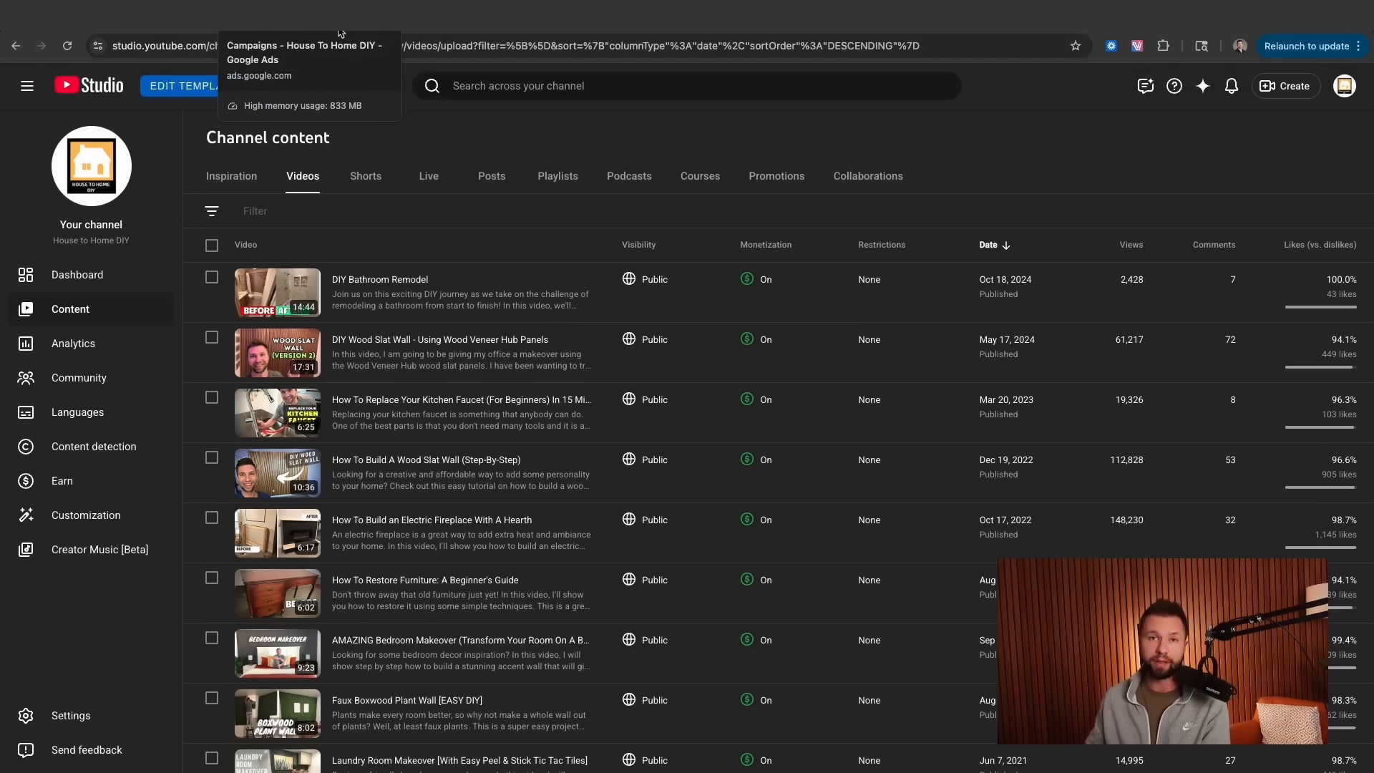
- Switch from YouTube Studio to the Google Ads campaigns overview for House To Home DIY
{"action": "left_click", "coordinate": [340, 34]}
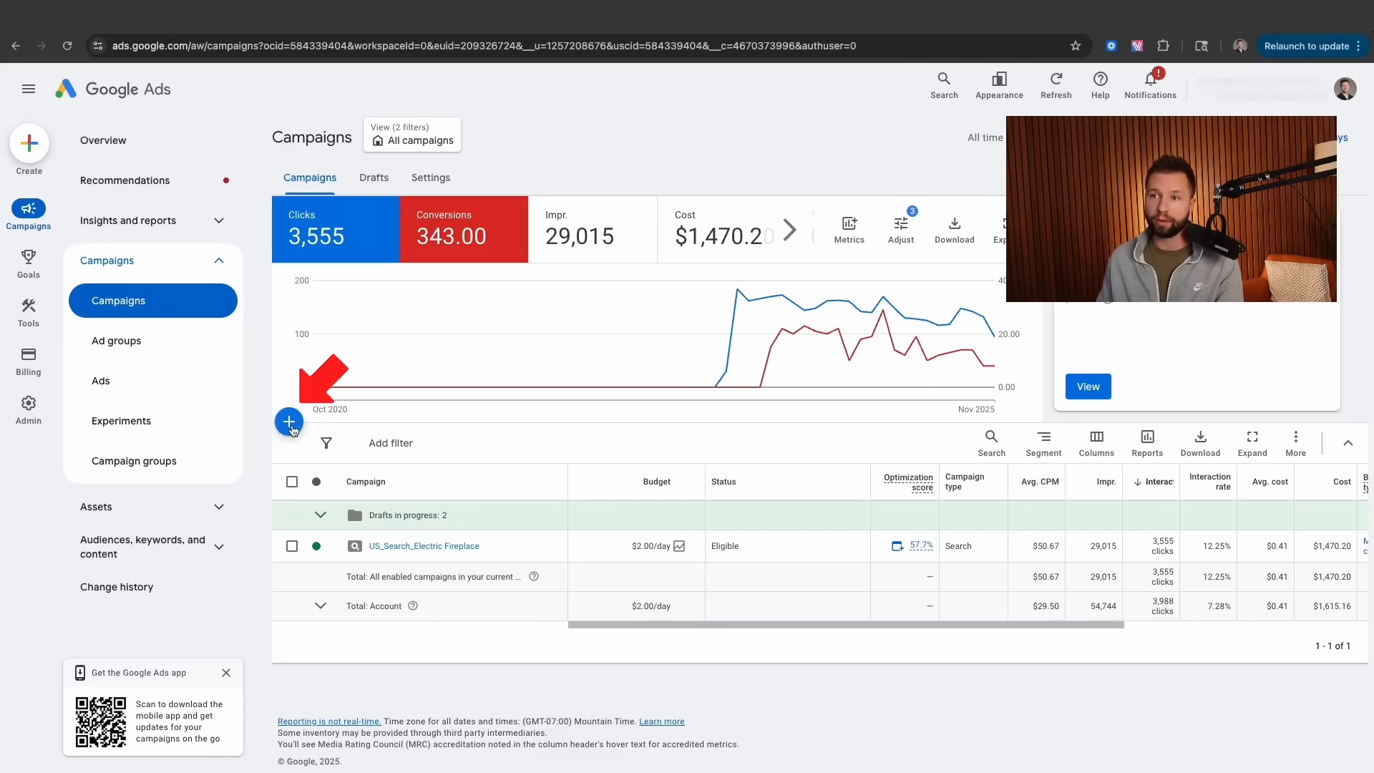
- Start a new Google Ads campaign with Leads as the objective
{"action": "left_click", "coordinate": [28, 146]}
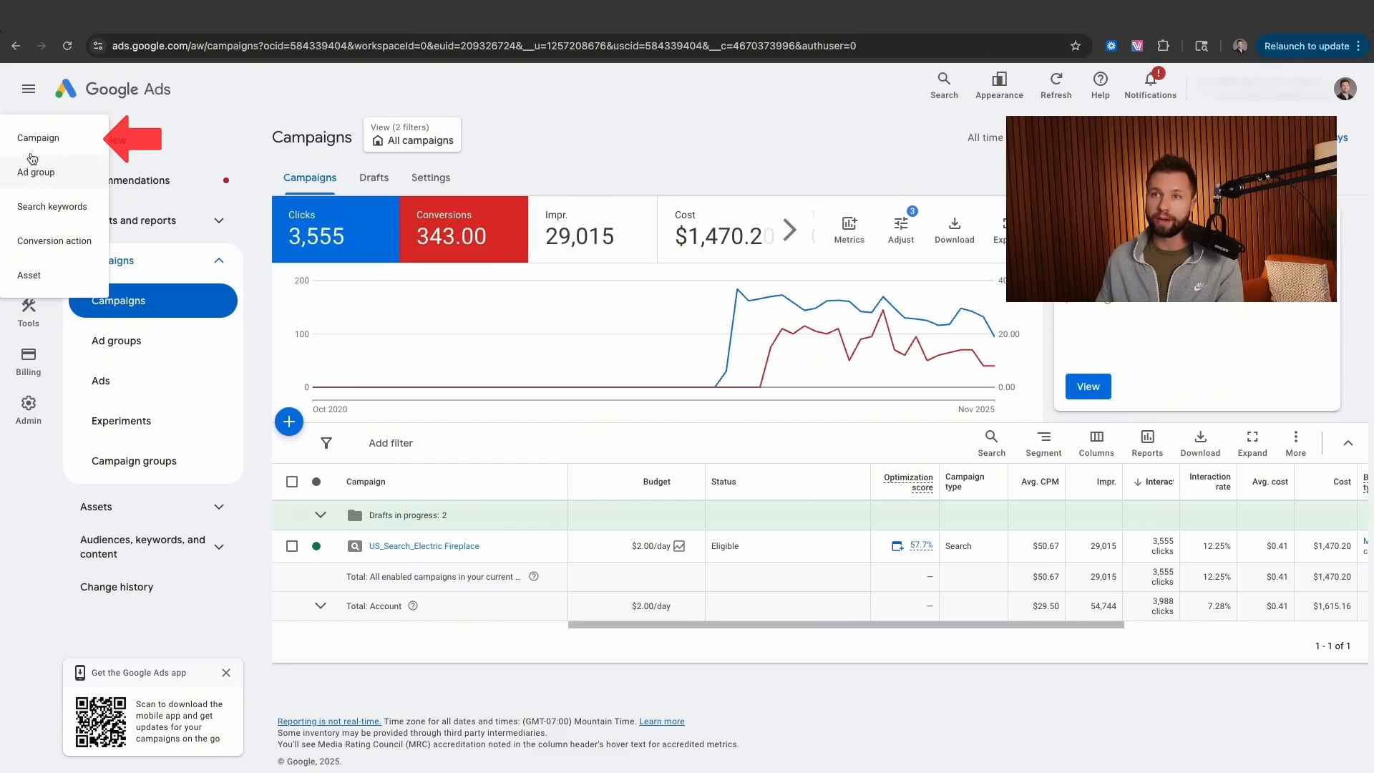
{"action": "left_click", "coordinate": [48, 148]}
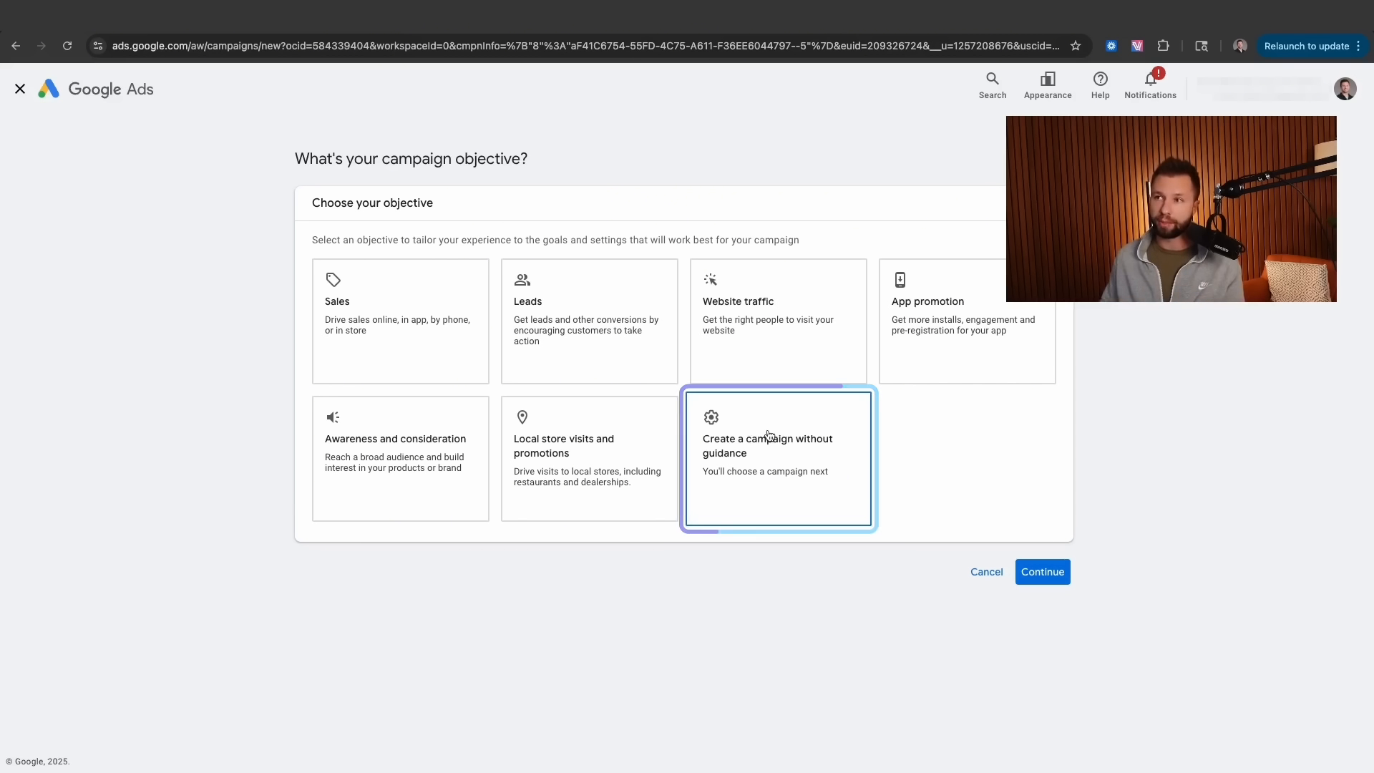
{"action": "left_click", "coordinate": [584, 325]}
- Confirm the Leads objective and pick Video as the campaign type
{"action": "scroll", "coordinate": [834, 617], "scroll_direction": "down", "scroll_amount": 2}
{"action": "left_click", "coordinate": [1042, 690]}
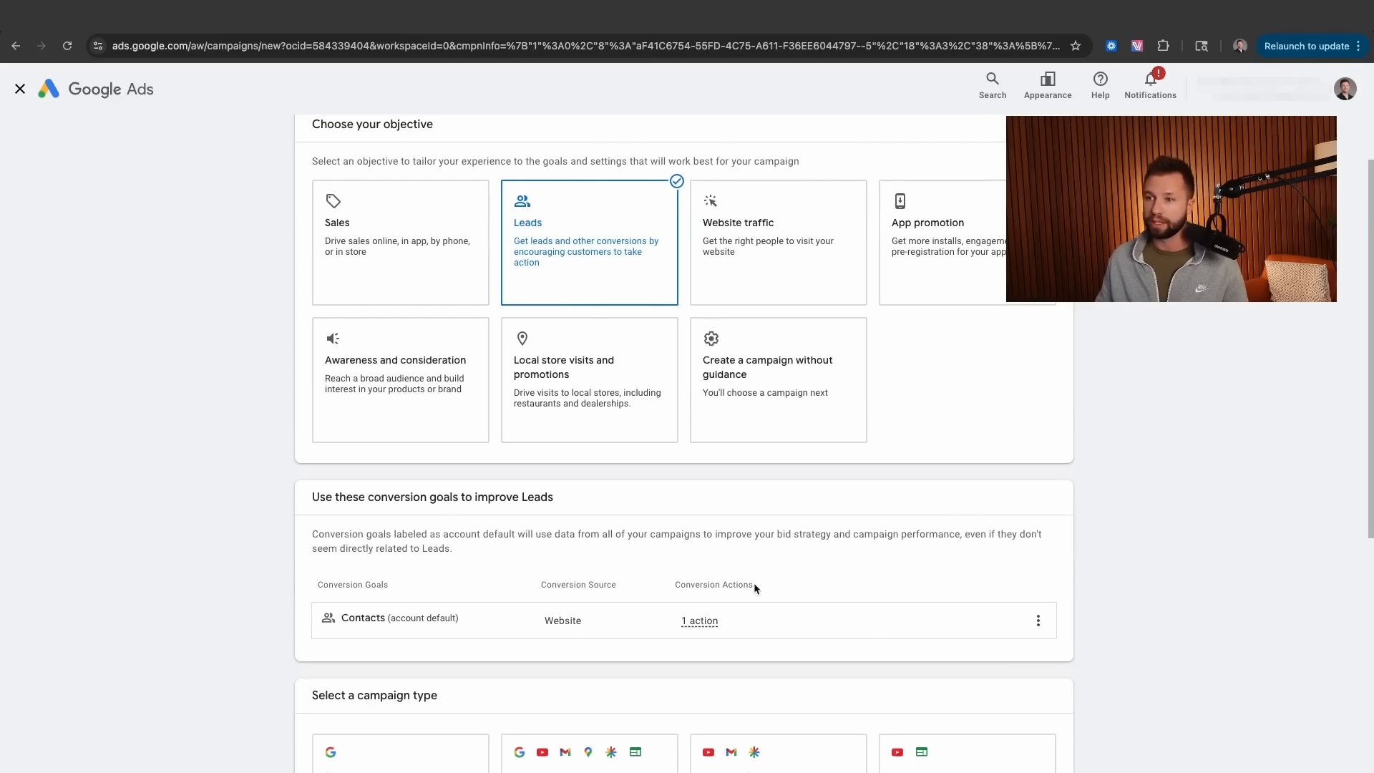
{"action": "scroll", "coordinate": [757, 586], "scroll_direction": "down", "scroll_amount": 5}
{"action": "left_click", "coordinate": [923, 415]}
{"action": "scroll", "coordinate": [506, 577], "scroll_direction": "down", "scroll_amount": 3}
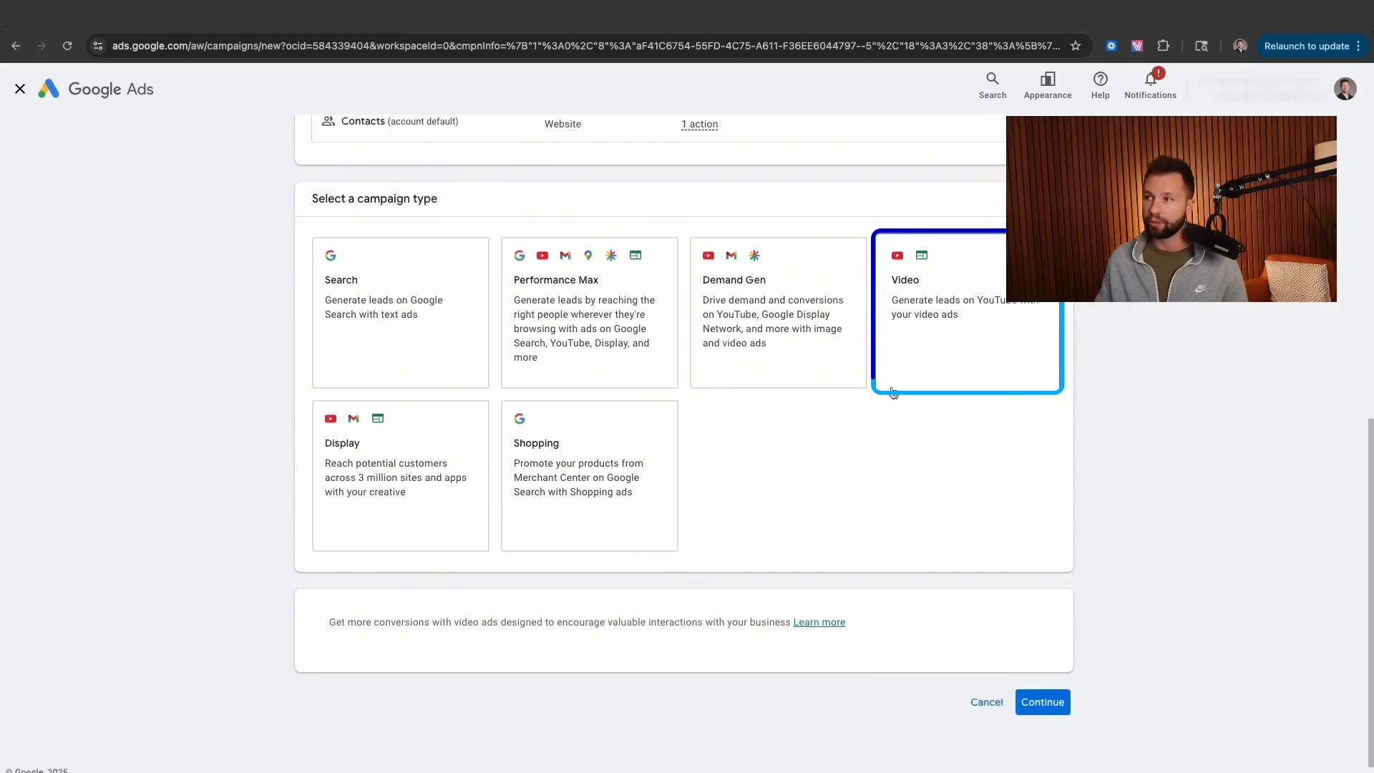
{"action": "left_click_drag", "start_coordinate": [336, 611], "coordinate": [830, 612]}
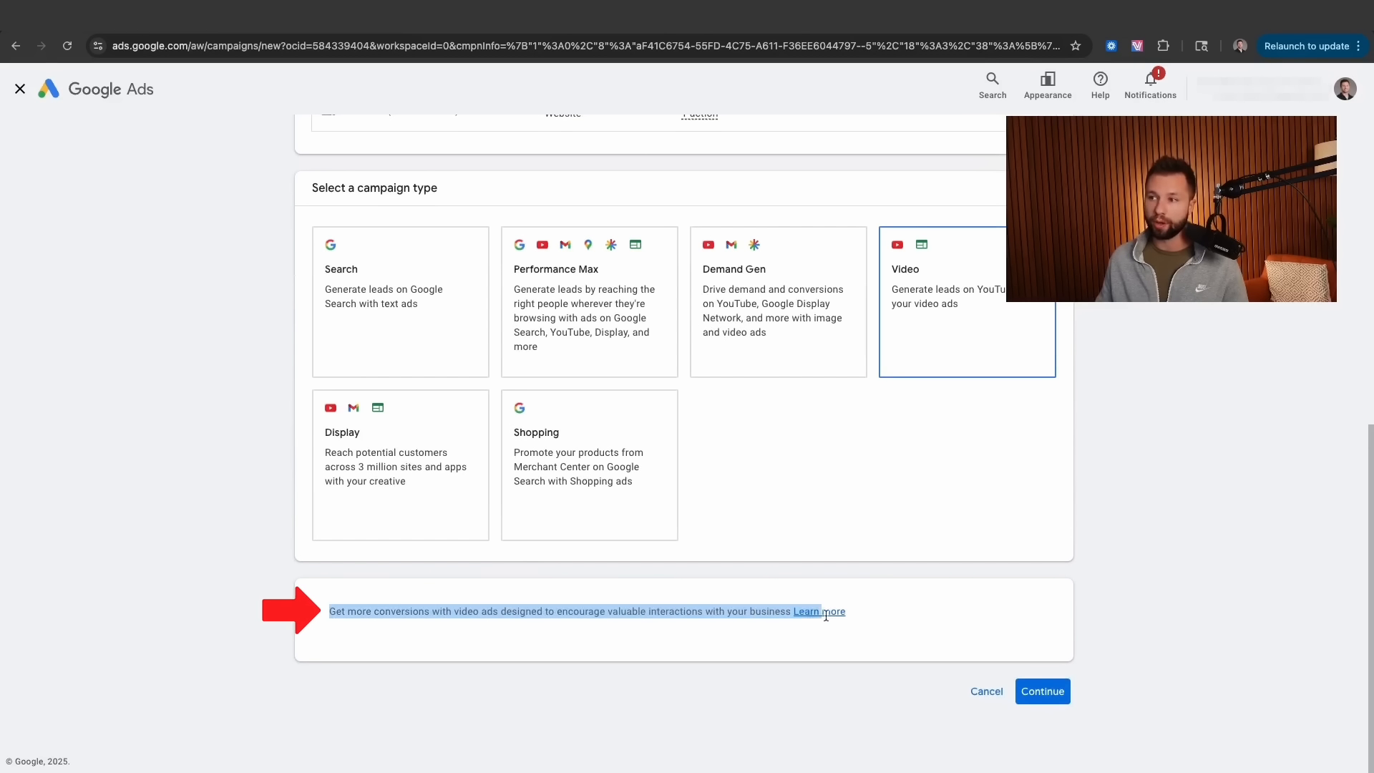
{"action": "scroll", "coordinate": [773, 561], "scroll_direction": "up", "scroll_amount": 8}
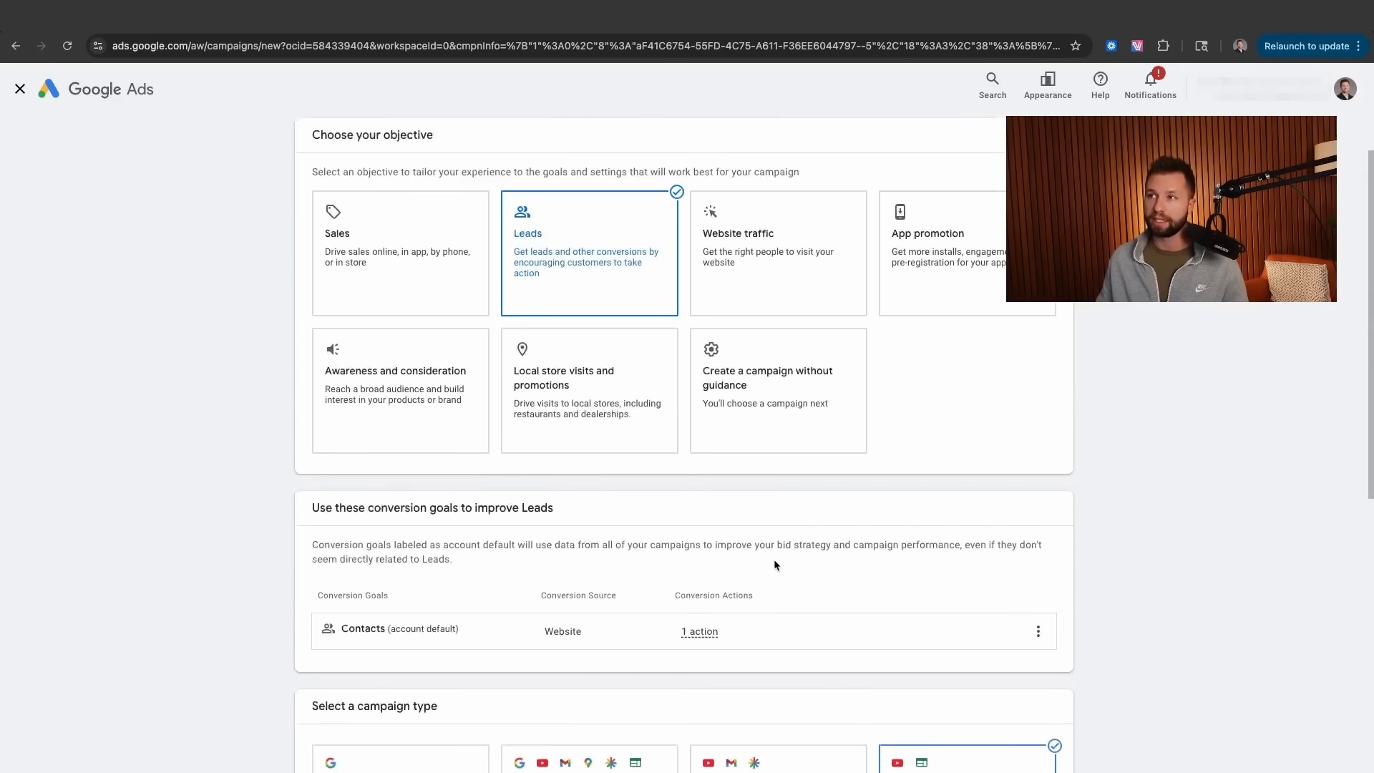
- Switch to a campaign without guidance, choose Video, and select the Drive conversions subtype
{"action": "left_click", "coordinate": [768, 431]}
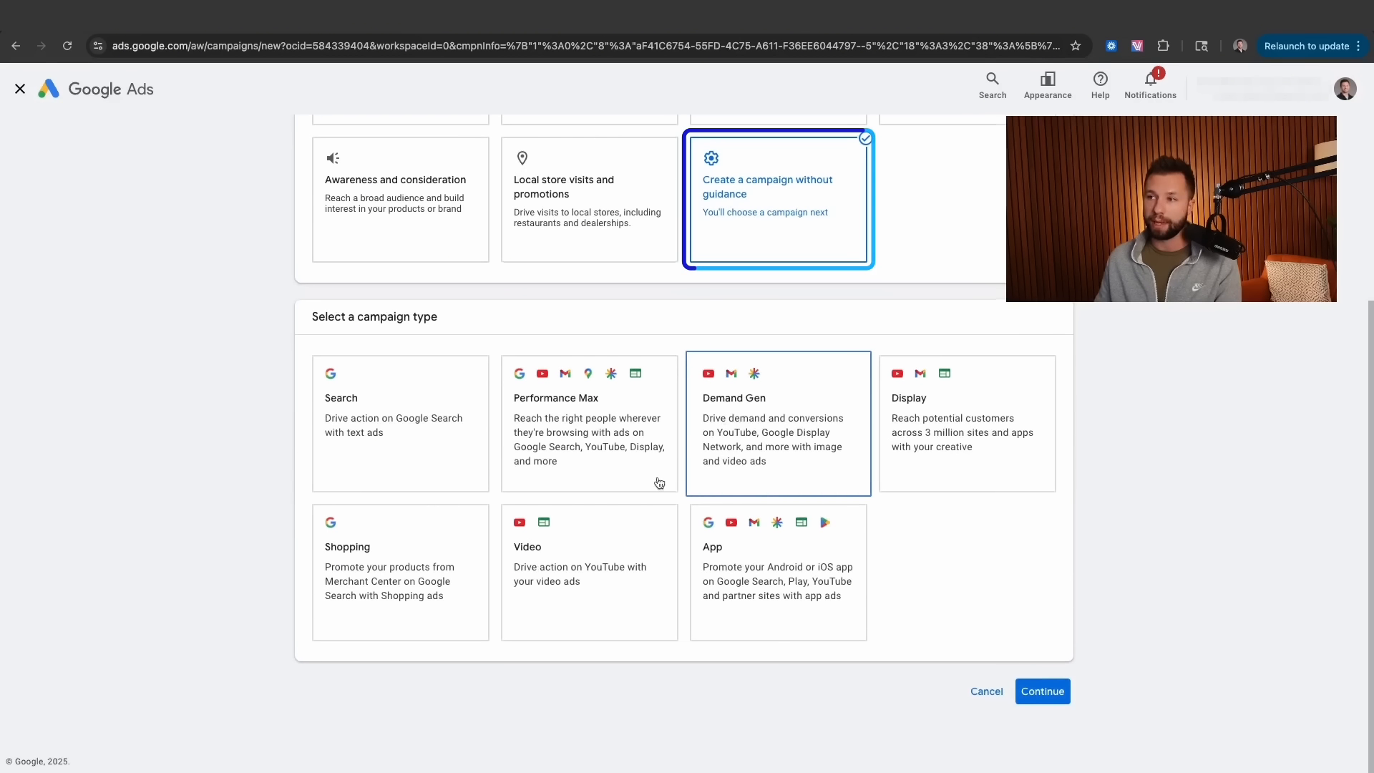
{"action": "left_click", "coordinate": [669, 540]}
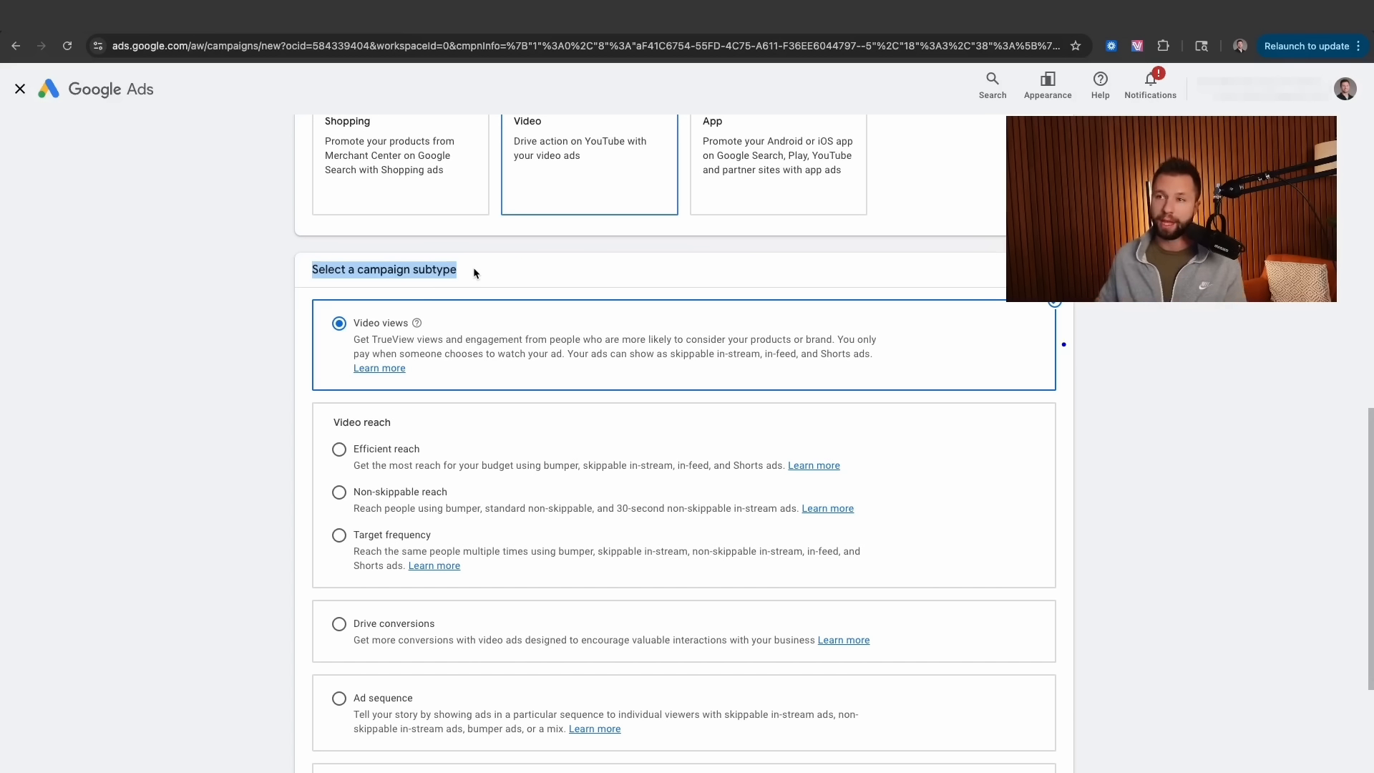
{"action": "left_click", "coordinate": [274, 331]}
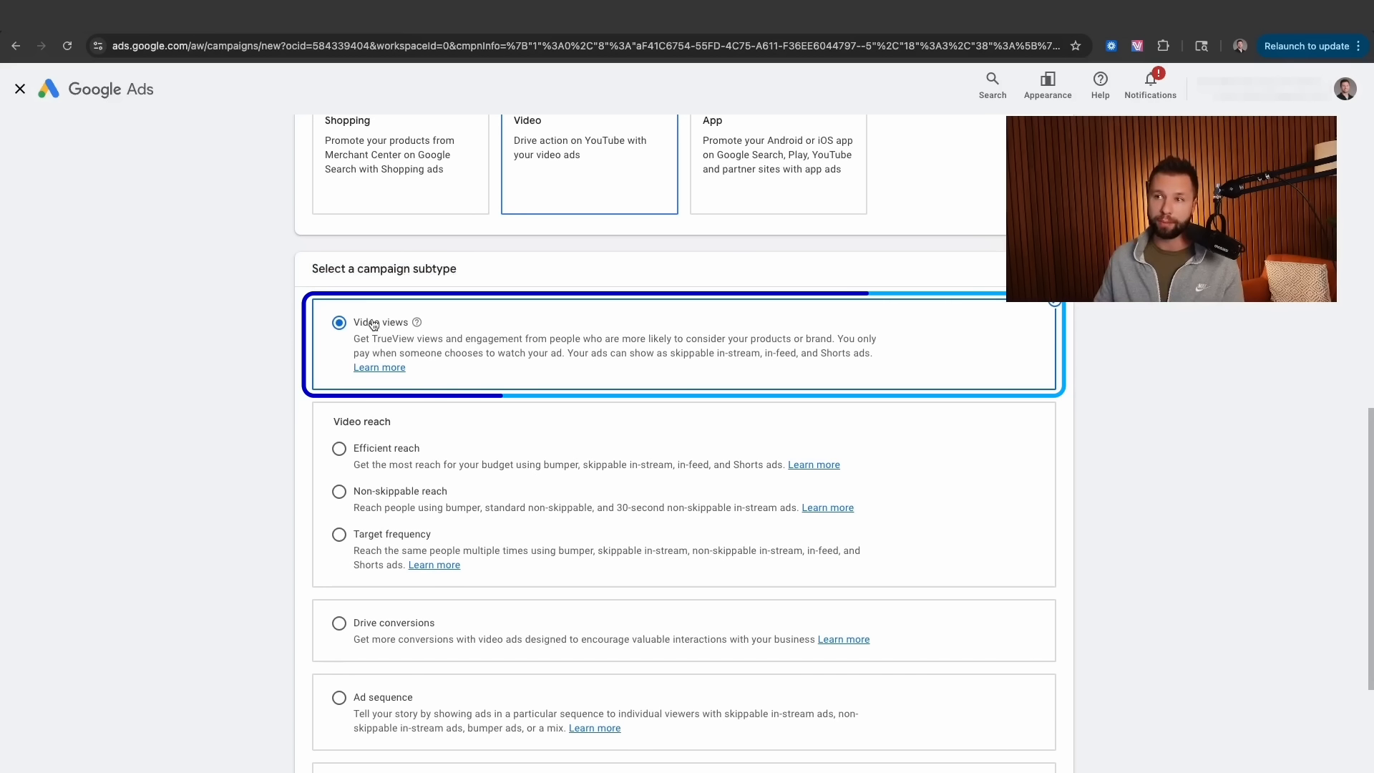
{"action": "scroll", "coordinate": [377, 536], "scroll_direction": "down", "scroll_amount": 1}
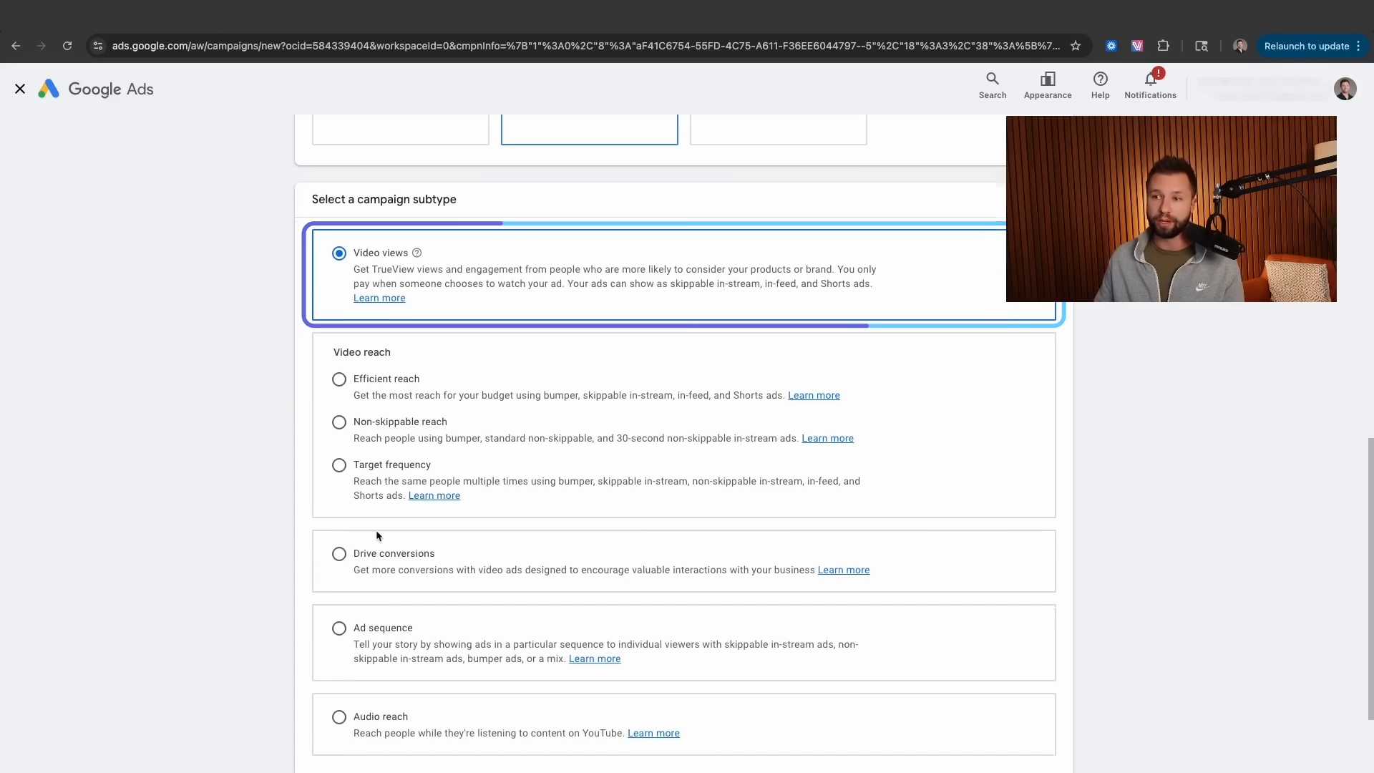
{"action": "left_click", "coordinate": [339, 553]}
{"action": "scroll", "coordinate": [319, 439], "scroll_direction": "up", "scroll_amount": 1}
{"action": "left_click_drag", "start_coordinate": [293, 396], "coordinate": [519, 541]}
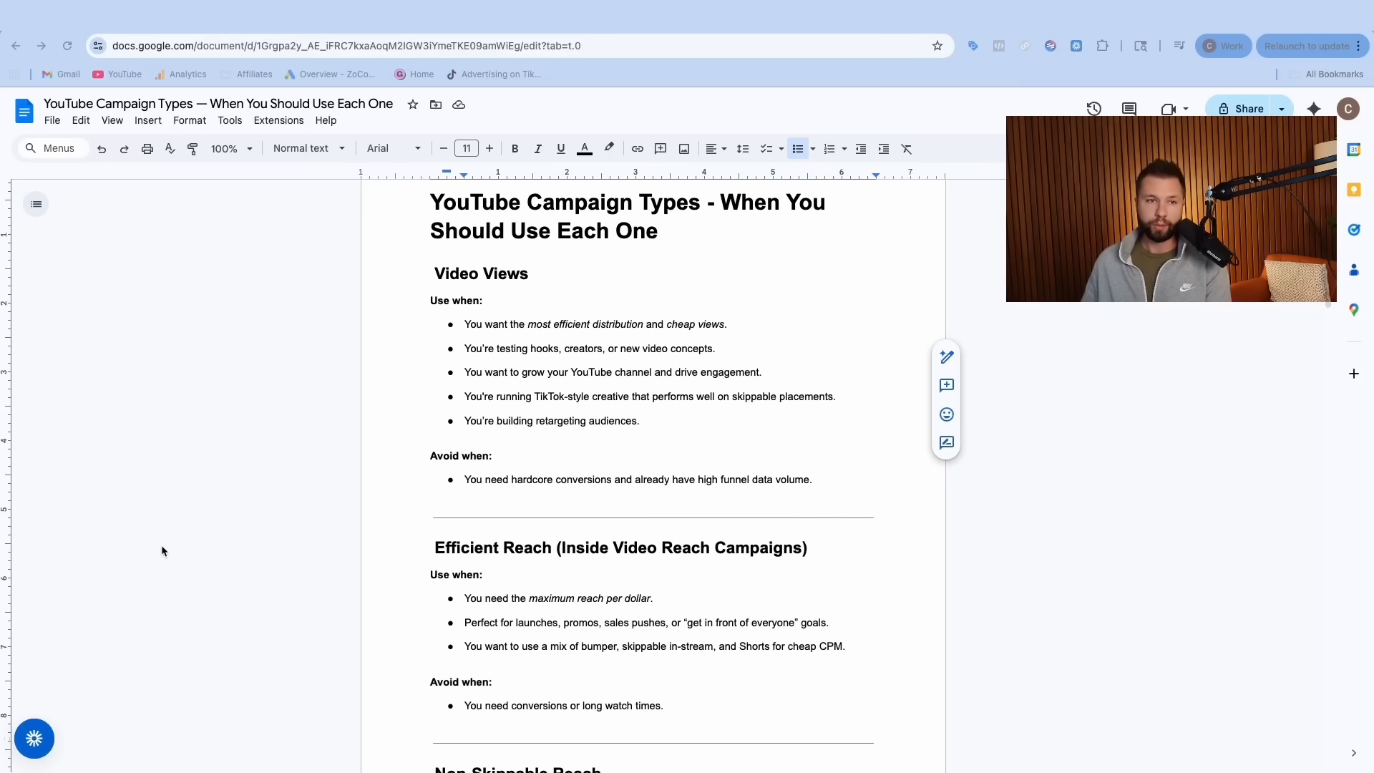
{"action": "scroll", "coordinate": [595, 432], "scroll_direction": "up", "scroll_amount": 1}
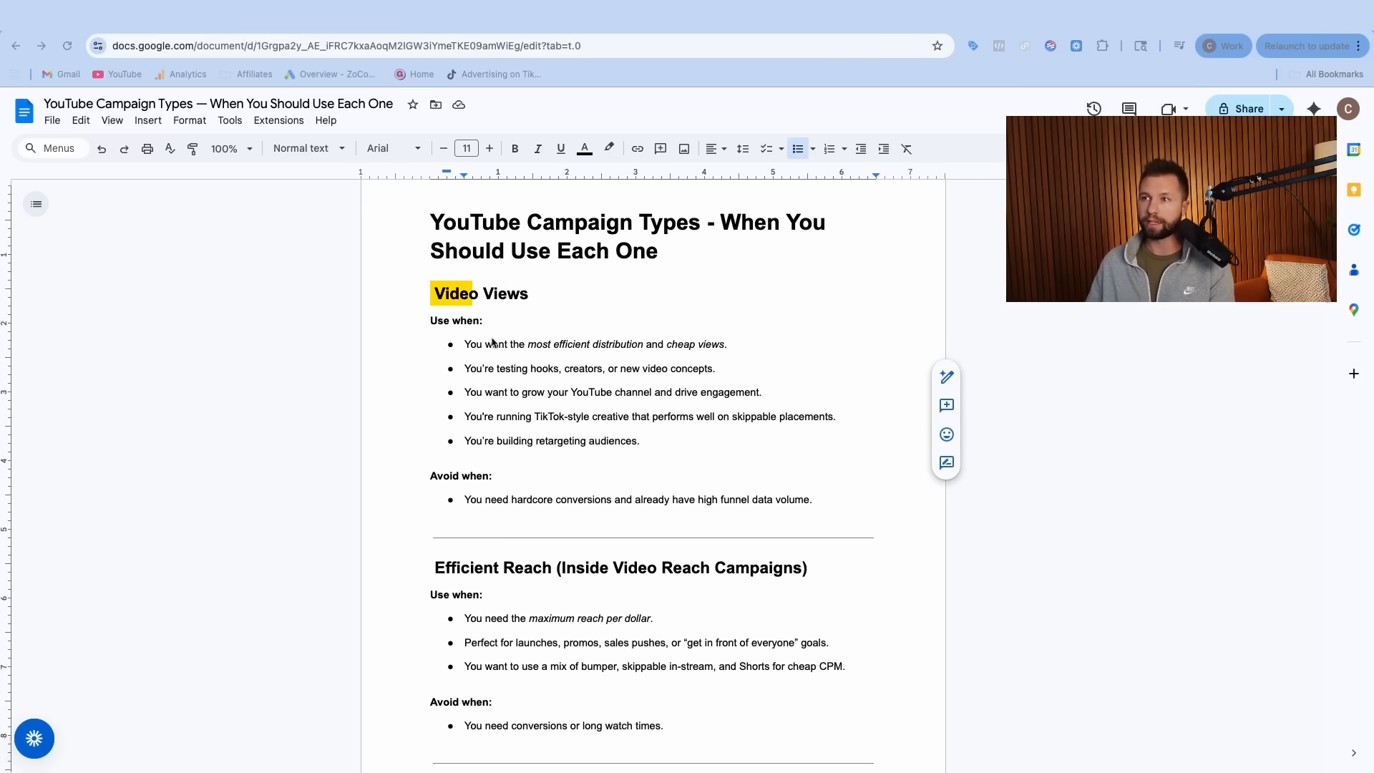
{"action": "scroll", "coordinate": [537, 346], "scroll_direction": "down", "scroll_amount": 11}
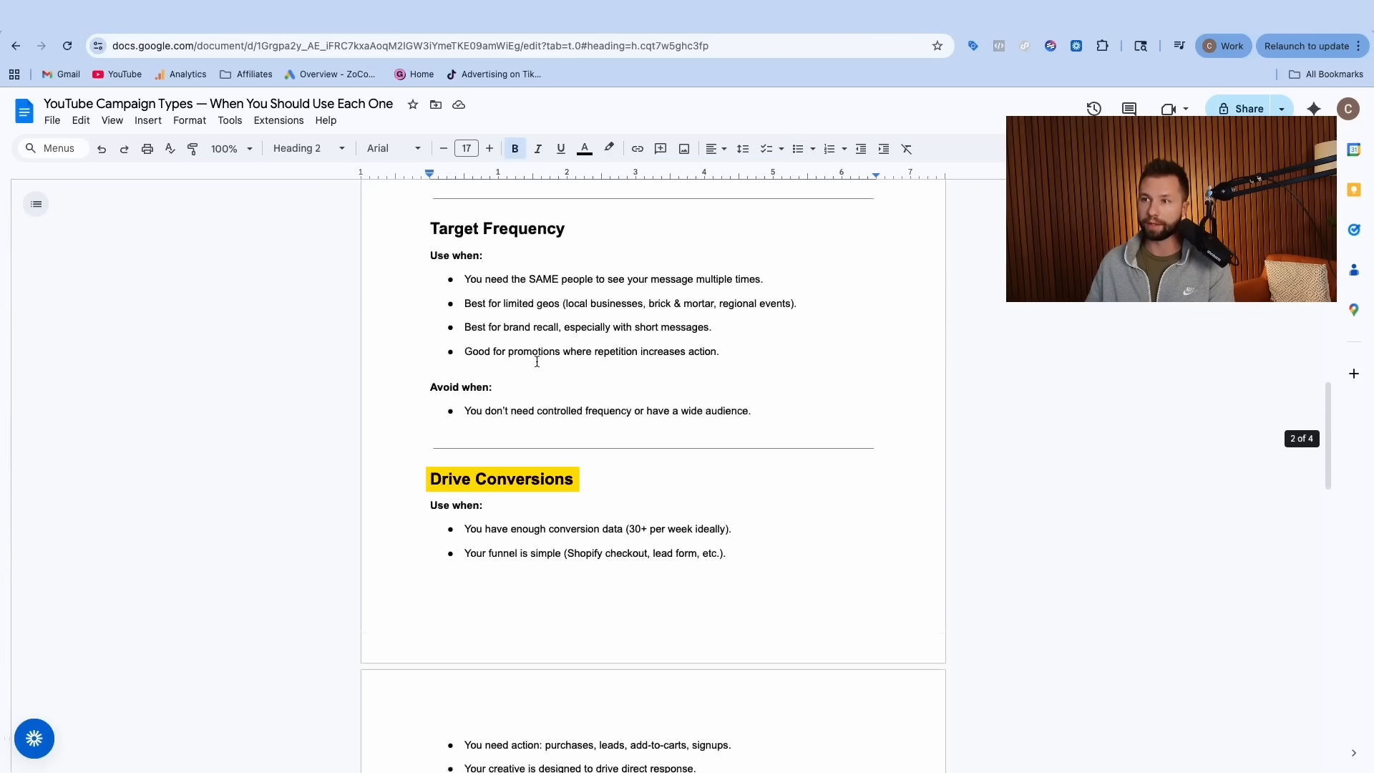
{"action": "scroll", "coordinate": [537, 362], "scroll_direction": "up", "scroll_amount": 15}
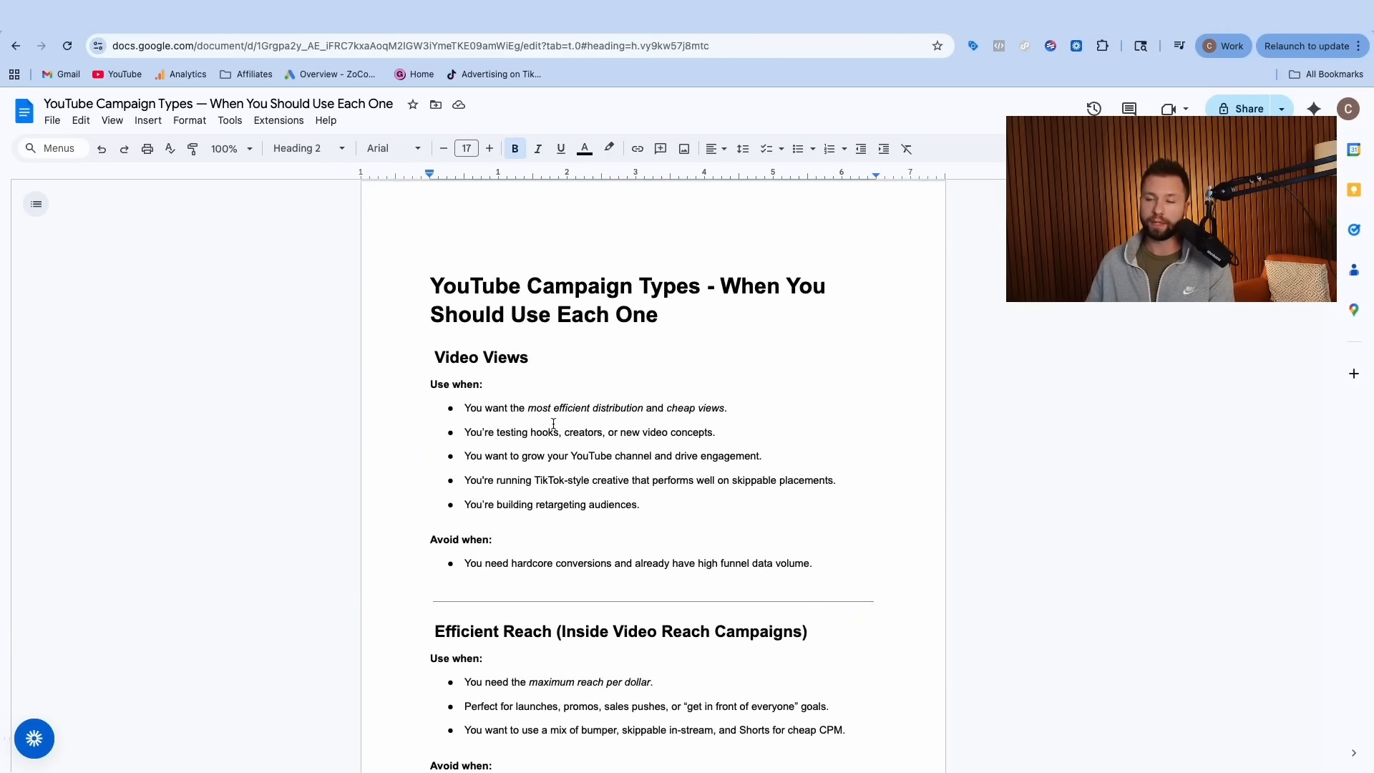
{"action": "scroll", "coordinate": [544, 422], "scroll_direction": "down", "scroll_amount": 2}
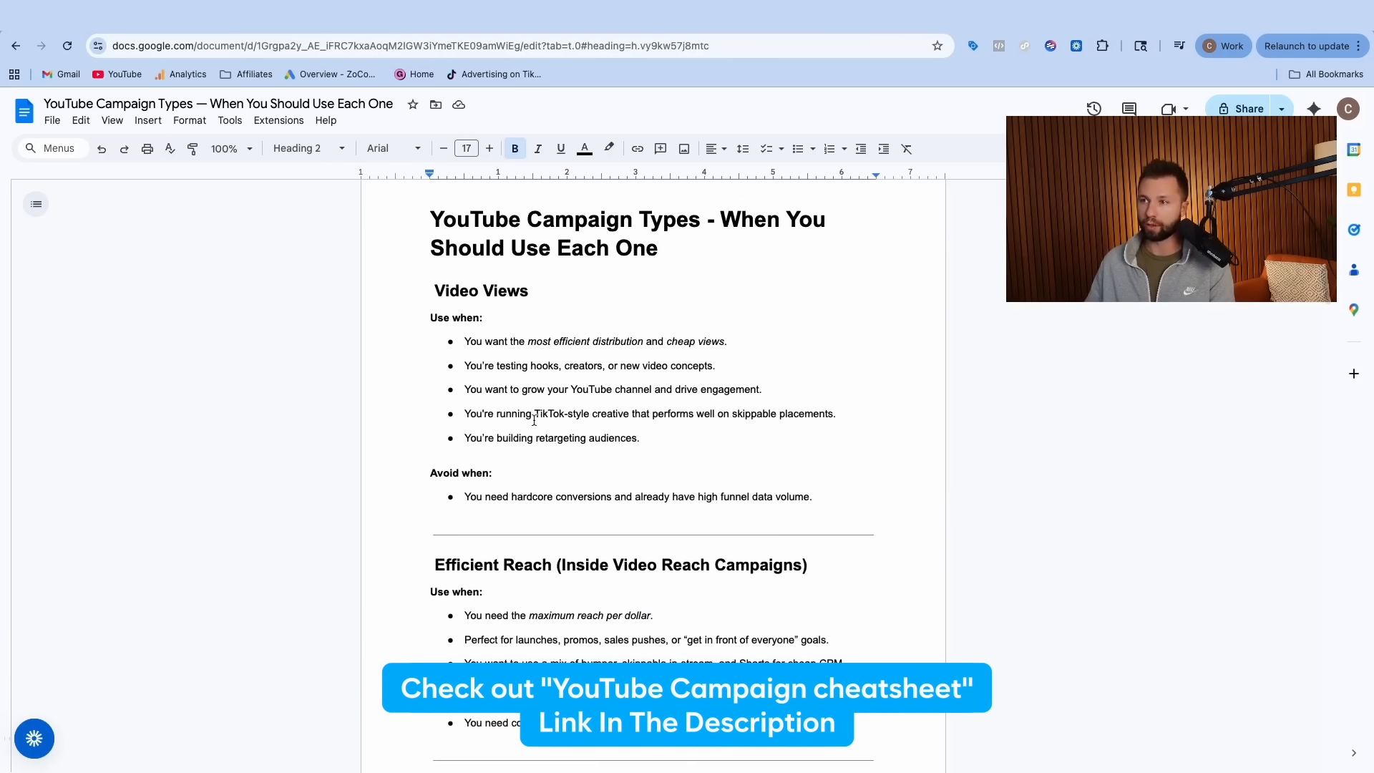
{"action": "scroll", "coordinate": [531, 418], "scroll_direction": "down", "scroll_amount": 1}
{"action": "scroll", "coordinate": [516, 410], "scroll_direction": "up", "scroll_amount": 1}
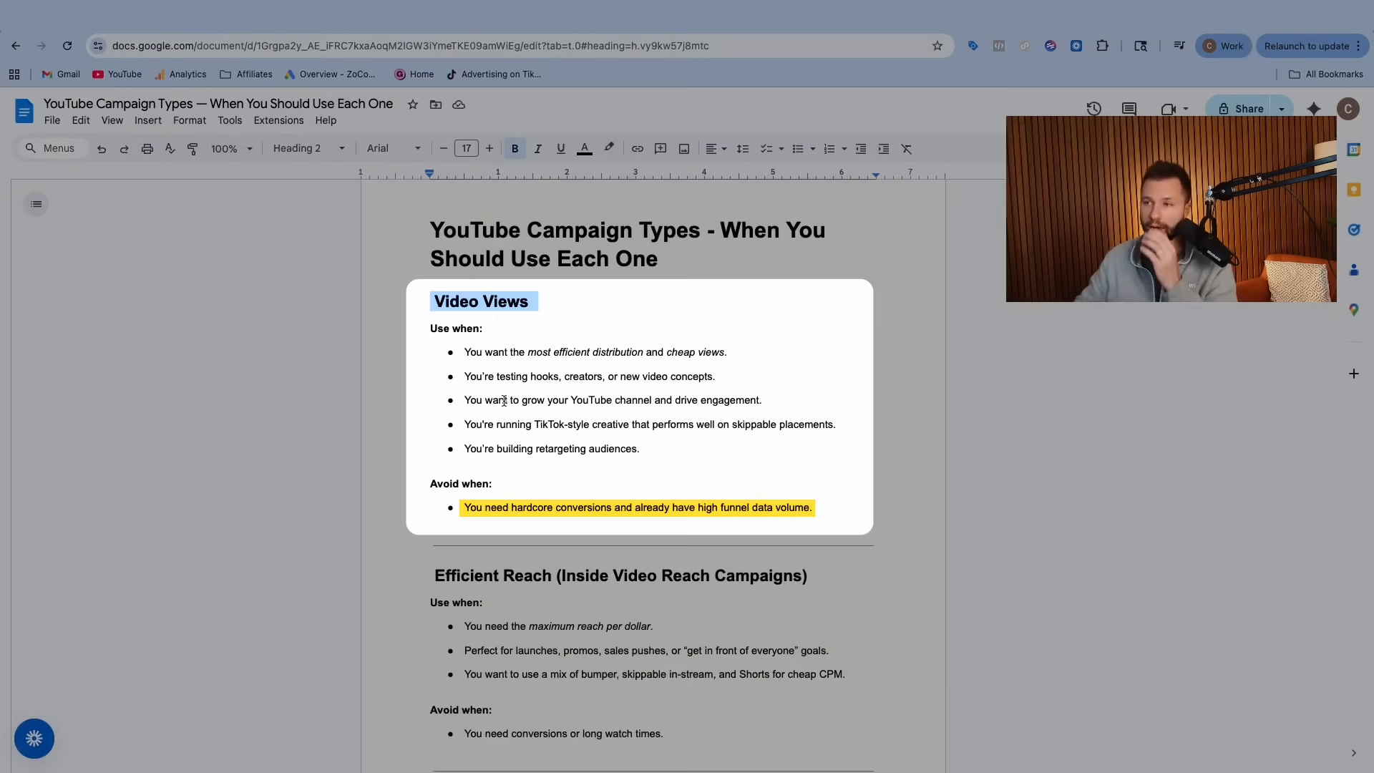
{"action": "scroll", "coordinate": [505, 400], "scroll_direction": "down", "scroll_amount": 2}
{"action": "triple_click", "coordinate": [541, 406]}
{"action": "scroll", "coordinate": [557, 383], "scroll_direction": "down", "scroll_amount": 10}
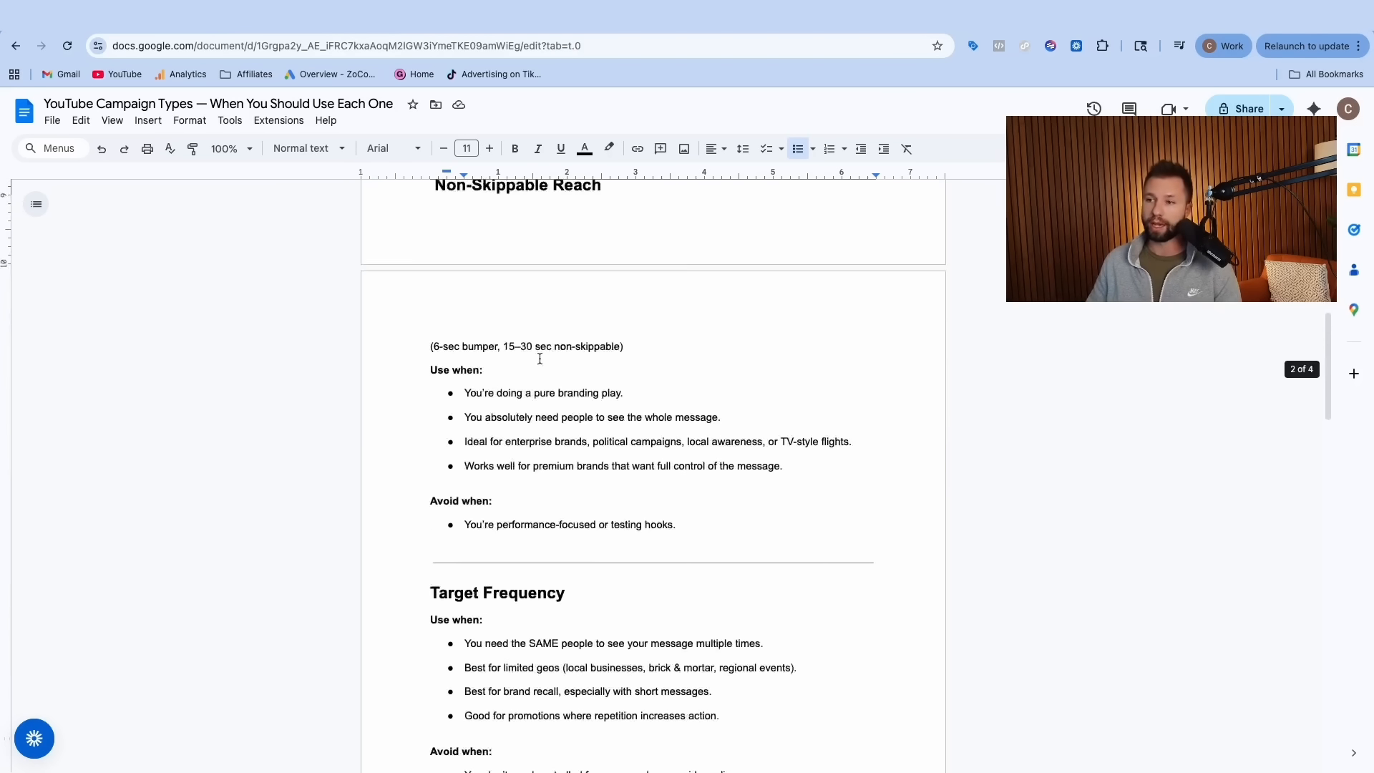
{"action": "scroll", "coordinate": [539, 406], "scroll_direction": "down", "scroll_amount": 1}
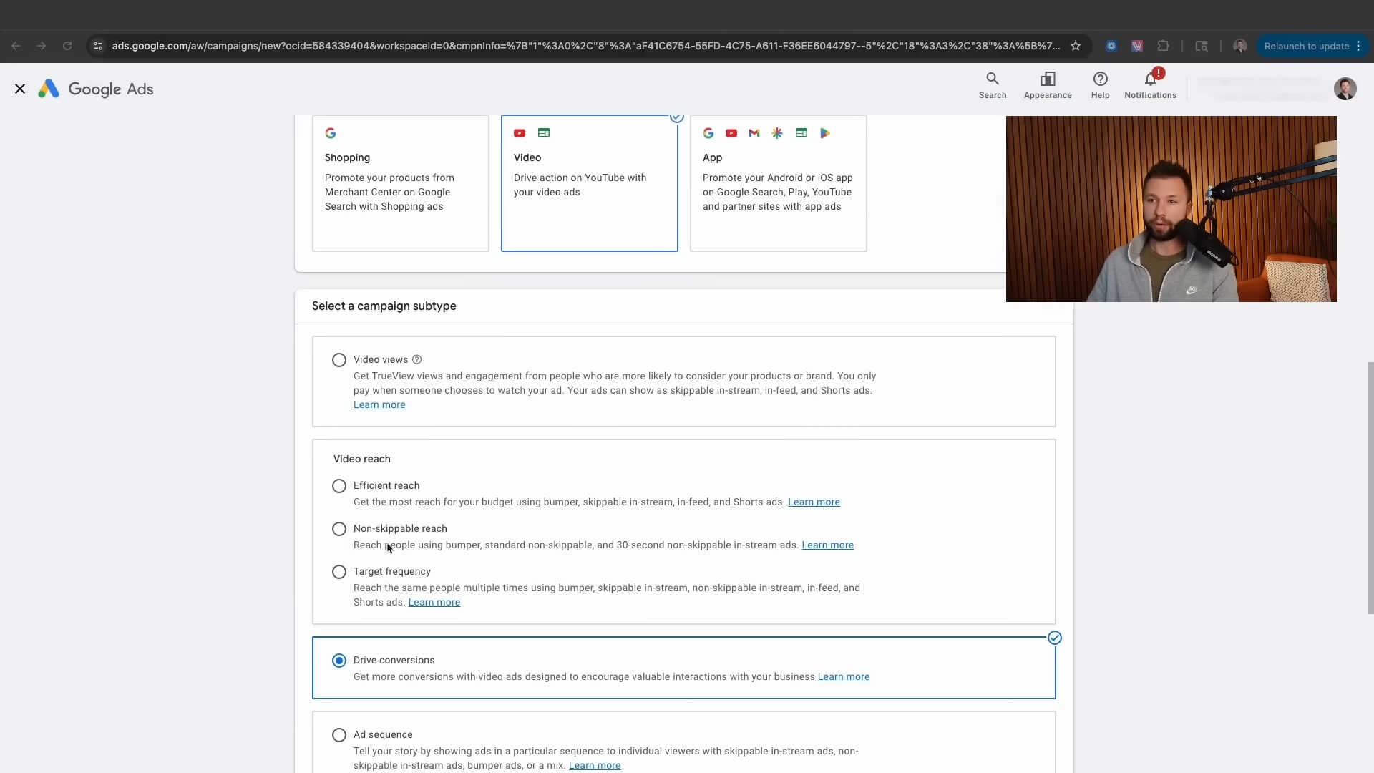
{"action": "scroll", "coordinate": [412, 462], "scroll_direction": "down", "scroll_amount": 5}
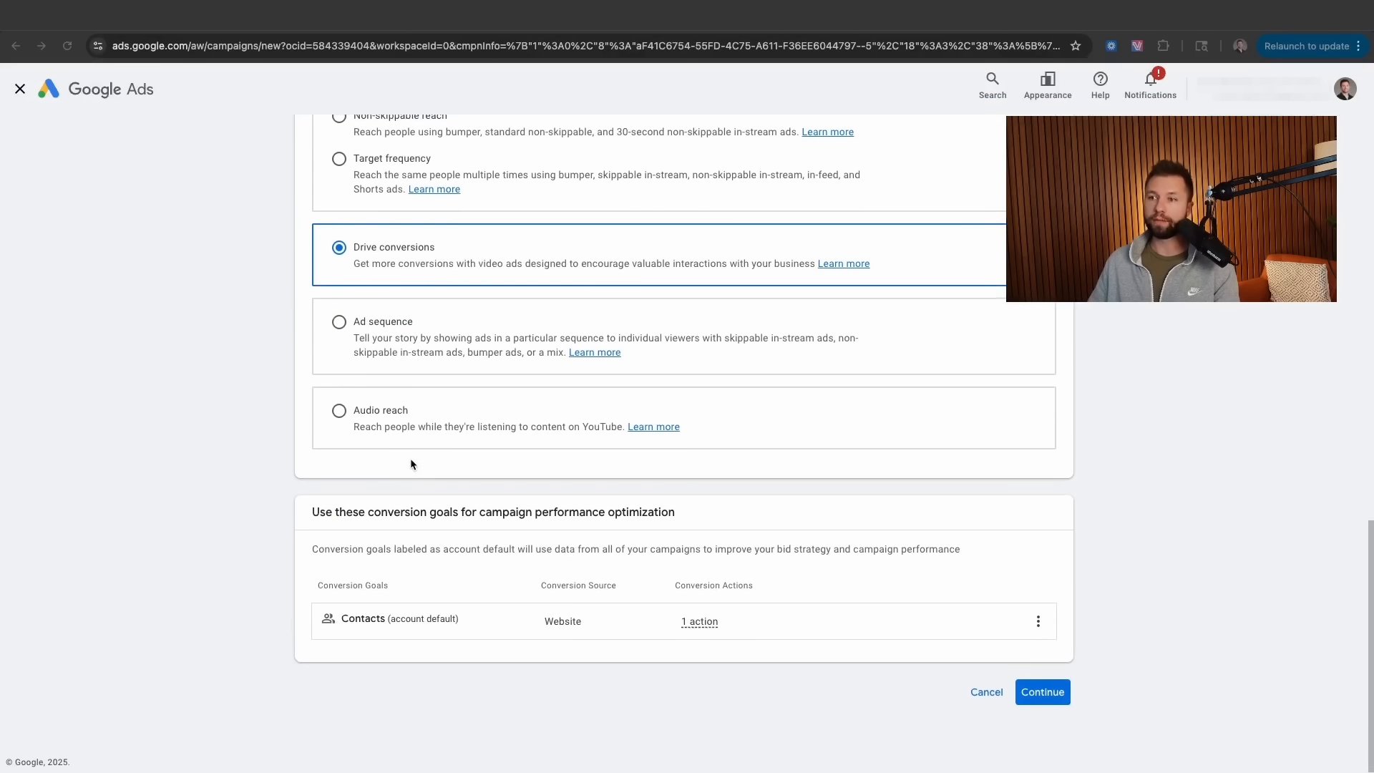
- Change the subtype to Video views and continue to the General settings page
{"action": "scroll", "coordinate": [411, 462], "scroll_direction": "up", "scroll_amount": 3}
{"action": "scroll", "coordinate": [411, 464], "scroll_direction": "up", "scroll_amount": 3}
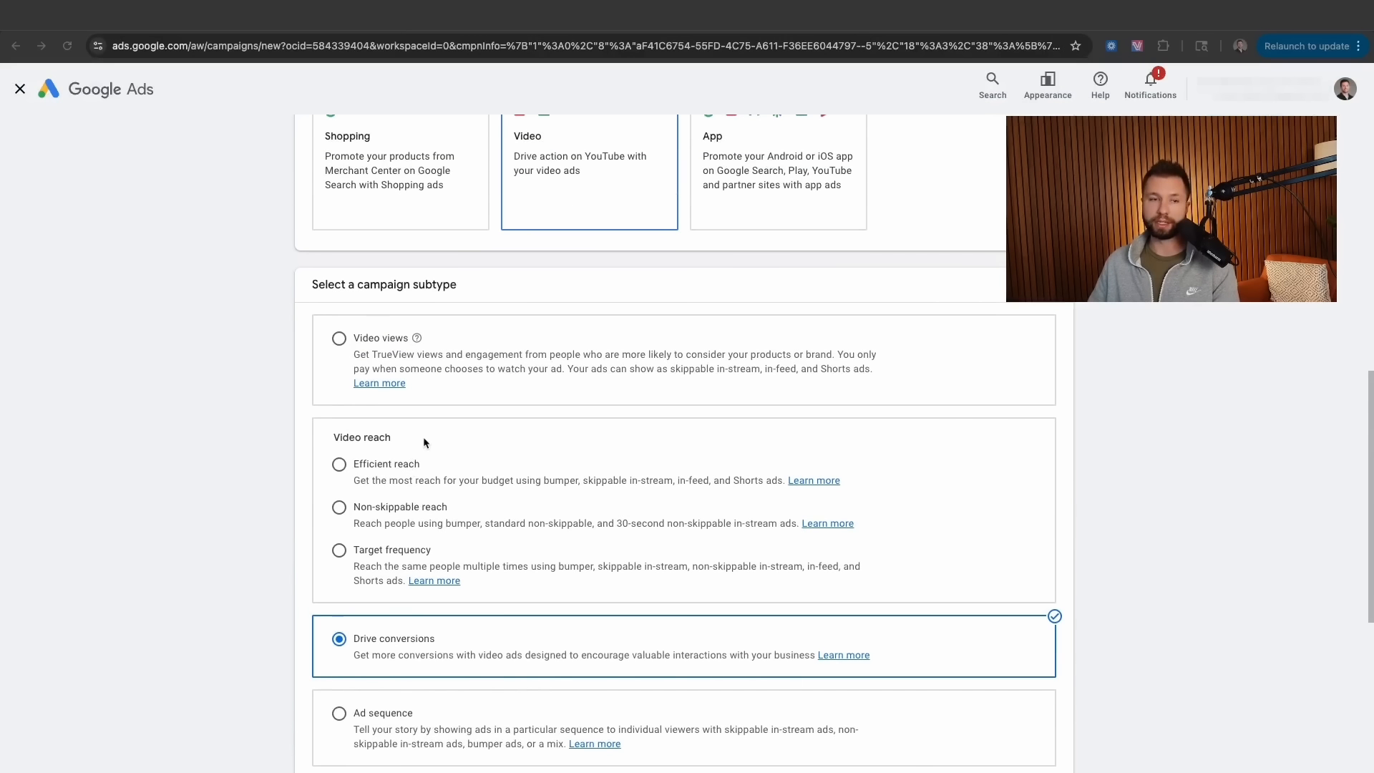
{"action": "left_click", "coordinate": [338, 338]}
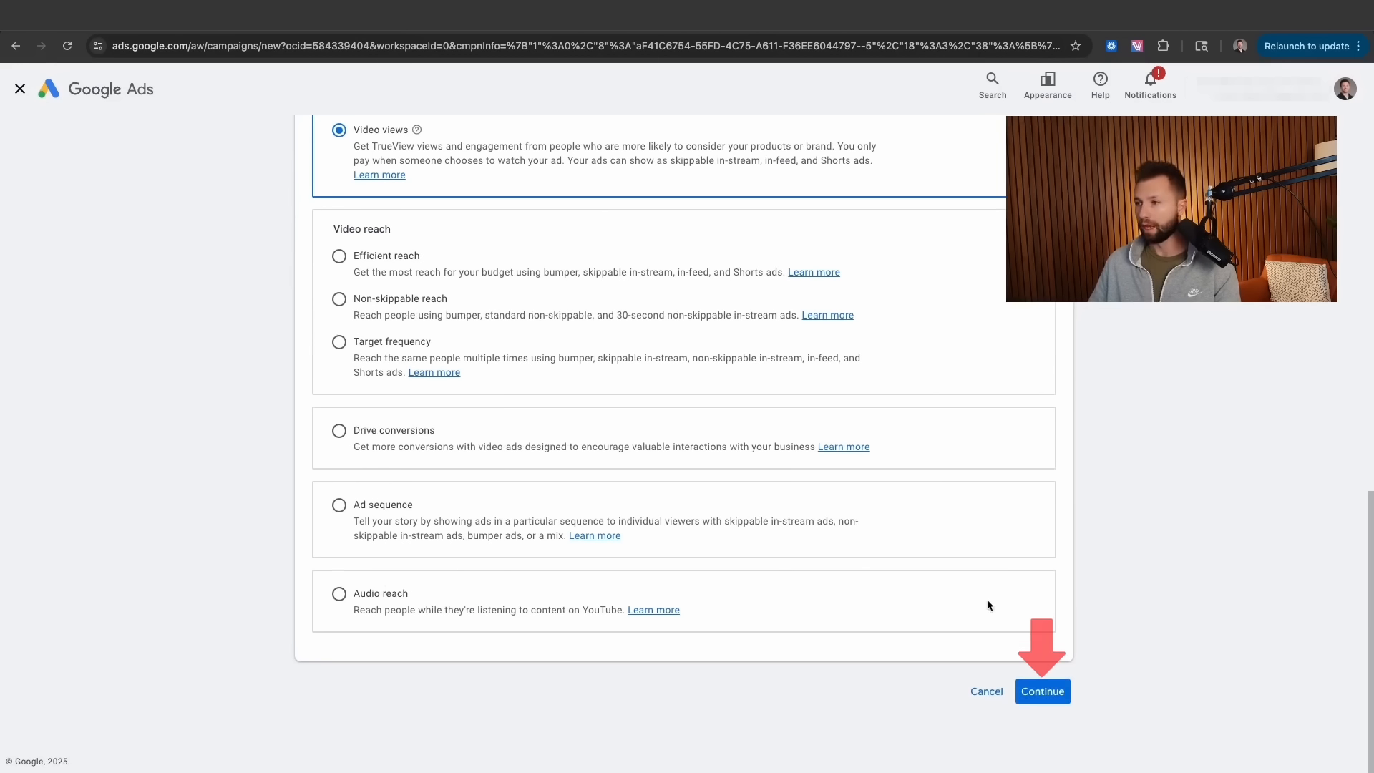
{"action": "left_click", "coordinate": [1048, 694]}
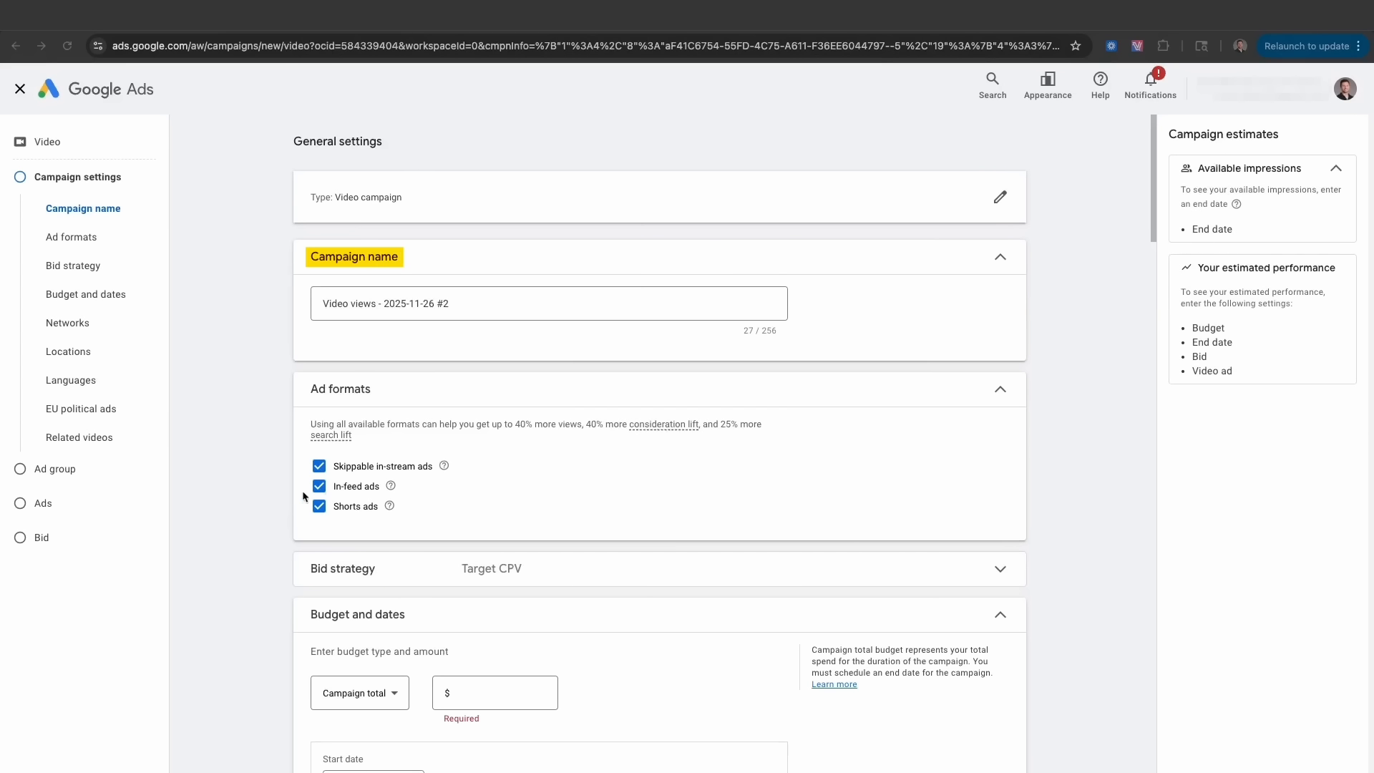
- Review the campaign headings in the planning doc, then begin selecting the Ads campaign name
{"action": "key", "text": "ctrl+Left"}
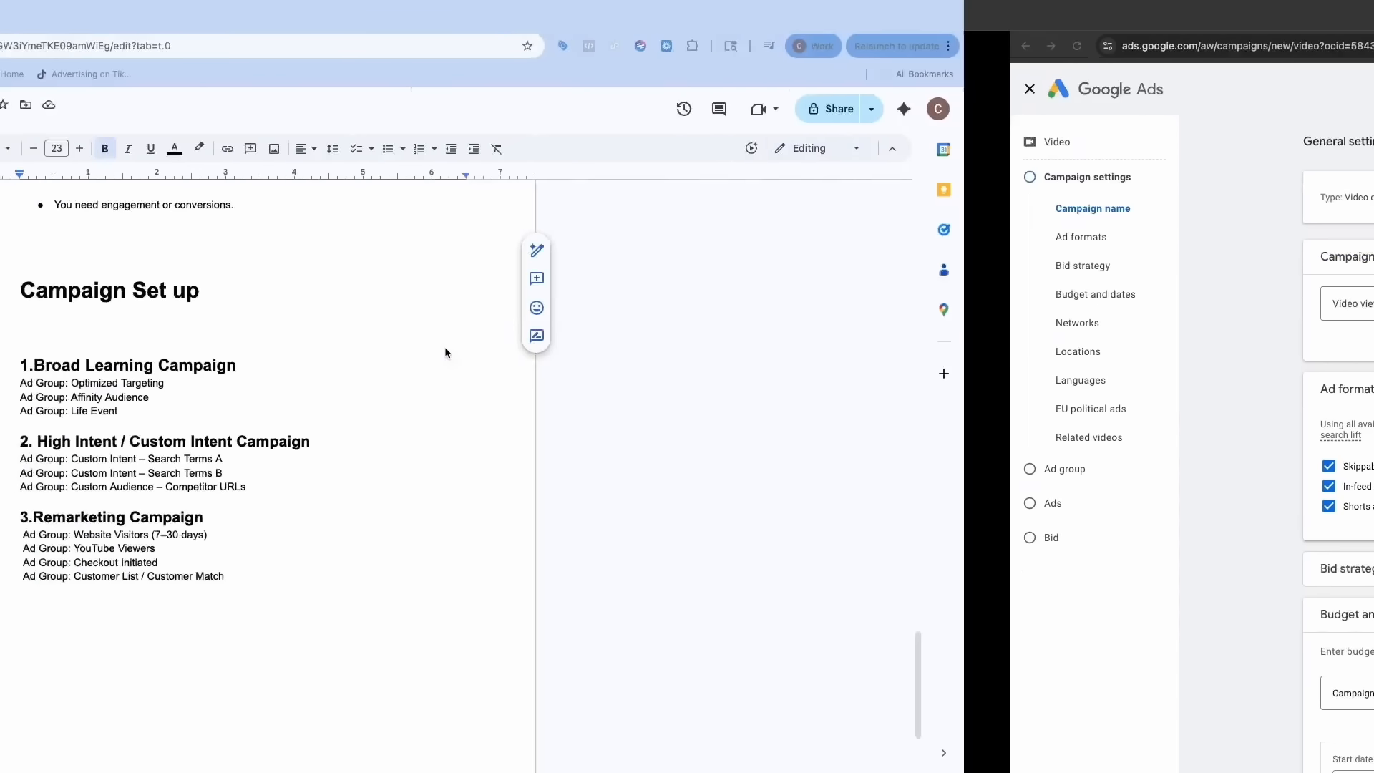
{"action": "scroll", "coordinate": [518, 408], "scroll_direction": "down", "scroll_amount": 1}
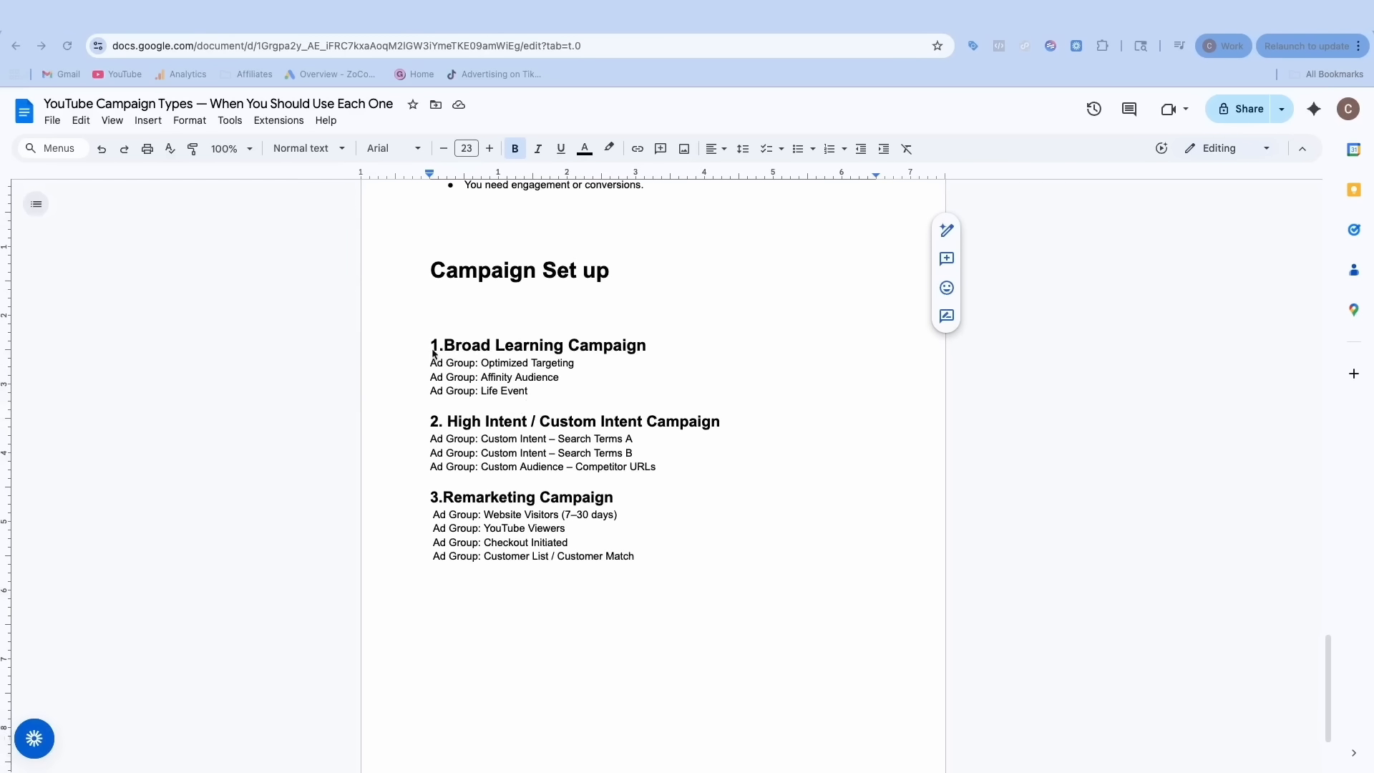
{"action": "left_click_drag", "start_coordinate": [429, 345], "coordinate": [645, 336]}
{"action": "left_click_drag", "start_coordinate": [433, 422], "coordinate": [706, 418]}
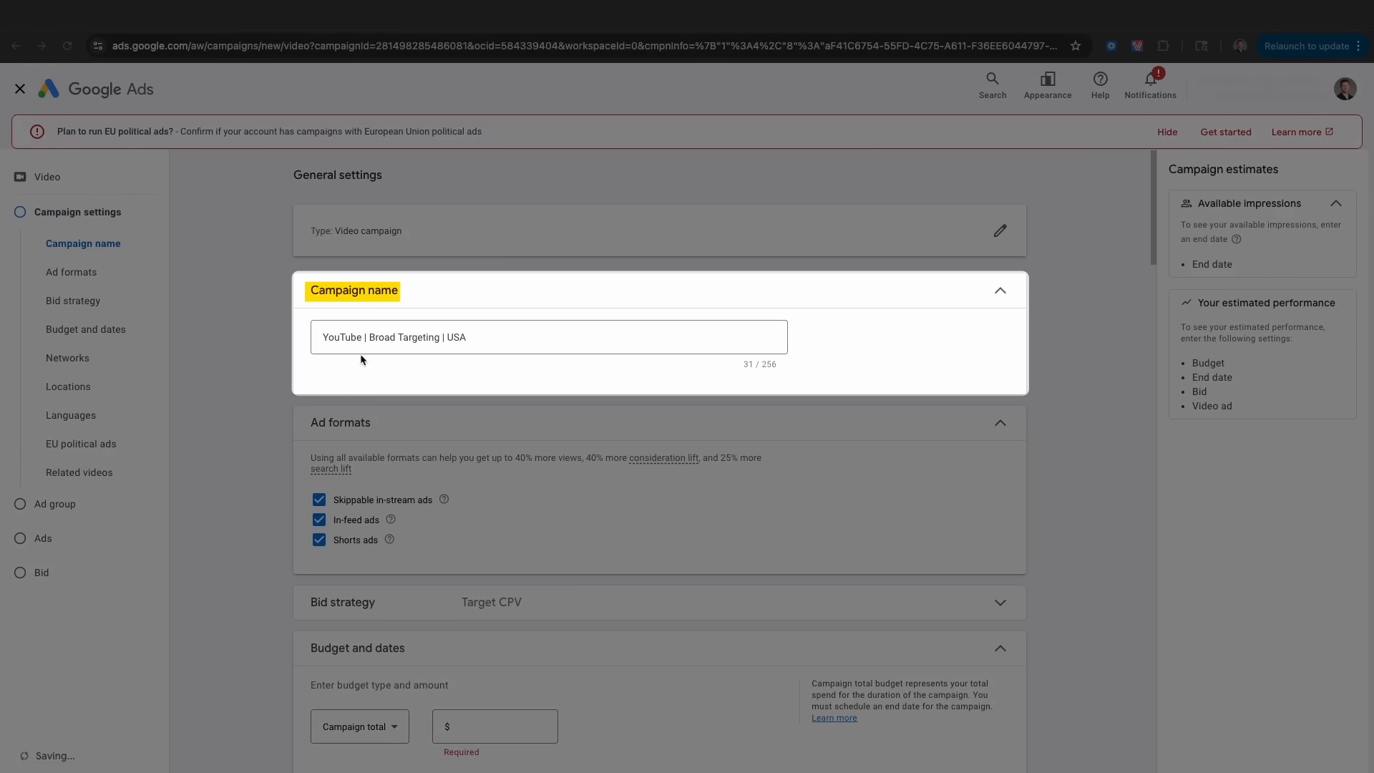
{"action": "left_click_drag", "start_coordinate": [324, 337], "coordinate": [497, 337]}
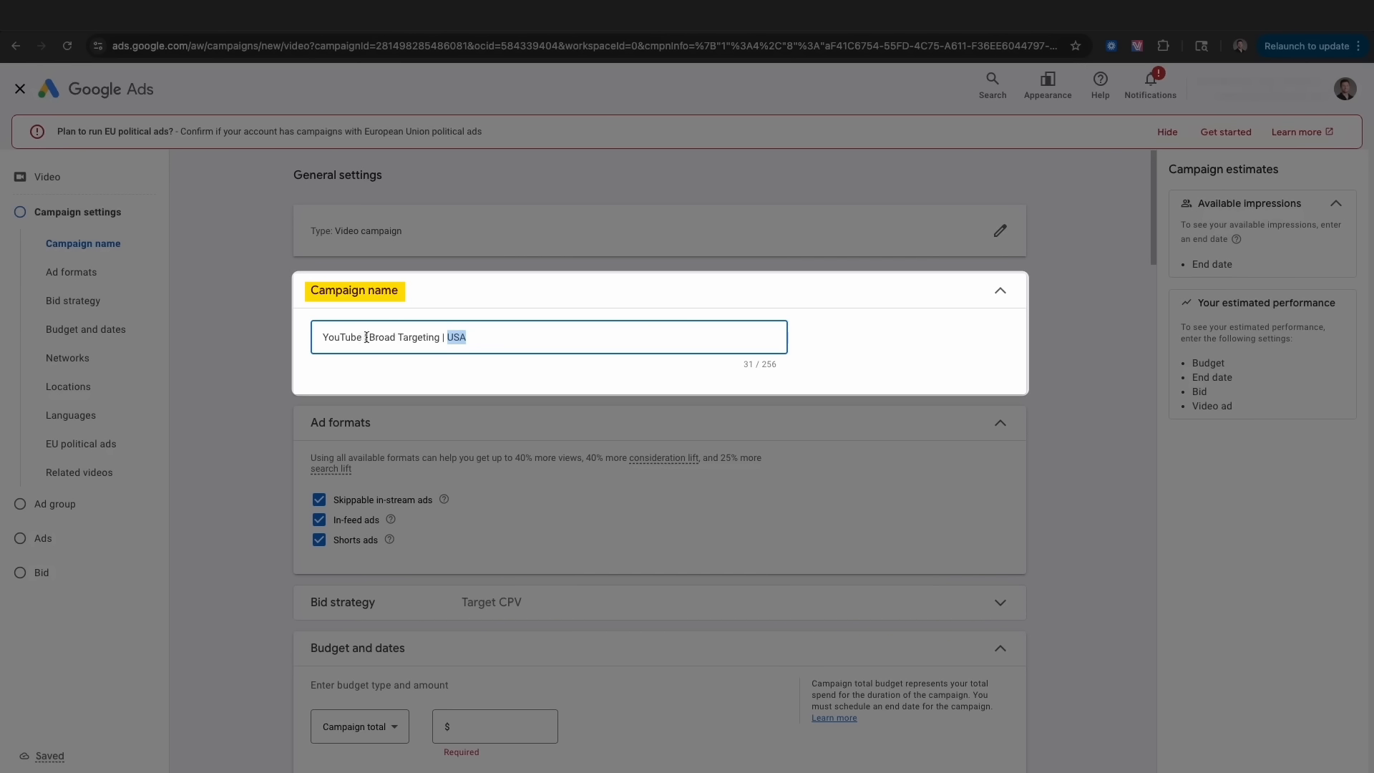
- Keep all three ad formats and expand the bid strategy, confirming Target CPV
{"action": "left_click_drag", "start_coordinate": [357, 337], "coordinate": [496, 337]}
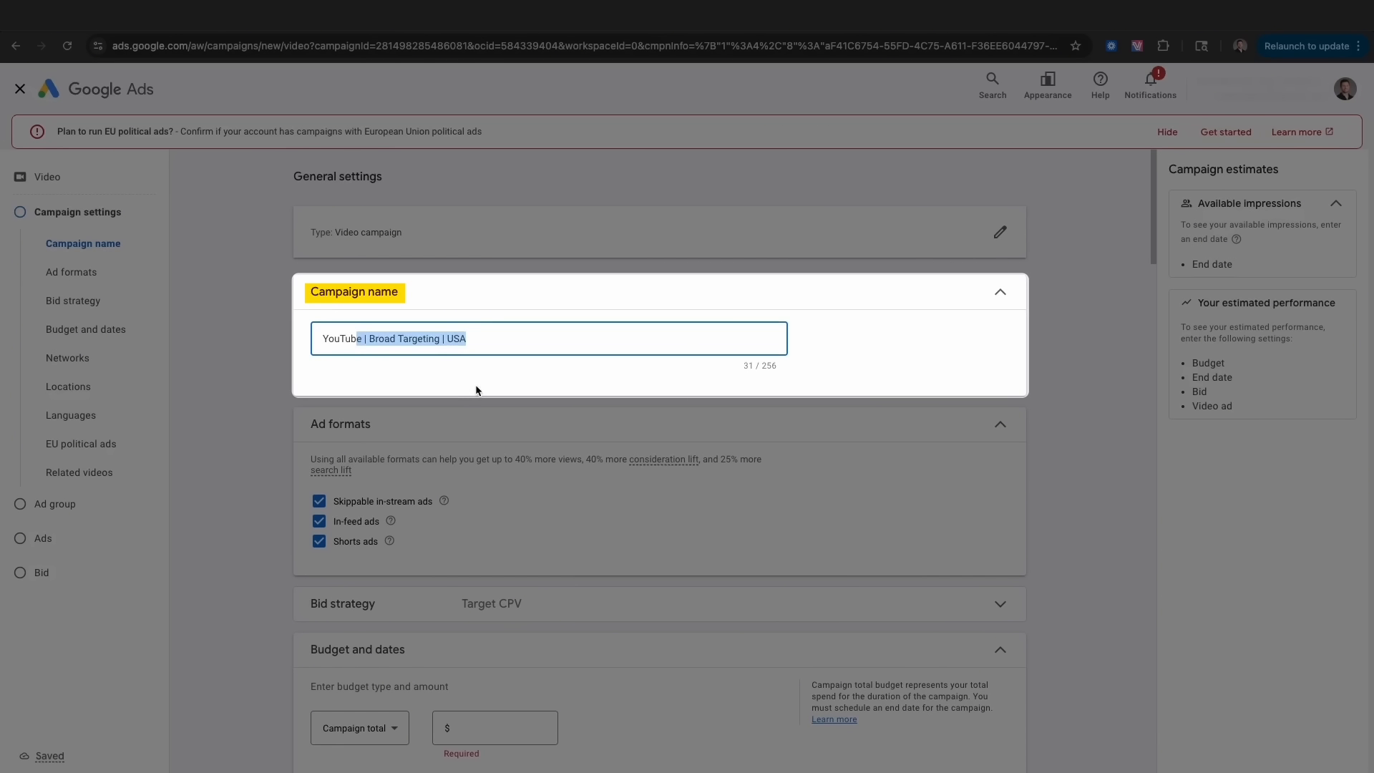
{"action": "scroll", "coordinate": [480, 390], "scroll_direction": "down", "scroll_amount": 2}
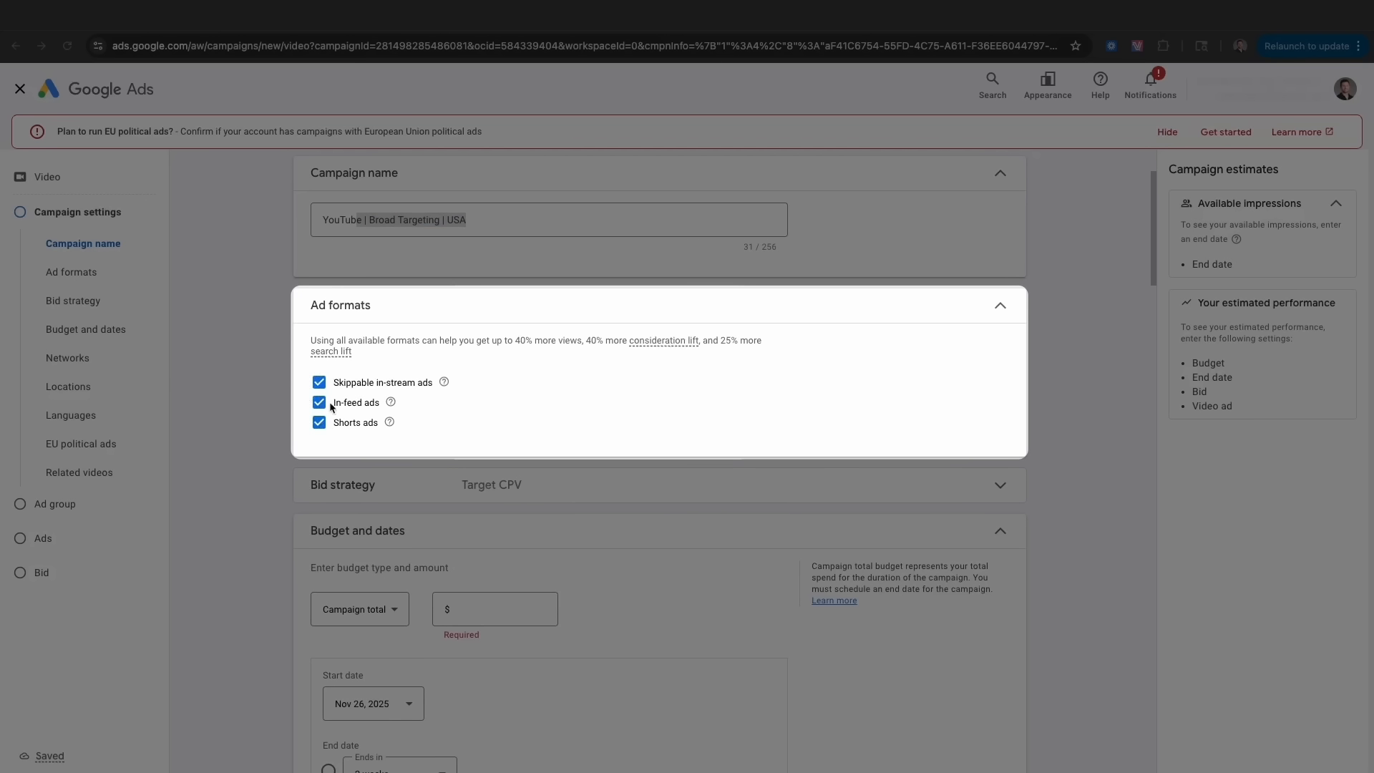
{"action": "mouse_move", "coordinate": [444, 384]}
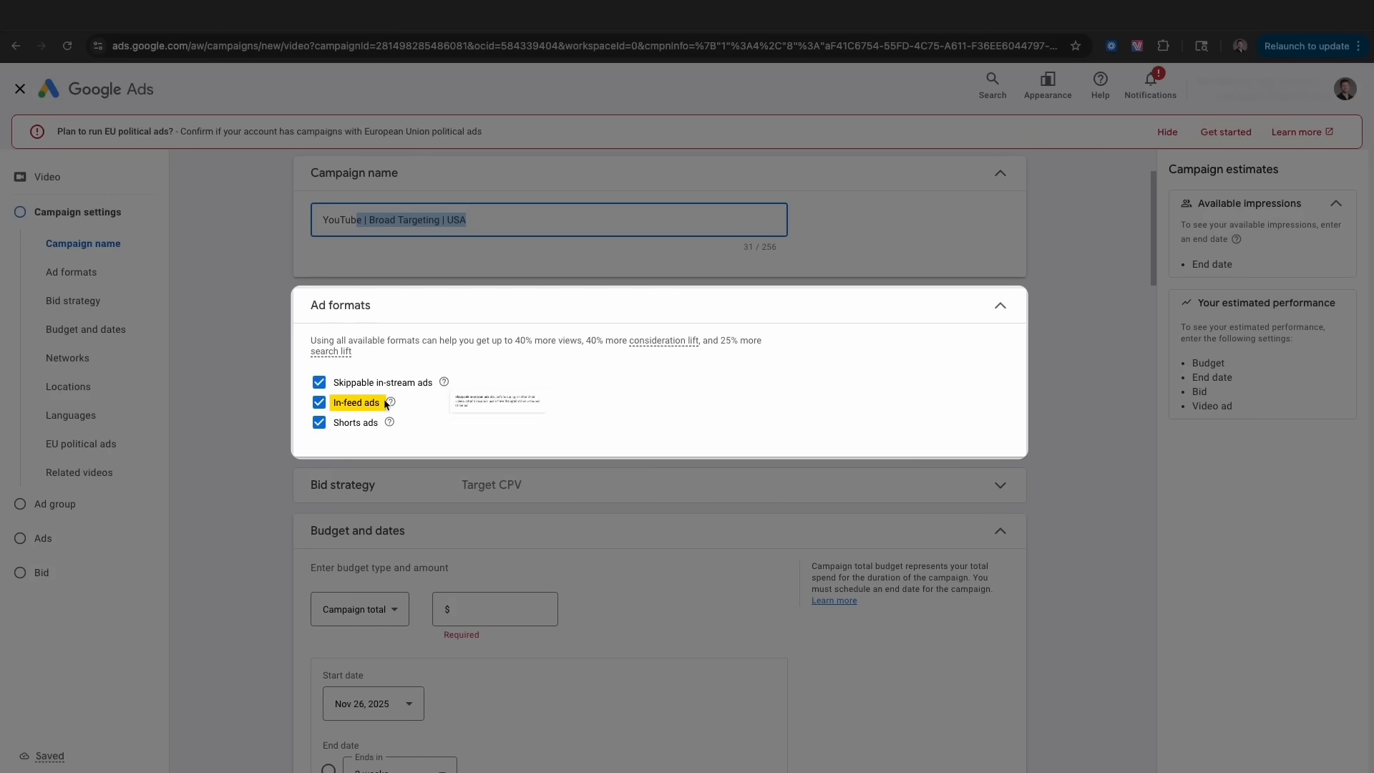
{"action": "mouse_move", "coordinate": [390, 405]}
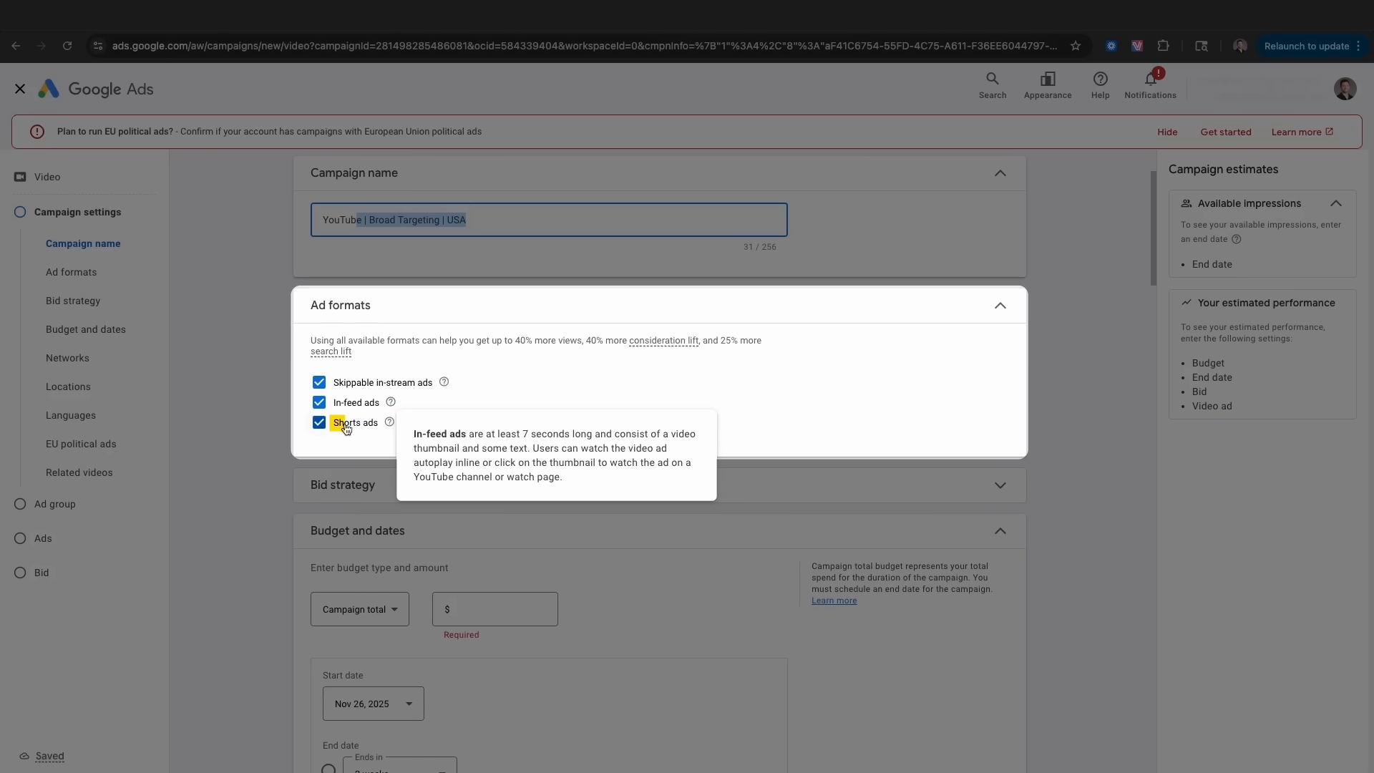
{"action": "mouse_move", "coordinate": [389, 426]}
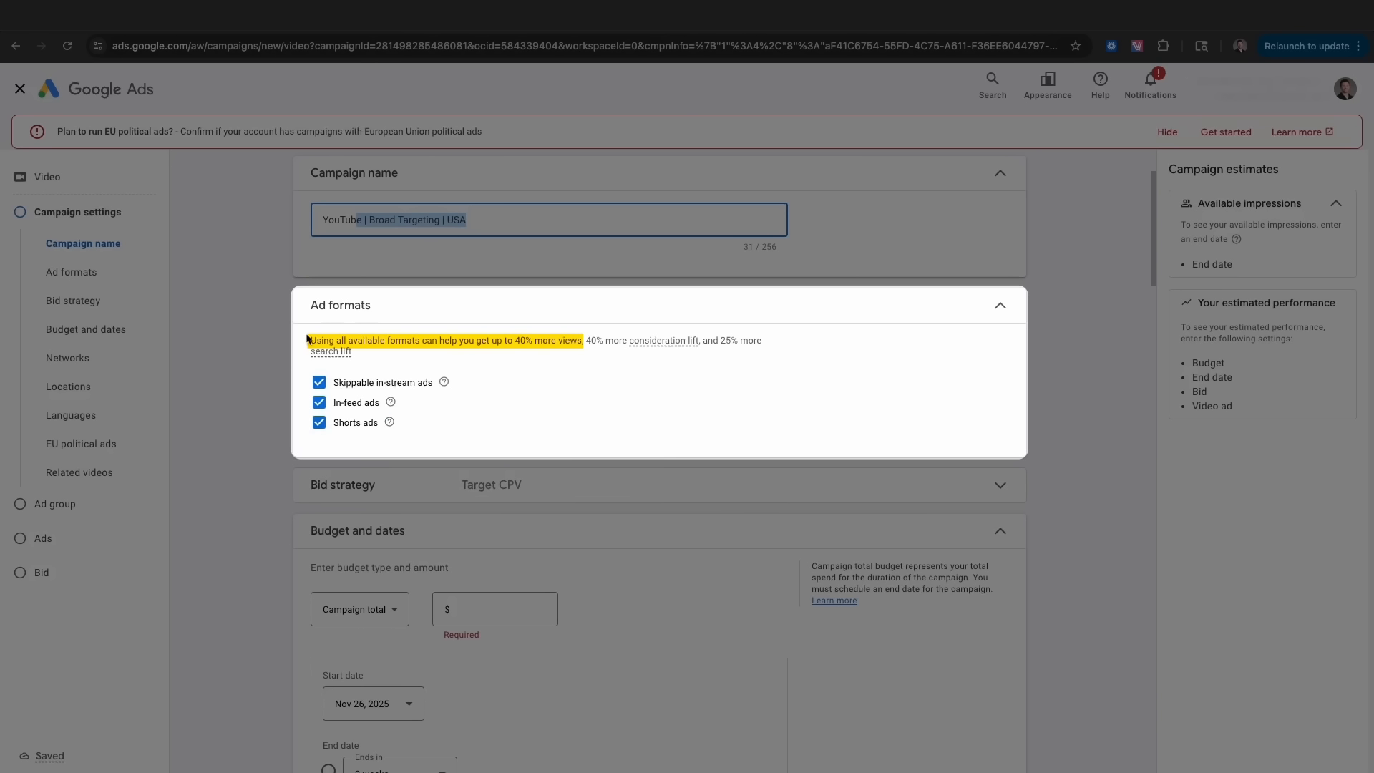
{"action": "left_click", "coordinate": [343, 484]}
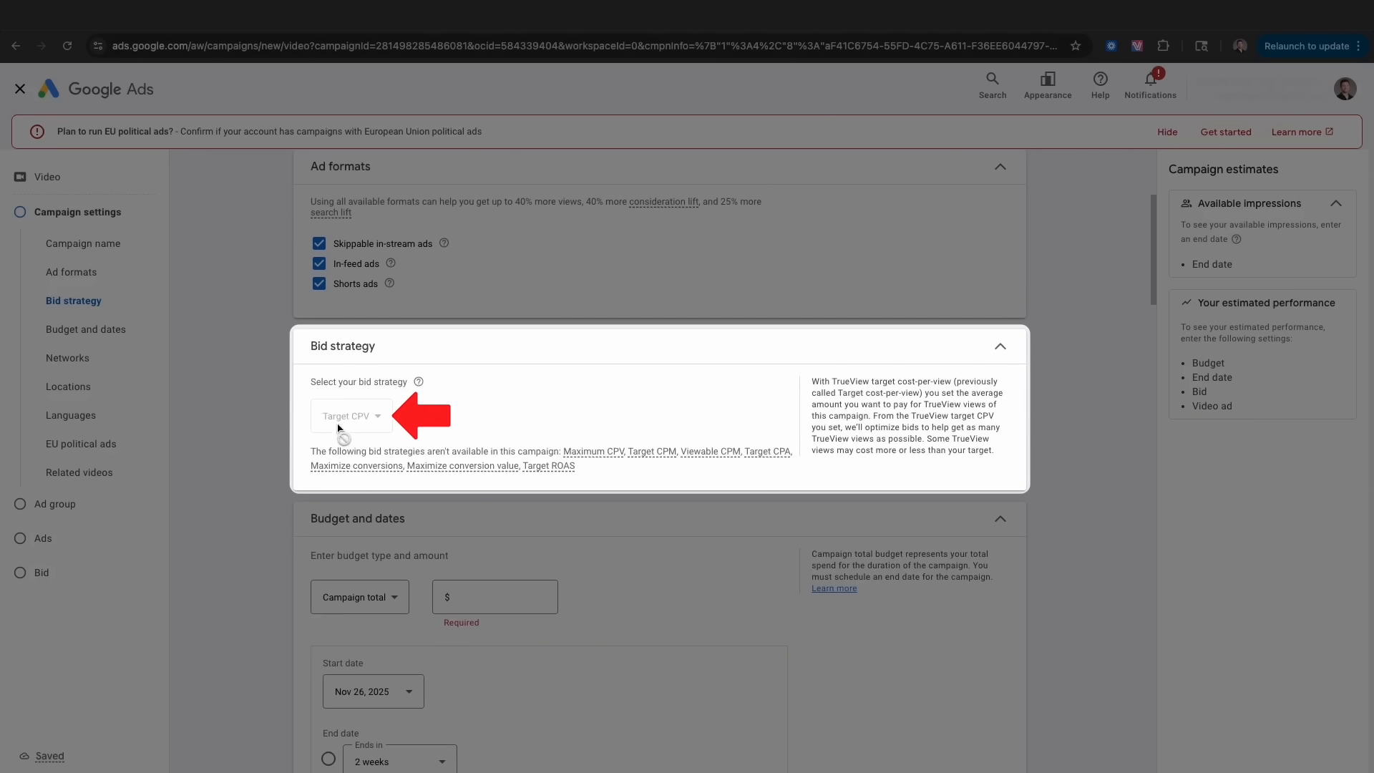
- Change the campaign budget from campaign total to a $5.00 daily amount
{"action": "left_click", "coordinate": [367, 525]}
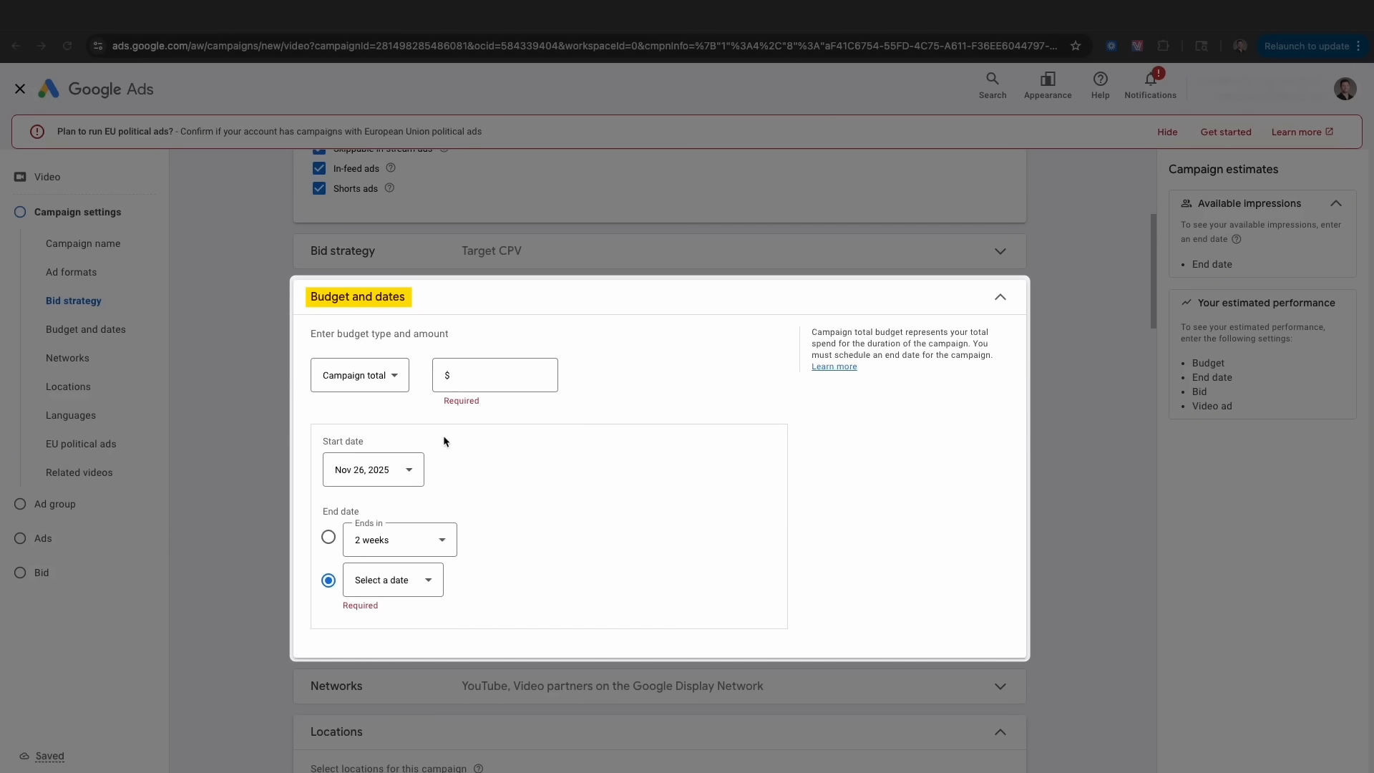
{"action": "left_click", "coordinate": [391, 383]}
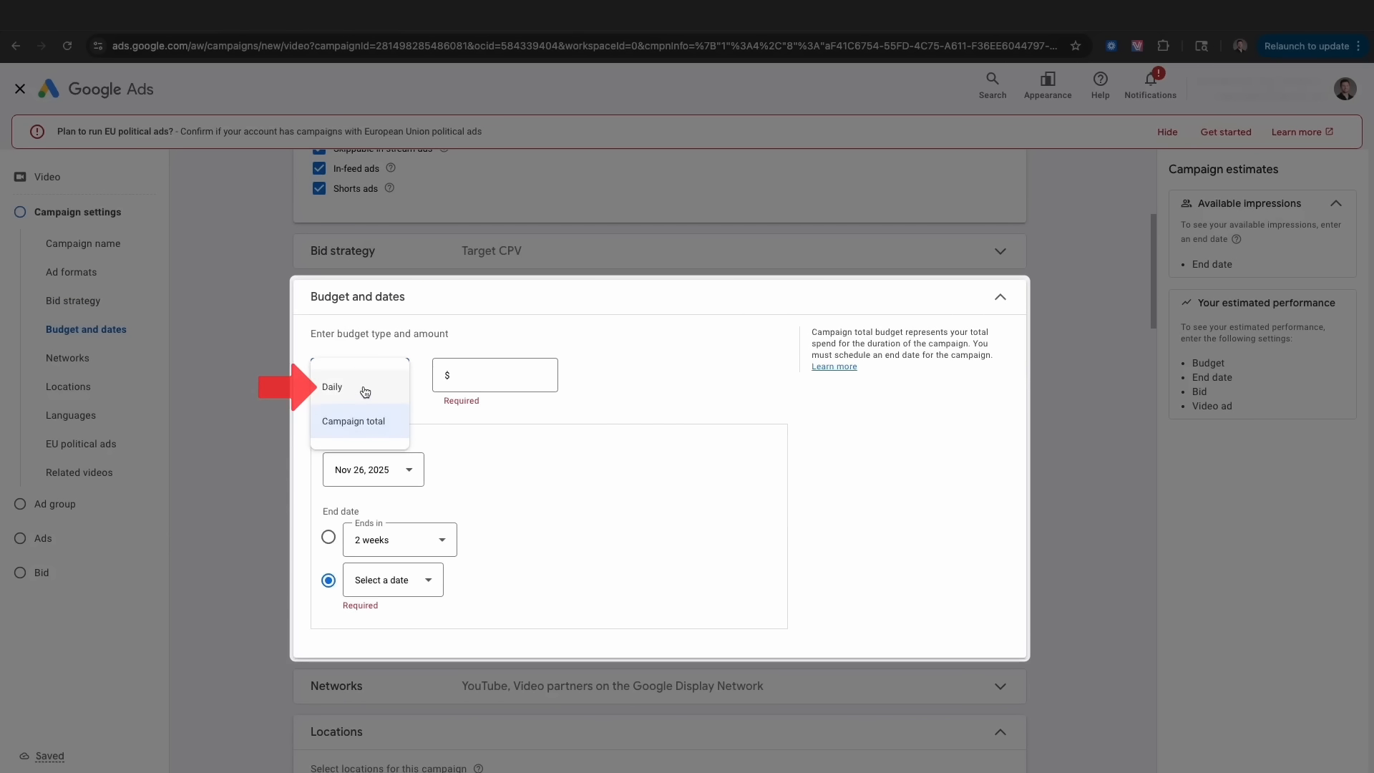
{"action": "left_click", "coordinate": [364, 390]}
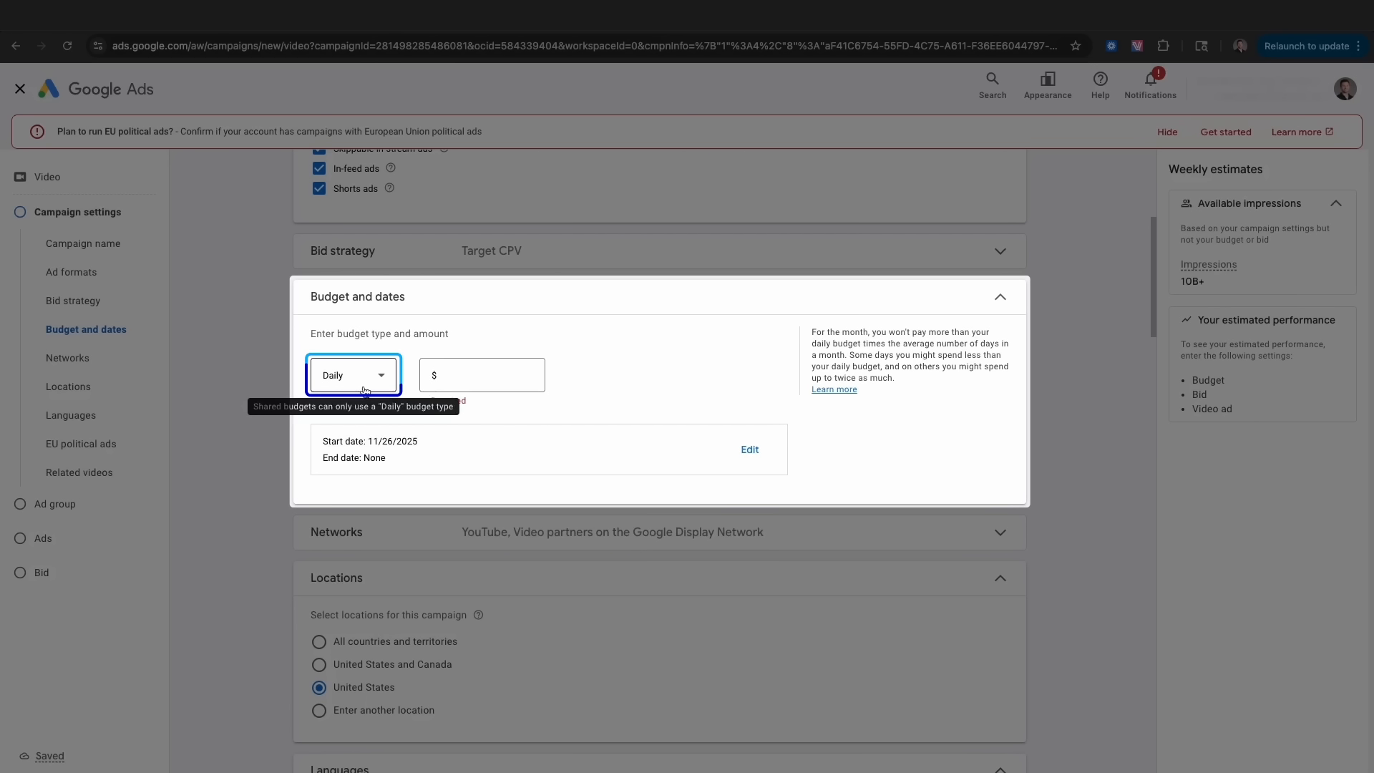
{"action": "left_click", "coordinate": [465, 367]}
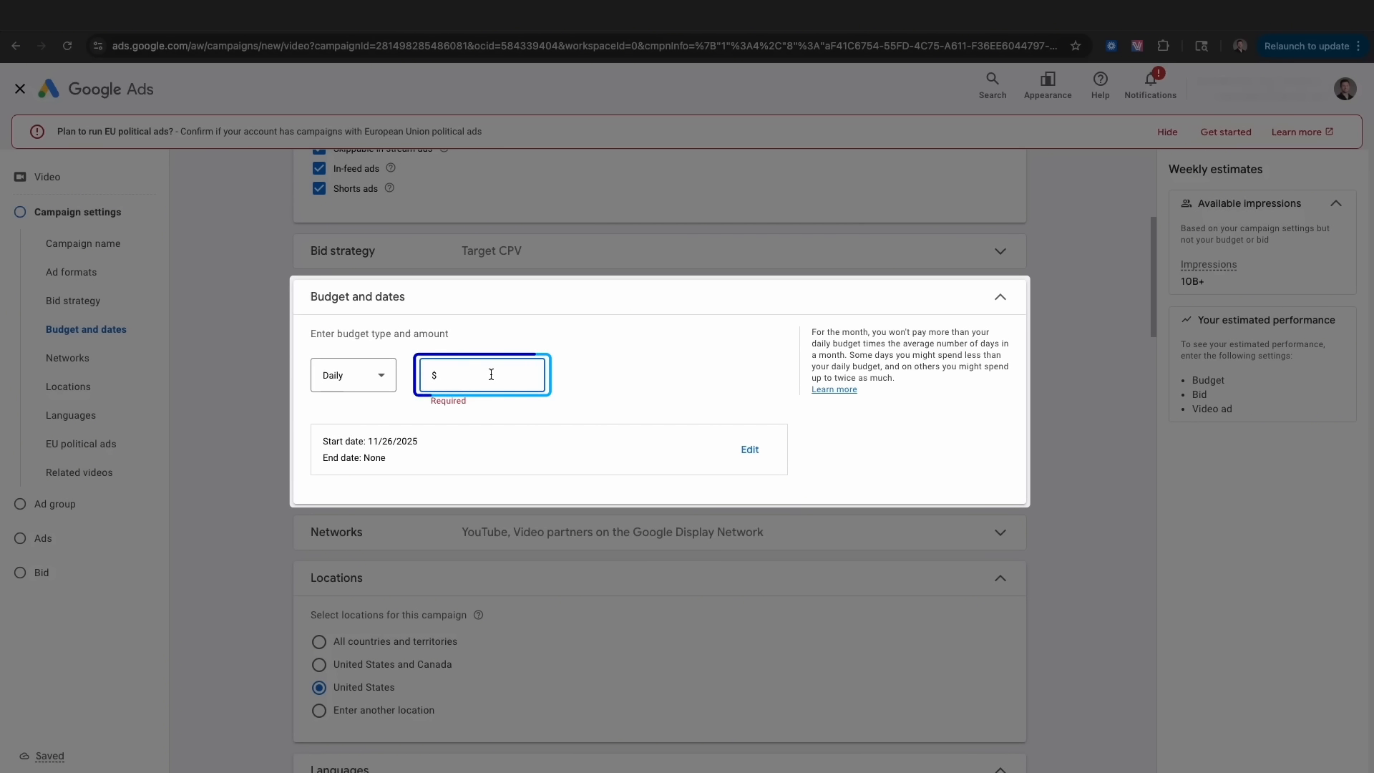
{"action": "type", "text": "5"}
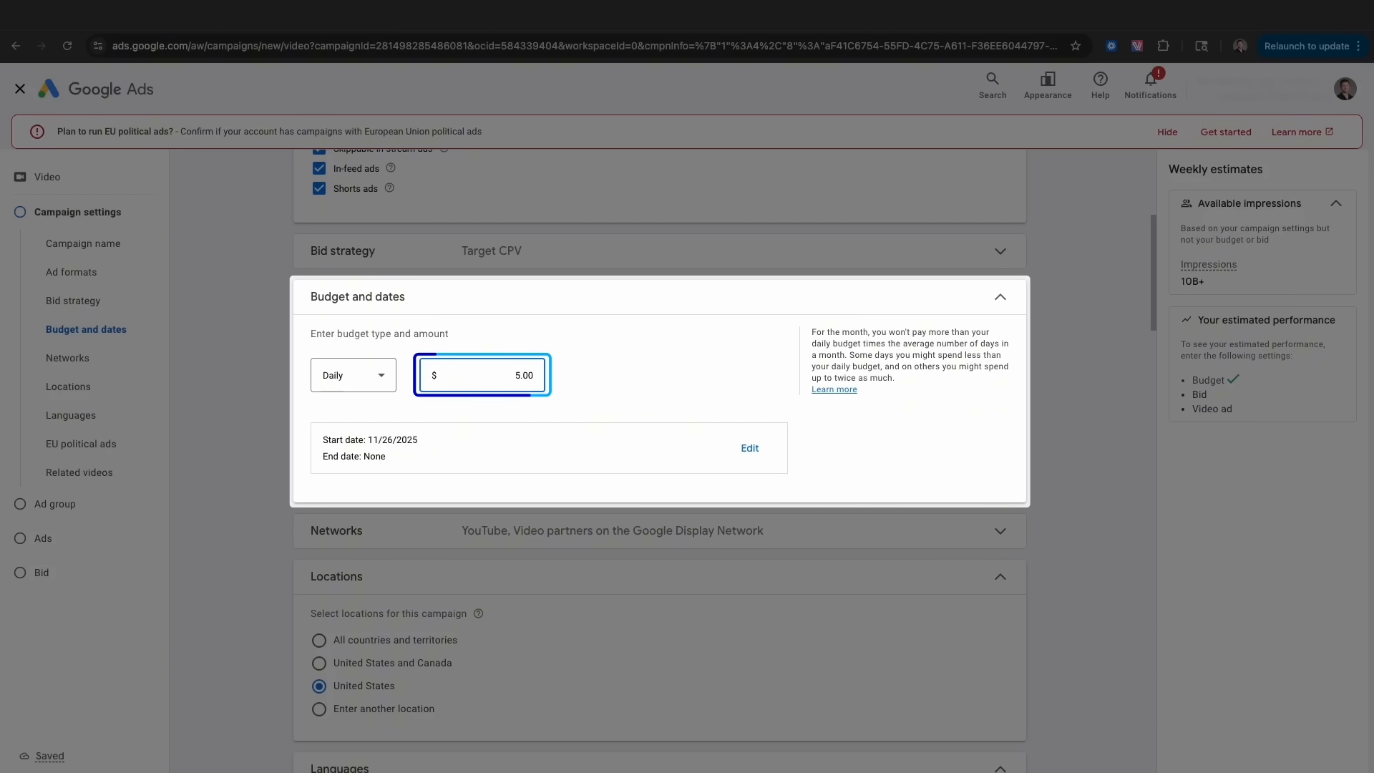
{"action": "double_click", "coordinate": [526, 375]}
{"action": "key", "text": "BackSpace"}
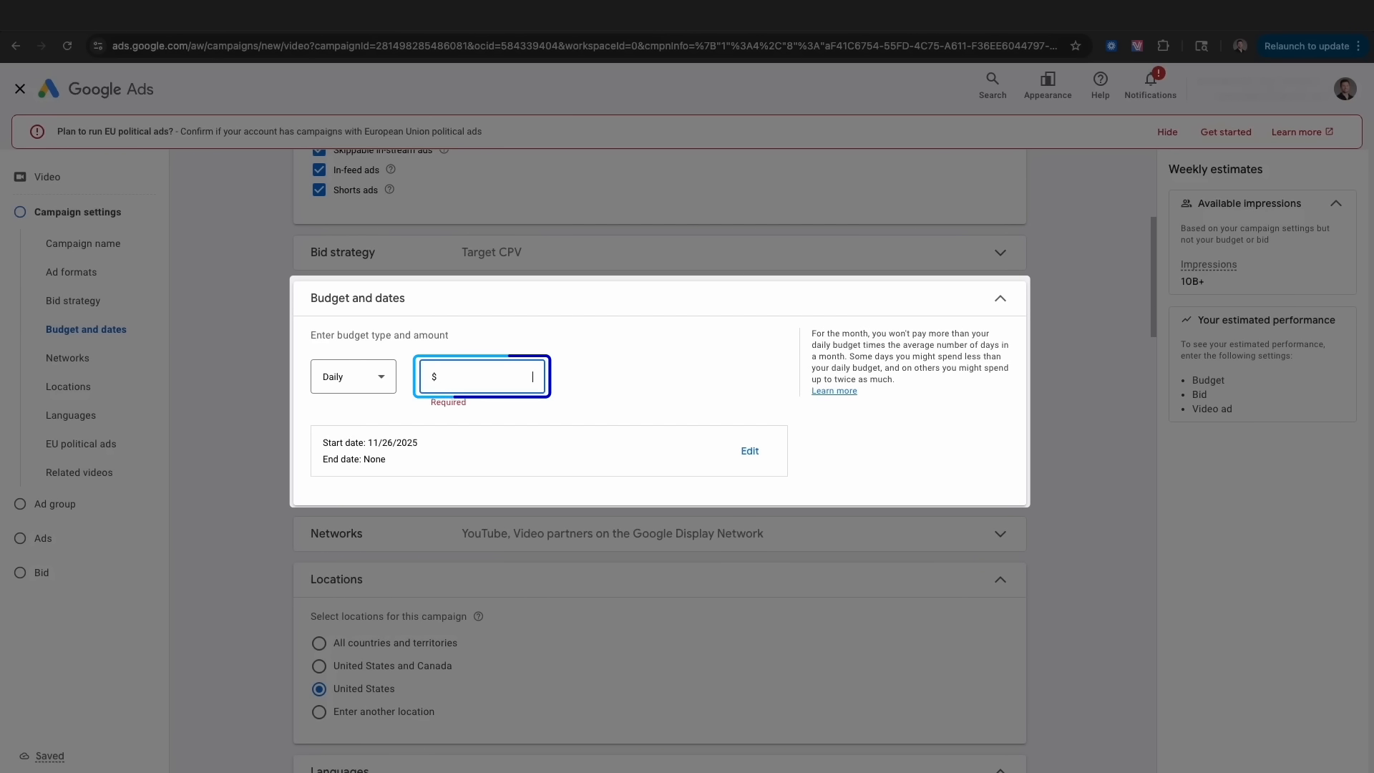
{"action": "type", "text": "50"}
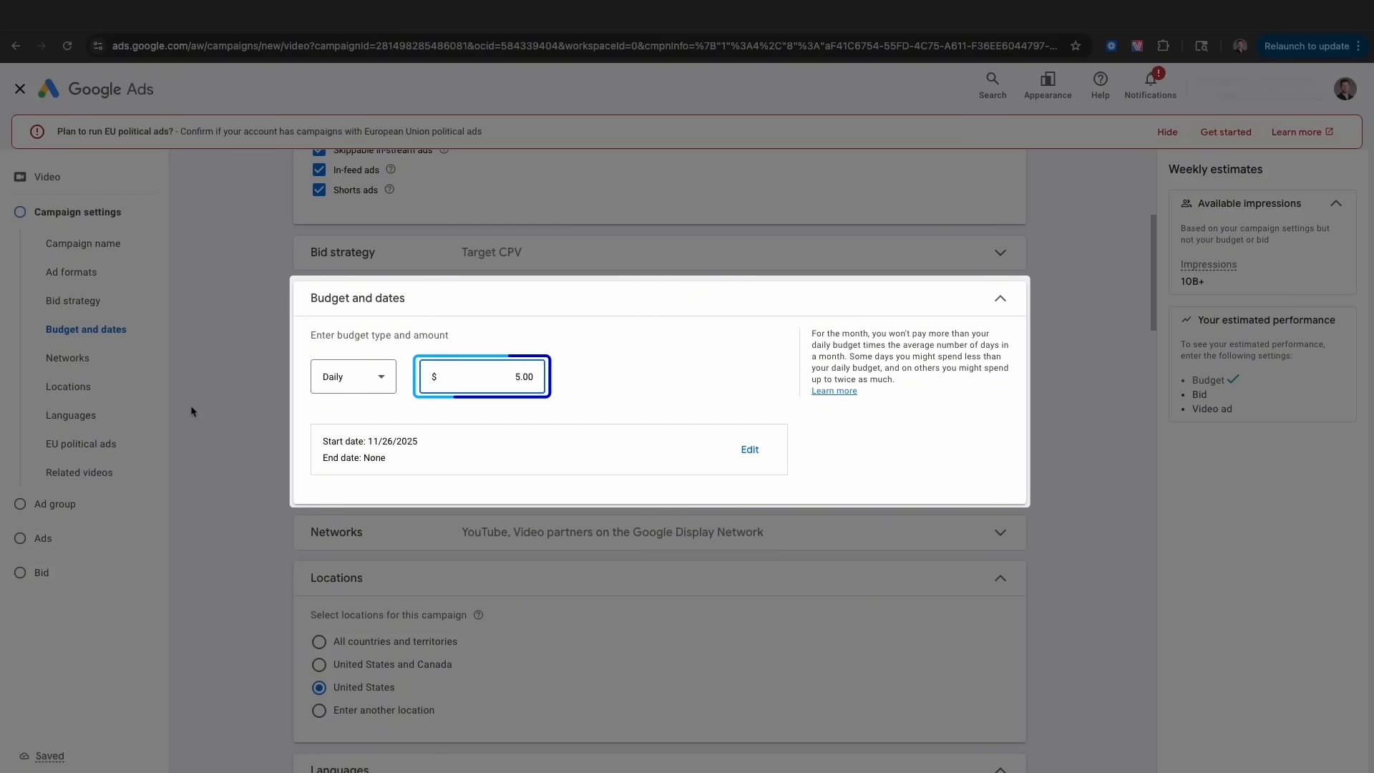
{"action": "left_click", "coordinate": [400, 518]}
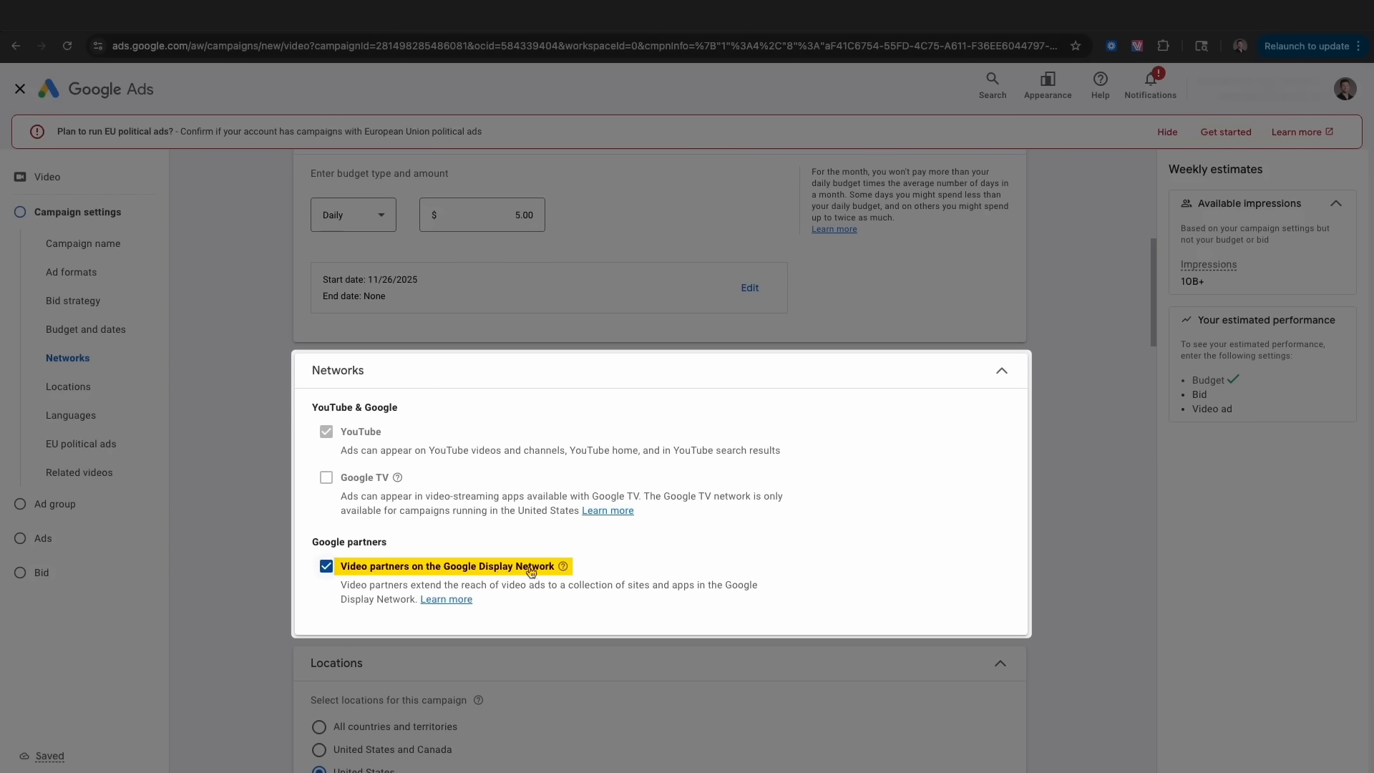
- Uncheck Video partners on the Google Display Network so only YouTube remains
{"action": "left_click_drag", "start_coordinate": [337, 434], "coordinate": [418, 438]}
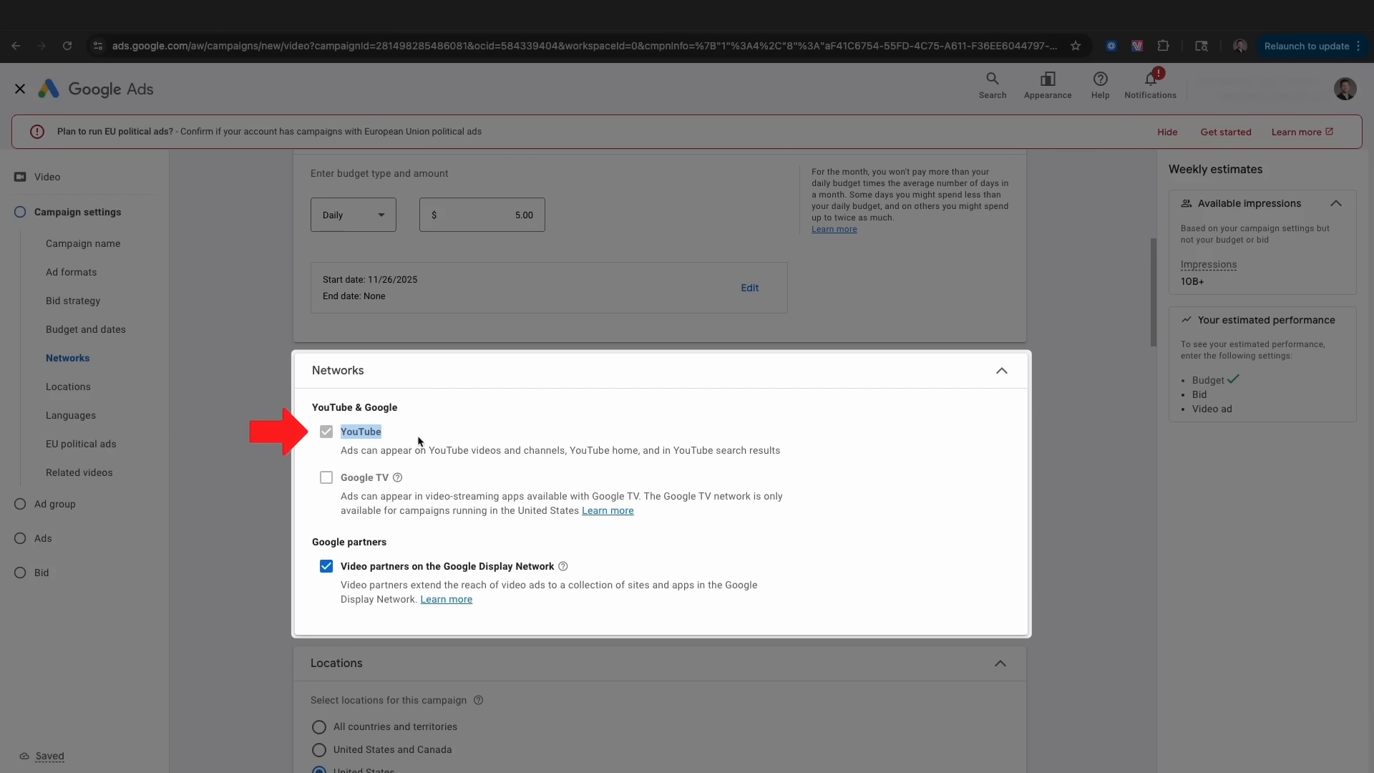
{"action": "left_click", "coordinate": [327, 568]}
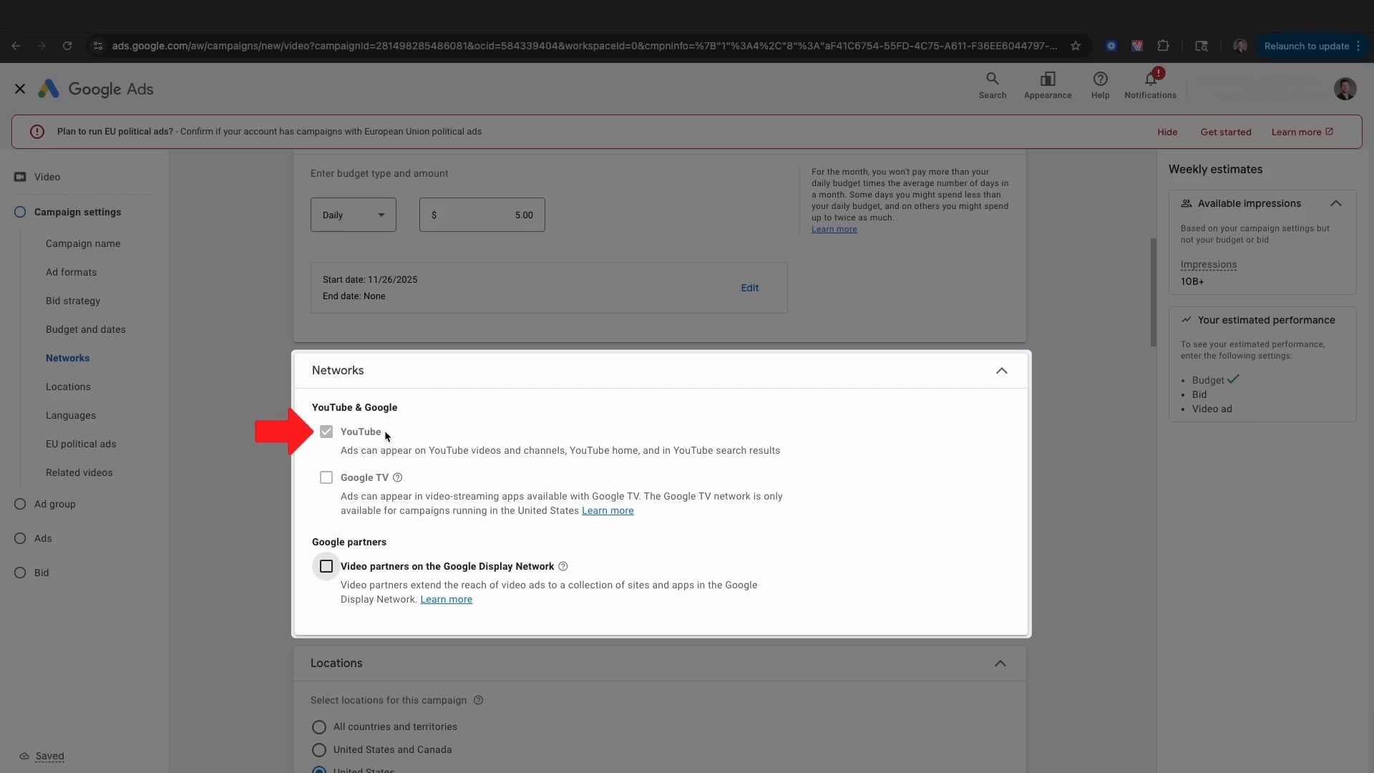
{"action": "scroll", "coordinate": [407, 442], "scroll_direction": "down", "scroll_amount": 2}
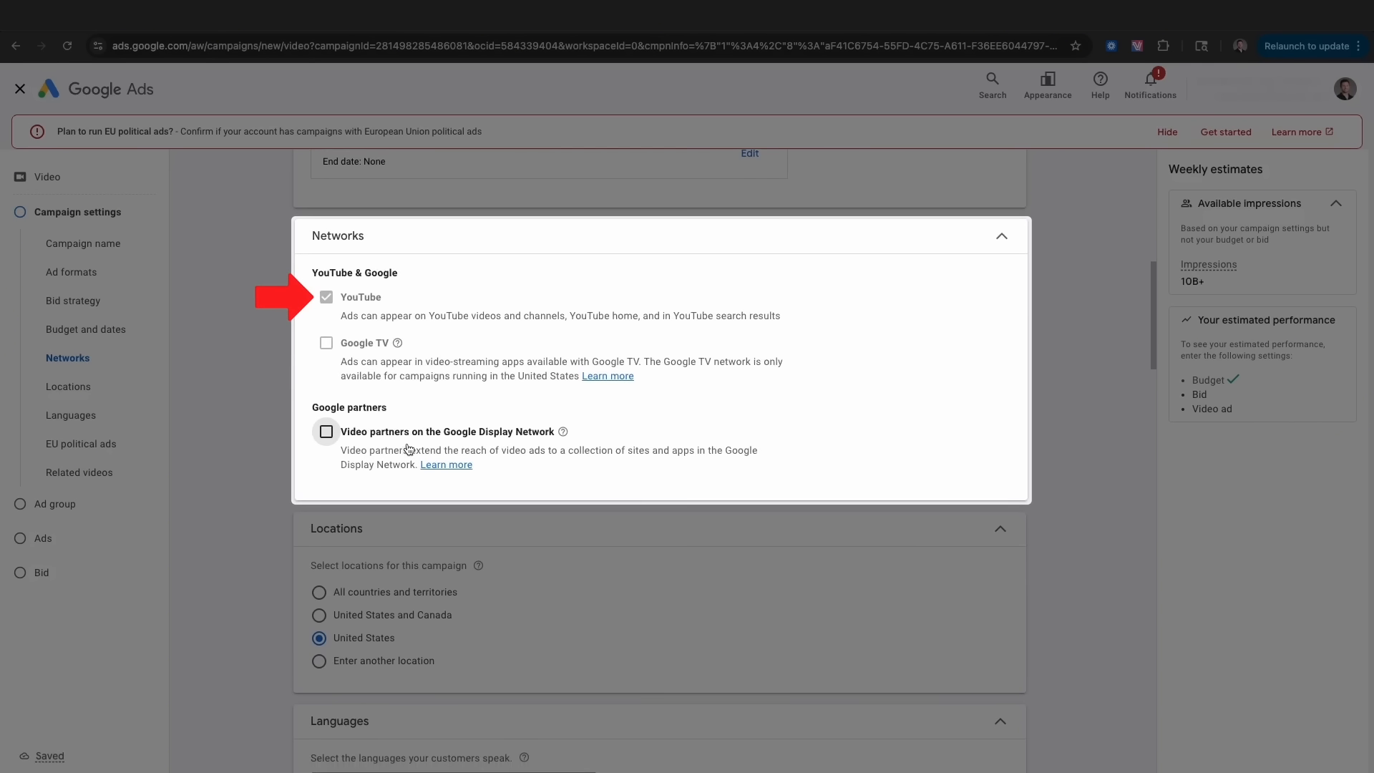
{"action": "scroll", "coordinate": [407, 448], "scroll_direction": "down", "scroll_amount": 3}
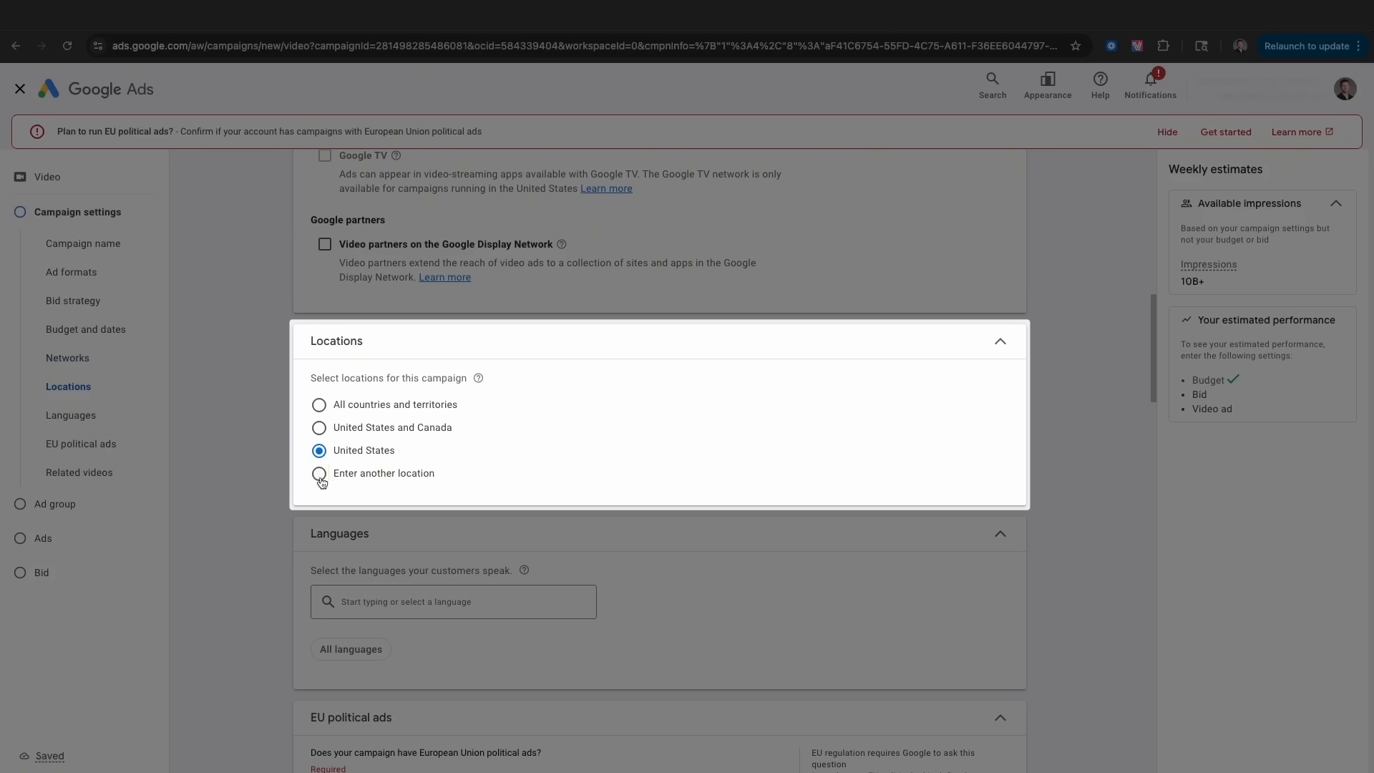
{"action": "left_click", "coordinate": [321, 474]}
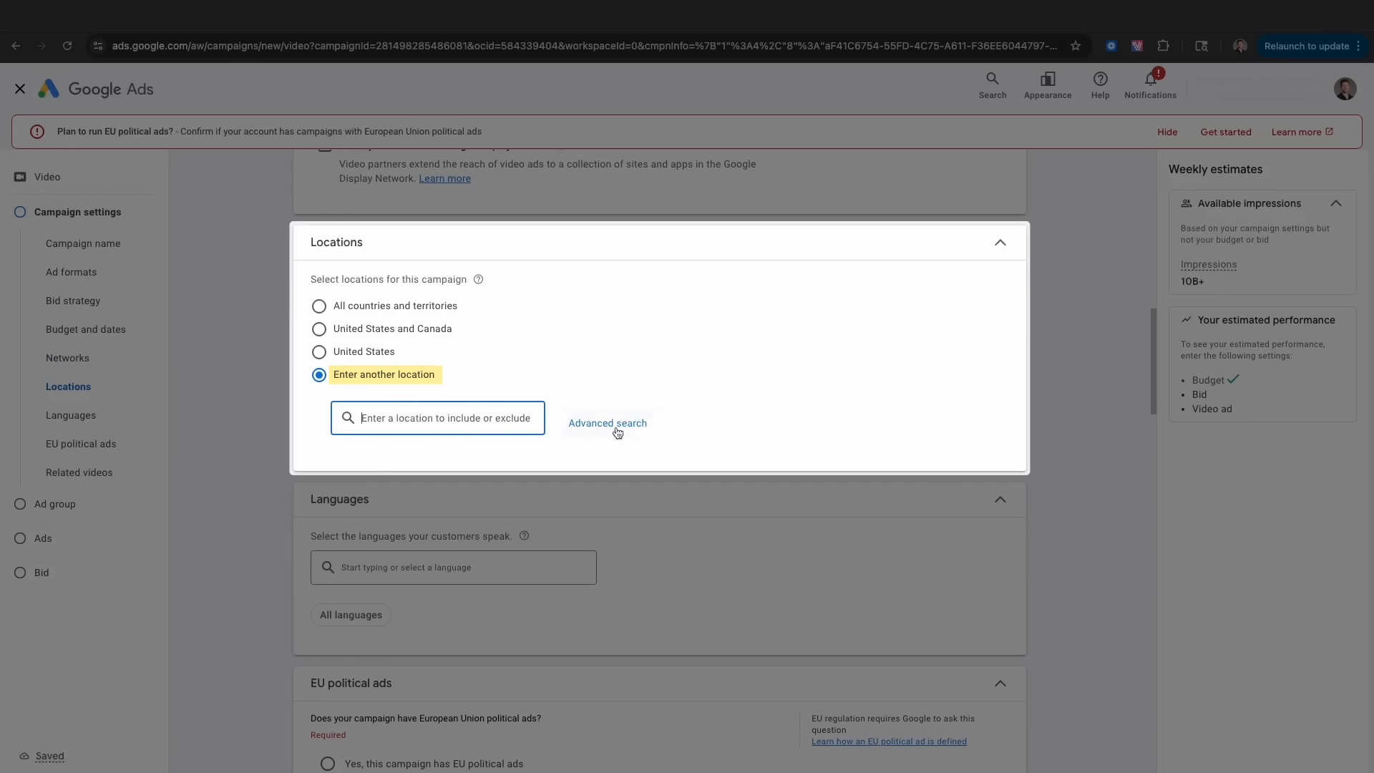
{"action": "left_click", "coordinate": [606, 427]}
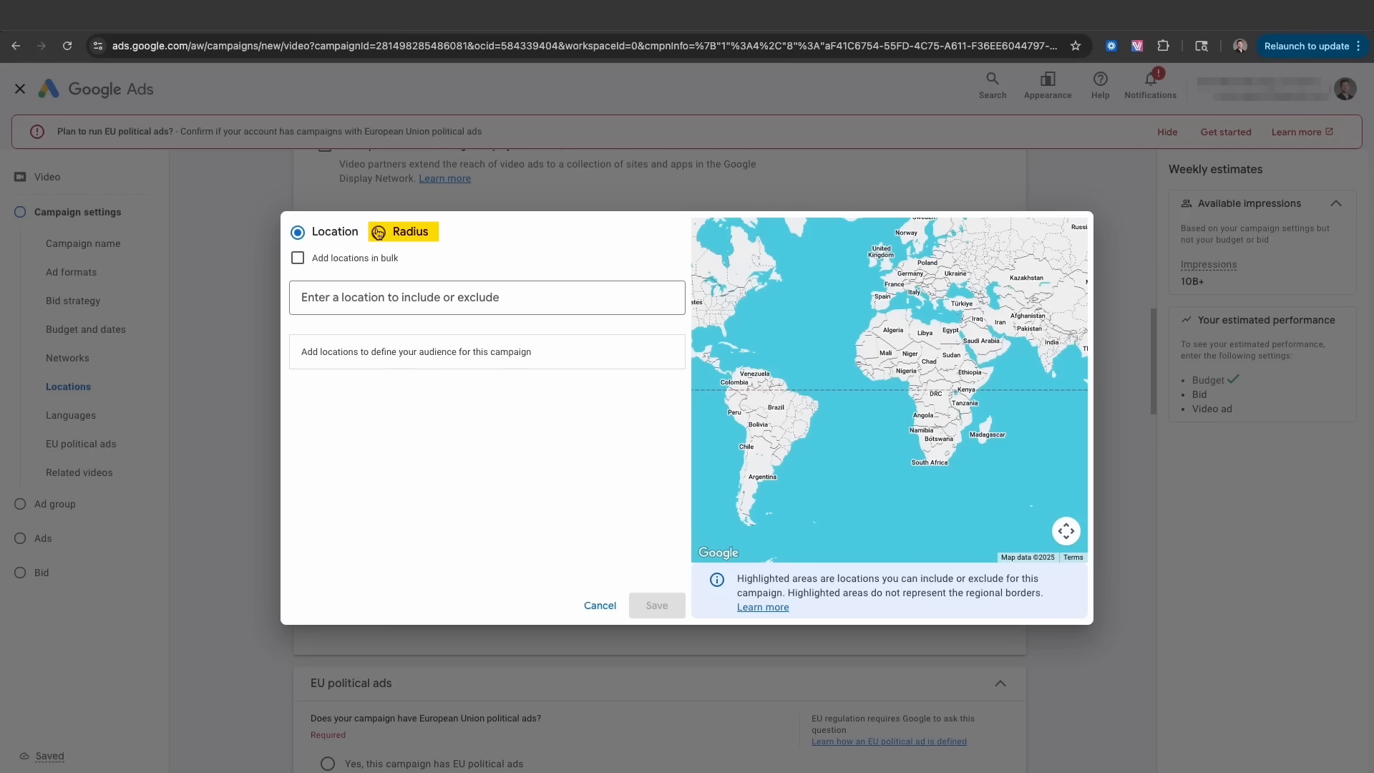
{"action": "left_click", "coordinate": [599, 606]}
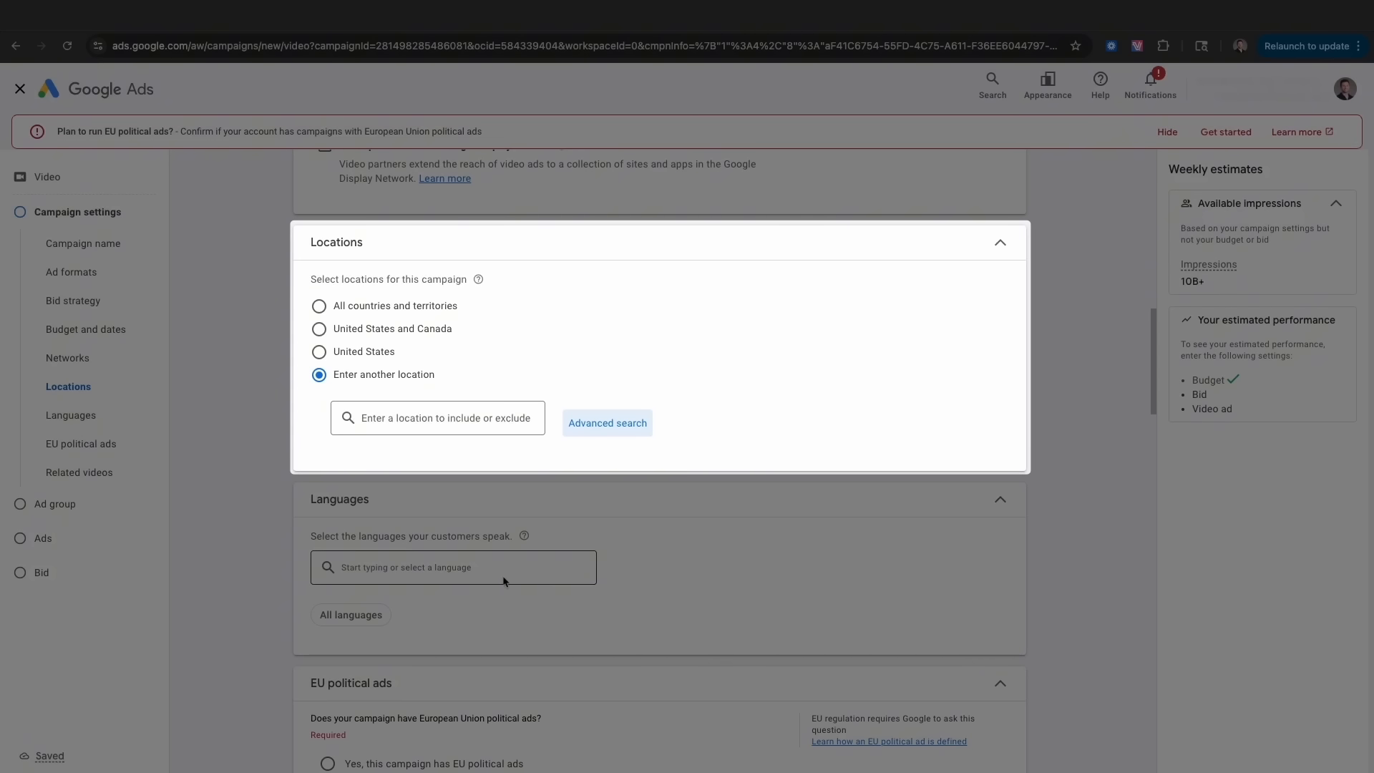
{"action": "left_click", "coordinate": [320, 352]}
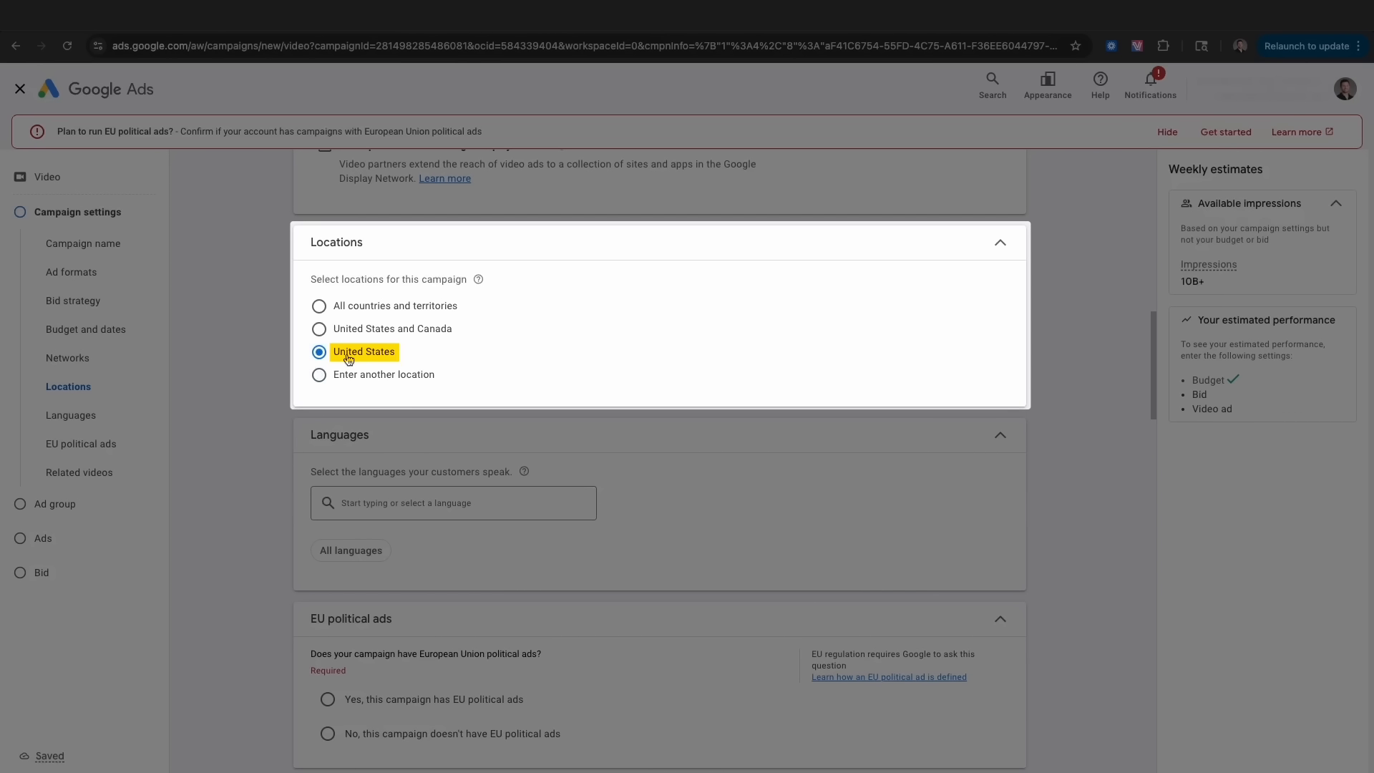
{"action": "scroll", "coordinate": [327, 450], "scroll_direction": "down", "scroll_amount": 1}
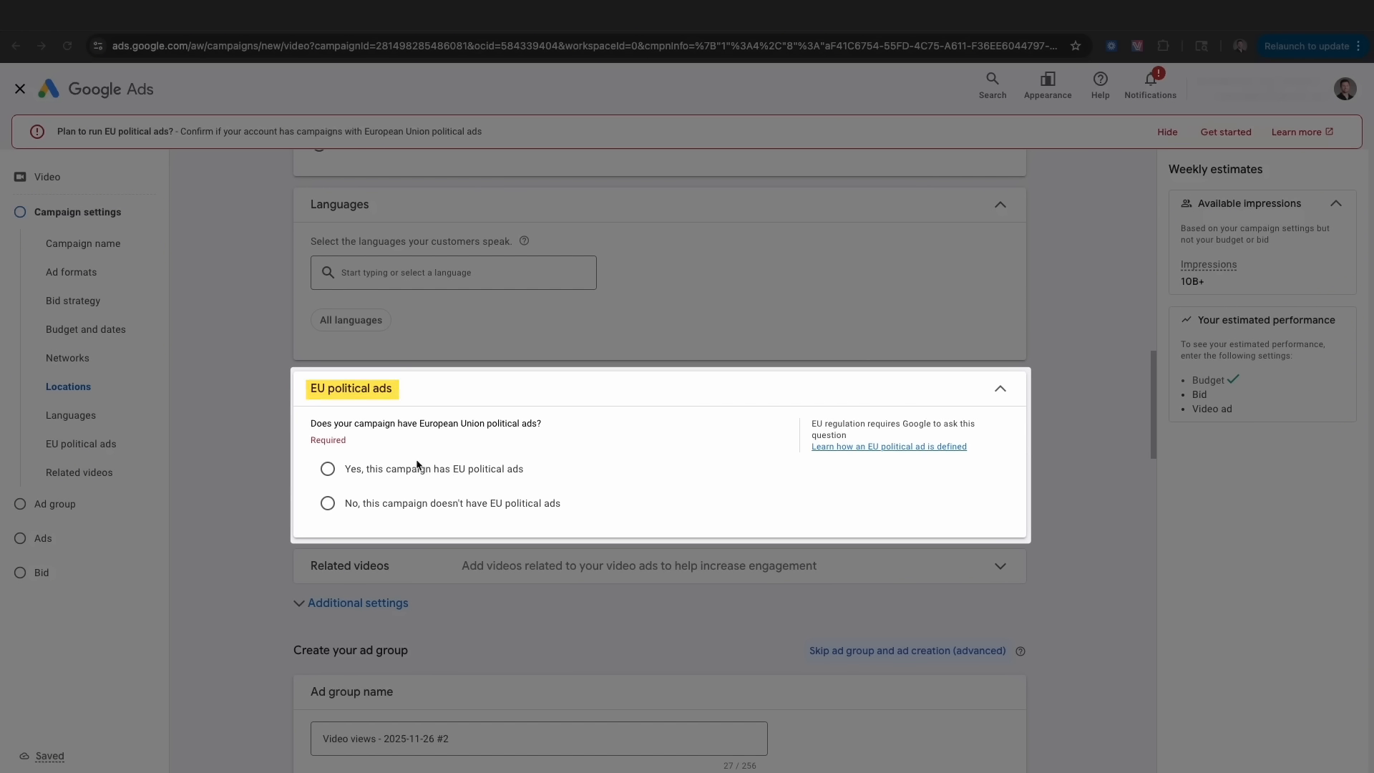
- Mark the campaign as having no EU political ads and review the Related videos help without adding any
{"action": "left_click", "coordinate": [327, 503]}
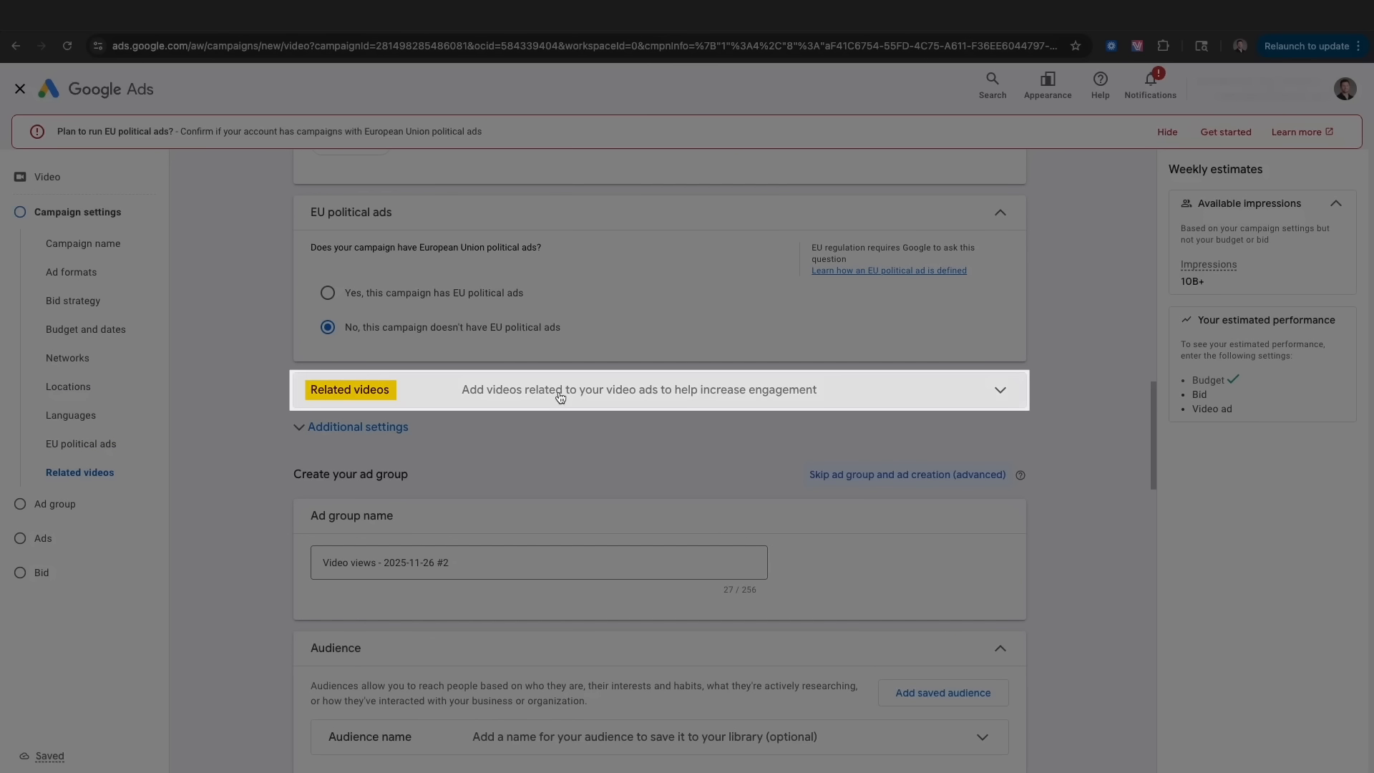
{"action": "left_click", "coordinate": [563, 399]}
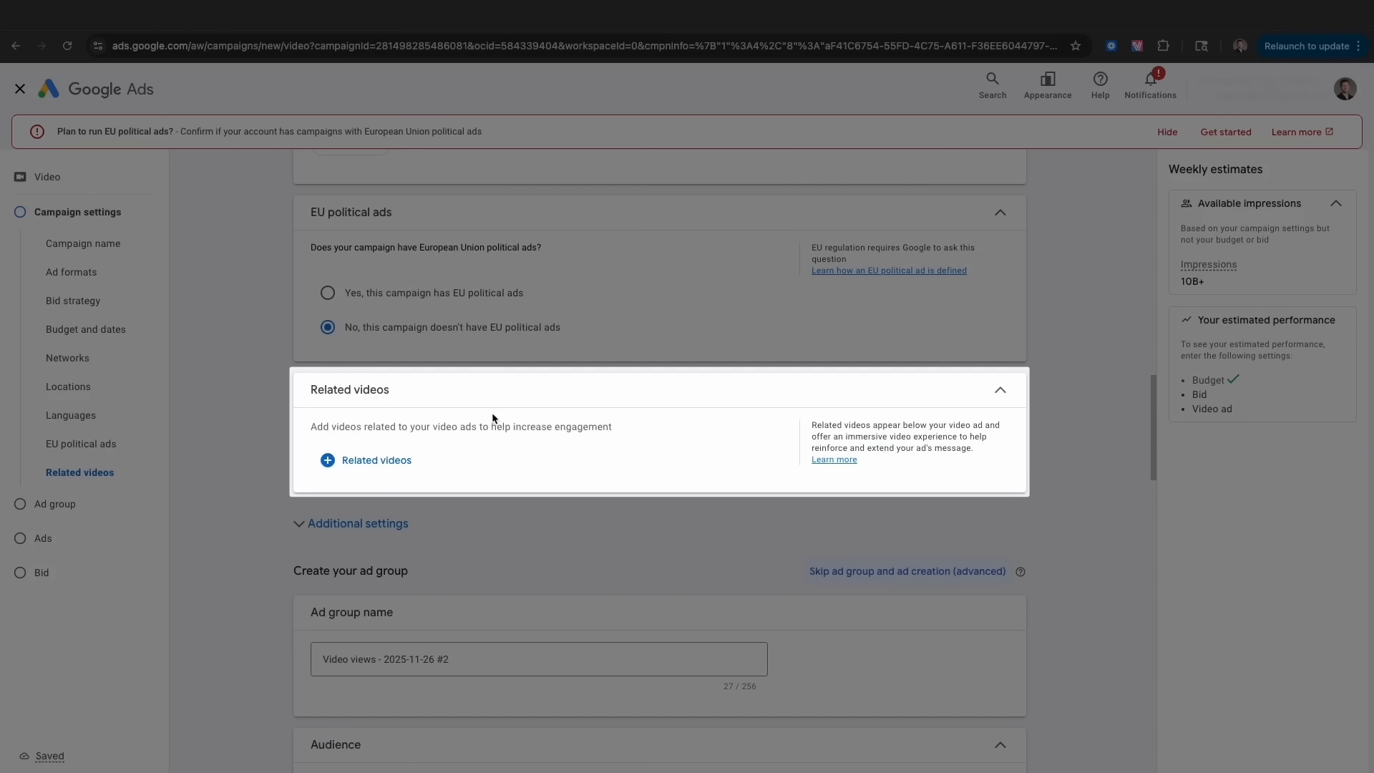
{"action": "left_click", "coordinate": [833, 459]}
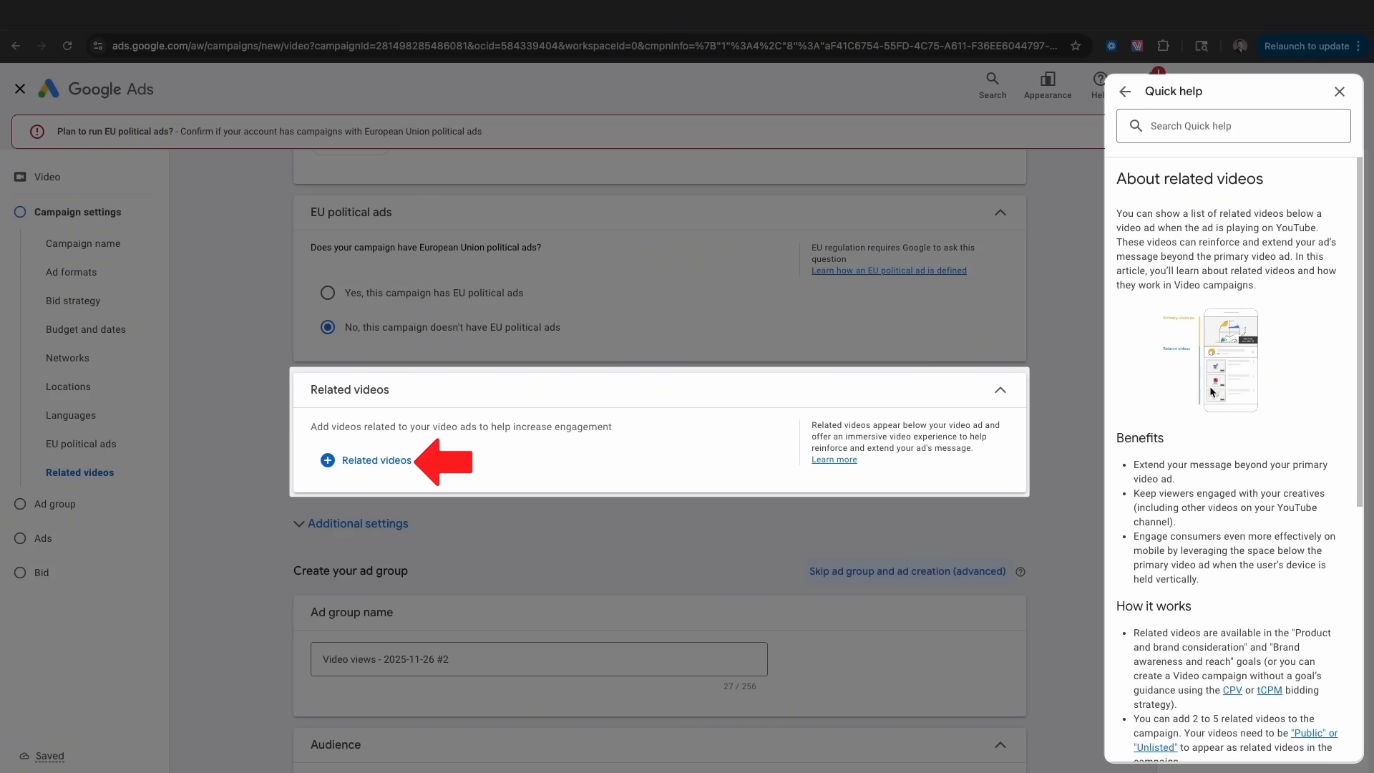
{"action": "left_click", "coordinate": [375, 462]}
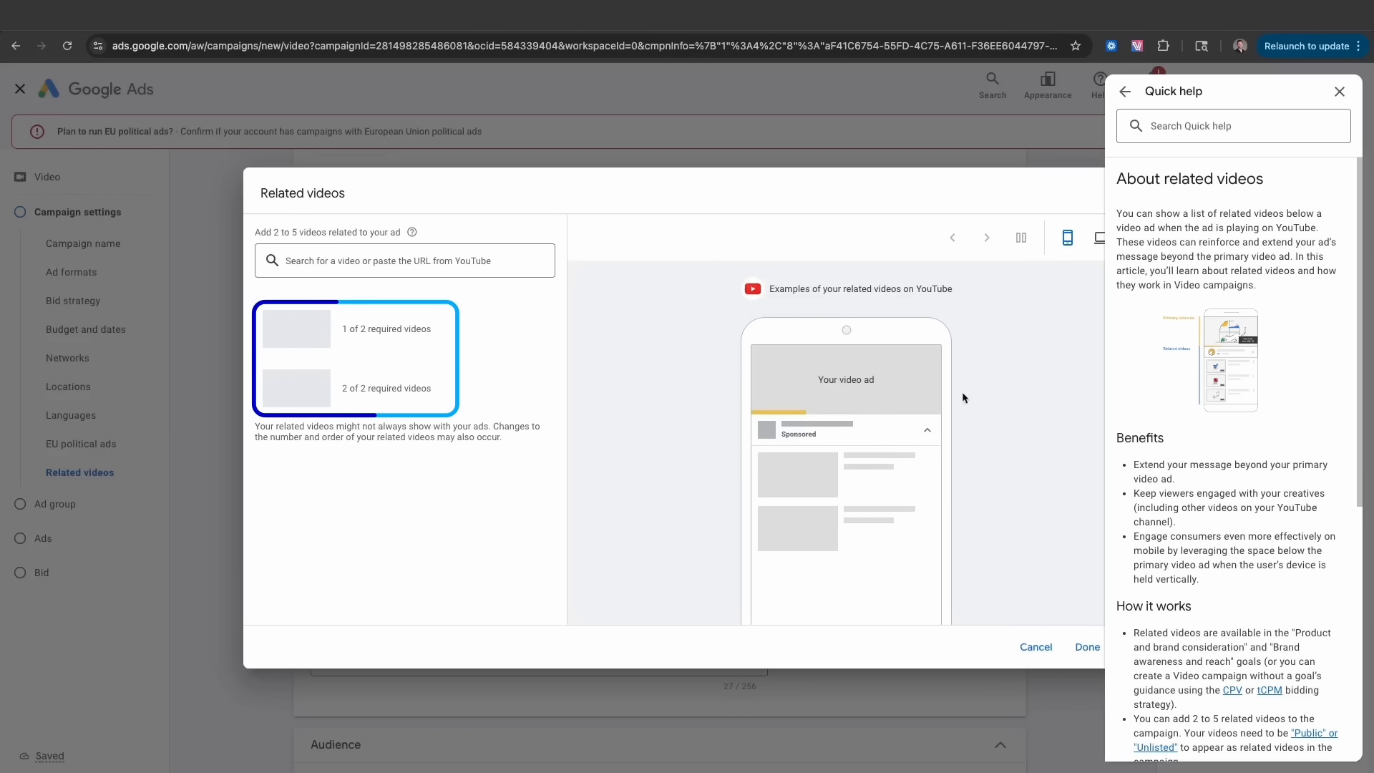
{"action": "left_click", "coordinate": [1338, 91]}
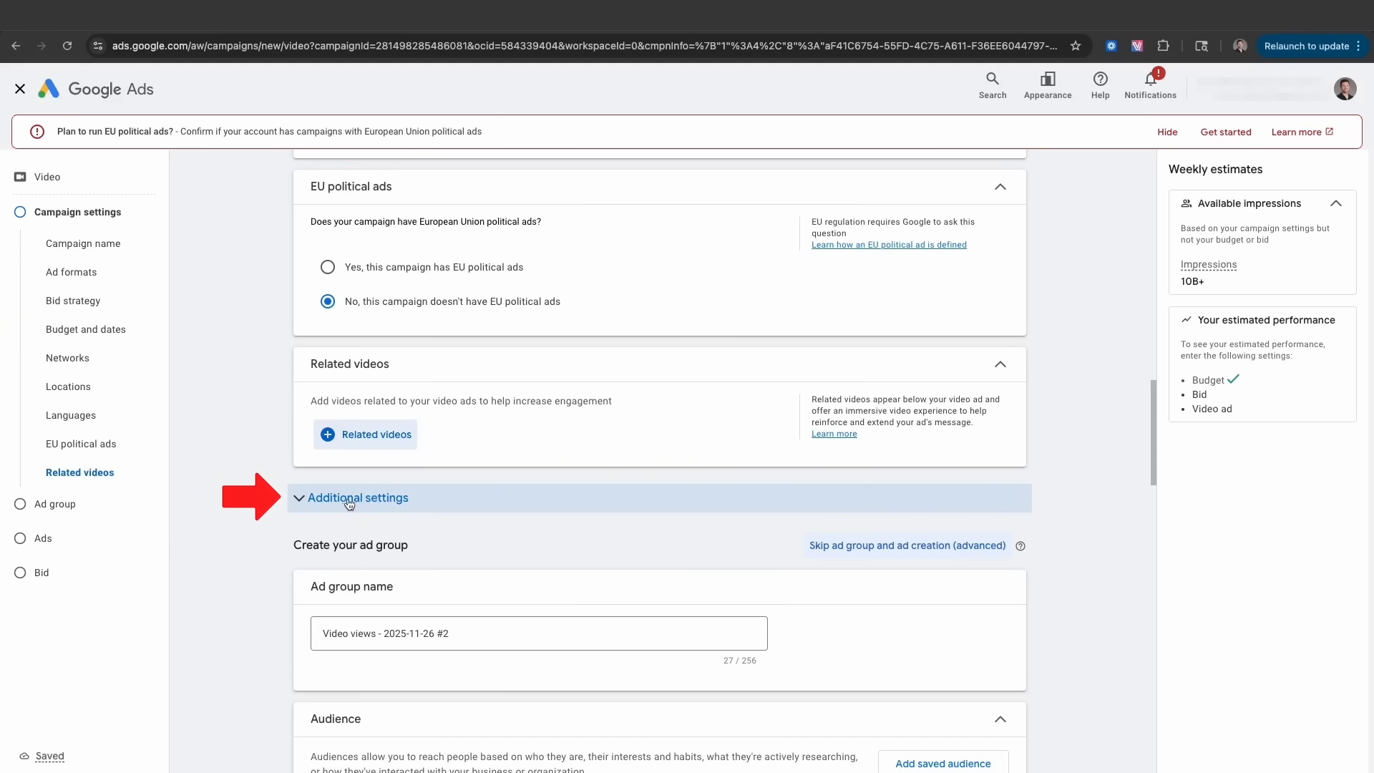
- Target only computers, mobile phones and tablets by excluding TV screens, then view frequency capping
{"action": "left_click", "coordinate": [354, 503]}
{"action": "scroll", "coordinate": [356, 504], "scroll_direction": "down", "scroll_amount": 1}
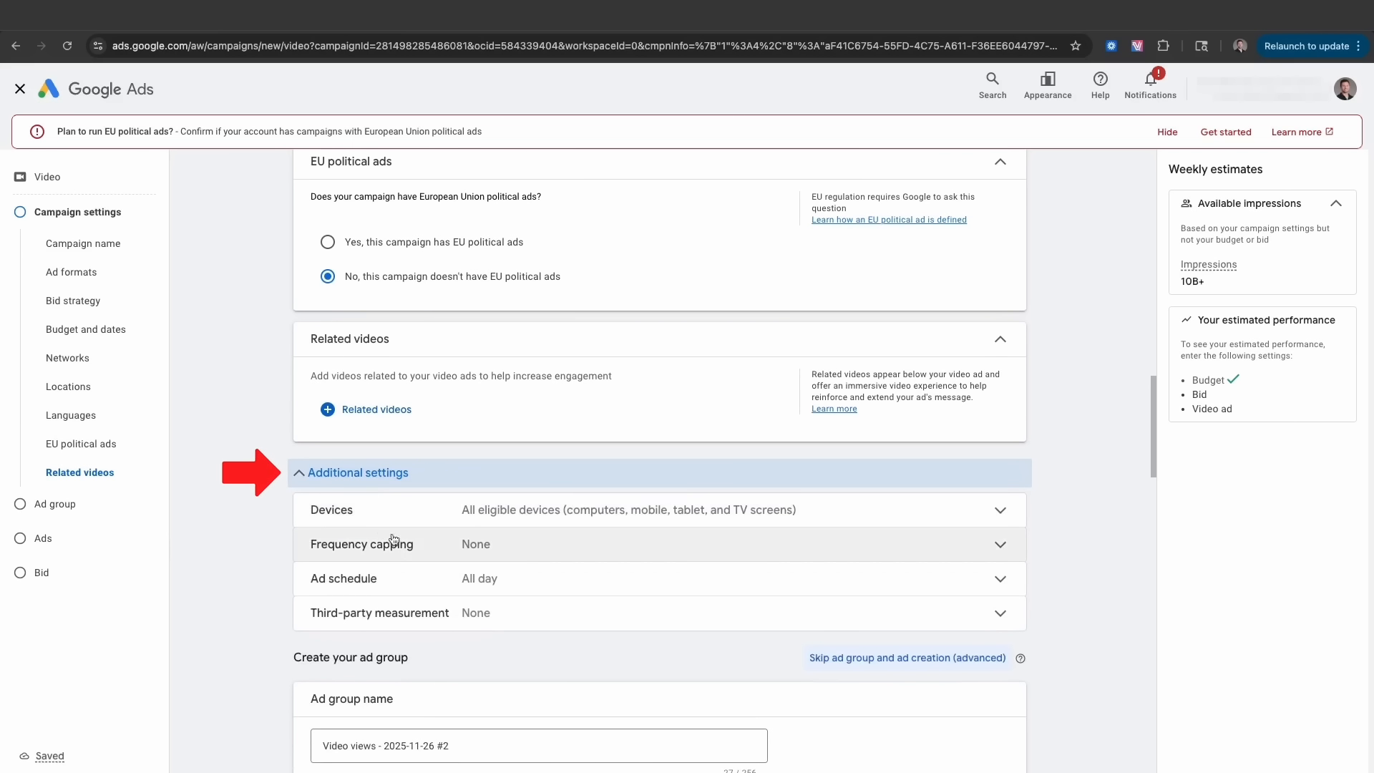
{"action": "left_click", "coordinate": [390, 517]}
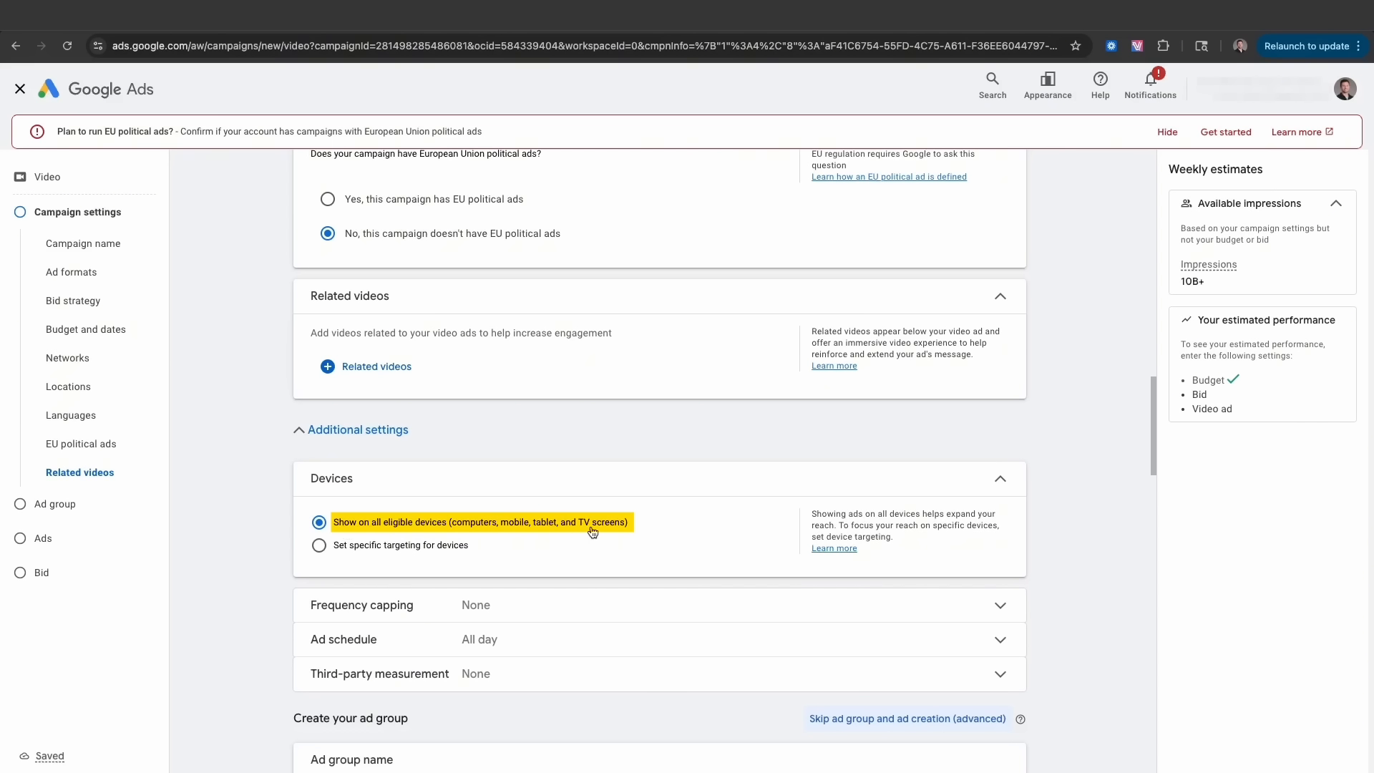
{"action": "left_click", "coordinate": [319, 545]}
{"action": "scroll", "coordinate": [350, 615], "scroll_direction": "down", "scroll_amount": 1}
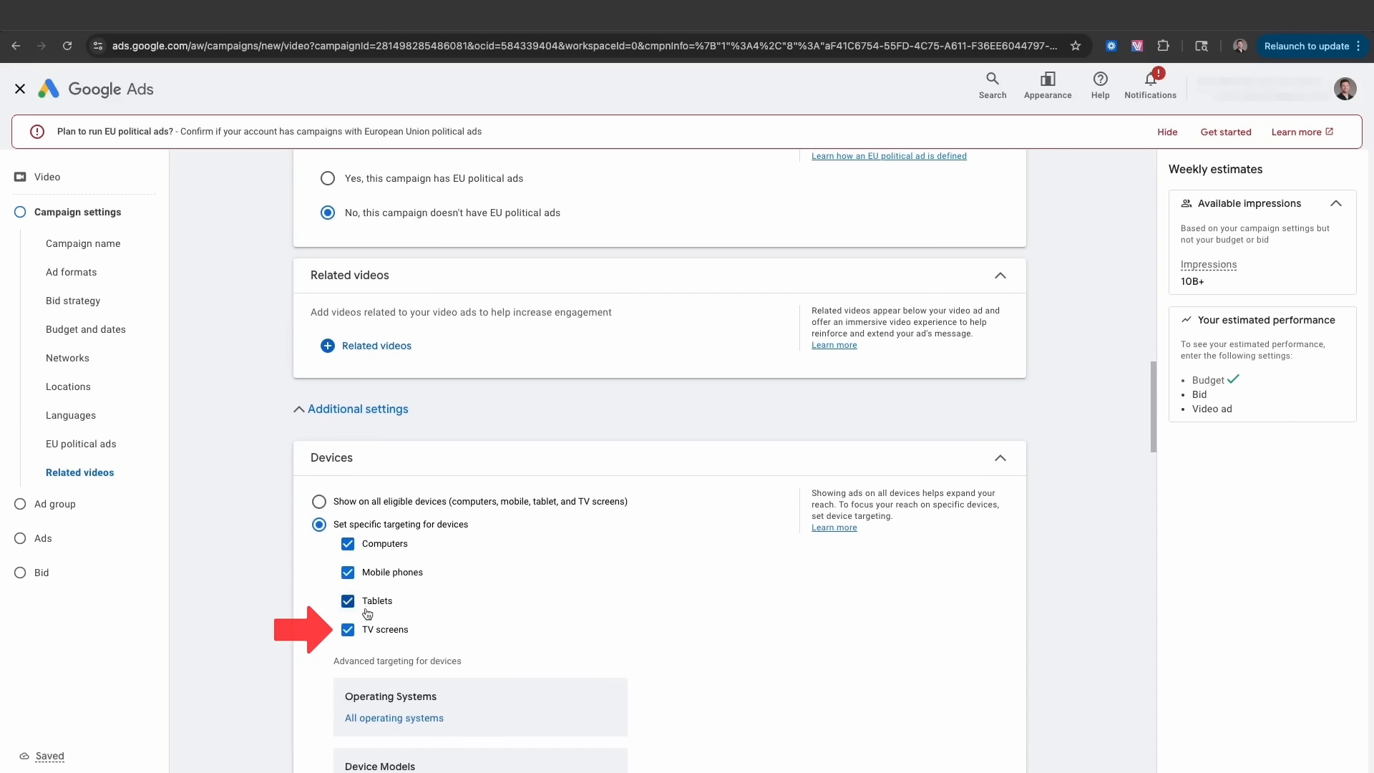
{"action": "left_click", "coordinate": [349, 632]}
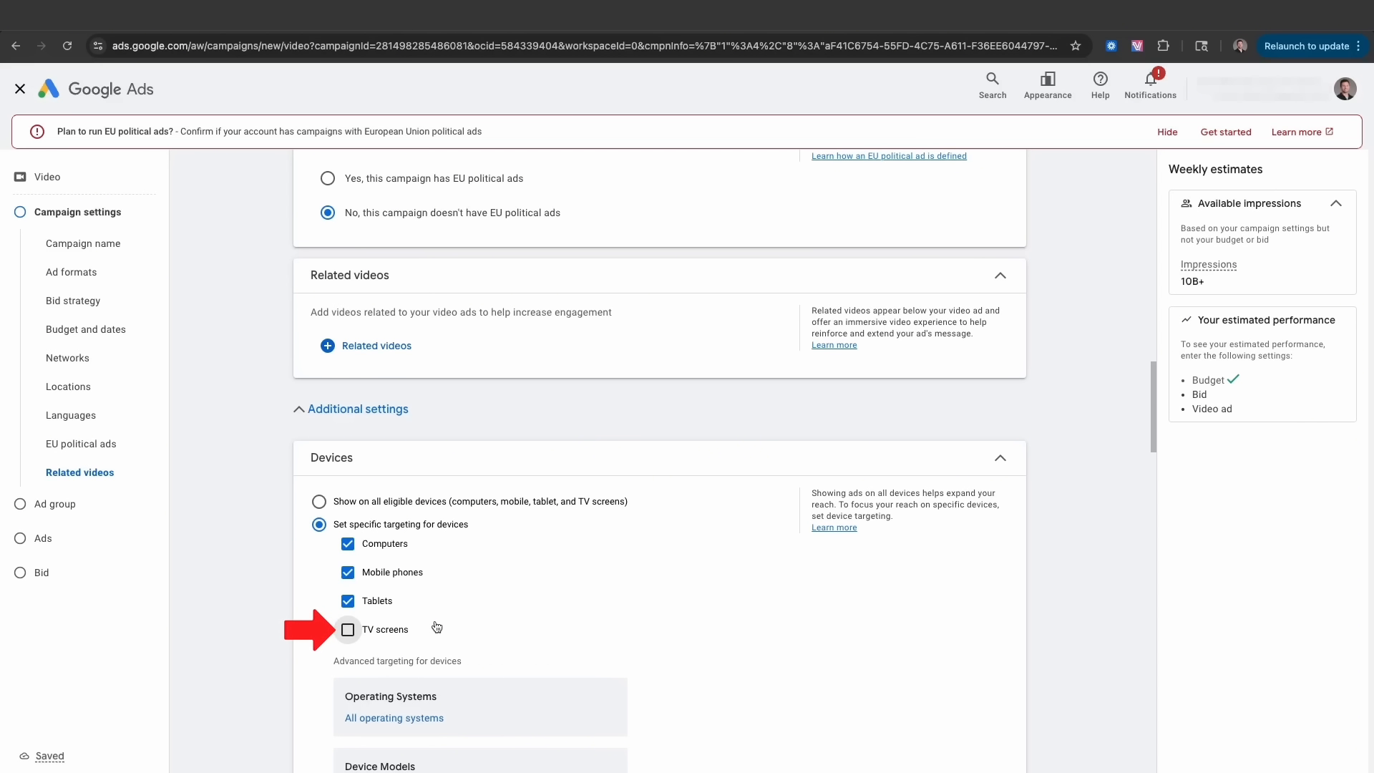
{"action": "scroll", "coordinate": [438, 530], "scroll_direction": "down", "scroll_amount": 6}
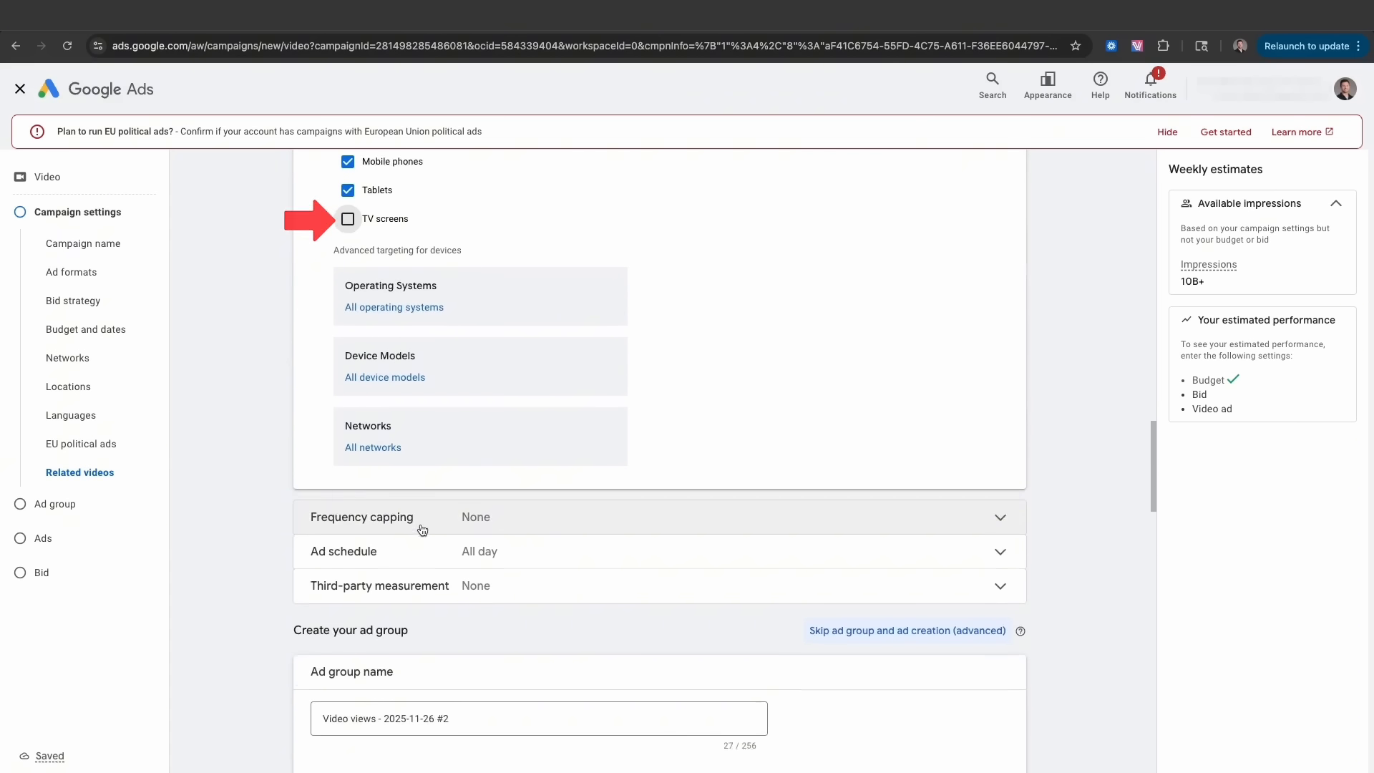
{"action": "left_click", "coordinate": [443, 496]}
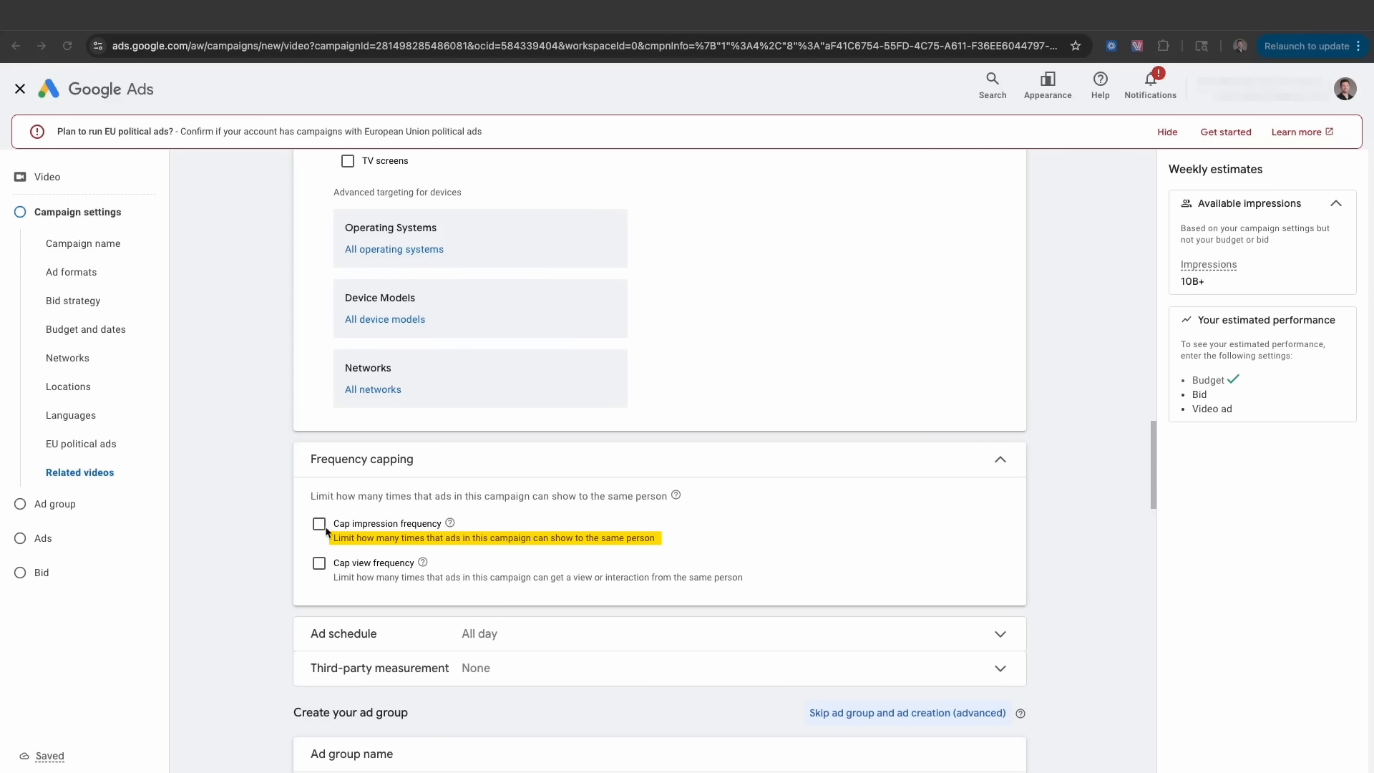
{"action": "mouse_move", "coordinate": [423, 564]}
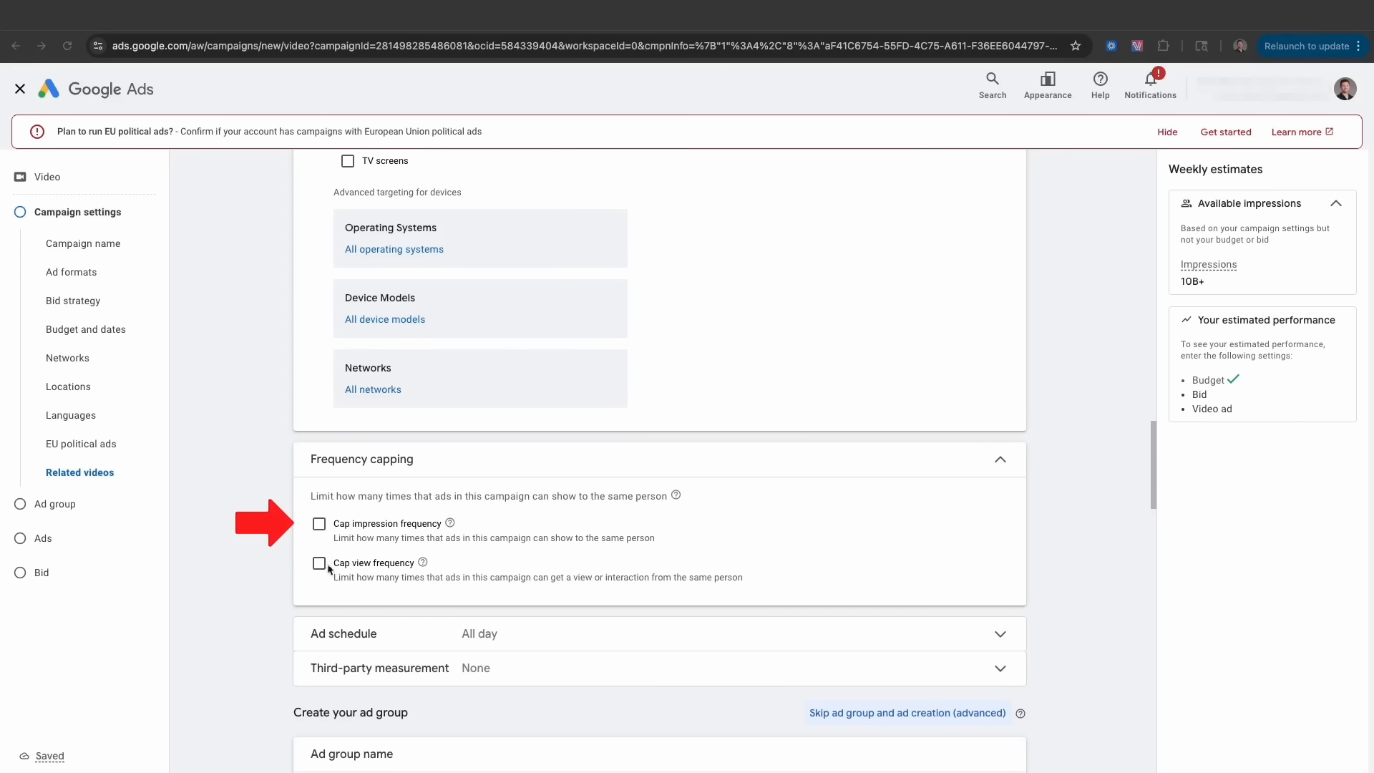
- Turn on impression frequency capping and cap it at 4 impressions per day
{"action": "left_click", "coordinate": [319, 525]}
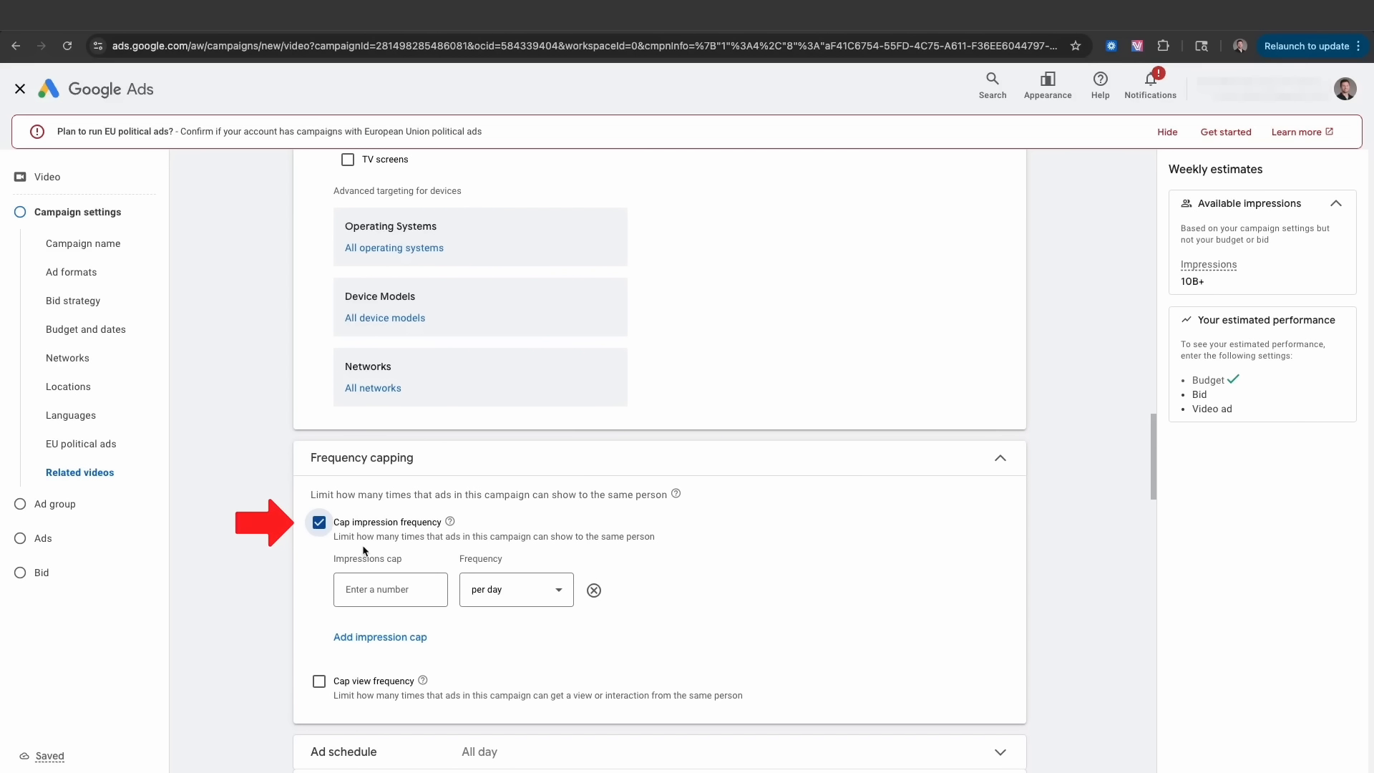
{"action": "left_click", "coordinate": [405, 596]}
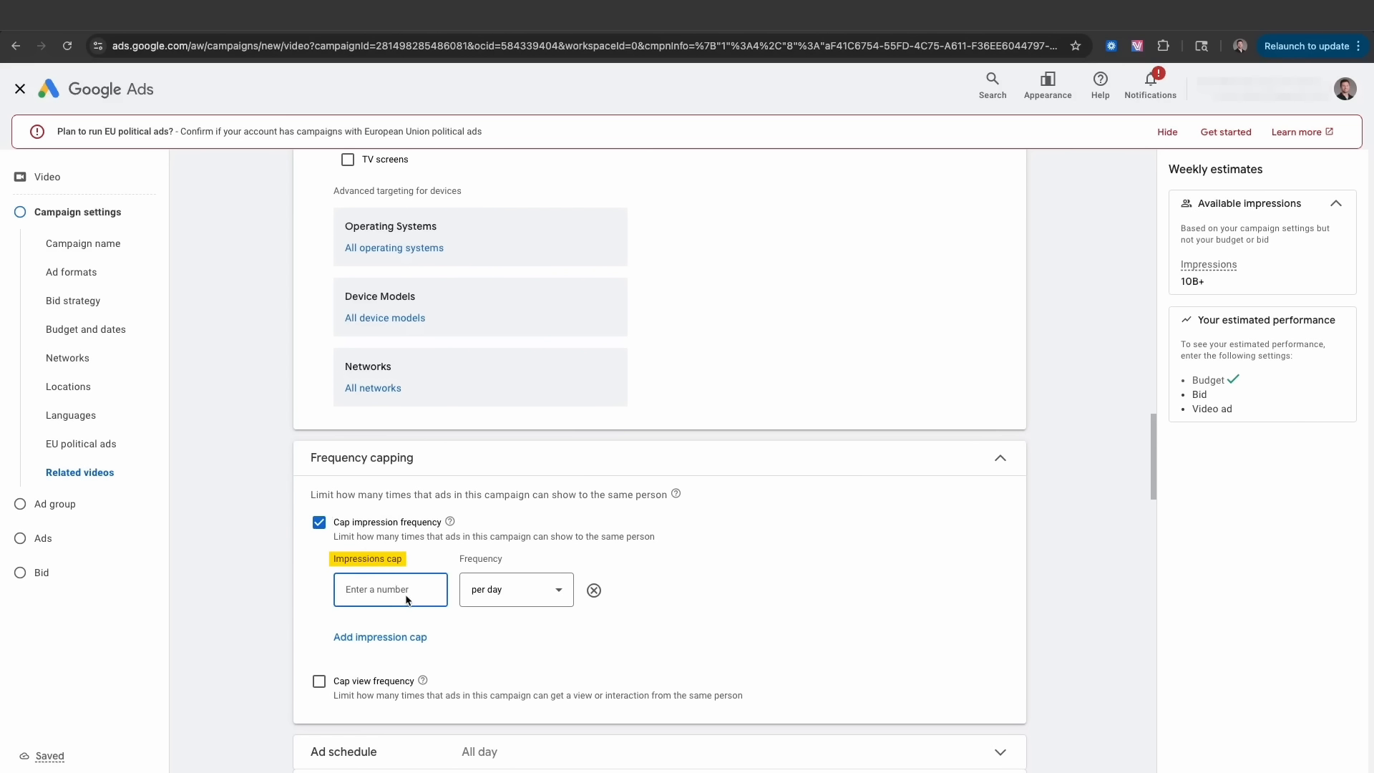
{"action": "type", "text": "10"}
{"action": "key", "text": "BackSpace"}
{"action": "key", "text": "BackSpace"}
{"action": "type", "text": "4"}
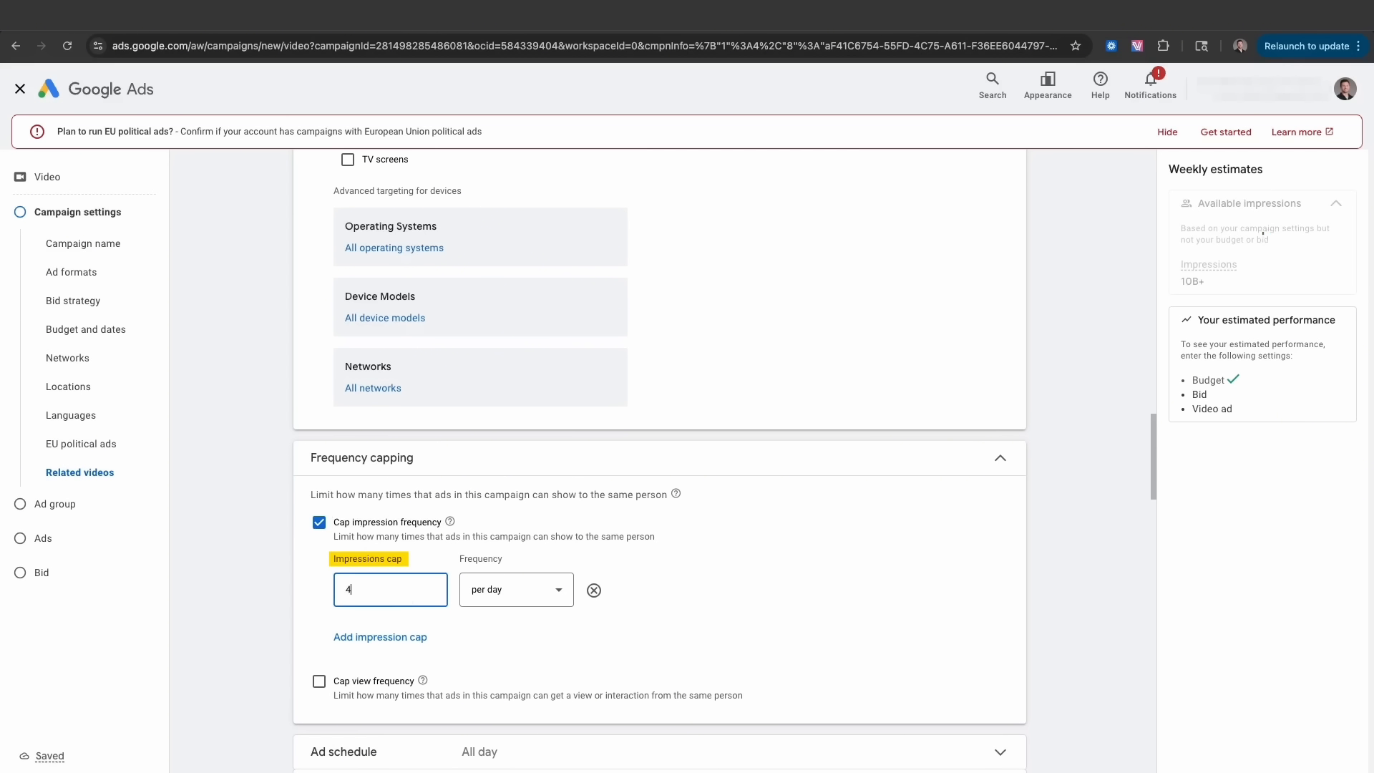
{"action": "left_click", "coordinate": [495, 595]}
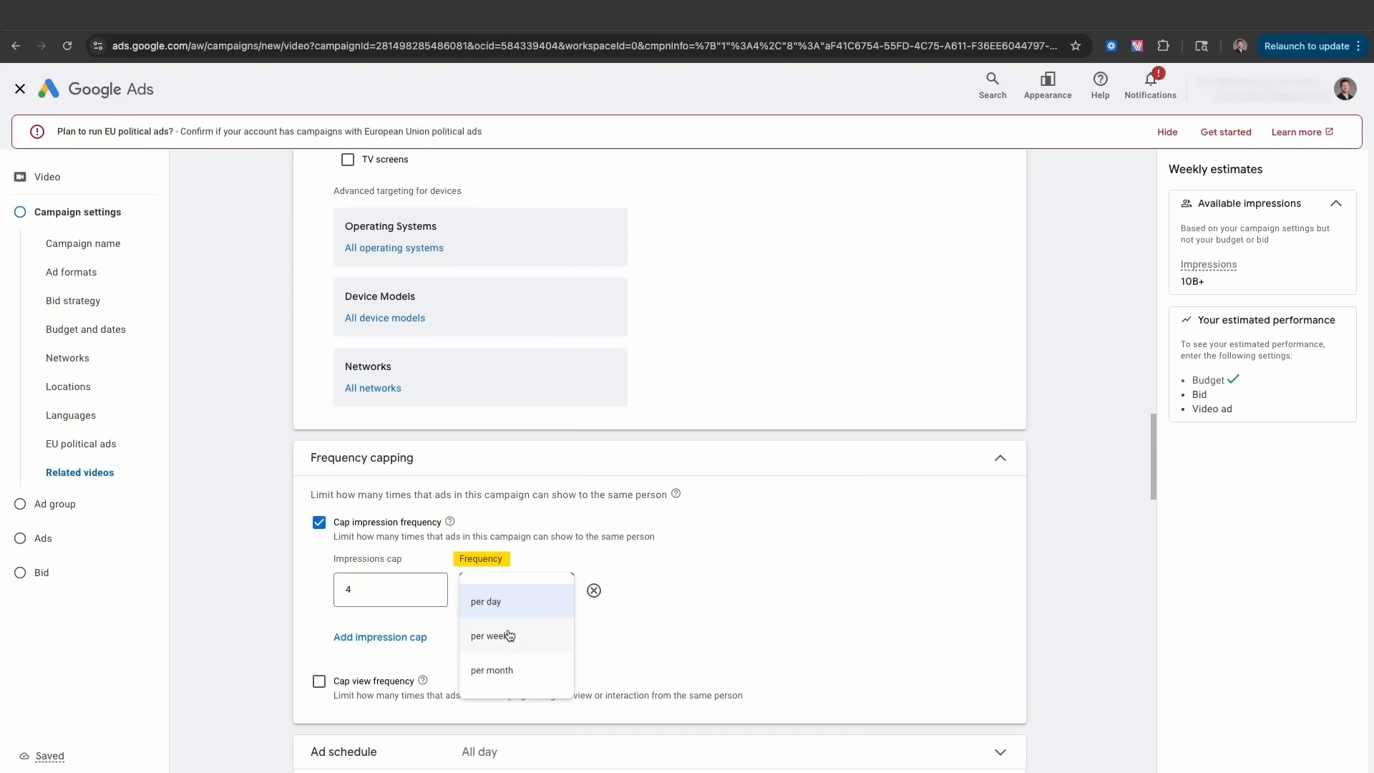
{"action": "left_click", "coordinate": [305, 611]}
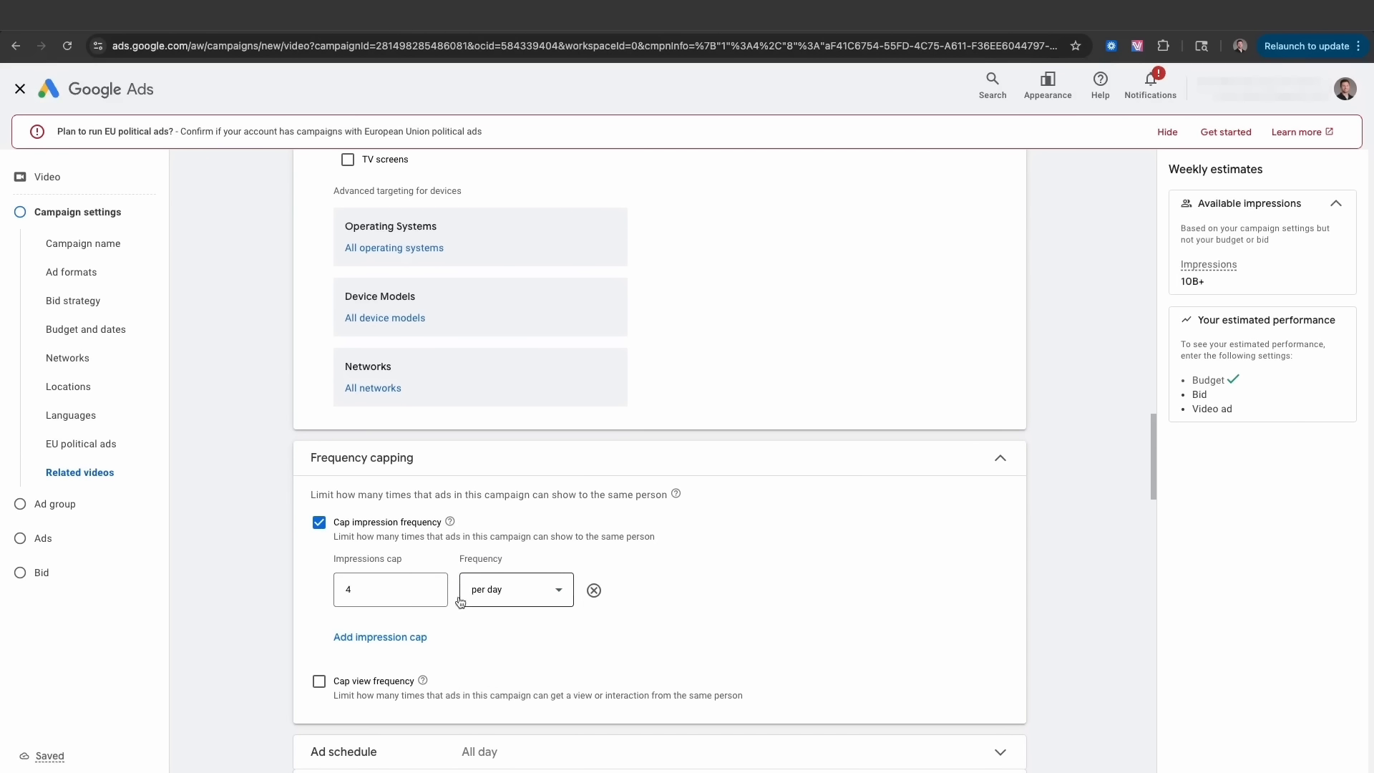
{"action": "left_click", "coordinate": [367, 594]}
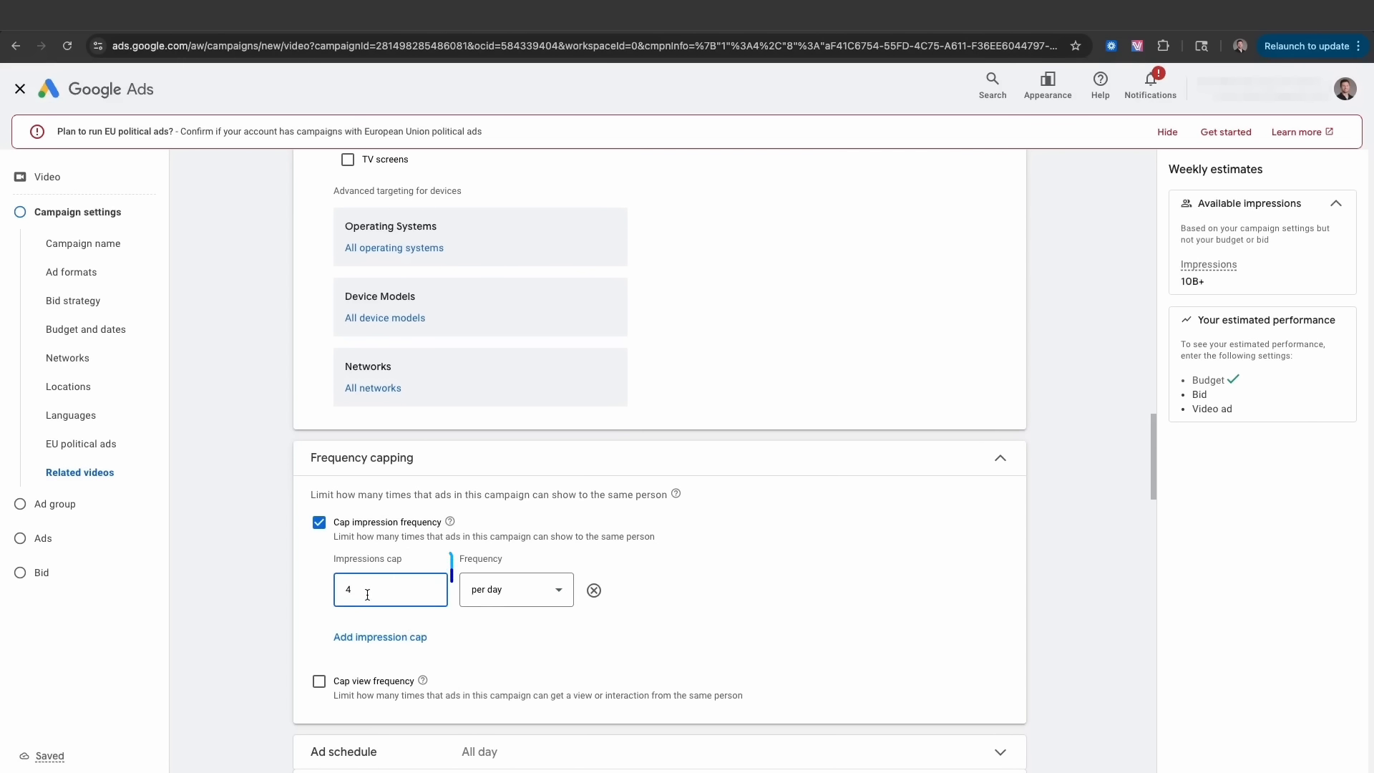
{"action": "key", "text": "BackSpace"}
{"action": "type", "text": "4"}
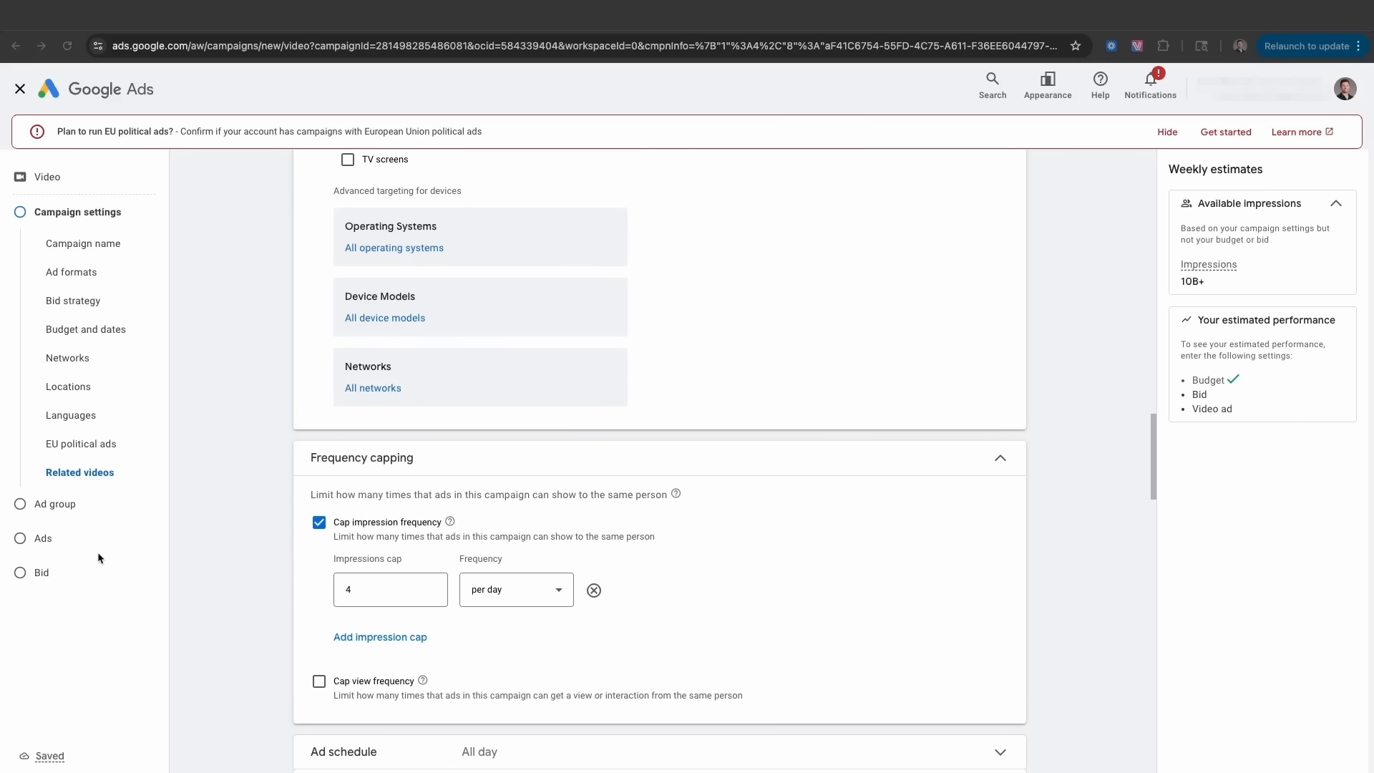
{"action": "scroll", "coordinate": [722, 522], "scroll_direction": "up", "scroll_amount": 1}
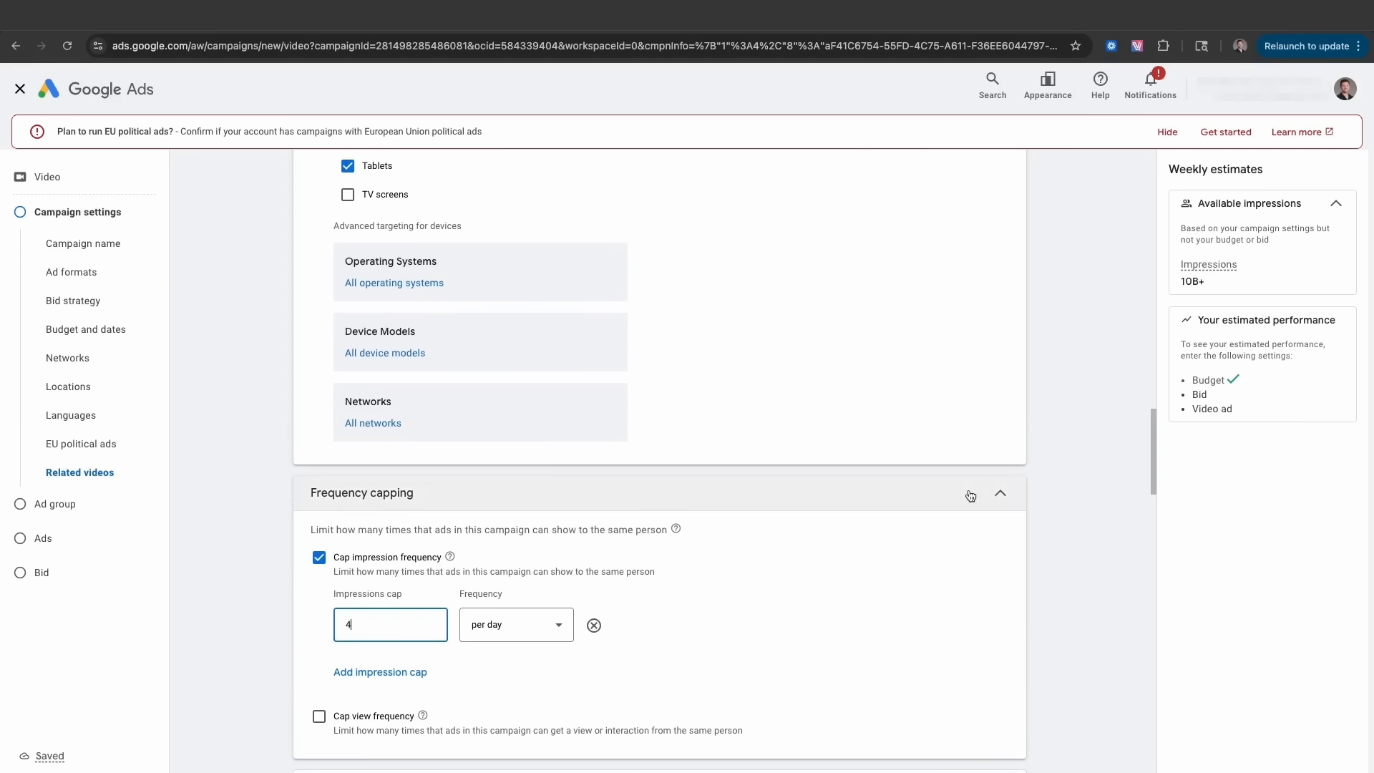
{"action": "scroll", "coordinate": [632, 512], "scroll_direction": "down", "scroll_amount": 5}
- Leave the ad schedule at All day and third-party measurement at None, then go to Ad group
{"action": "left_click", "coordinate": [997, 314]}
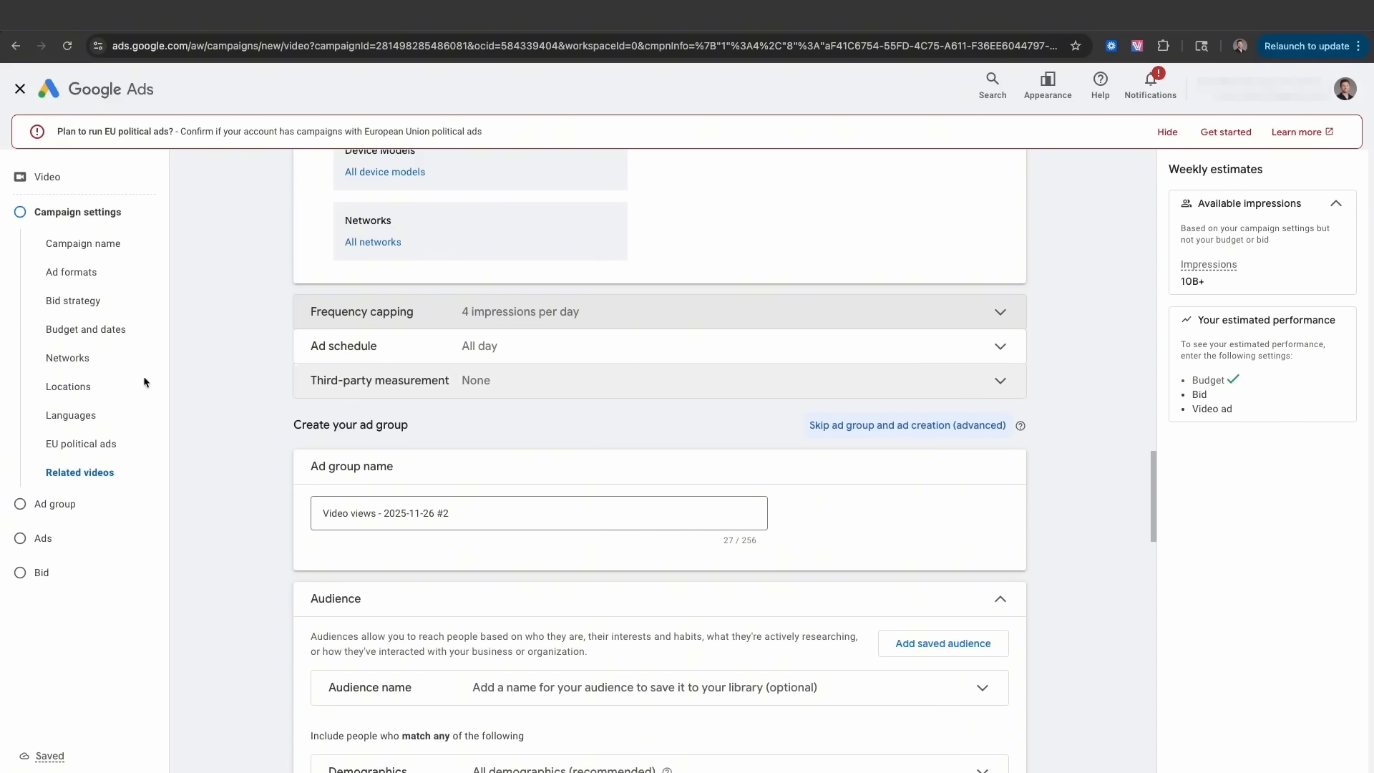
{"action": "left_click", "coordinate": [594, 355]}
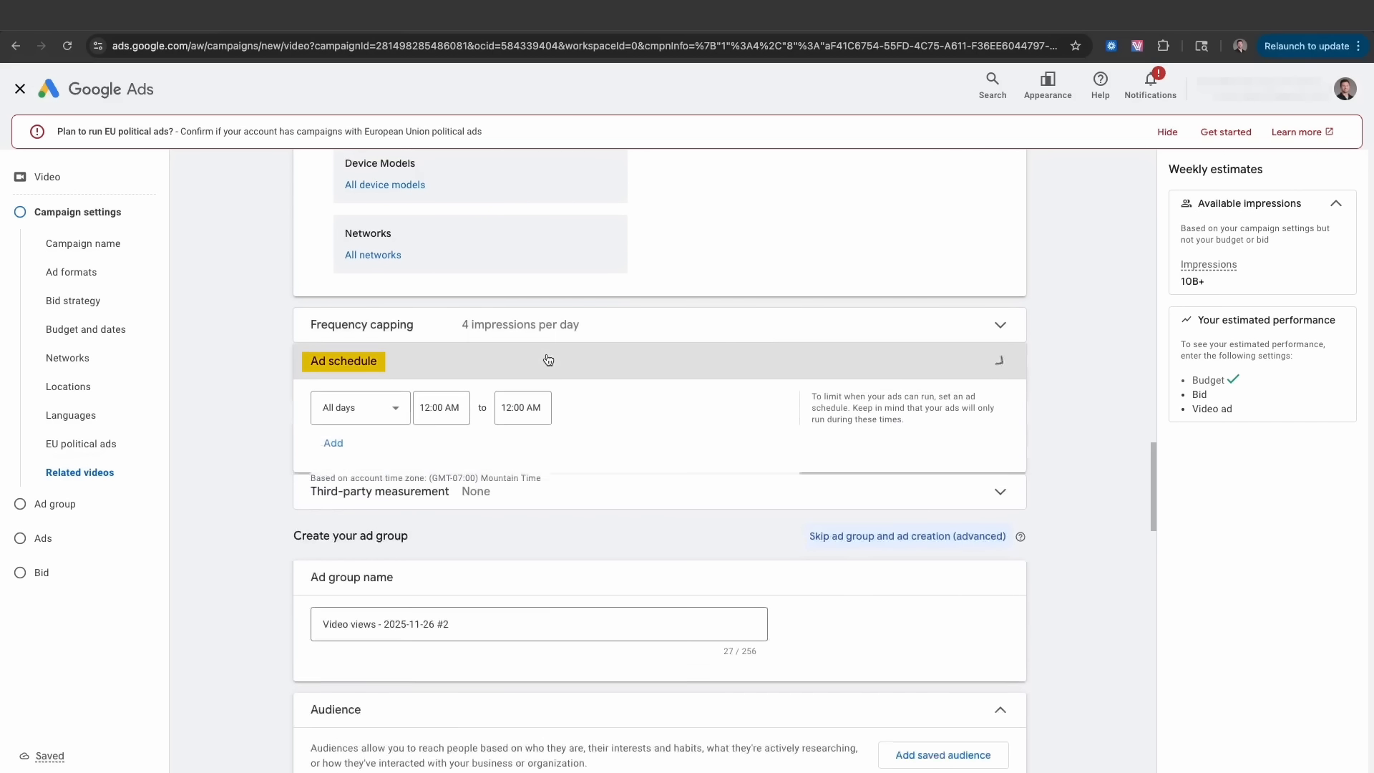
{"action": "left_click", "coordinate": [558, 362]}
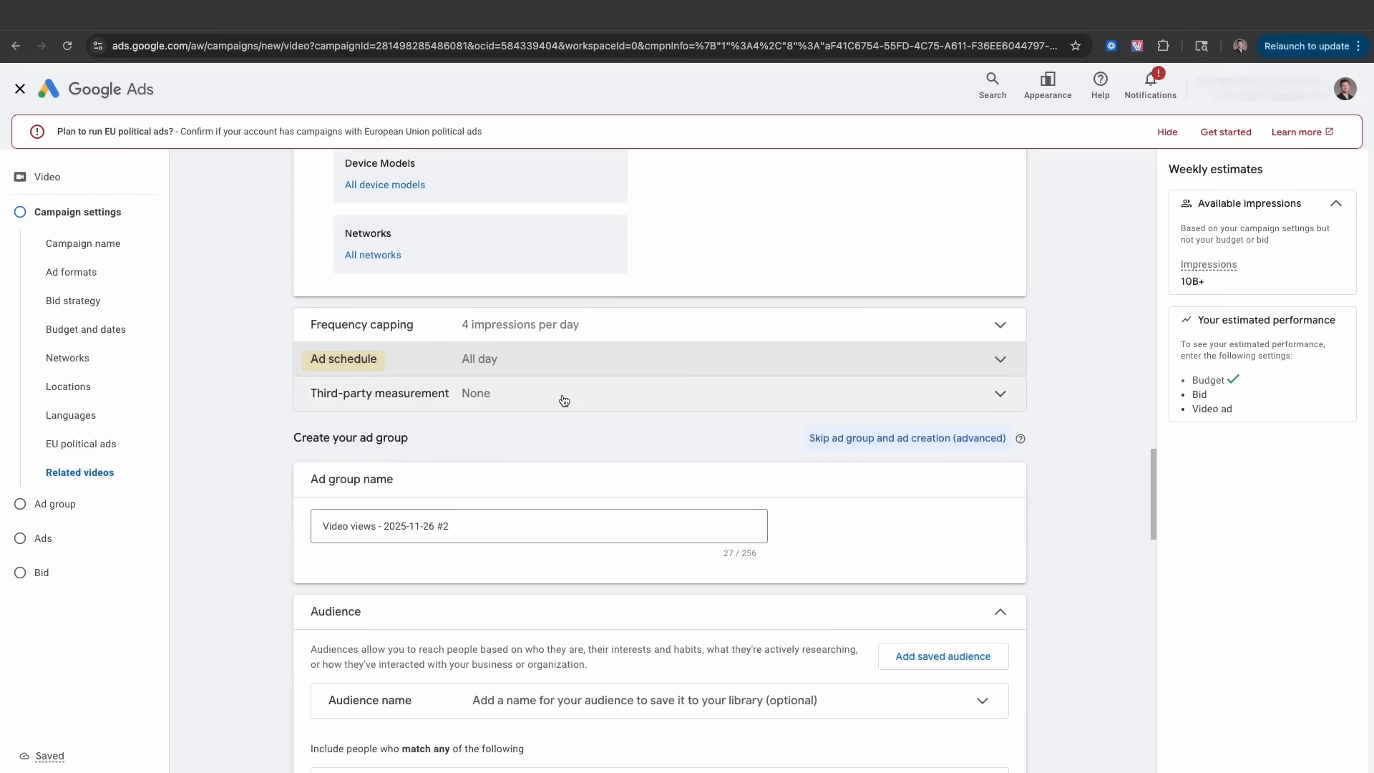
{"action": "left_click", "coordinate": [560, 399]}
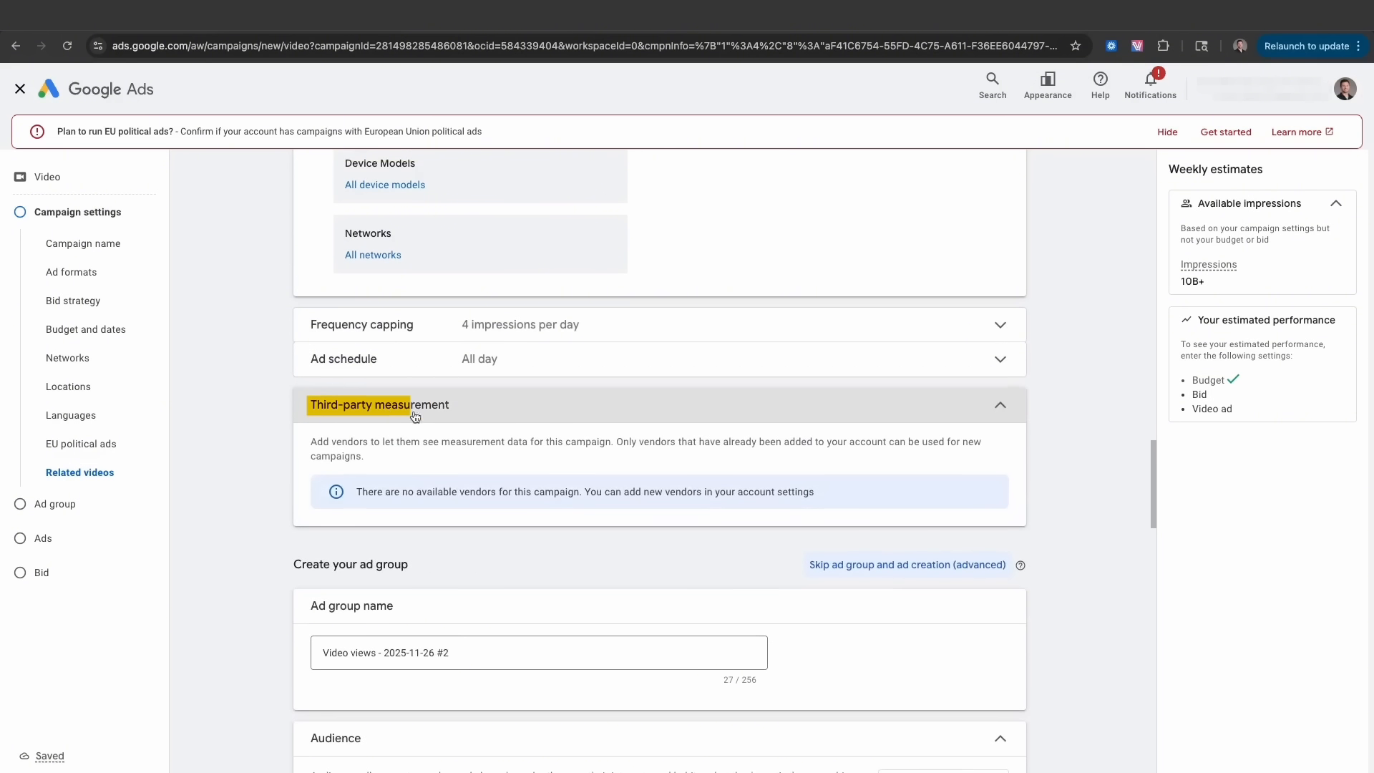
{"action": "left_click", "coordinate": [991, 413]}
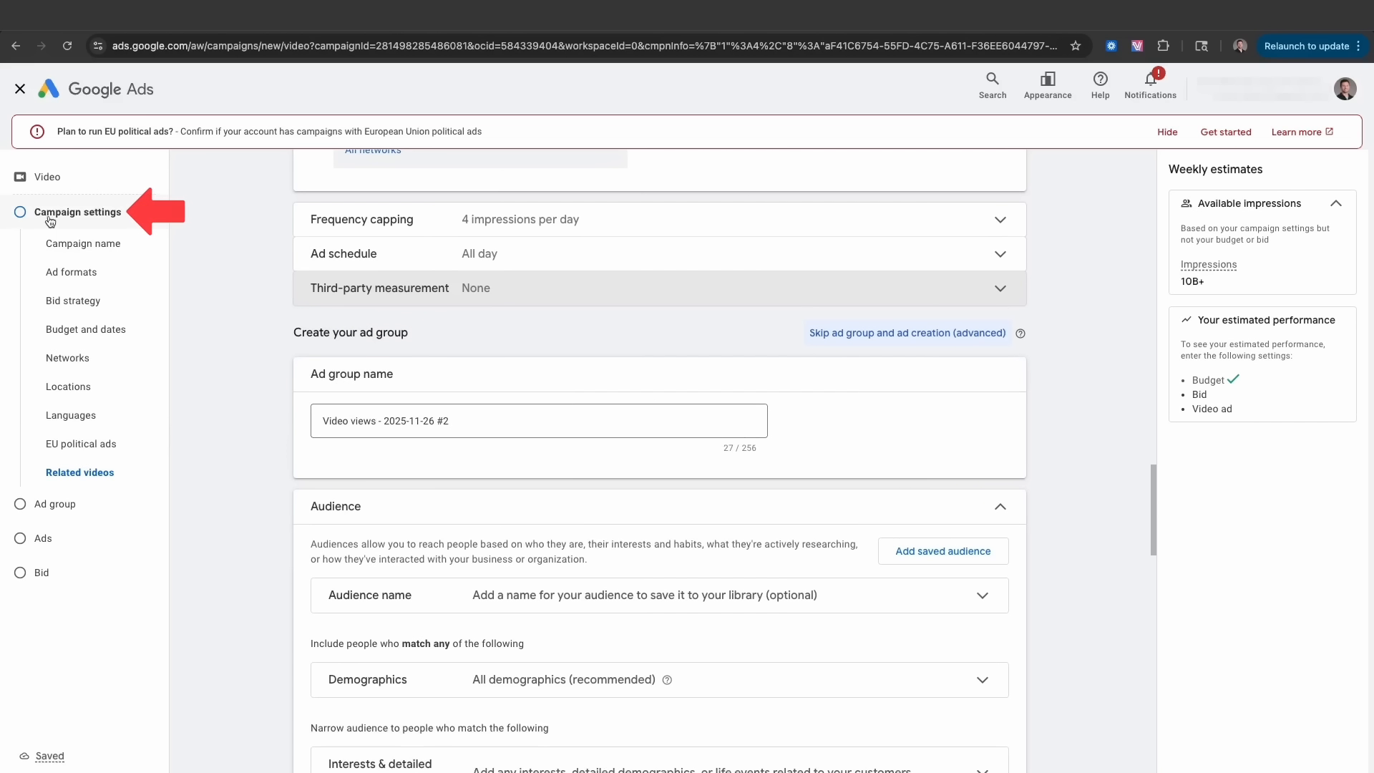
{"action": "left_click", "coordinate": [68, 508]}
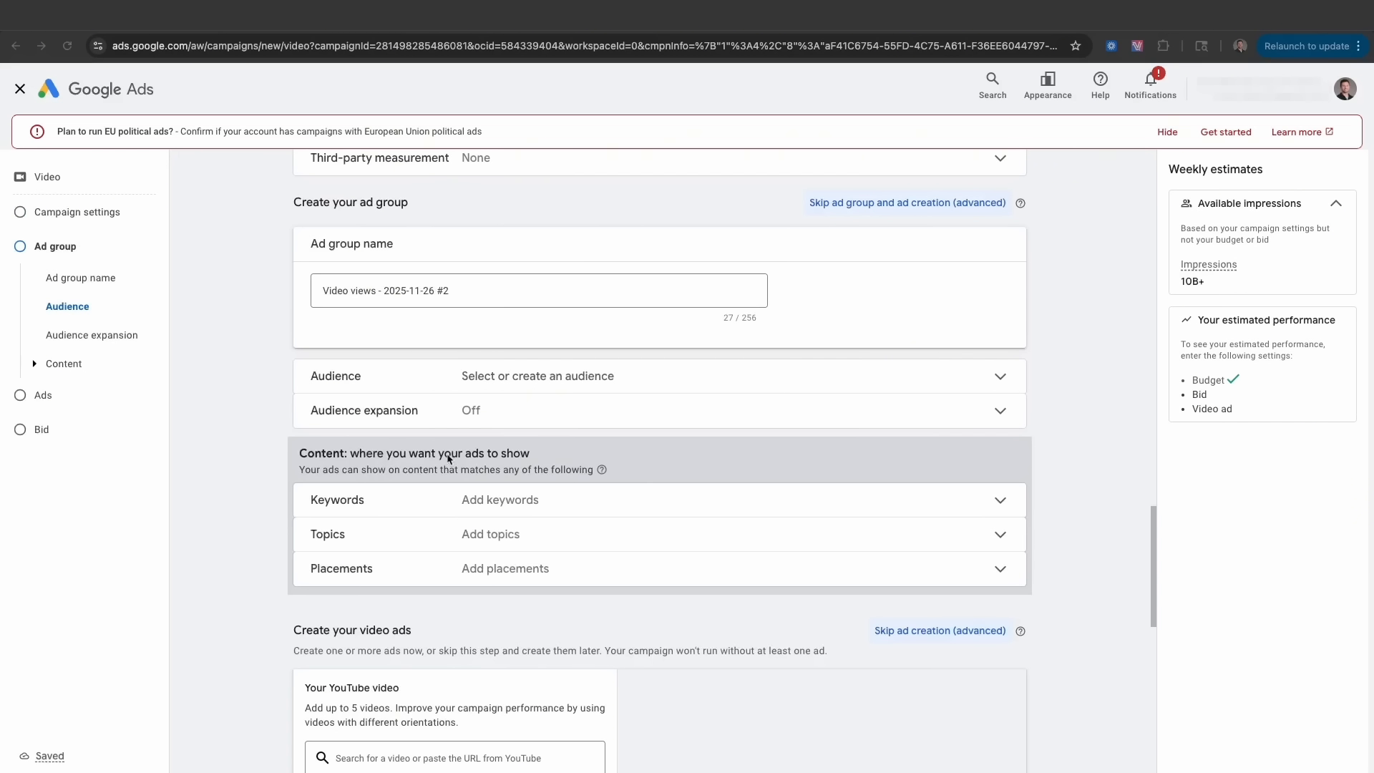
{"action": "key", "text": "ctrl+Left"}
{"action": "left_click", "coordinate": [552, 404]}
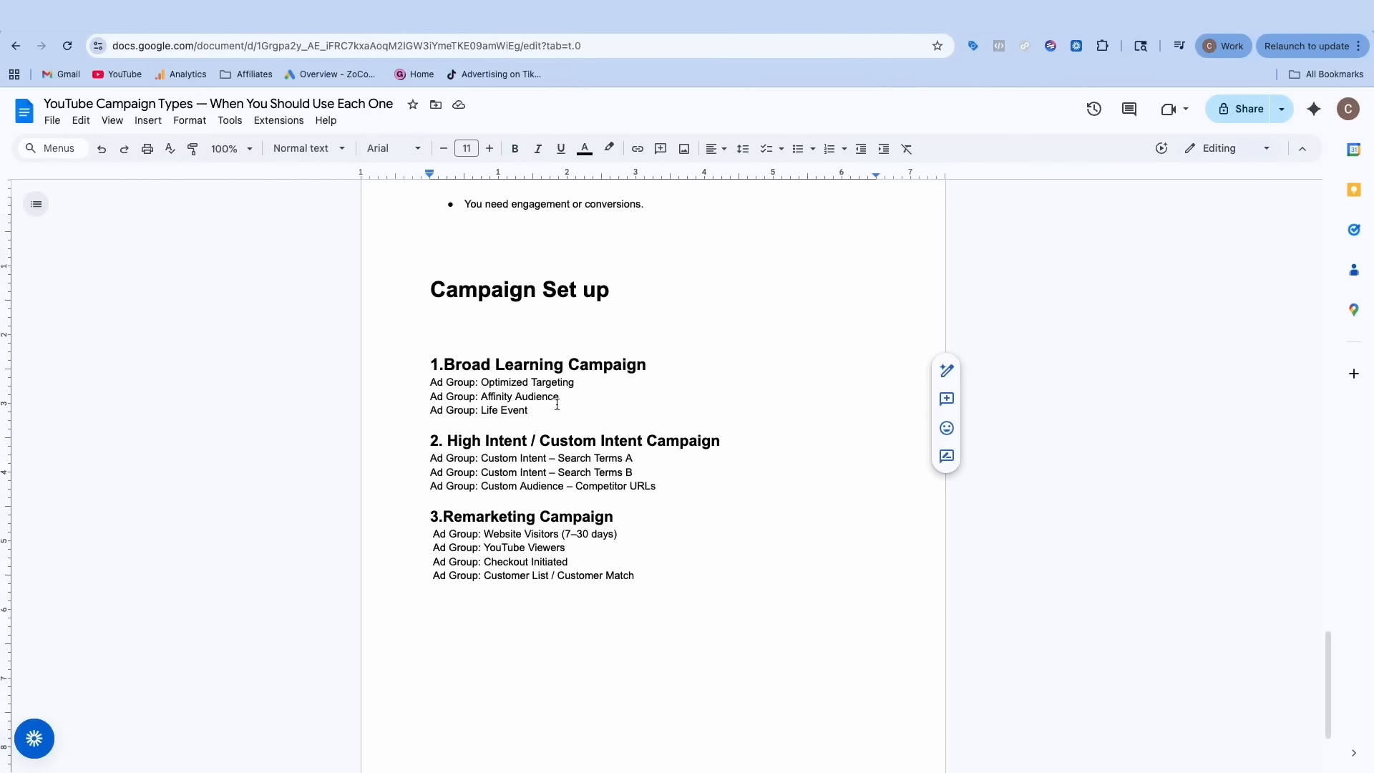
{"action": "key", "text": "shift+Right"}
{"action": "key", "text": "shift+Right"}
{"action": "key", "text": "shift+Right"}
{"action": "key", "text": "shift+Right"}
{"action": "key", "text": "shift+Right"}
{"action": "key", "text": "shift+Right"}
{"action": "key", "text": "shift+Right"}
{"action": "key", "text": "shift+Right"}
{"action": "key", "text": "shift+Right"}
{"action": "key", "text": "shift+Right"}
{"action": "key", "text": "shift+Right"}
{"action": "key", "text": "shift+Right"}
{"action": "key", "text": "shift+Right"}
{"action": "key", "text": "shift+Right"}
{"action": "key", "text": "shift+Right"}
{"action": "key", "text": "shift+Right"}
{"action": "key", "text": "shift+Right"}
{"action": "key", "text": "shift+Right"}
{"action": "key", "text": "shift+Right"}
{"action": "key", "text": "shift+Right"}
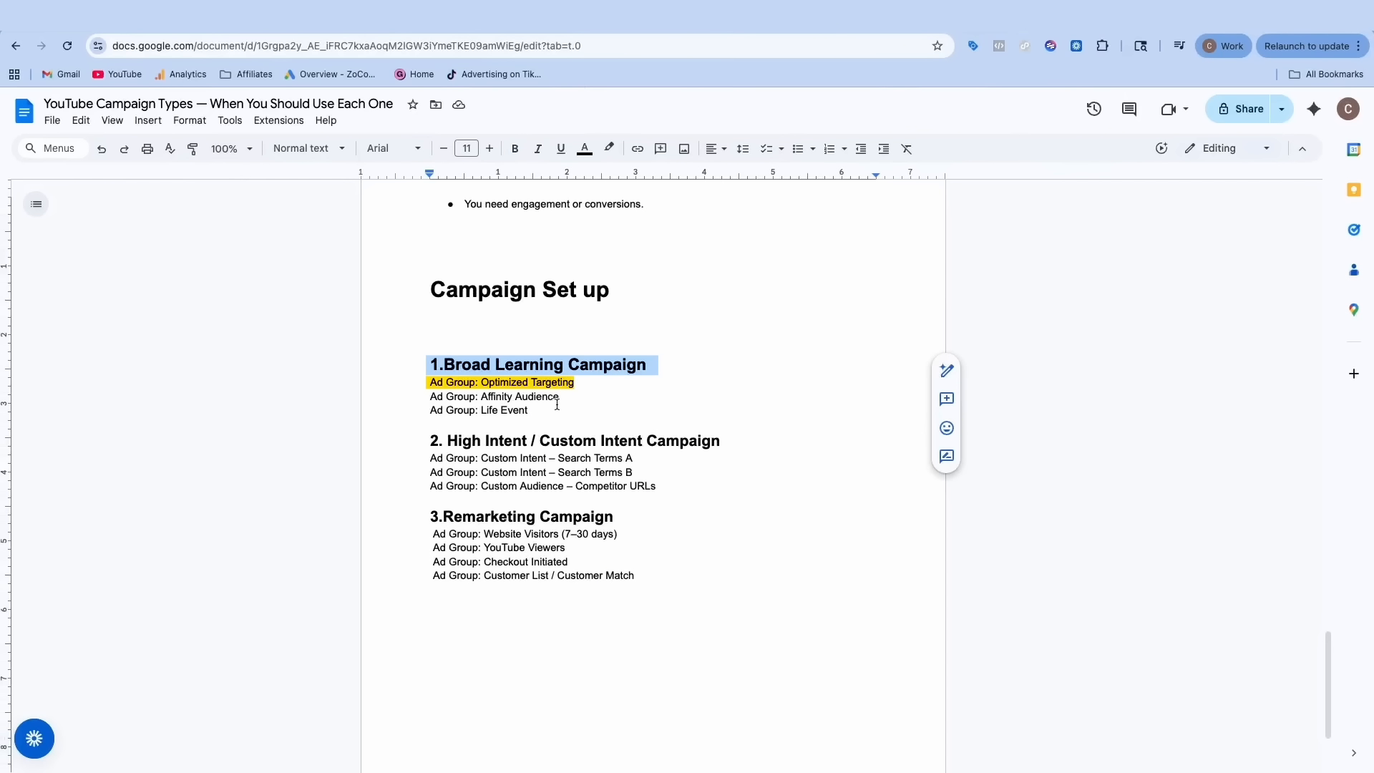
{"action": "key", "text": "ctrl+Right"}
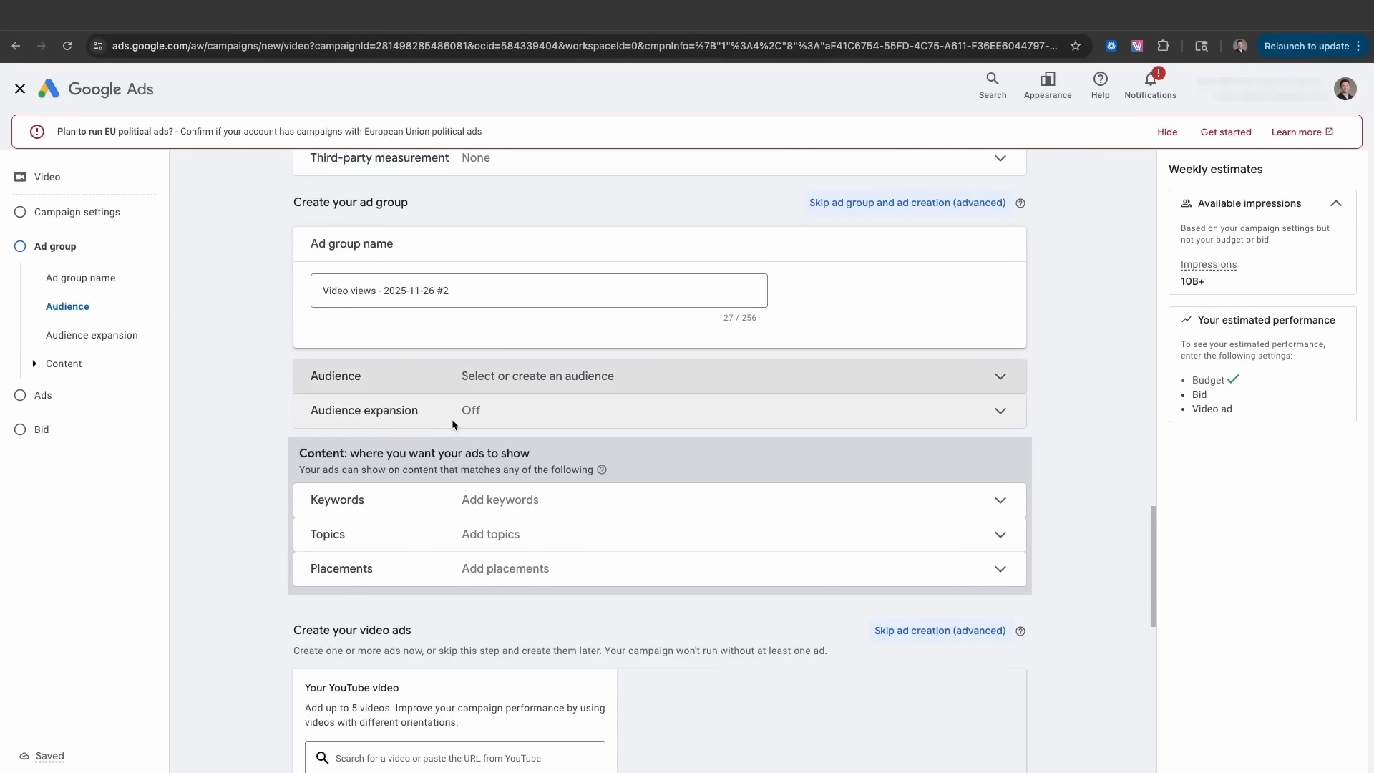
- Expand the ad group's audience settings and the additional demographics options
{"action": "scroll", "coordinate": [375, 385], "scroll_direction": "down", "scroll_amount": 1}
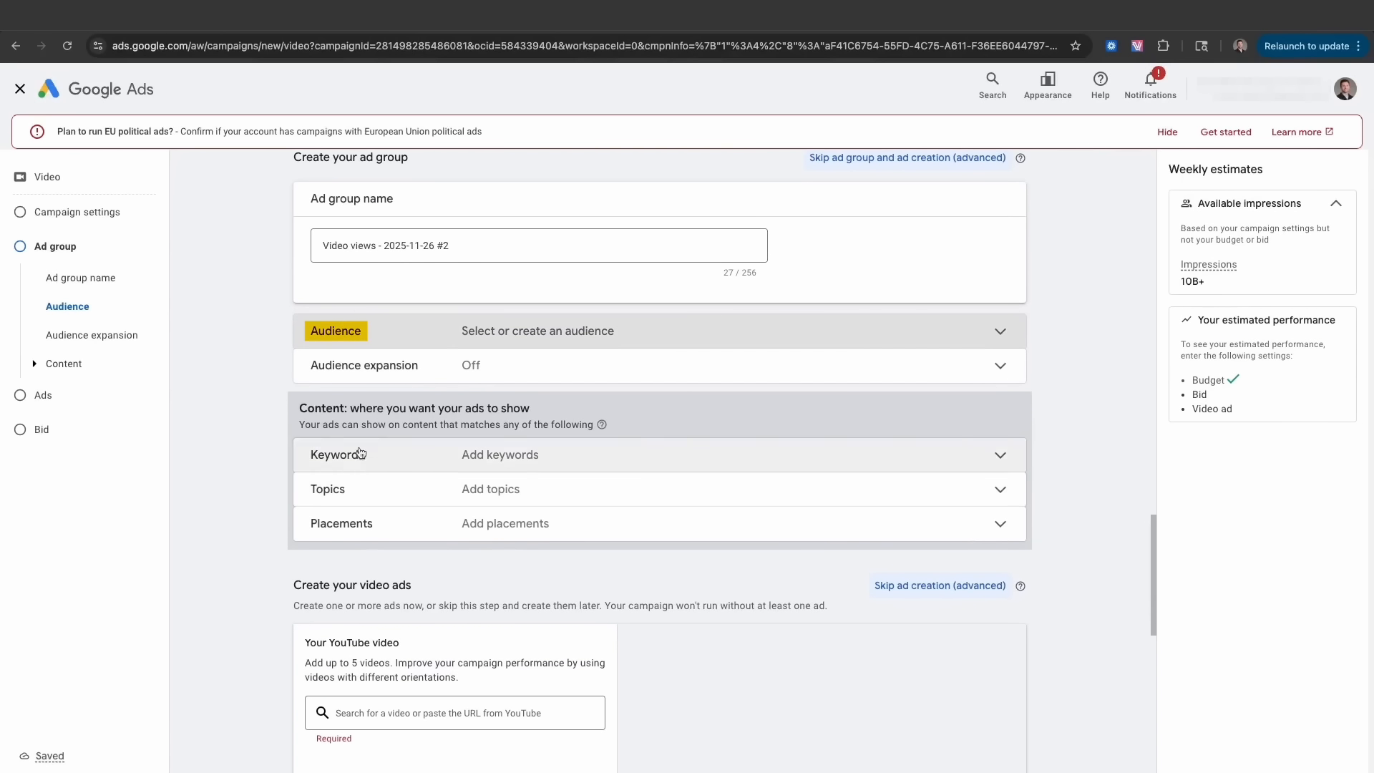
{"action": "scroll", "coordinate": [385, 418], "scroll_direction": "up", "scroll_amount": 5}
{"action": "left_click", "coordinate": [602, 504]}
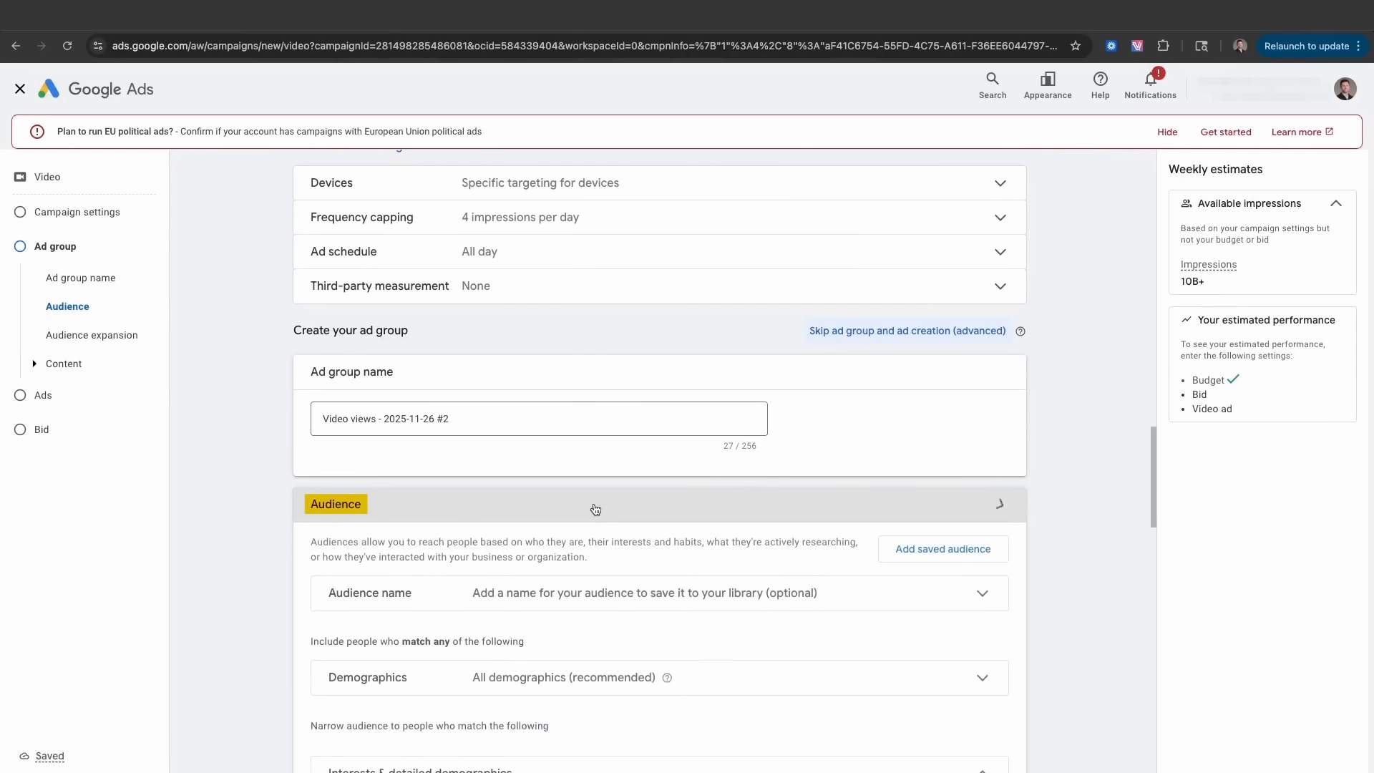
{"action": "scroll", "coordinate": [590, 506], "scroll_direction": "down", "scroll_amount": 2}
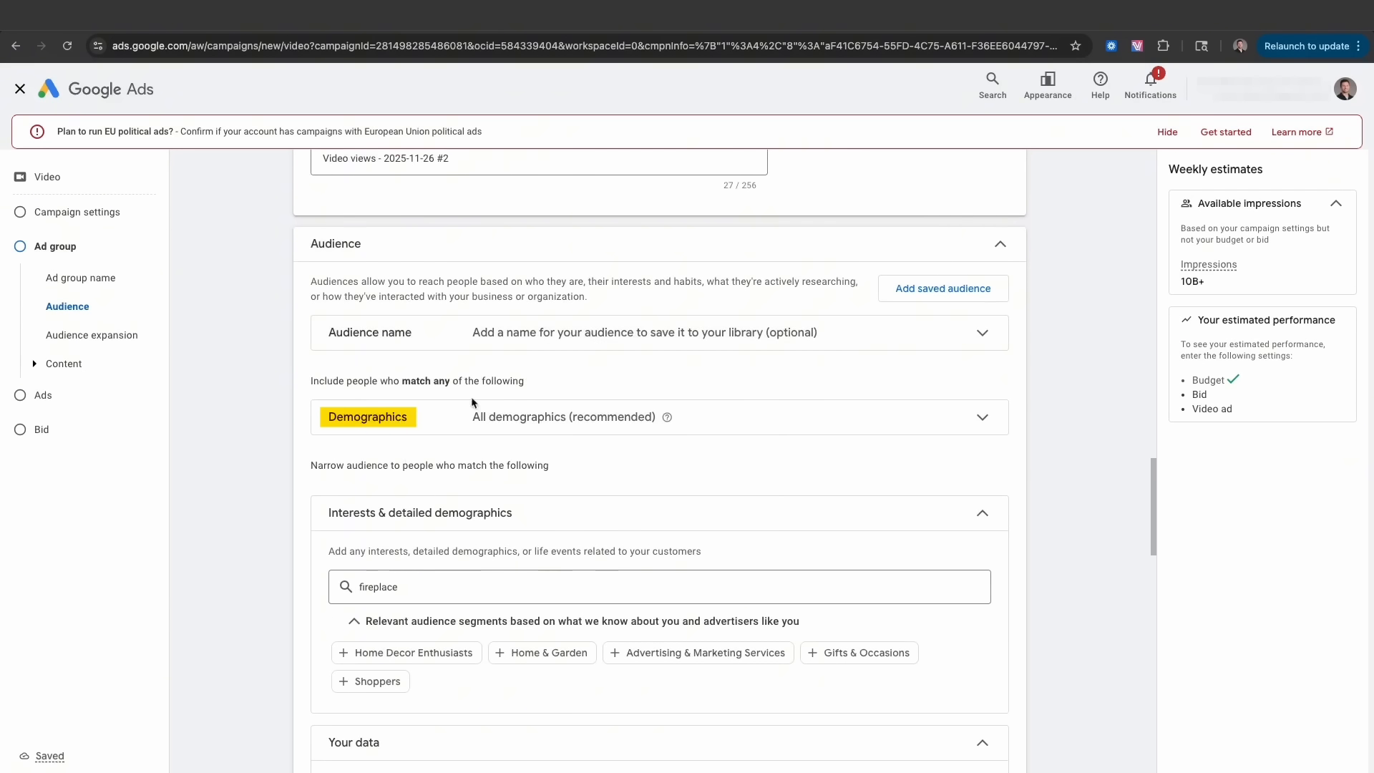
{"action": "left_click", "coordinate": [549, 442]}
{"action": "scroll", "coordinate": [548, 445], "scroll_direction": "down", "scroll_amount": 3}
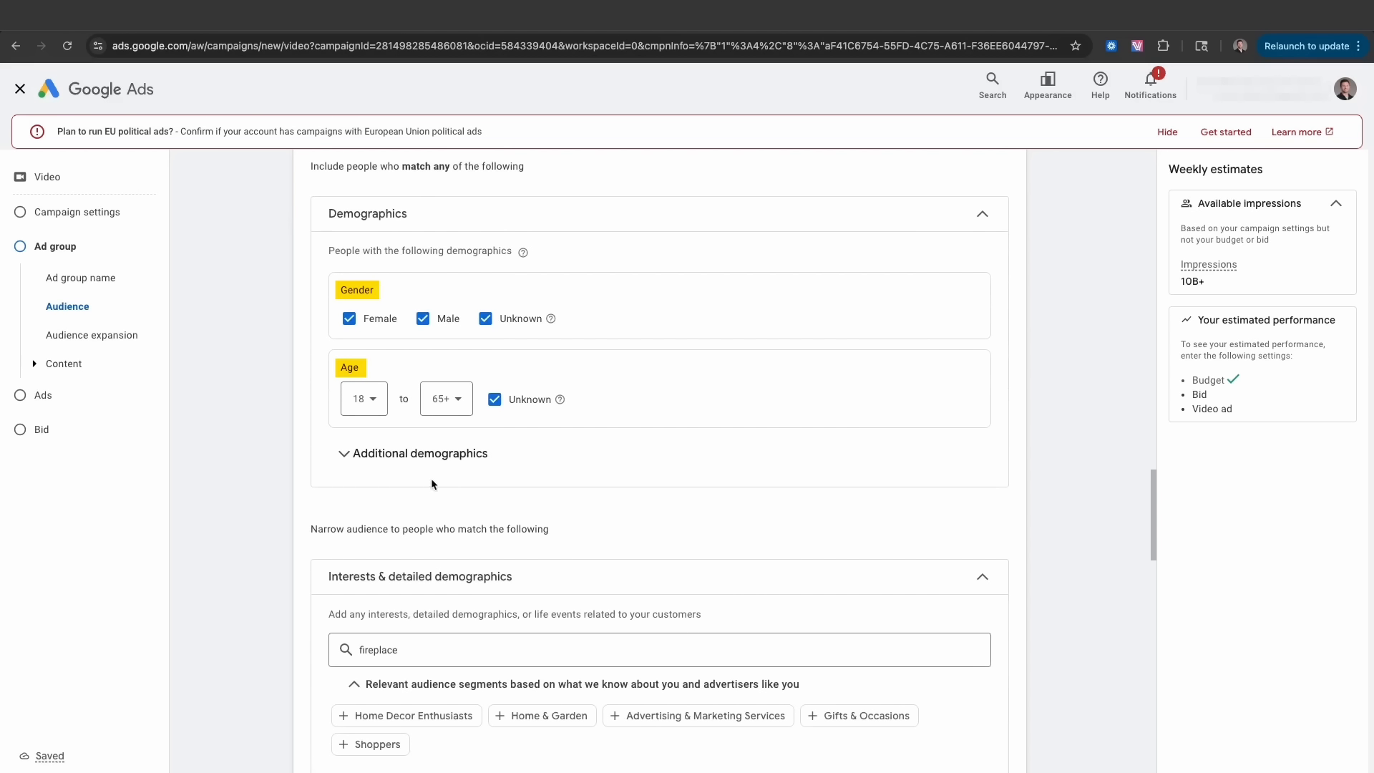
{"action": "left_click", "coordinate": [431, 464]}
{"action": "scroll", "coordinate": [400, 494], "scroll_direction": "down", "scroll_amount": 1}
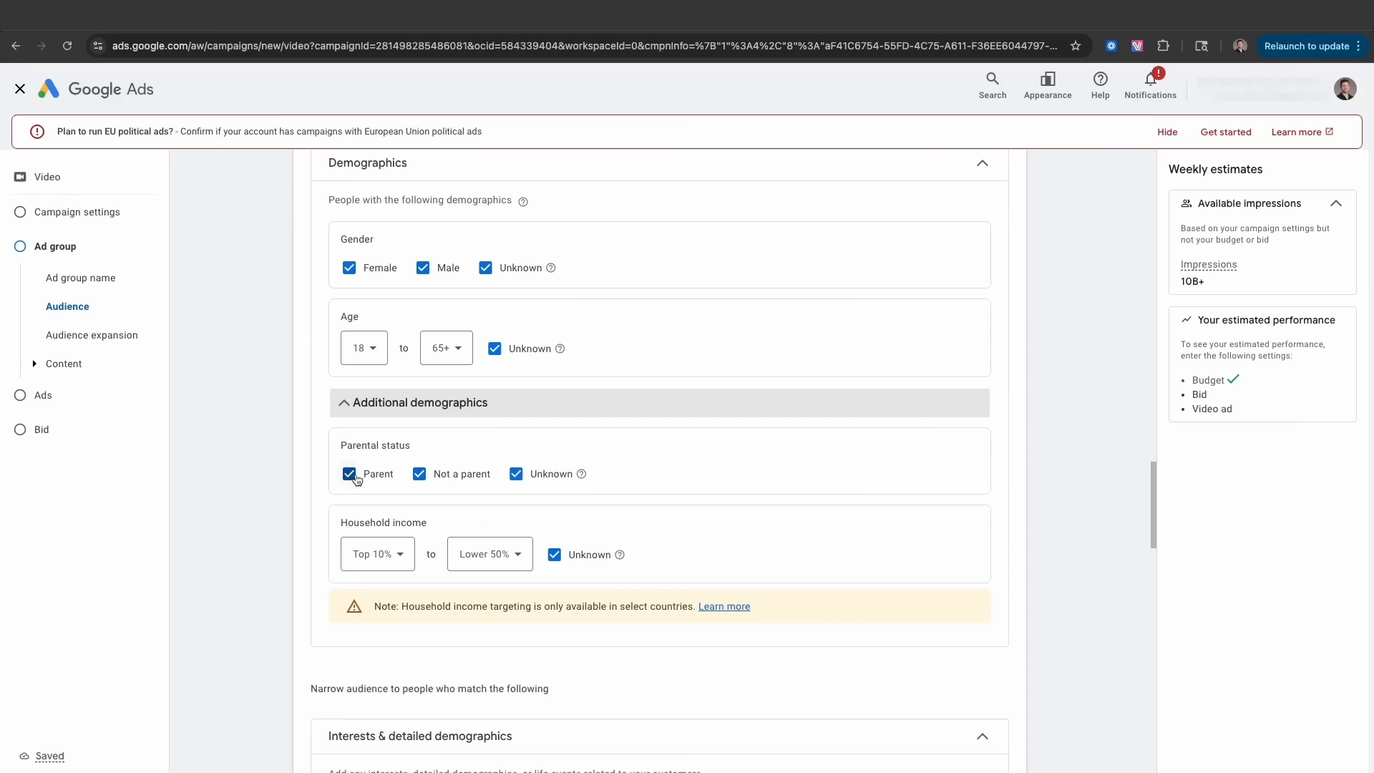
{"action": "scroll", "coordinate": [498, 551], "scroll_direction": "down", "scroll_amount": 4}
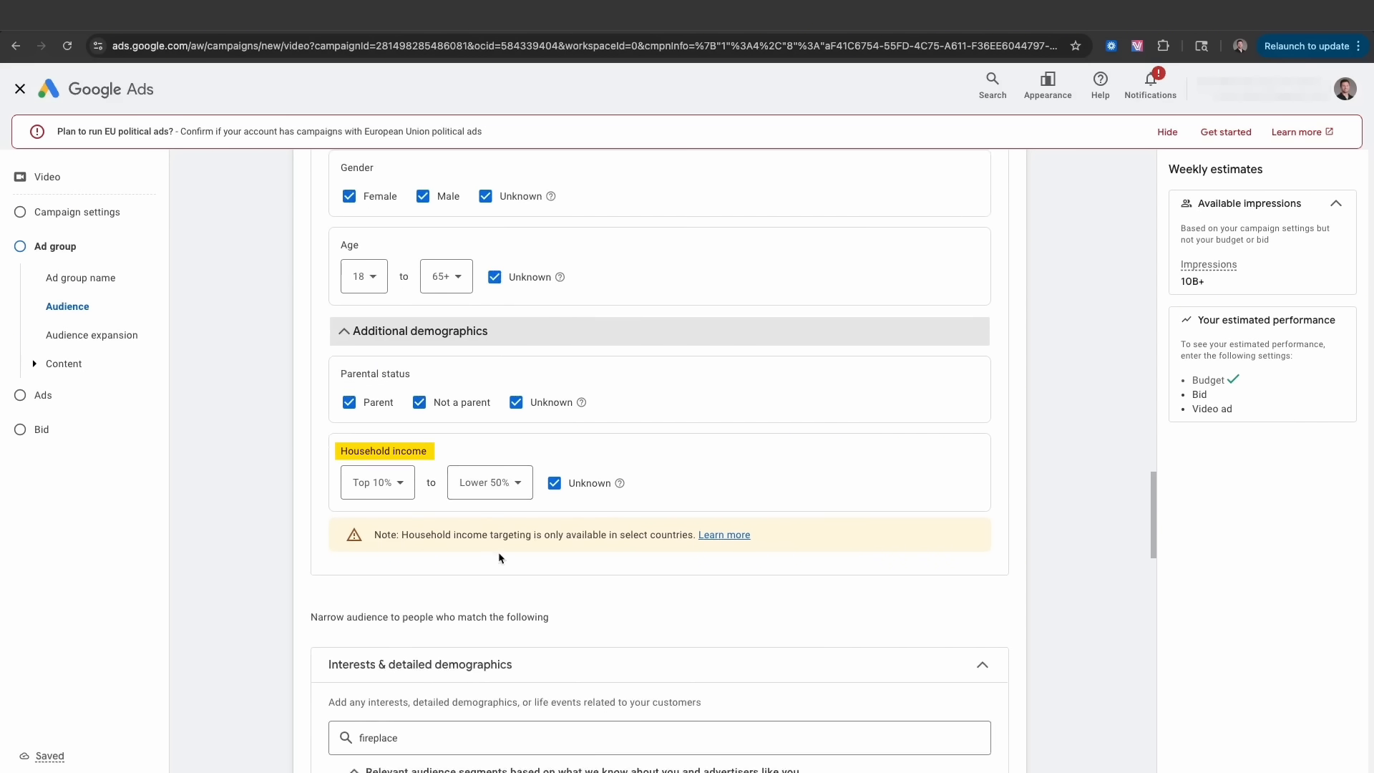
{"action": "scroll", "coordinate": [498, 553], "scroll_direction": "down", "scroll_amount": 1}
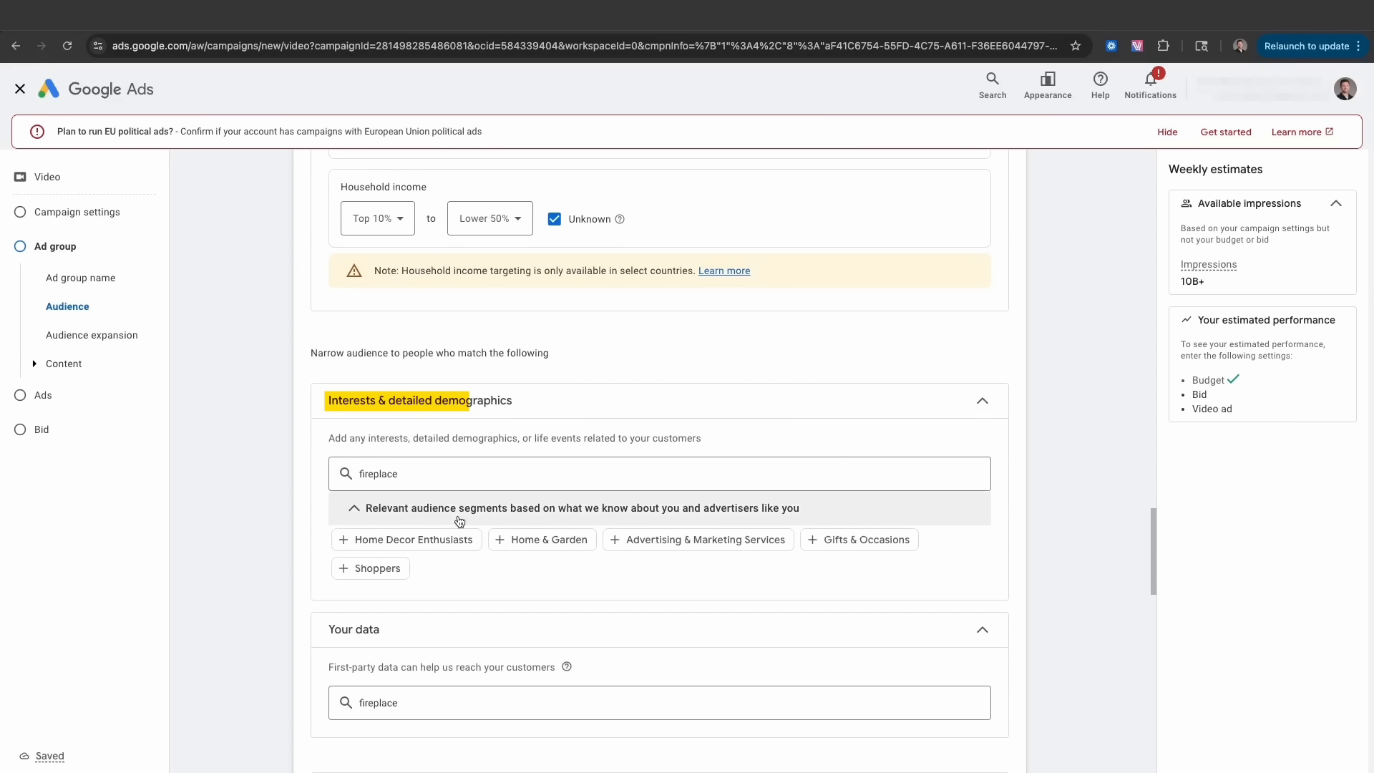
- Search the Interests & detailed demographics box for 'fireplace'
{"action": "left_click", "coordinate": [526, 475]}
{"action": "left_click", "coordinate": [316, 436]}
{"action": "left_click", "coordinate": [341, 472]}
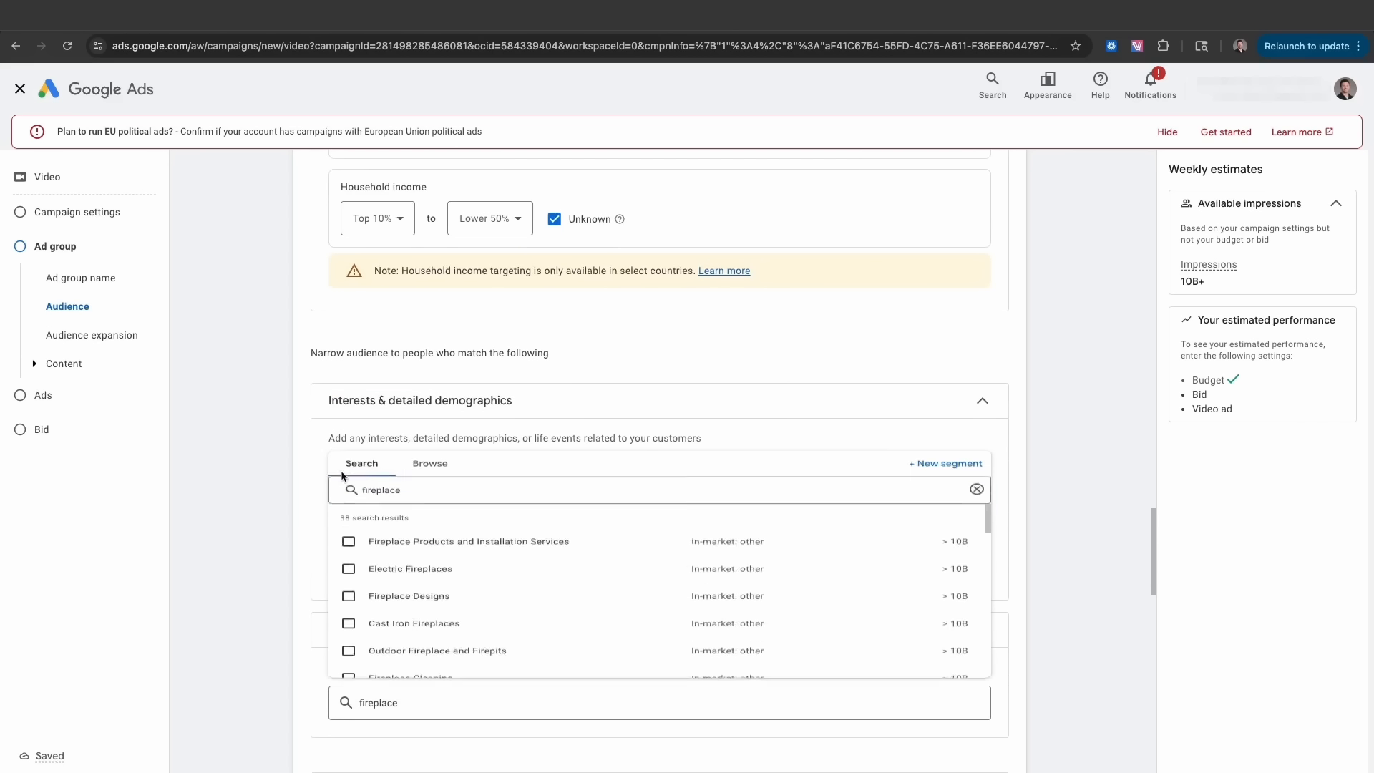
{"action": "key", "text": "BackSpace"}
{"action": "key", "text": "BackSpace"}
{"action": "key", "text": "BackSpace"}
{"action": "key", "text": "BackSpace"}
{"action": "key", "text": "BackSpace"}
{"action": "key", "text": "BackSpace"}
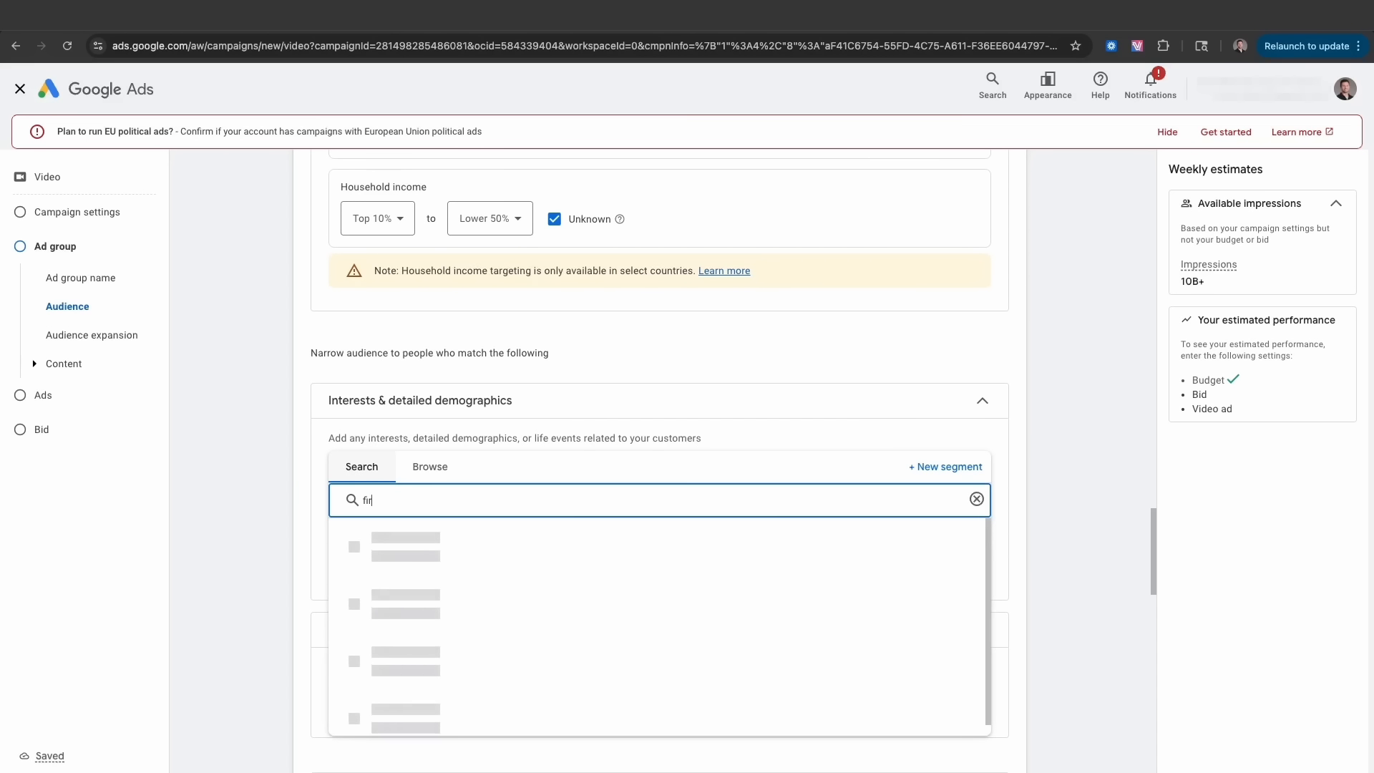
{"action": "type", "text": "eplace"}
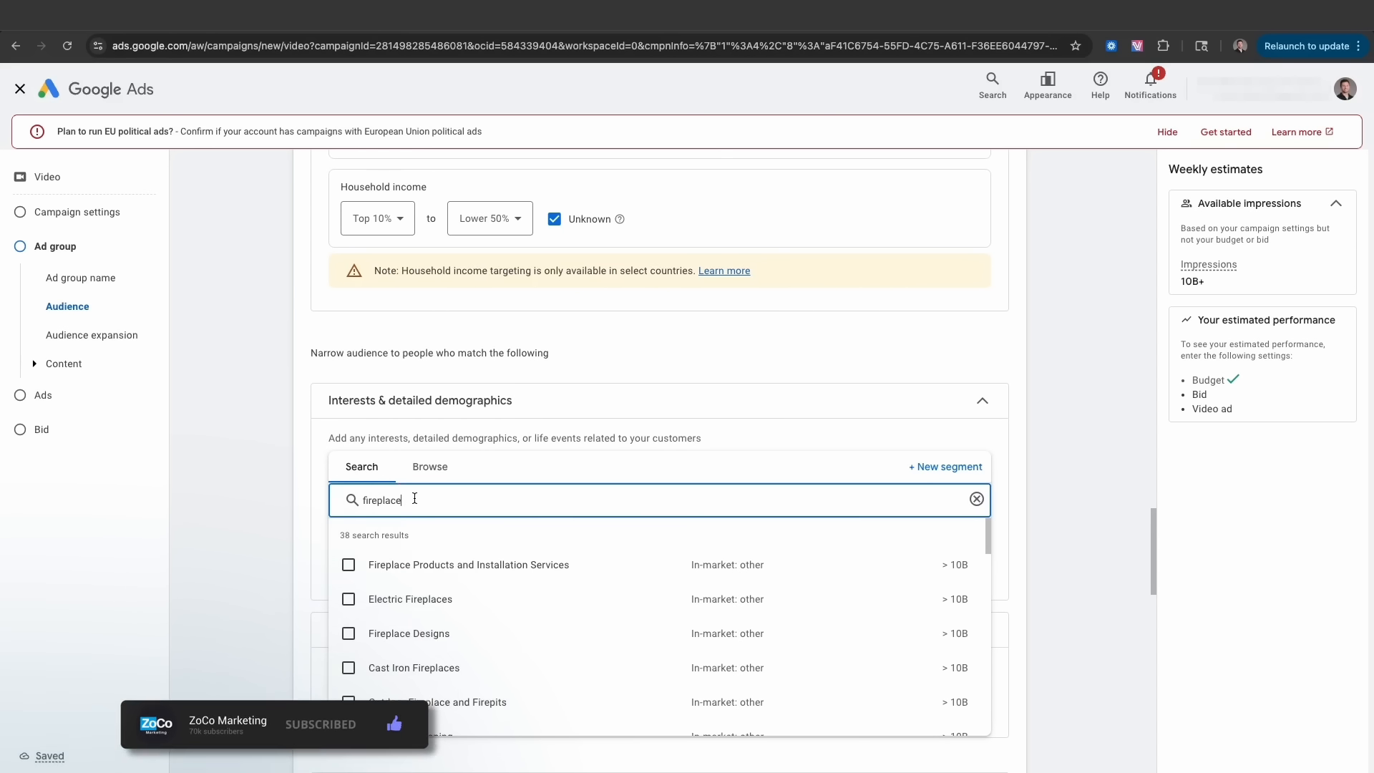
- Browse the 38 fireplace results, reading the in-market and affinity segment cards
{"action": "scroll", "coordinate": [301, 508], "scroll_direction": "down", "scroll_amount": 1}
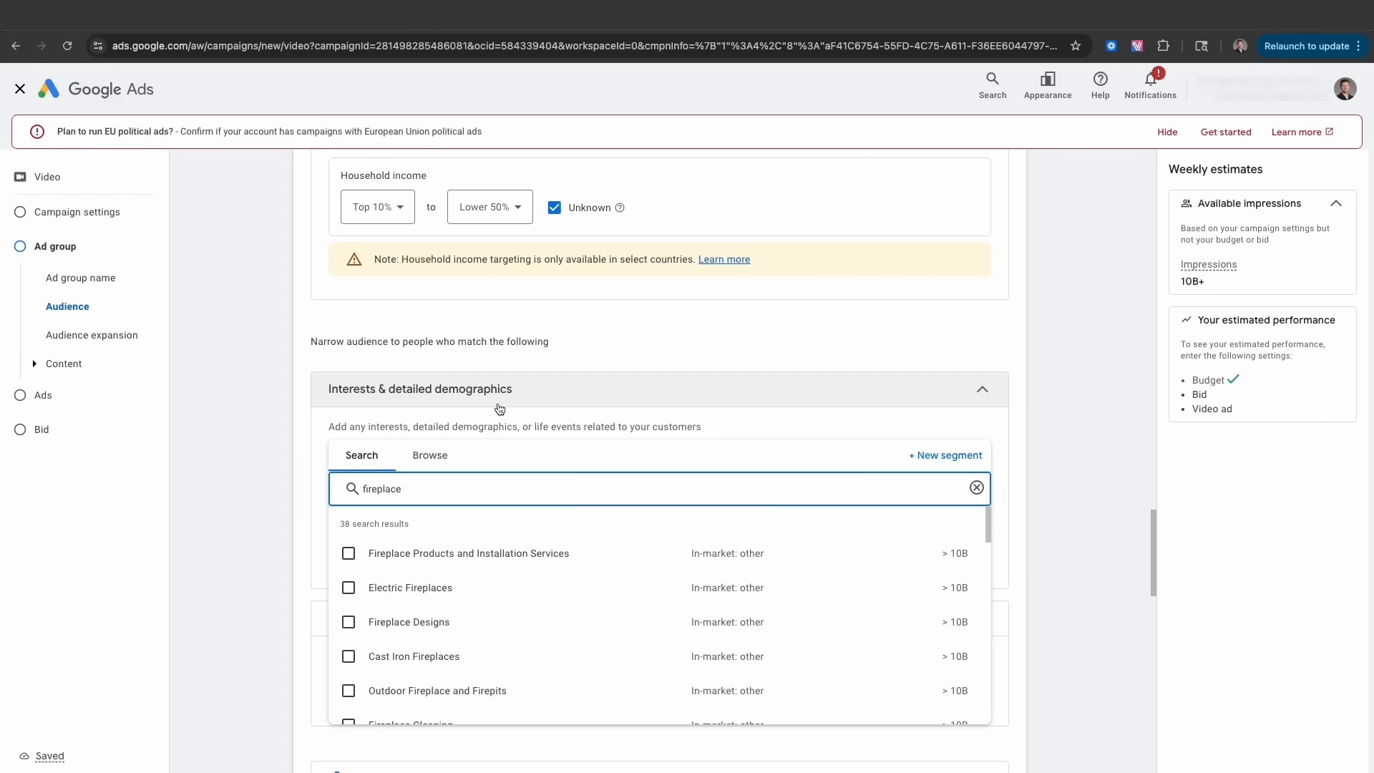
{"action": "scroll", "coordinate": [491, 676], "scroll_direction": "down", "scroll_amount": 10}
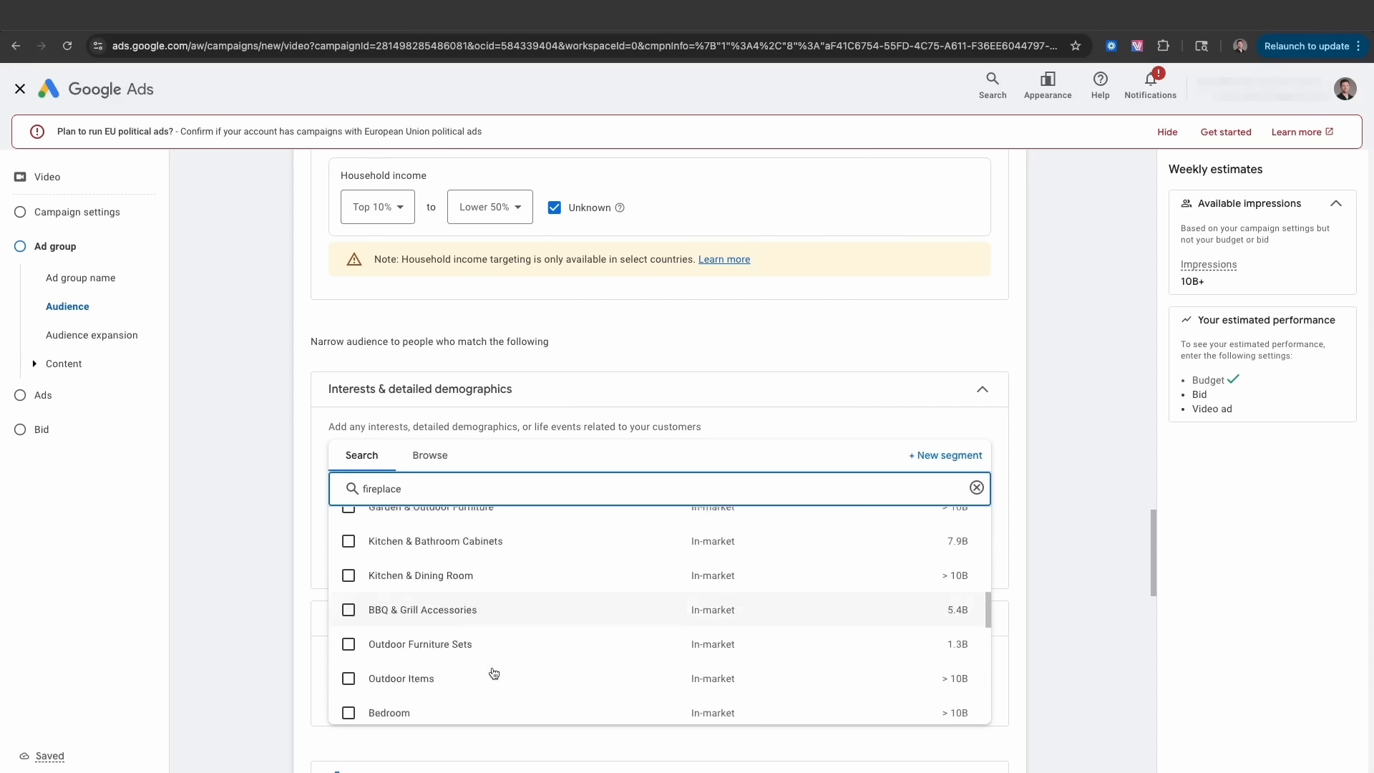
{"action": "scroll", "coordinate": [494, 672], "scroll_direction": "down", "scroll_amount": 7}
{"action": "scroll", "coordinate": [458, 608], "scroll_direction": "up", "scroll_amount": 5}
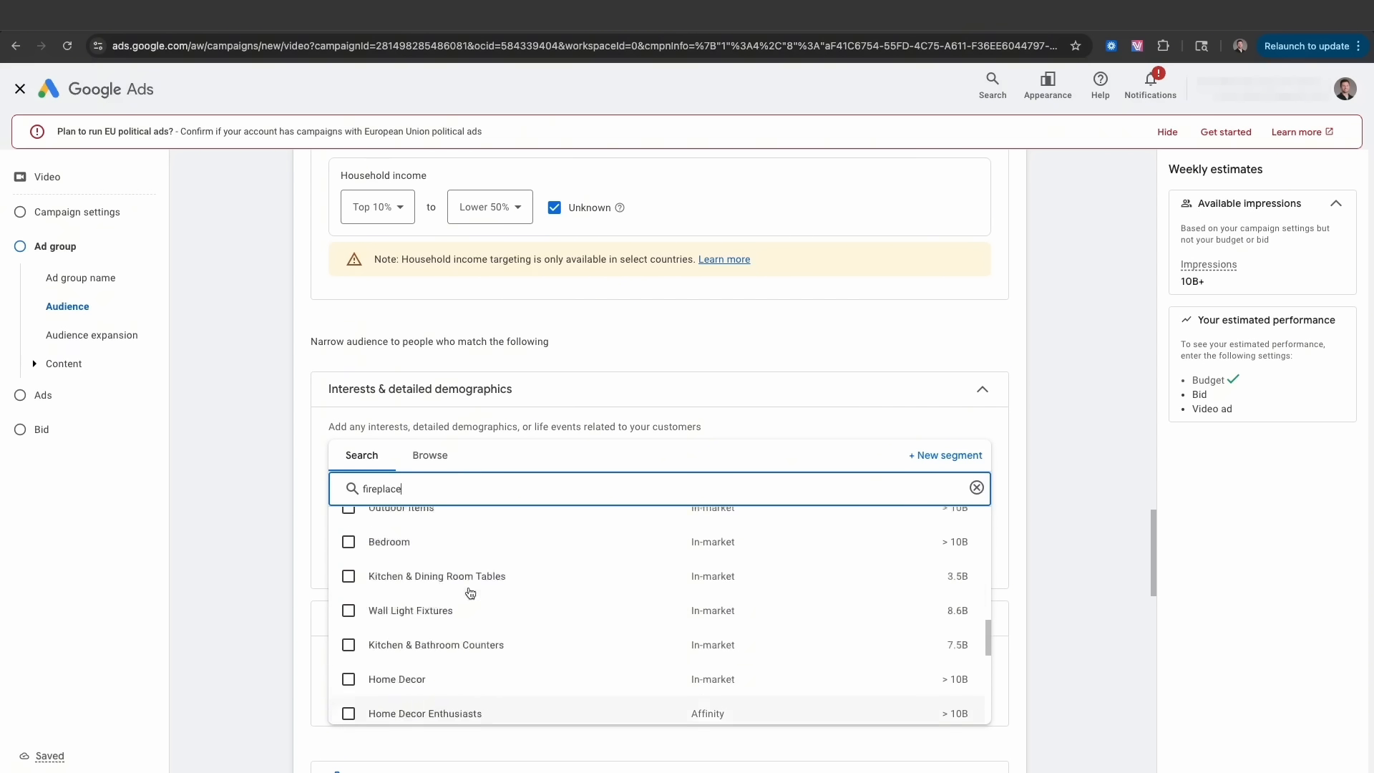
{"action": "scroll", "coordinate": [470, 592], "scroll_direction": "up", "scroll_amount": 5}
{"action": "mouse_move", "coordinate": [470, 593]}
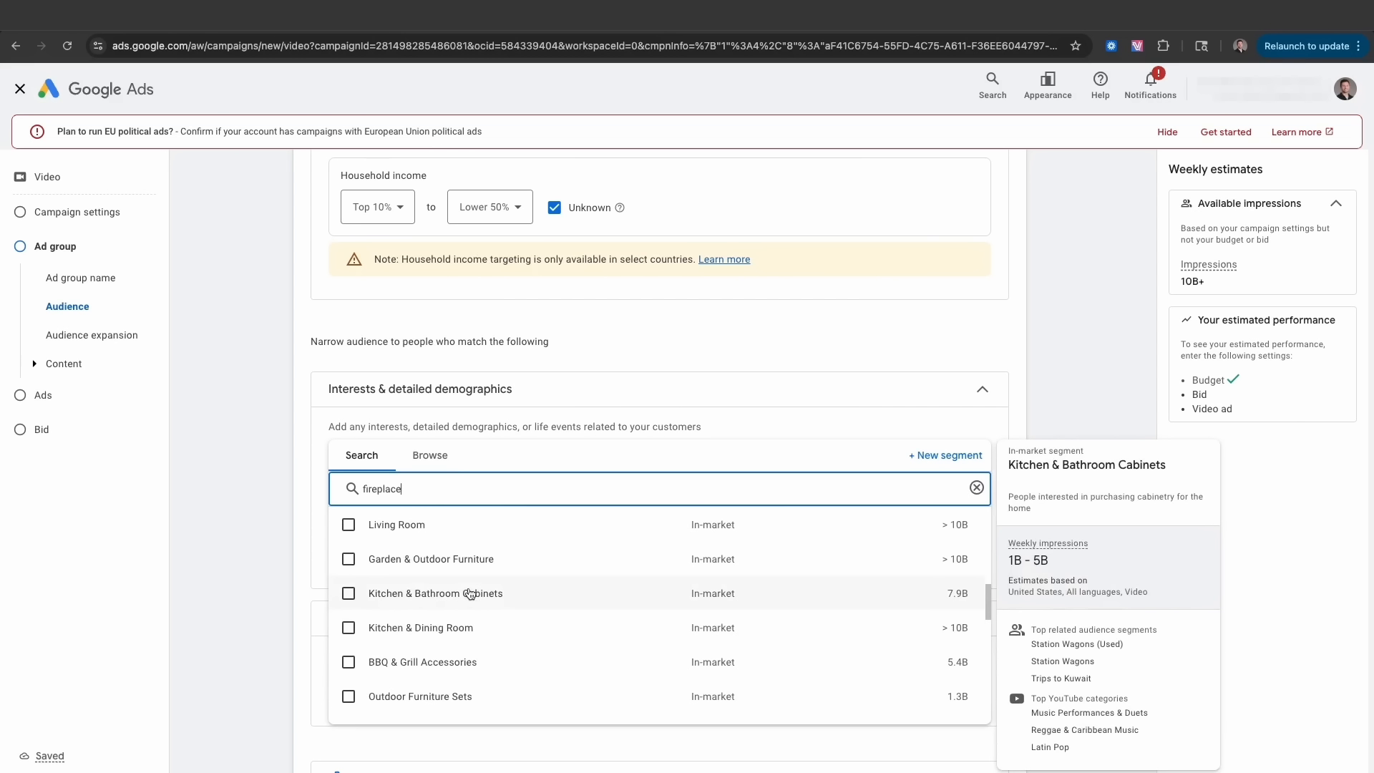
{"action": "scroll", "coordinate": [468, 593], "scroll_direction": "down", "scroll_amount": 3}
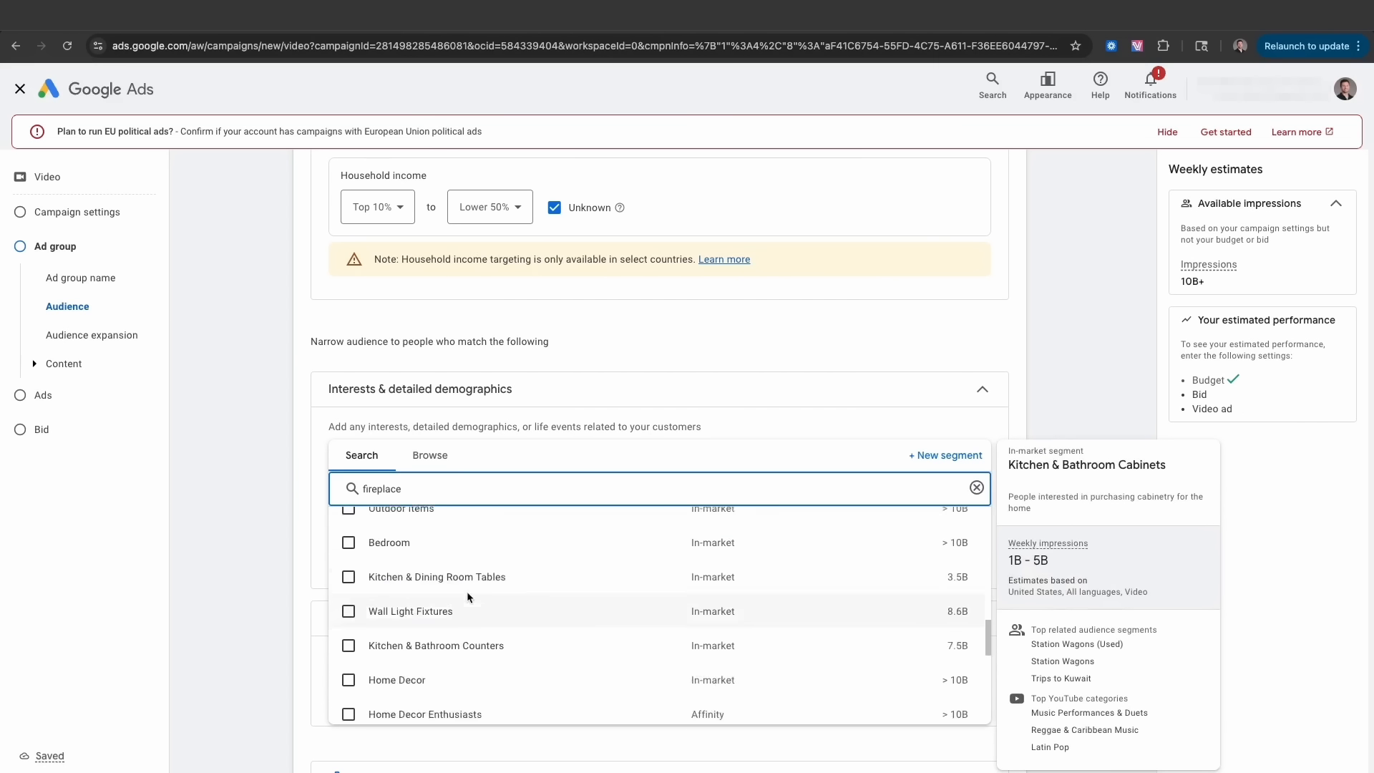
{"action": "scroll", "coordinate": [469, 593], "scroll_direction": "up", "scroll_amount": 3}
{"action": "scroll", "coordinate": [469, 594], "scroll_direction": "down", "scroll_amount": 8}
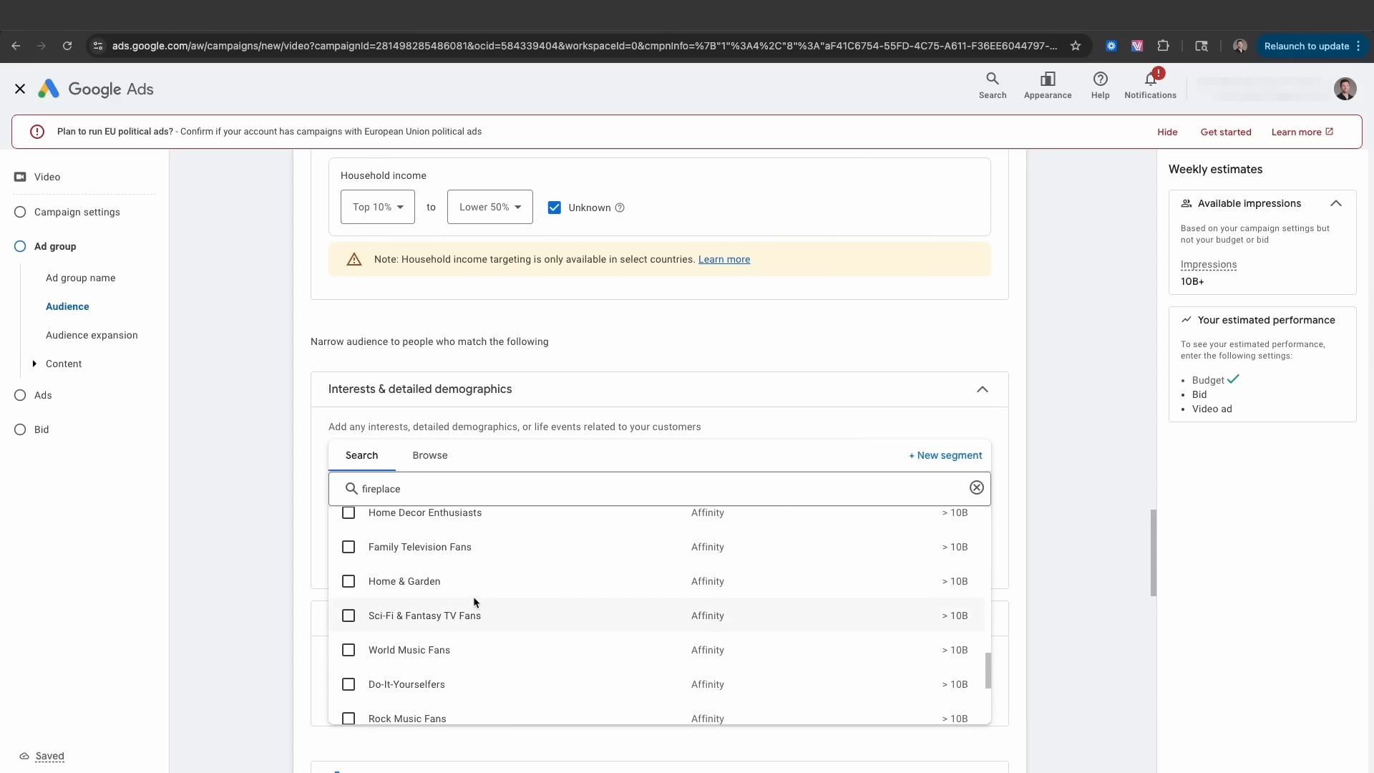
{"action": "scroll", "coordinate": [447, 590], "scroll_direction": "up", "scroll_amount": 1}
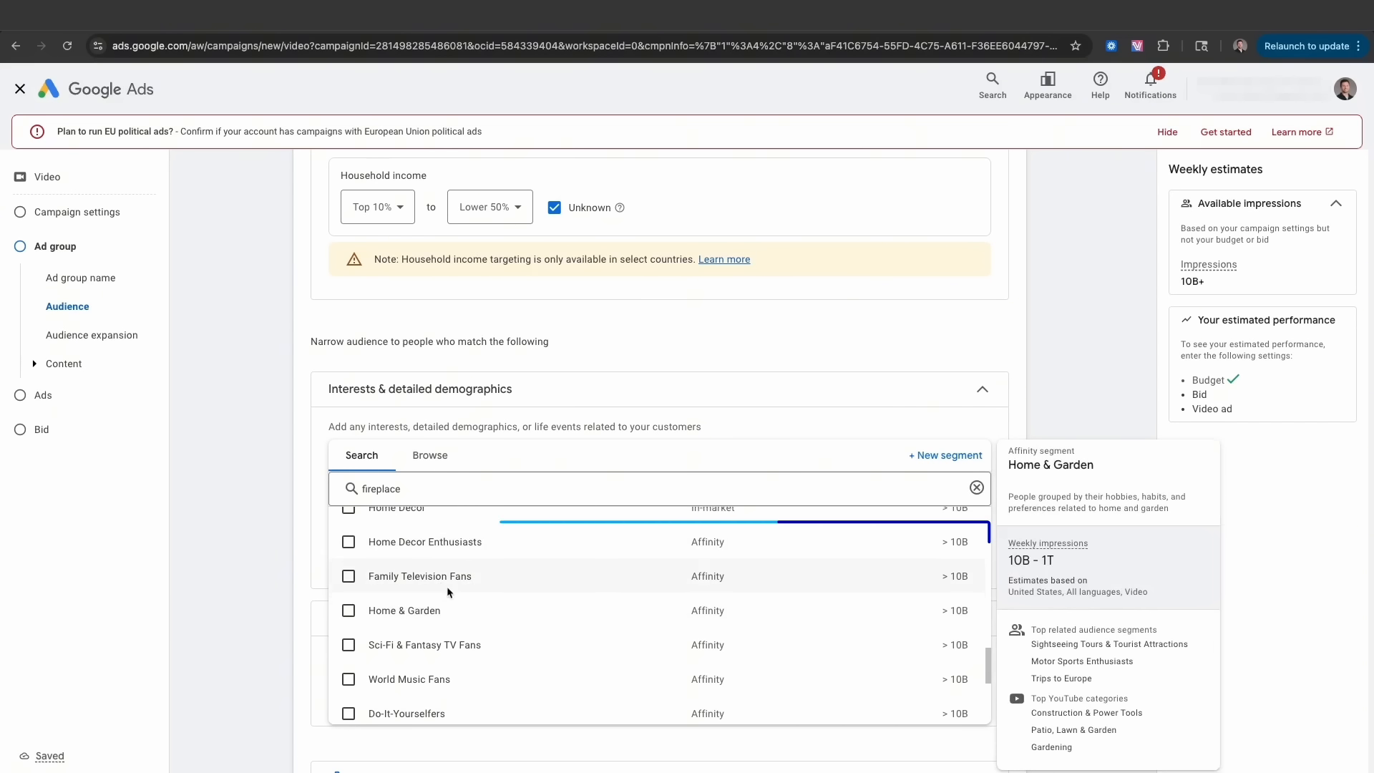
{"action": "mouse_move", "coordinate": [416, 549]}
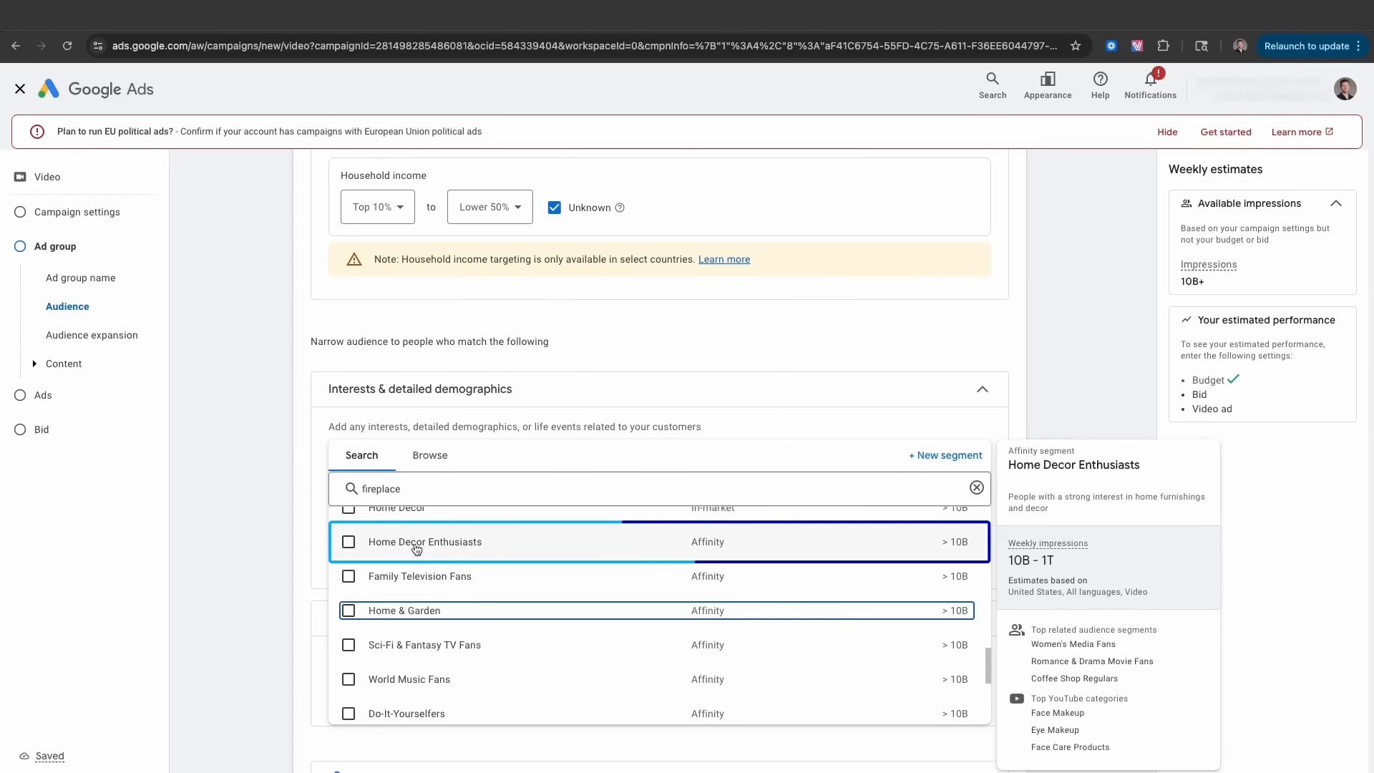
{"action": "scroll", "coordinate": [408, 548], "scroll_direction": "up", "scroll_amount": 1}
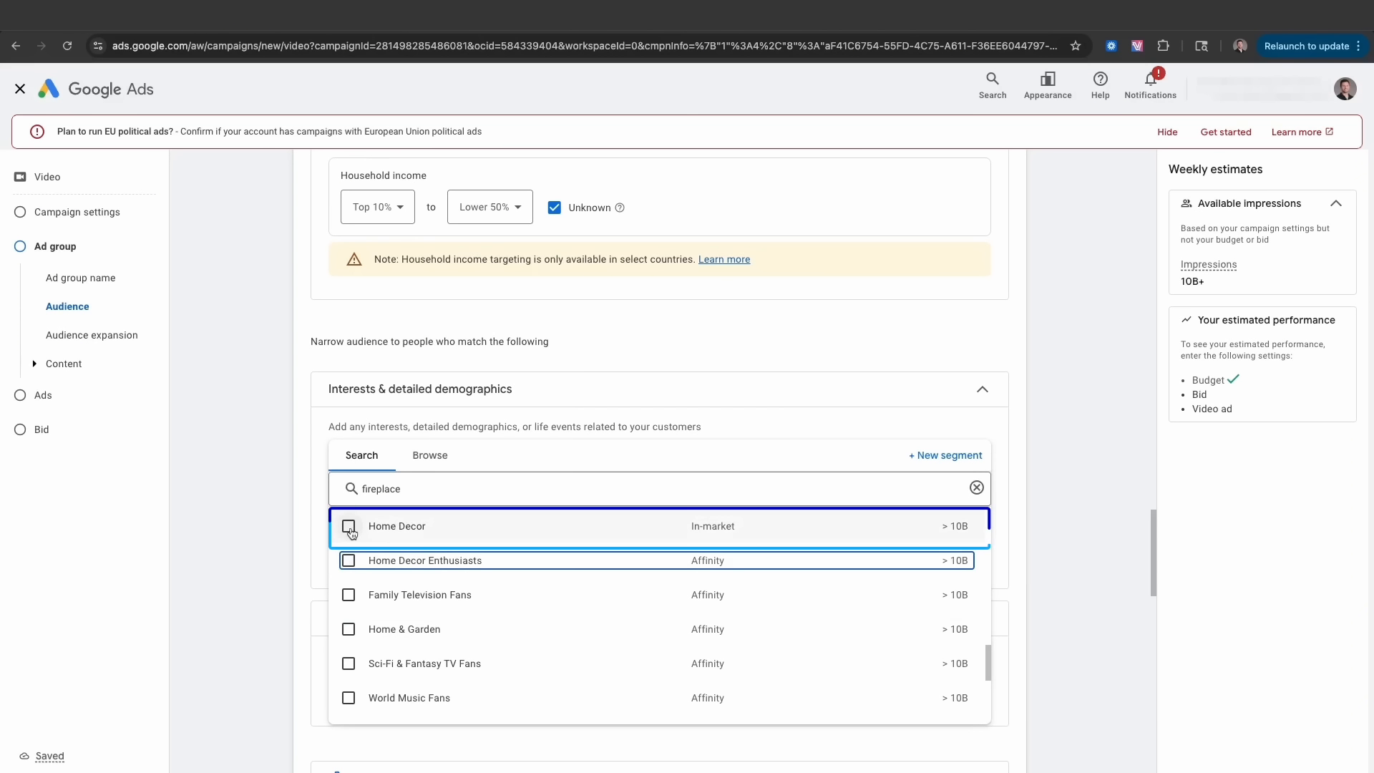
{"action": "mouse_move", "coordinate": [351, 530]}
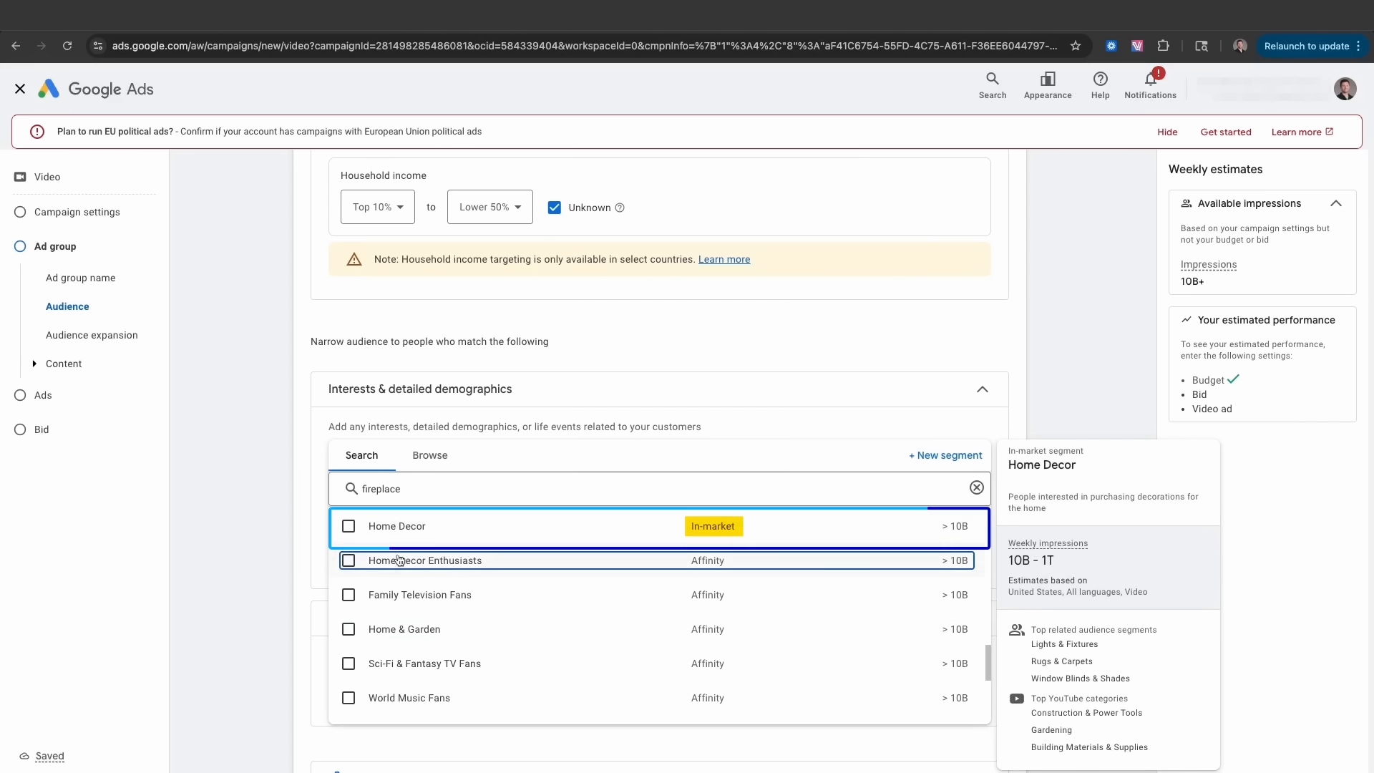
{"action": "scroll", "coordinate": [399, 557], "scroll_direction": "up", "scroll_amount": 10}
{"action": "scroll", "coordinate": [399, 560], "scroll_direction": "up", "scroll_amount": 10}
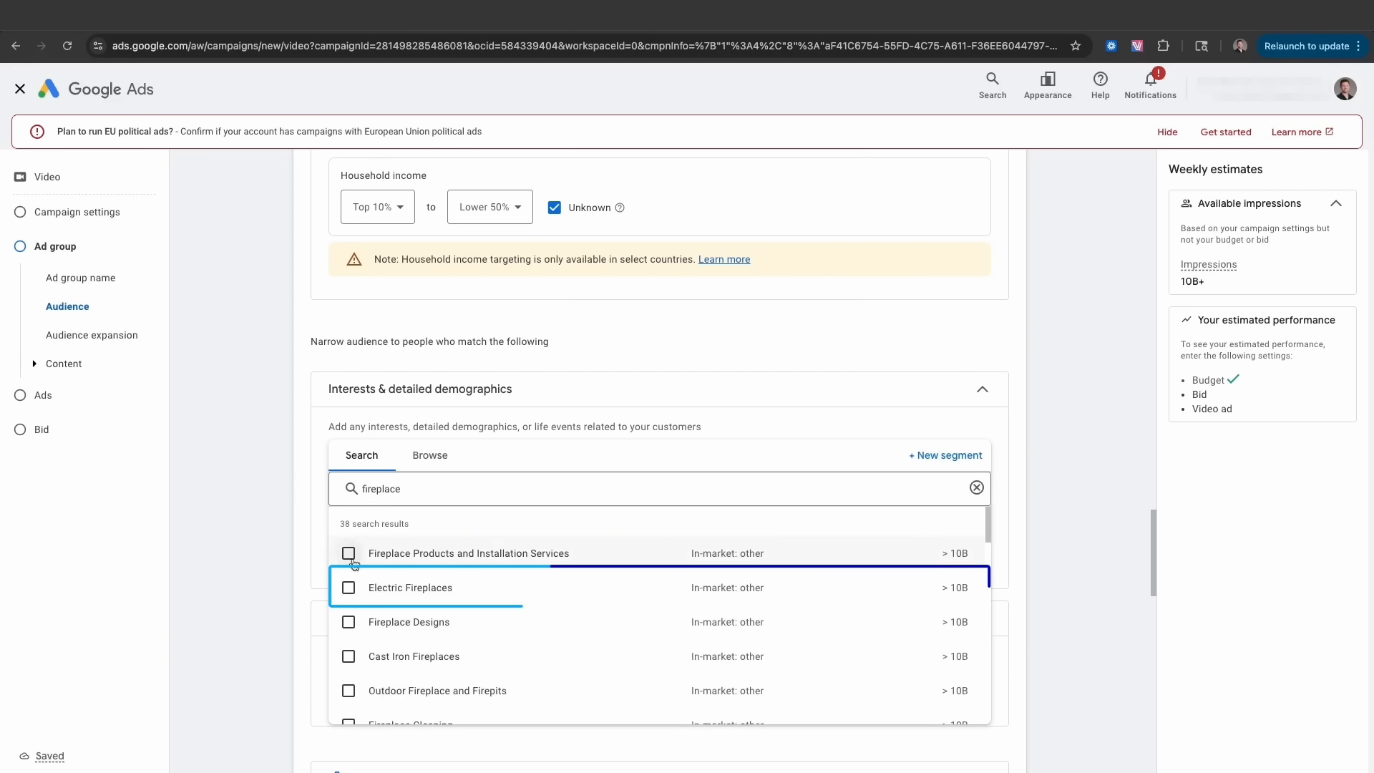
- Select the Electric Fireplaces, Cast Iron Fireplaces and Fireplace Designs in-market segments
{"action": "mouse_move", "coordinate": [347, 594]}
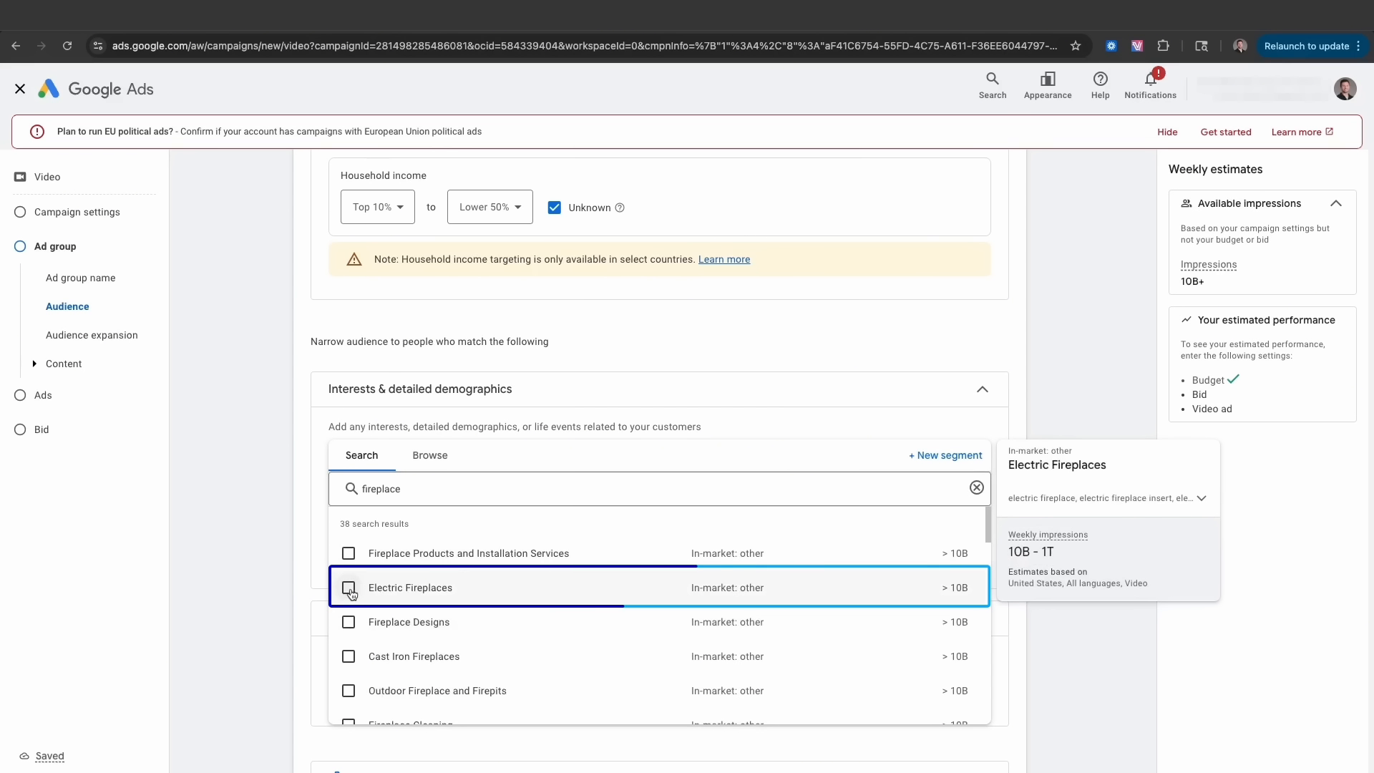
{"action": "left_click", "coordinate": [348, 589]}
{"action": "left_click", "coordinate": [273, 550]}
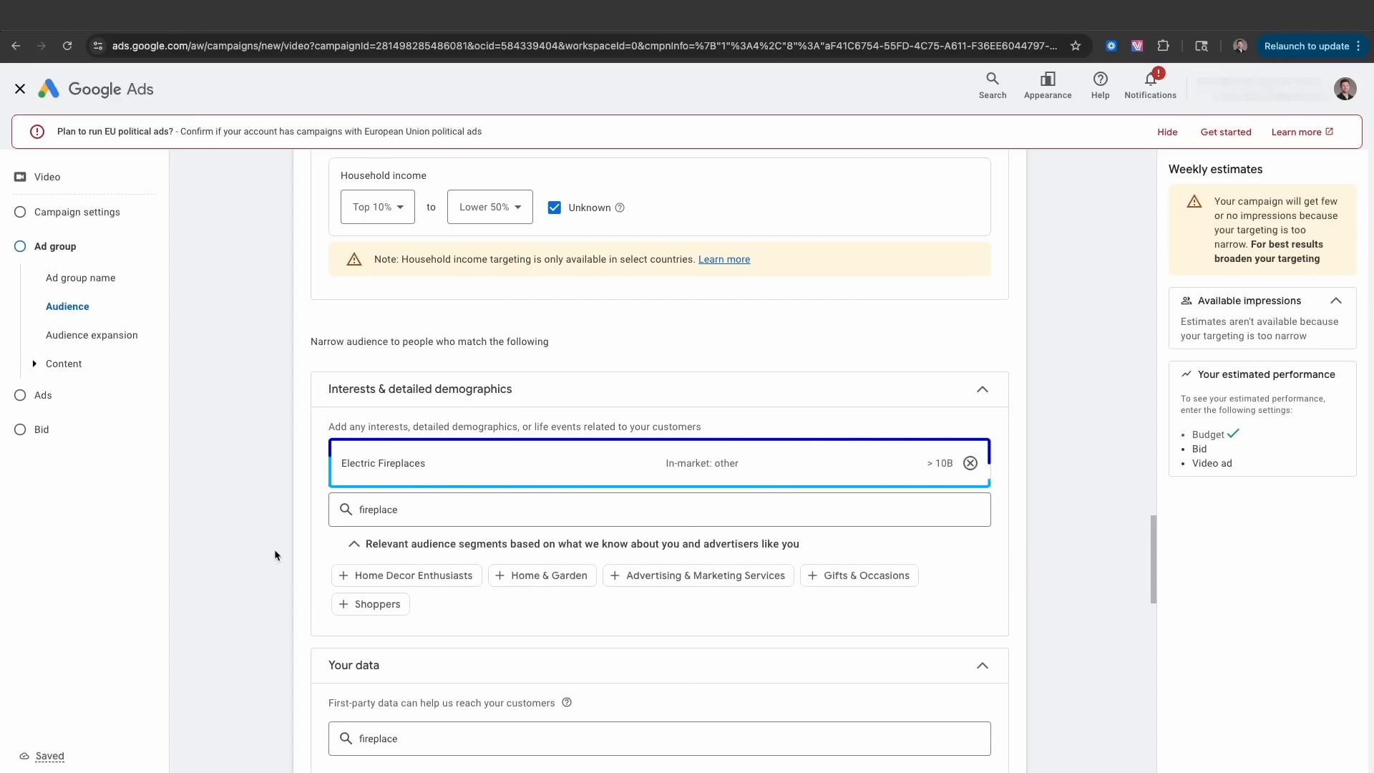
{"action": "scroll", "coordinate": [274, 555], "scroll_direction": "down", "scroll_amount": 3}
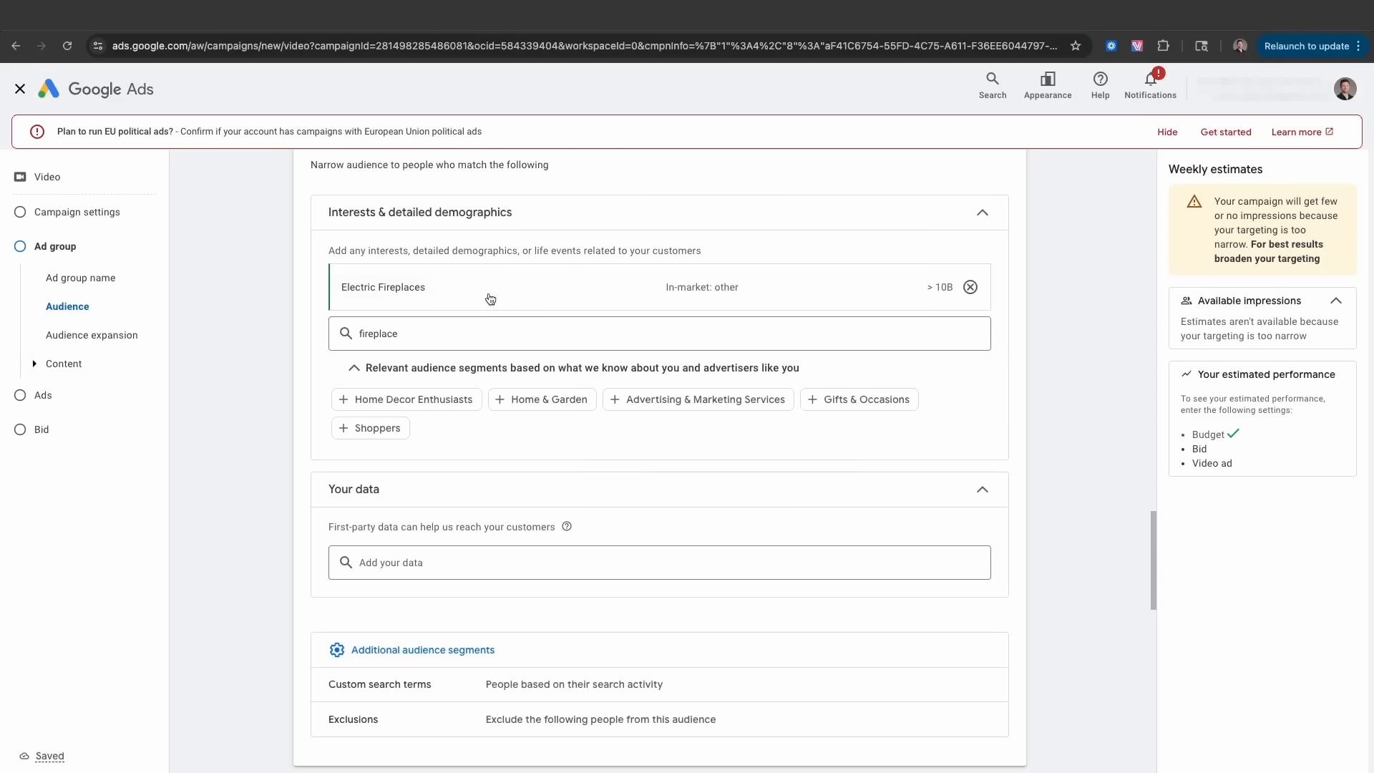
{"action": "left_click", "coordinate": [421, 327]}
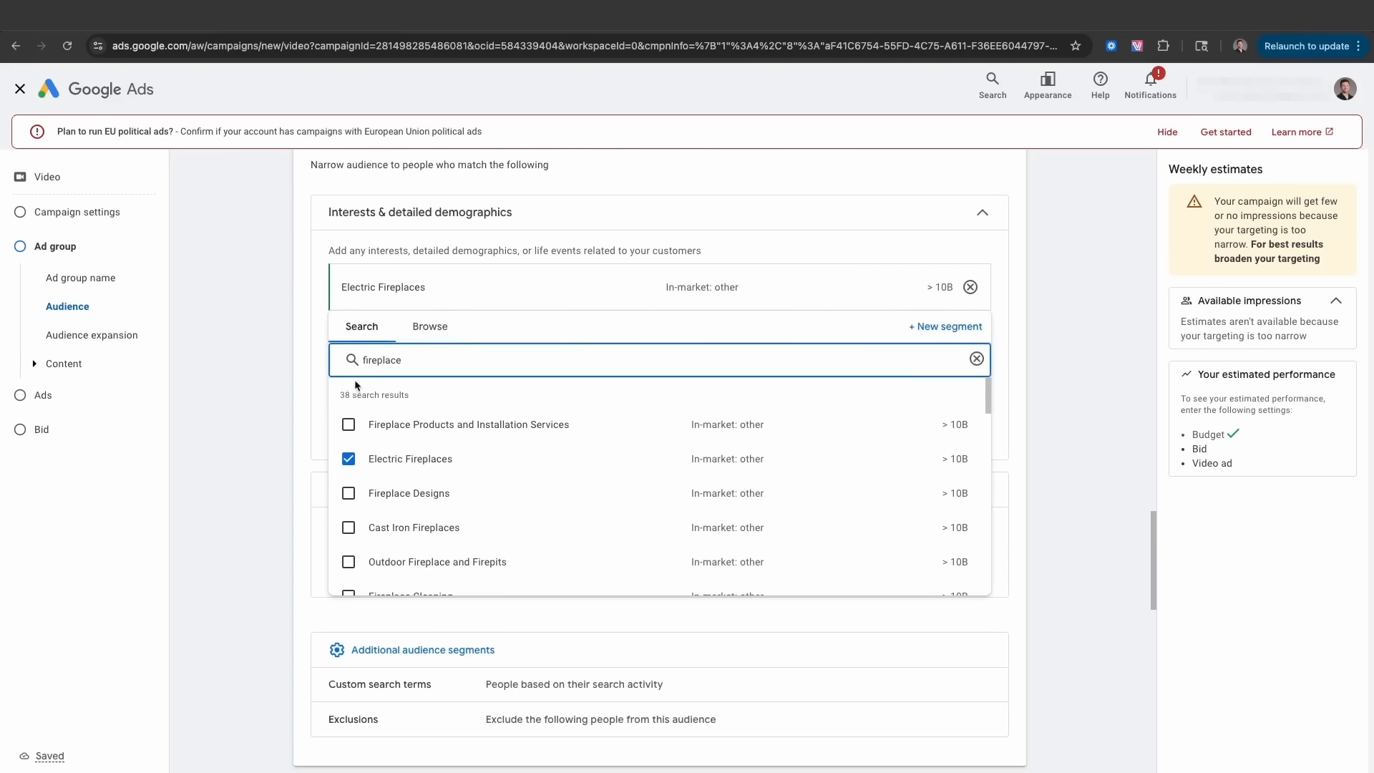
{"action": "scroll", "coordinate": [359, 453], "scroll_direction": "down", "scroll_amount": 1}
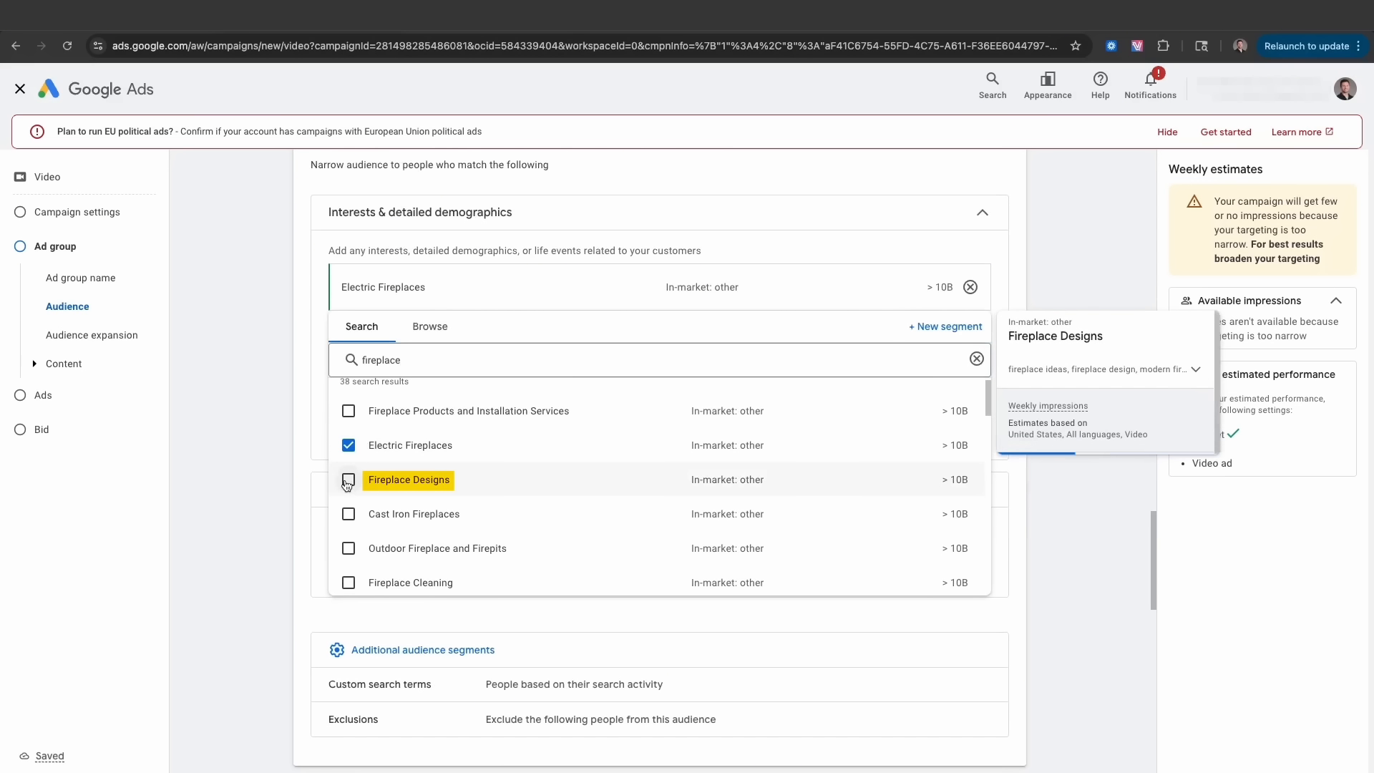
{"action": "left_click", "coordinate": [349, 512]}
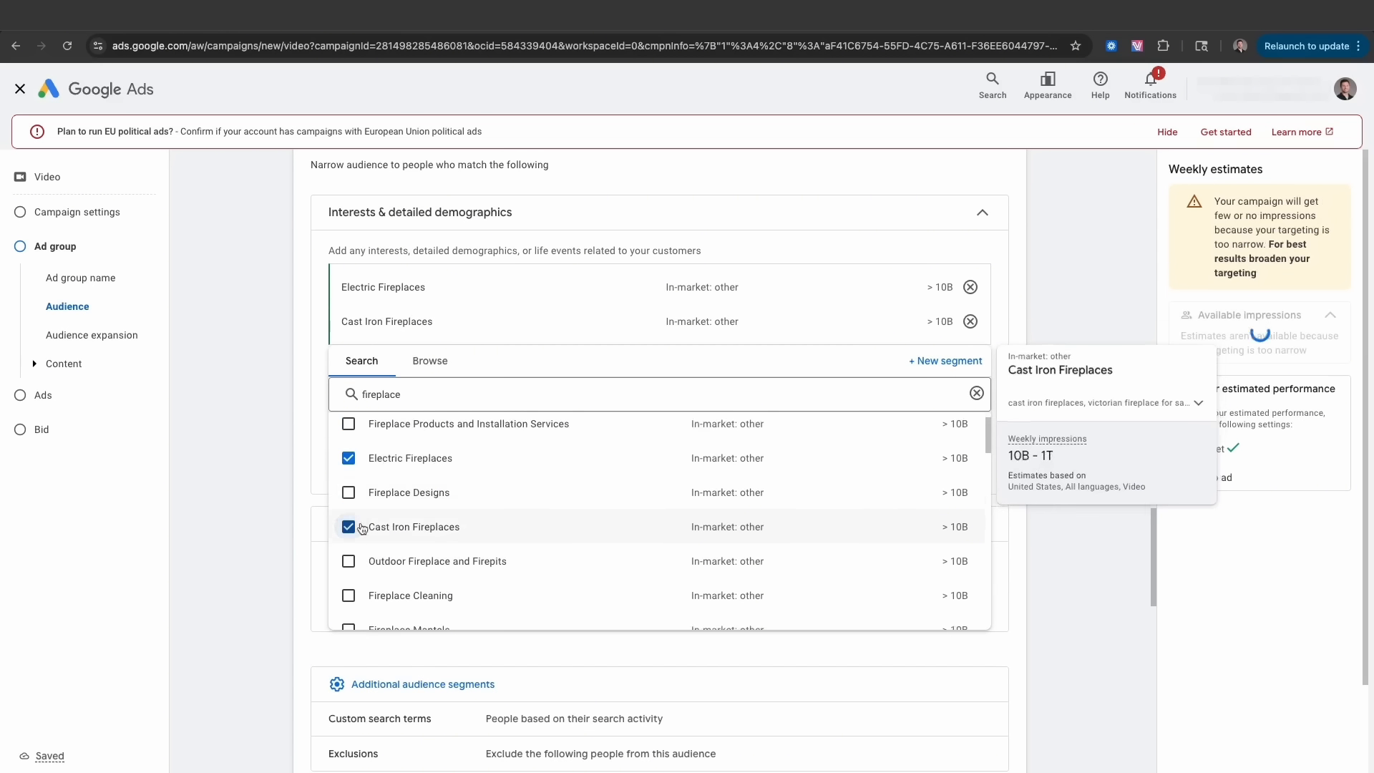
{"action": "left_click", "coordinate": [348, 475]}
{"action": "left_click", "coordinate": [244, 427]}
- Review the chosen segments and leave the Your data search empty
{"action": "scroll", "coordinate": [260, 398], "scroll_direction": "down", "scroll_amount": 2}
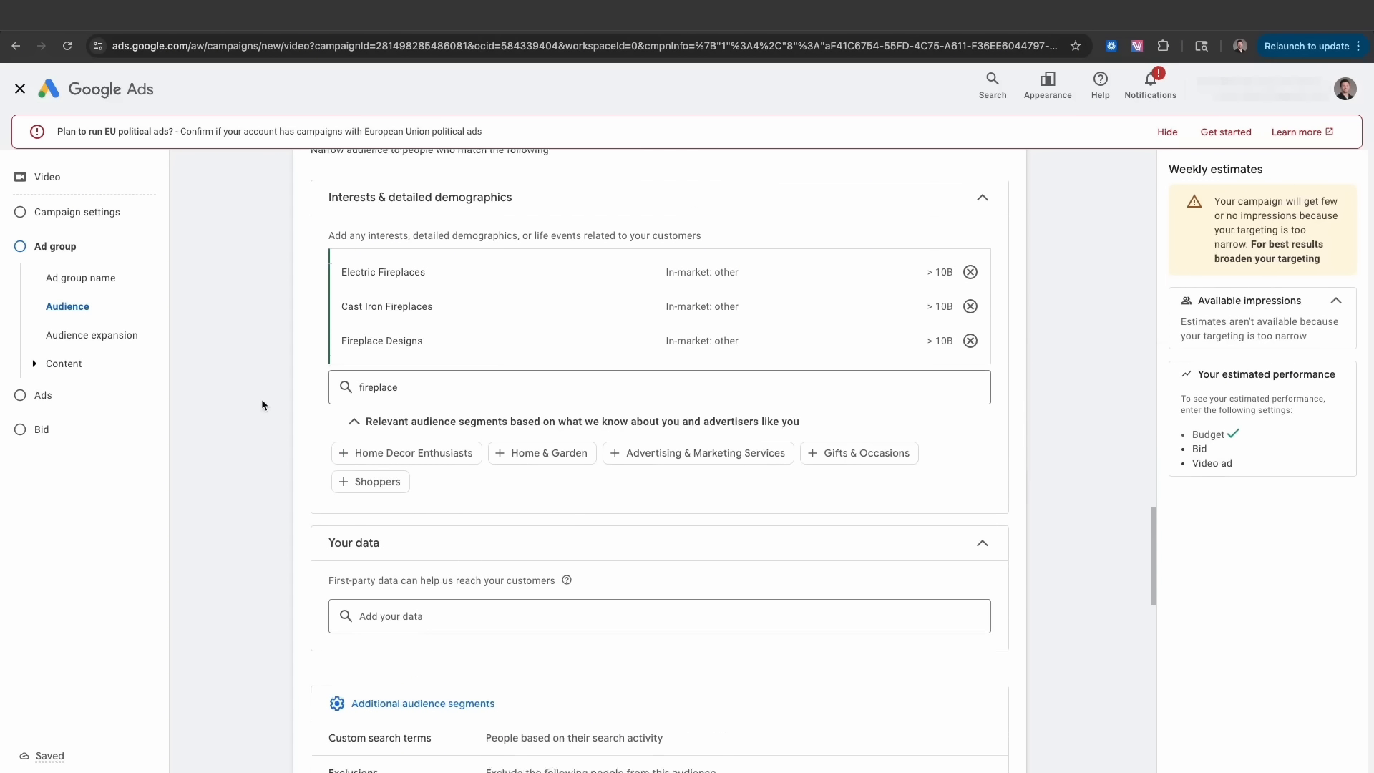
{"action": "scroll", "coordinate": [261, 401], "scroll_direction": "down", "scroll_amount": 2}
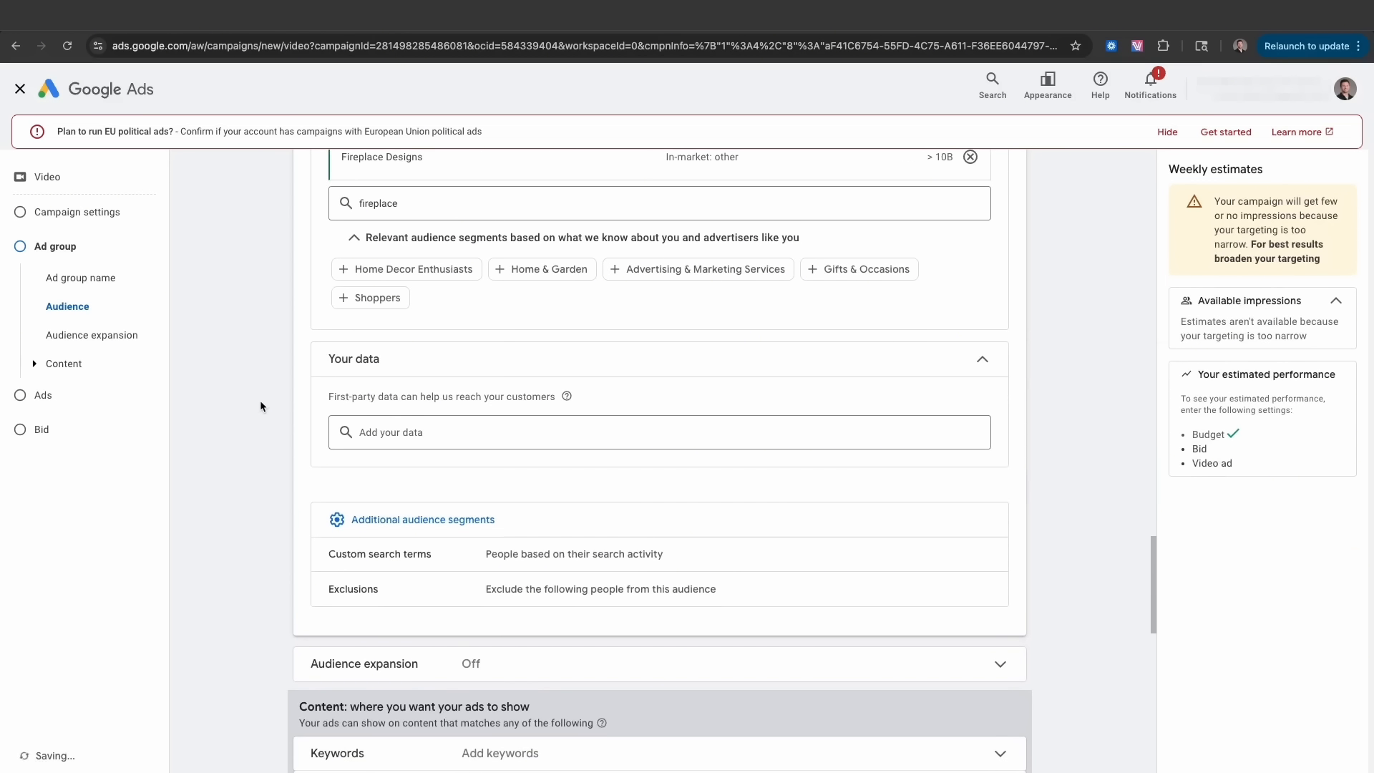
{"action": "scroll", "coordinate": [260, 406], "scroll_direction": "up", "scroll_amount": 2}
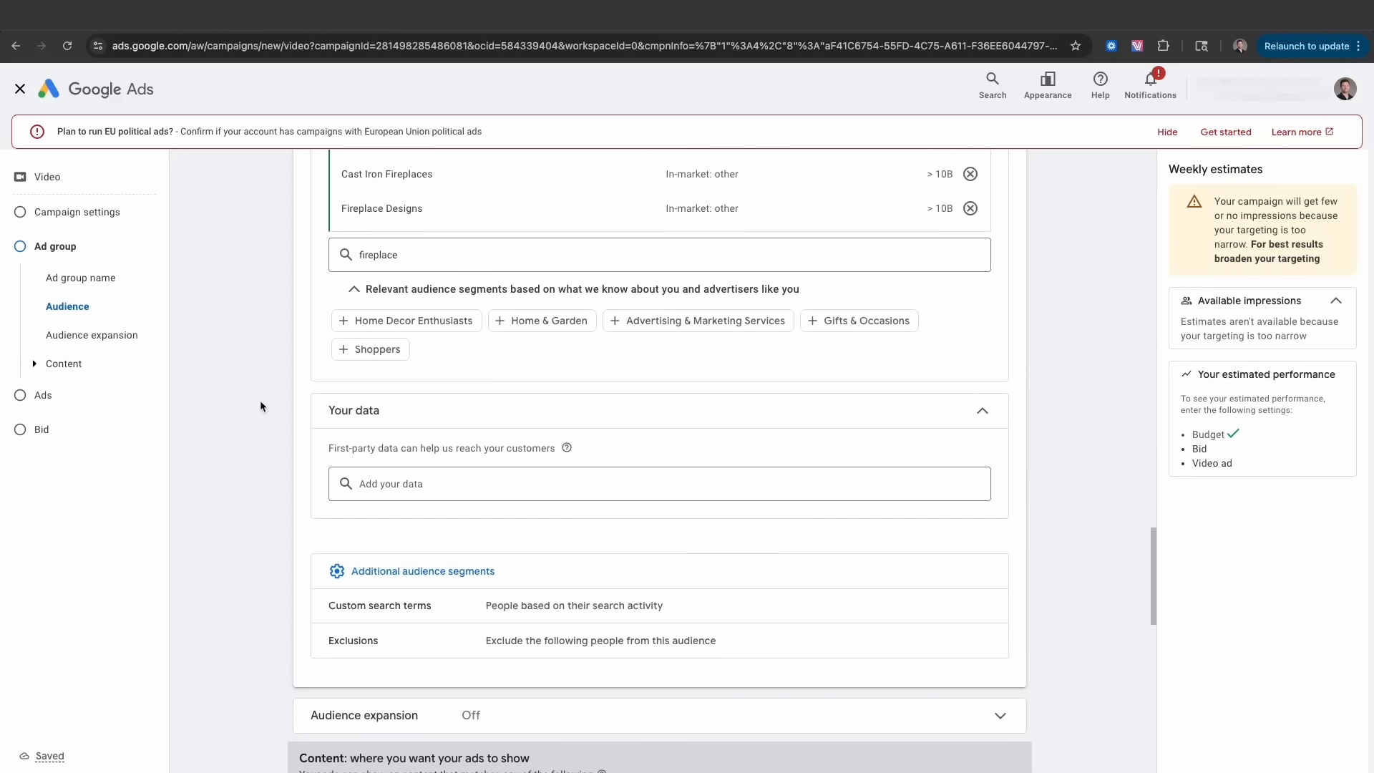
{"action": "scroll", "coordinate": [261, 405], "scroll_direction": "up", "scroll_amount": 3}
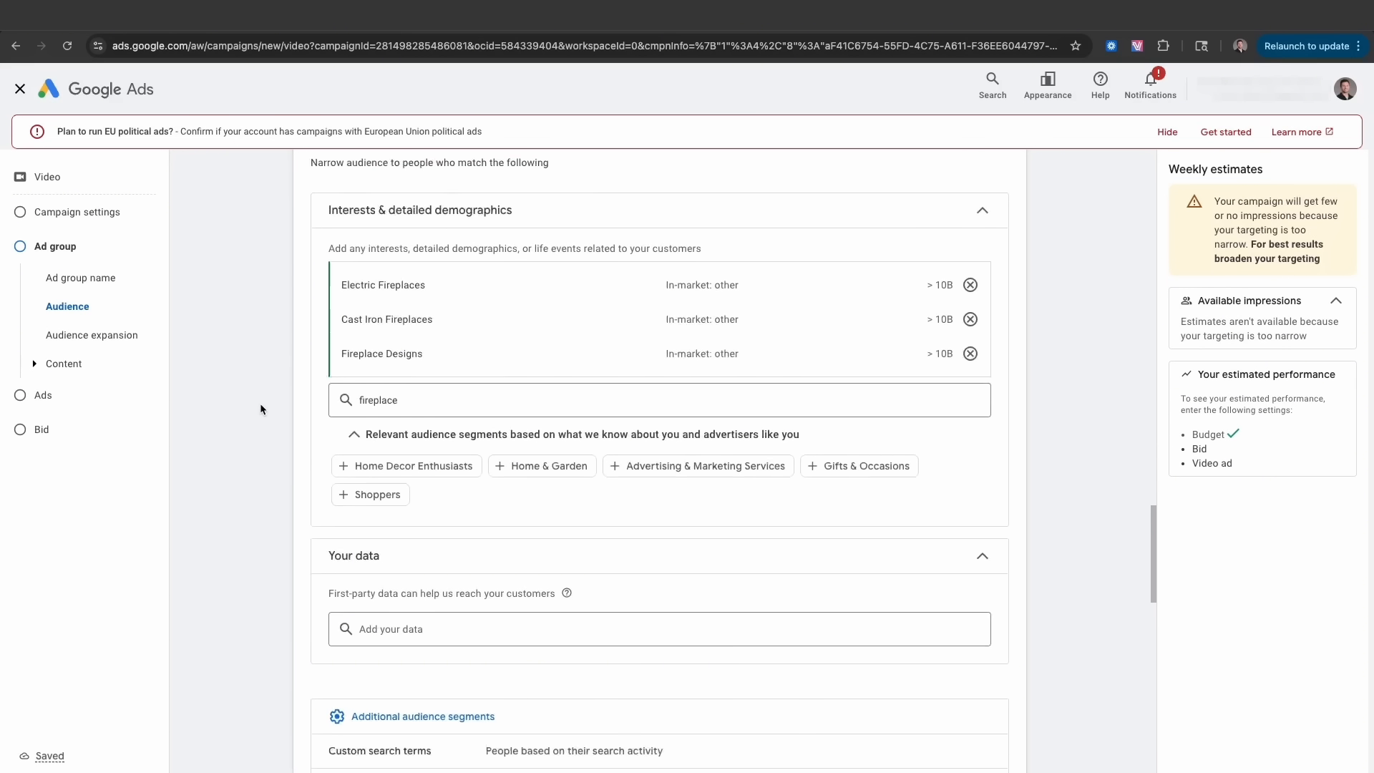
{"action": "scroll", "coordinate": [262, 397], "scroll_direction": "down", "scroll_amount": 8}
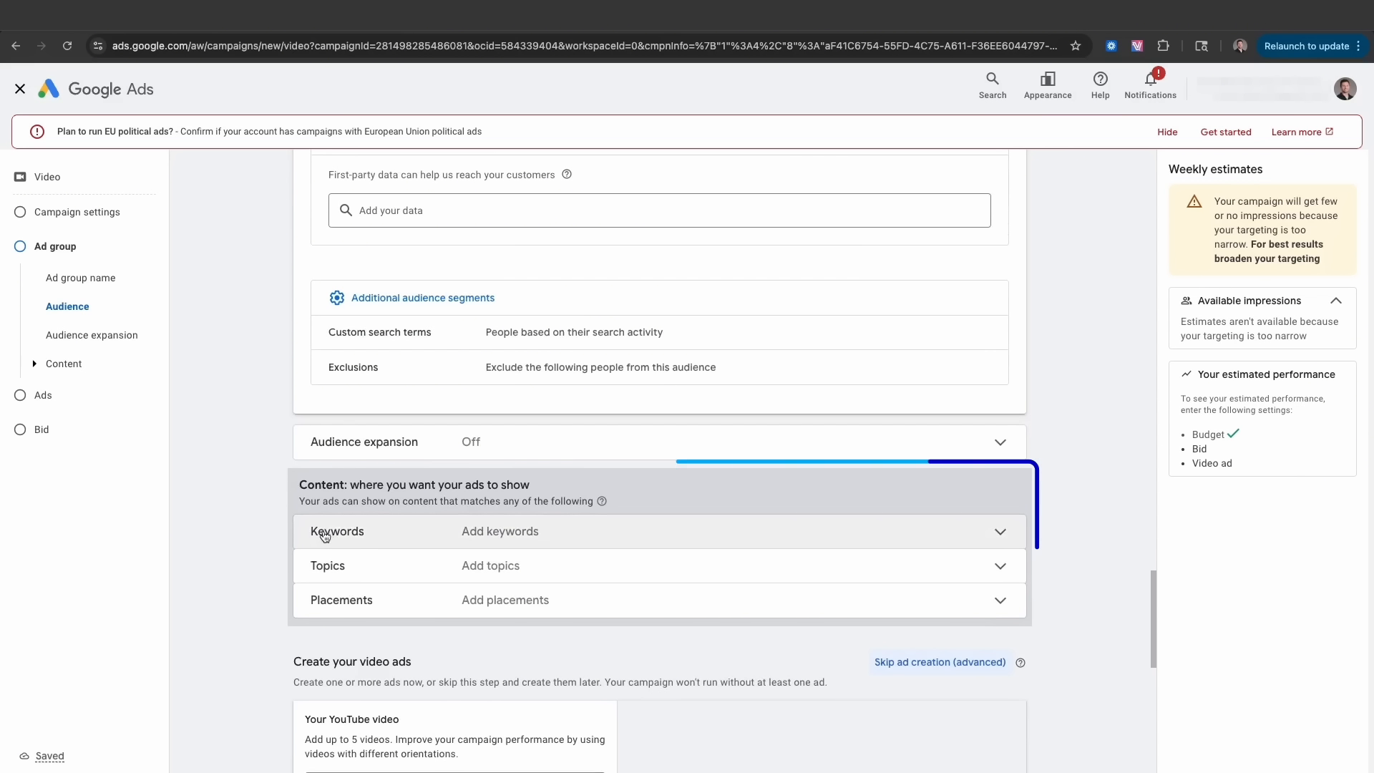
{"action": "scroll", "coordinate": [289, 552], "scroll_direction": "up", "scroll_amount": 2}
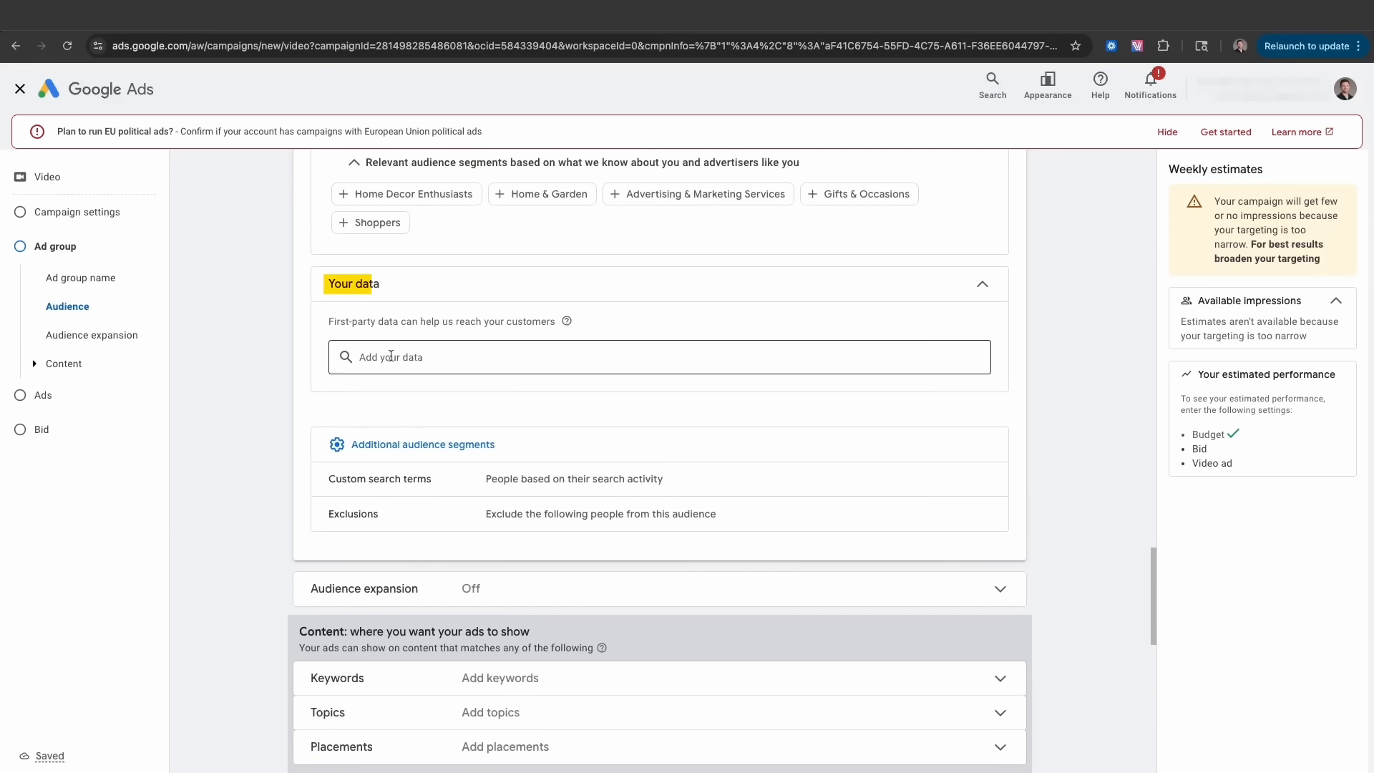
{"action": "left_click", "coordinate": [385, 356]}
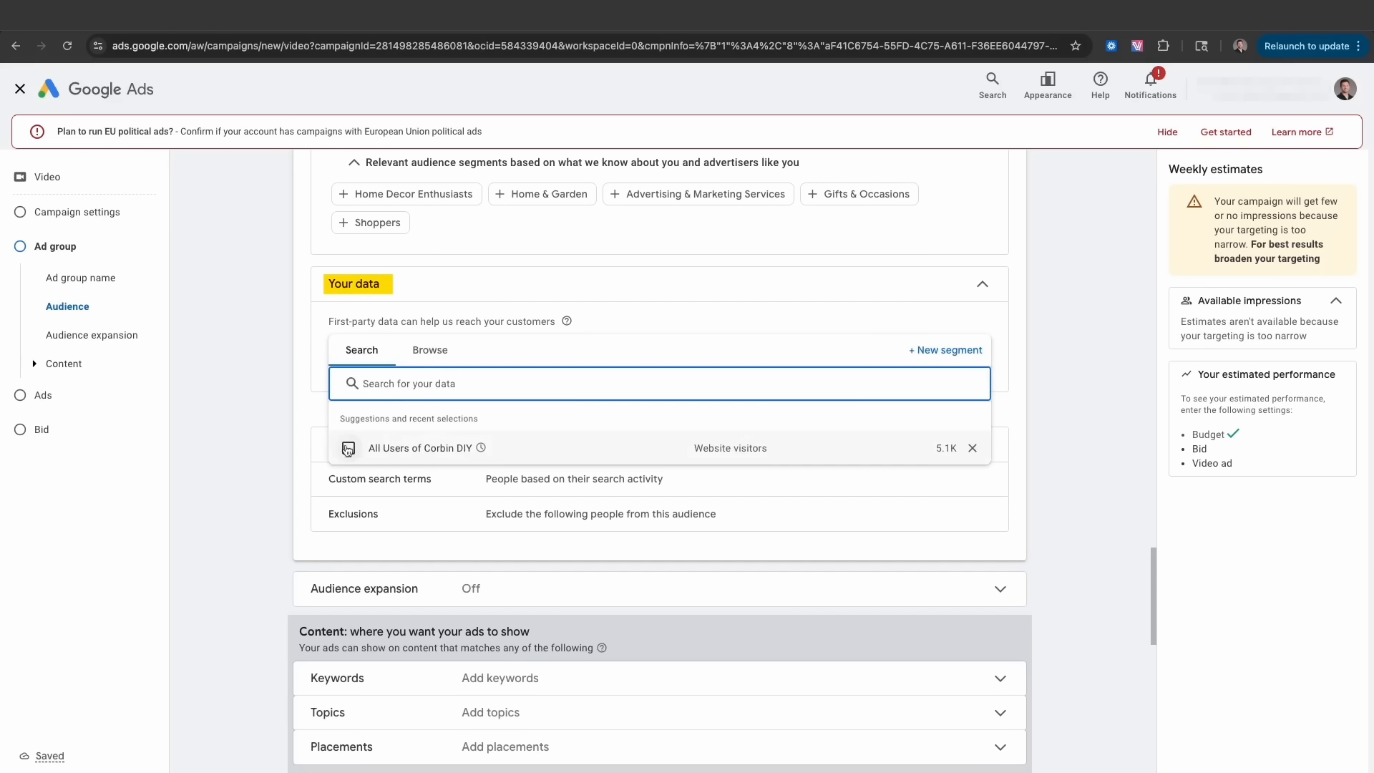
{"action": "left_click", "coordinate": [277, 428]}
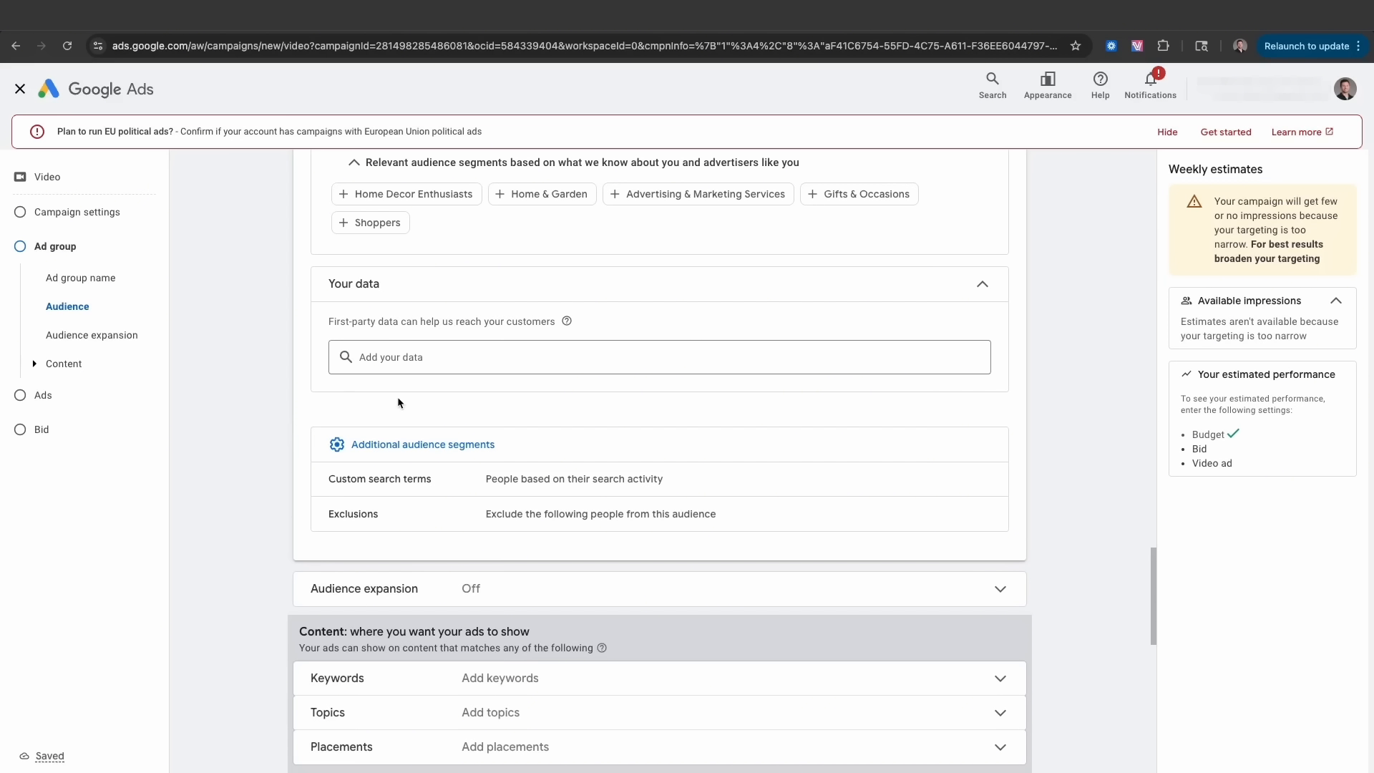
- Add '(in-market)' after 'Ad Group: Optimized Targeting' in the Docs plan, then return to Ads
{"action": "key", "text": "ctrl+Left"}
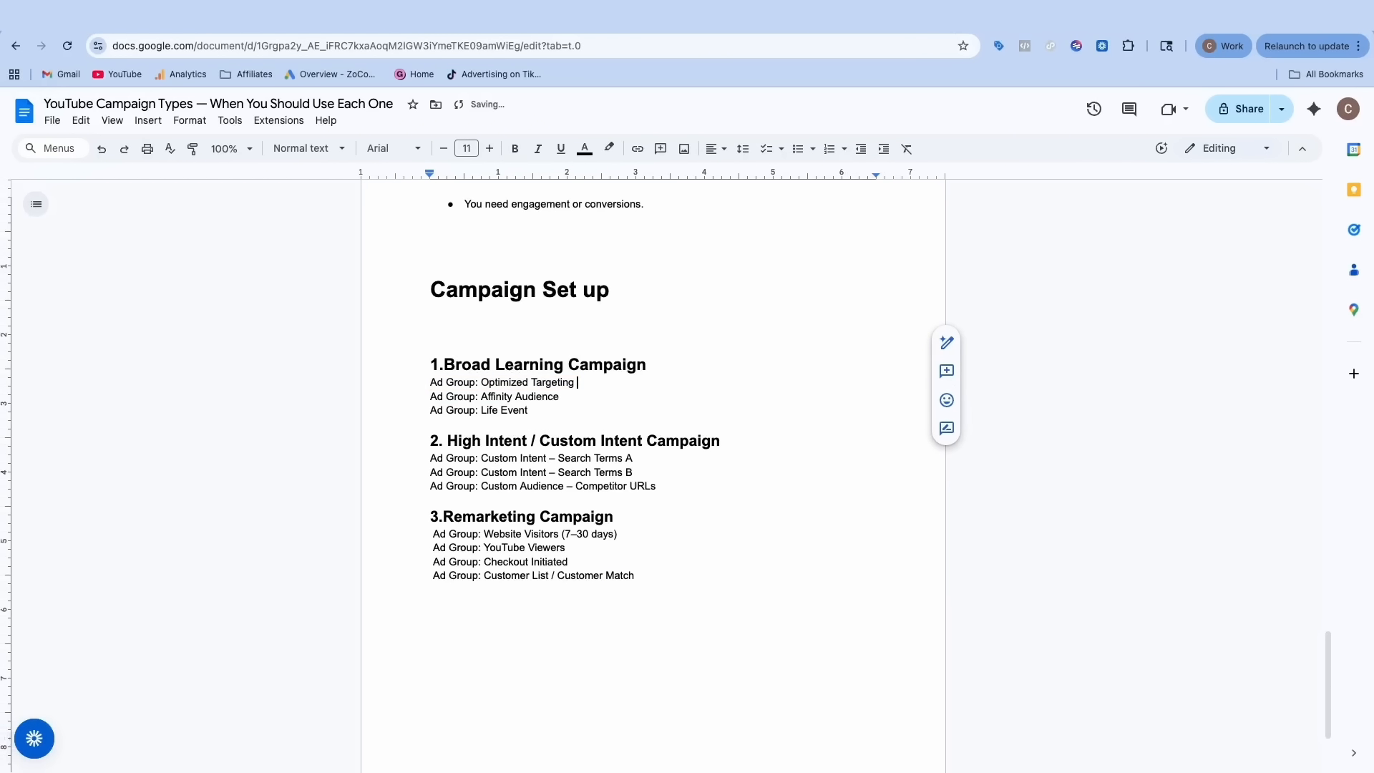
{"action": "type", "text": "(in-market"}
{"action": "key", "text": "ctrl+Right"}
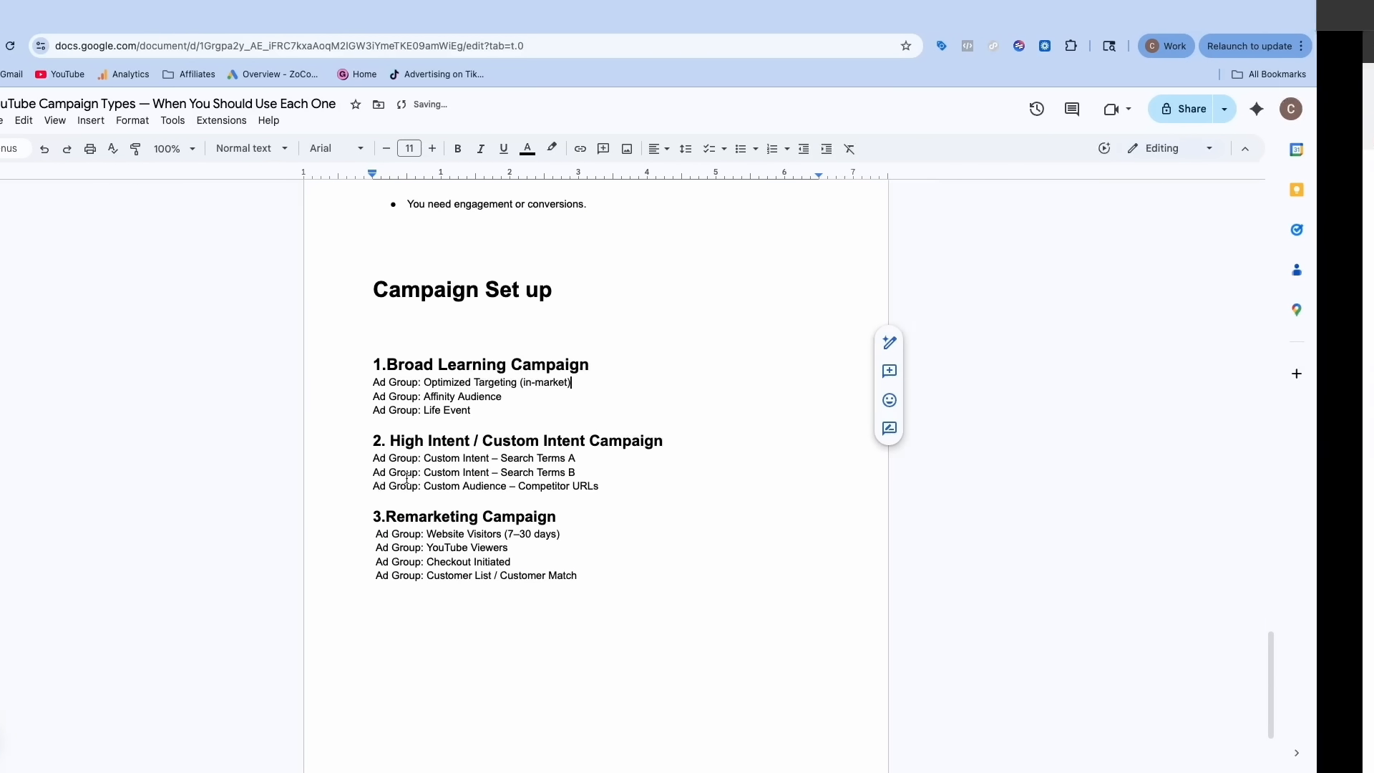
{"action": "scroll", "coordinate": [462, 426], "scroll_direction": "up", "scroll_amount": 8}
- Replace the default ad group name with 'In Market (Electric Fireplace)'
{"action": "scroll", "coordinate": [458, 429], "scroll_direction": "up", "scroll_amount": 3}
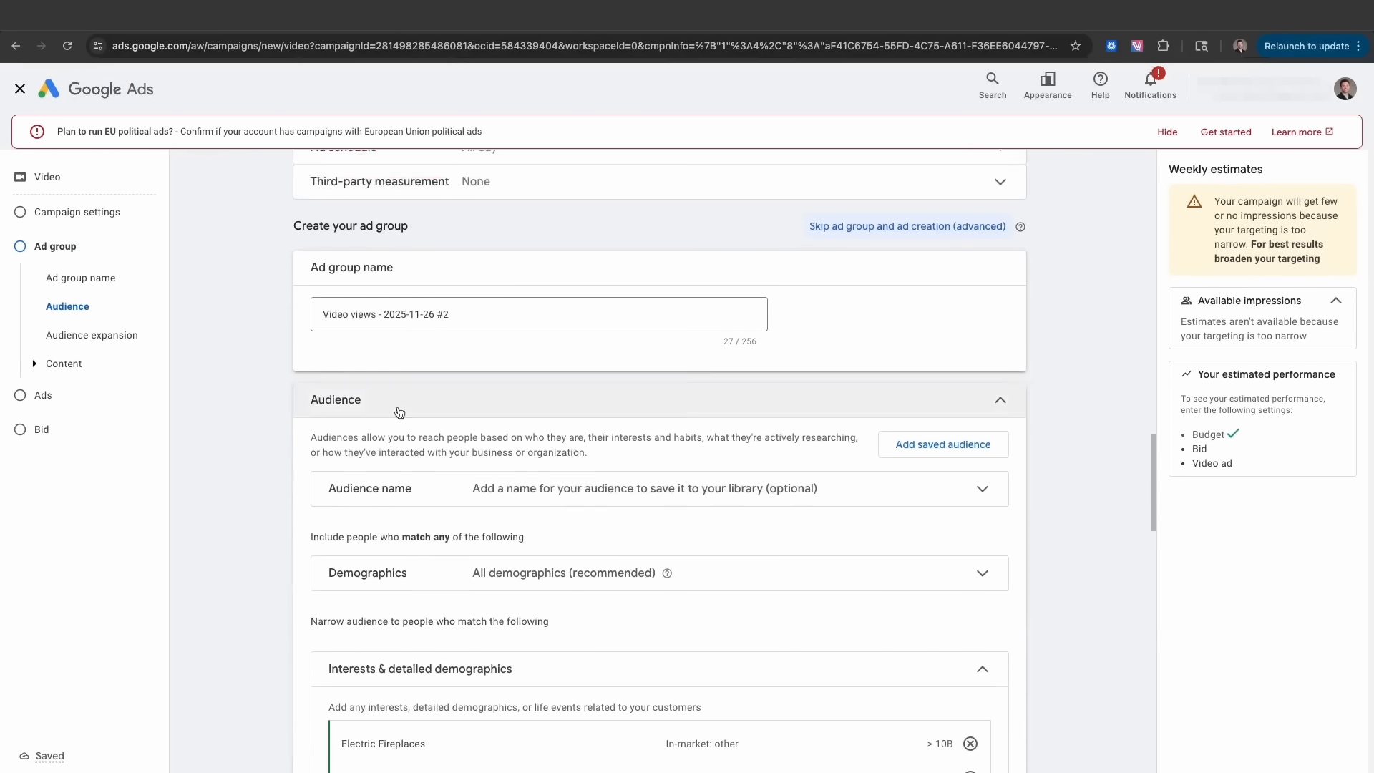
{"action": "triple_click", "coordinate": [315, 344]}
{"action": "key", "text": "BackSpace"}
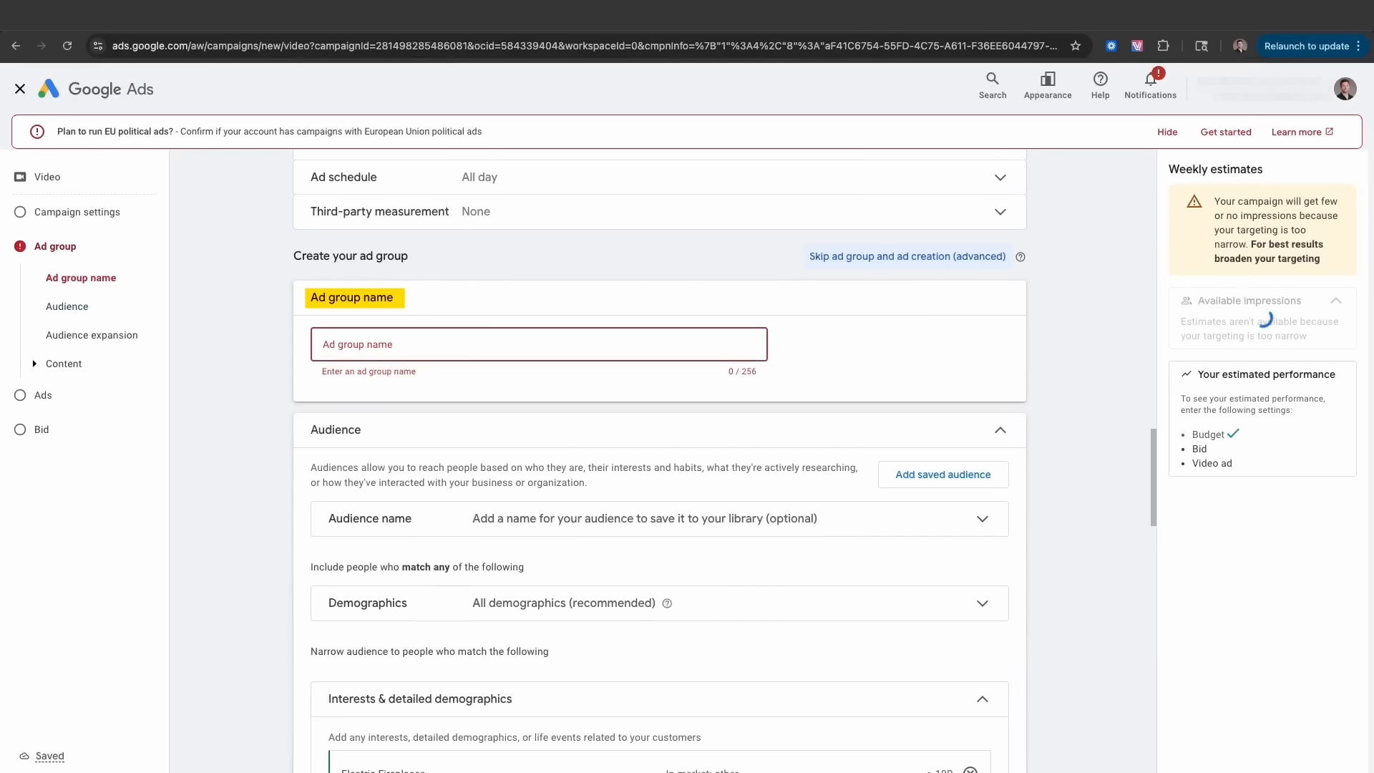
{"action": "type", "text": "In Market (Electric Firep"}
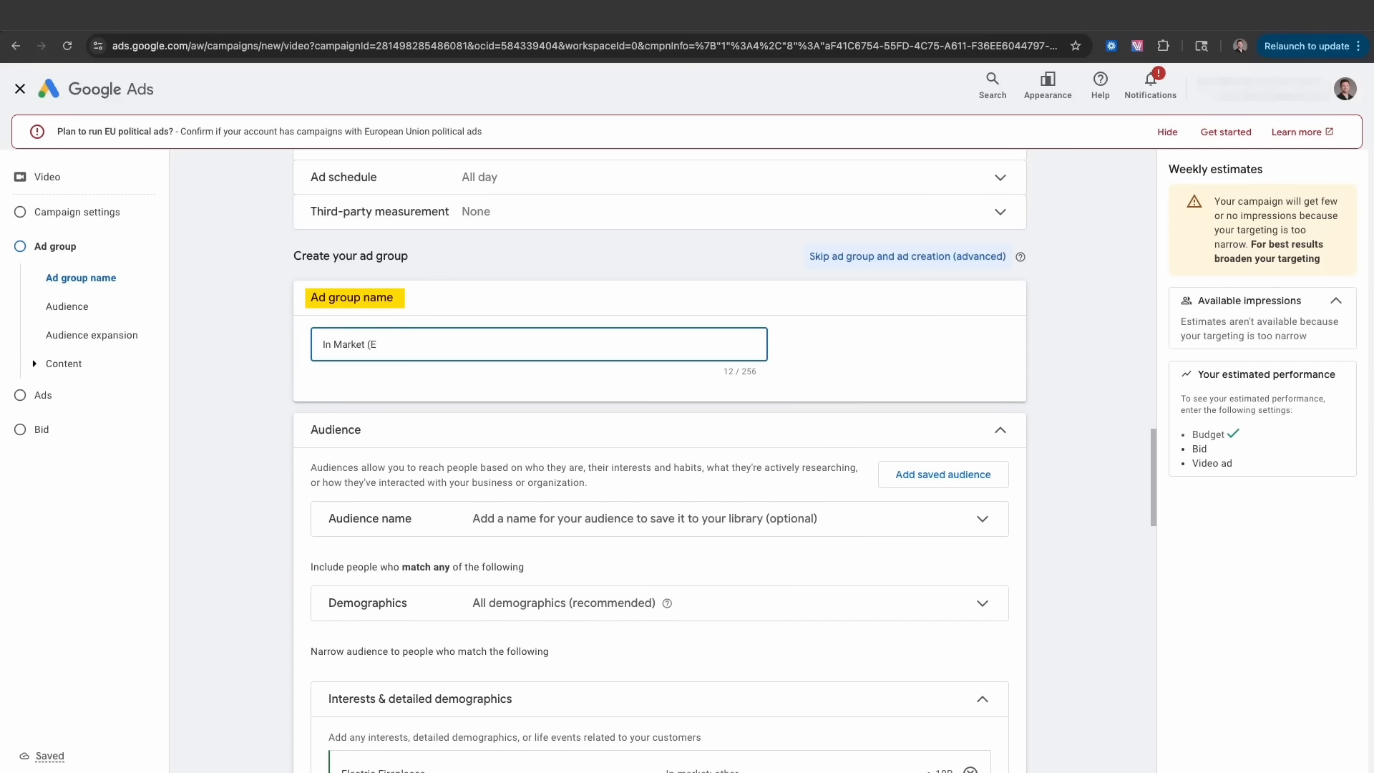
{"action": "type", "text": ")"}
{"action": "scroll", "coordinate": [359, 376], "scroll_direction": "down", "scroll_amount": 6}
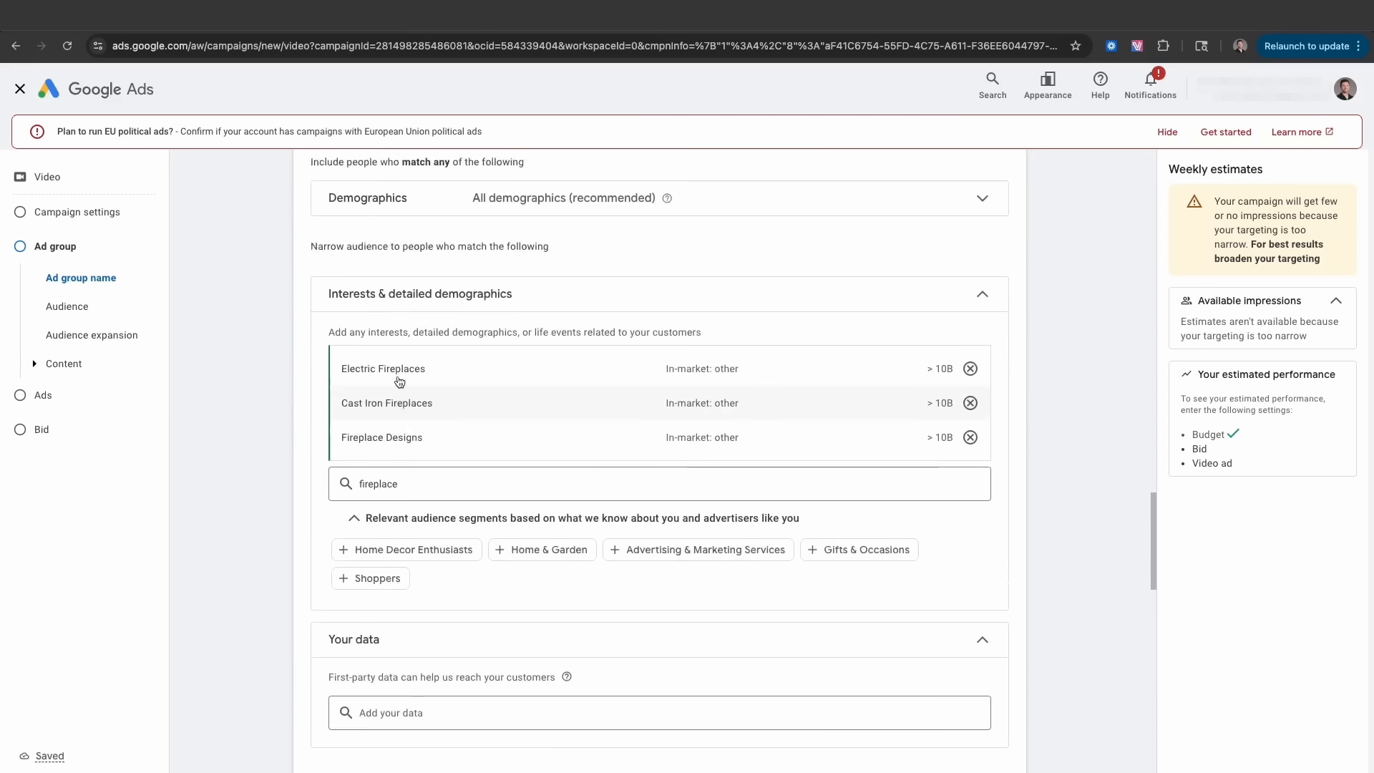
{"action": "scroll", "coordinate": [400, 379], "scroll_direction": "up", "scroll_amount": 2}
{"action": "scroll", "coordinate": [395, 401], "scroll_direction": "down", "scroll_amount": 2}
- Highlight the Affinity Audience and Life Event lines in the Docs plan, then return to Ads
{"action": "key", "text": "ctrl+Left"}
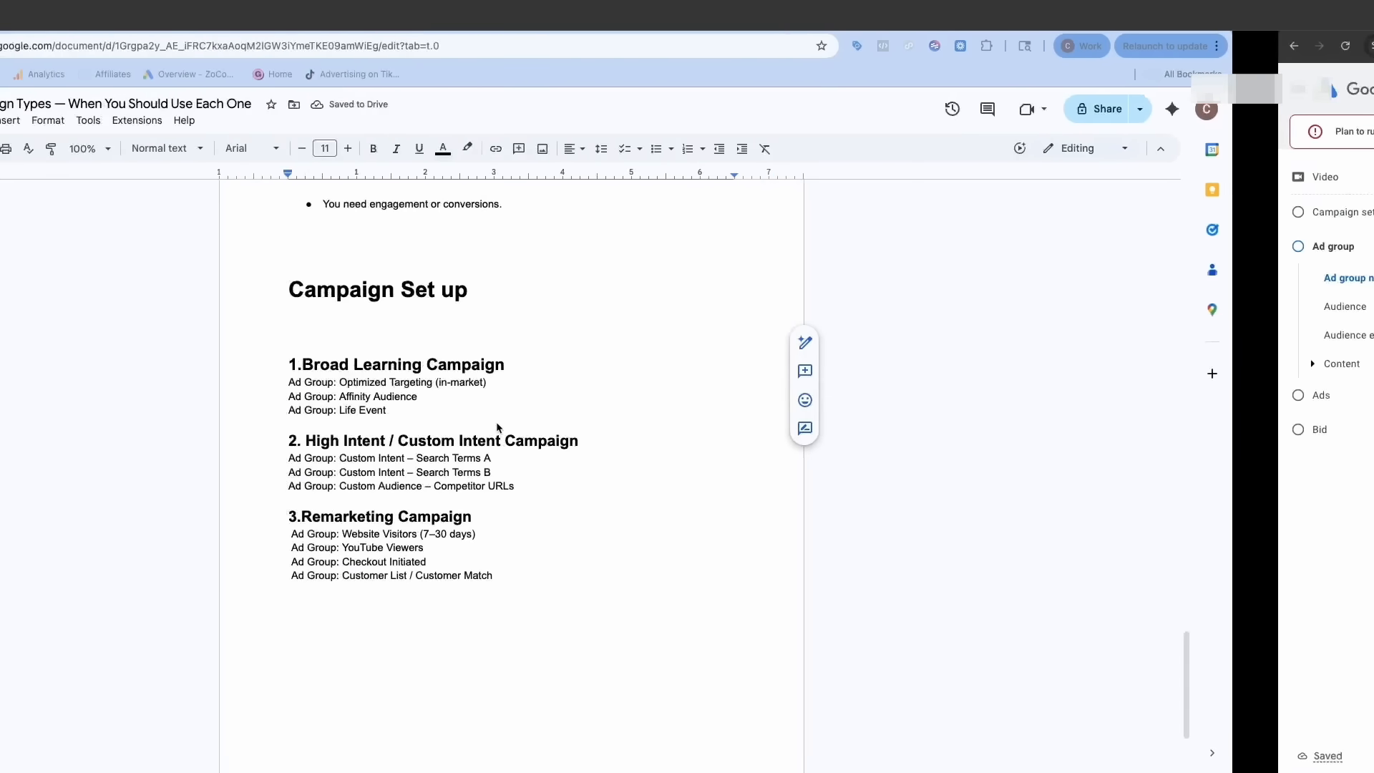
{"action": "left_click_drag", "start_coordinate": [430, 395], "coordinate": [530, 404]}
{"action": "key", "text": "ctrl+Right"}
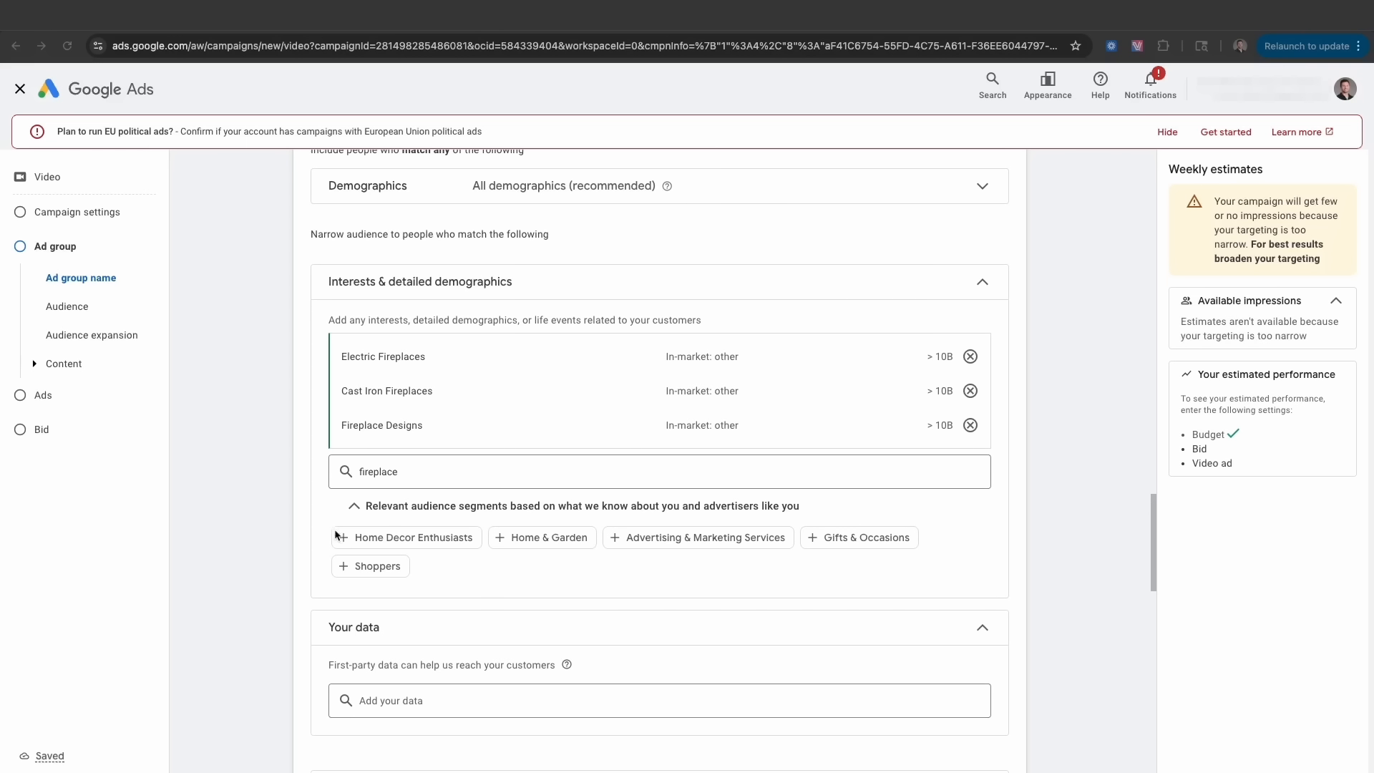
{"action": "scroll", "coordinate": [334, 535], "scroll_direction": "down", "scroll_amount": 7}
{"action": "scroll", "coordinate": [329, 524], "scroll_direction": "down", "scroll_amount": 1}
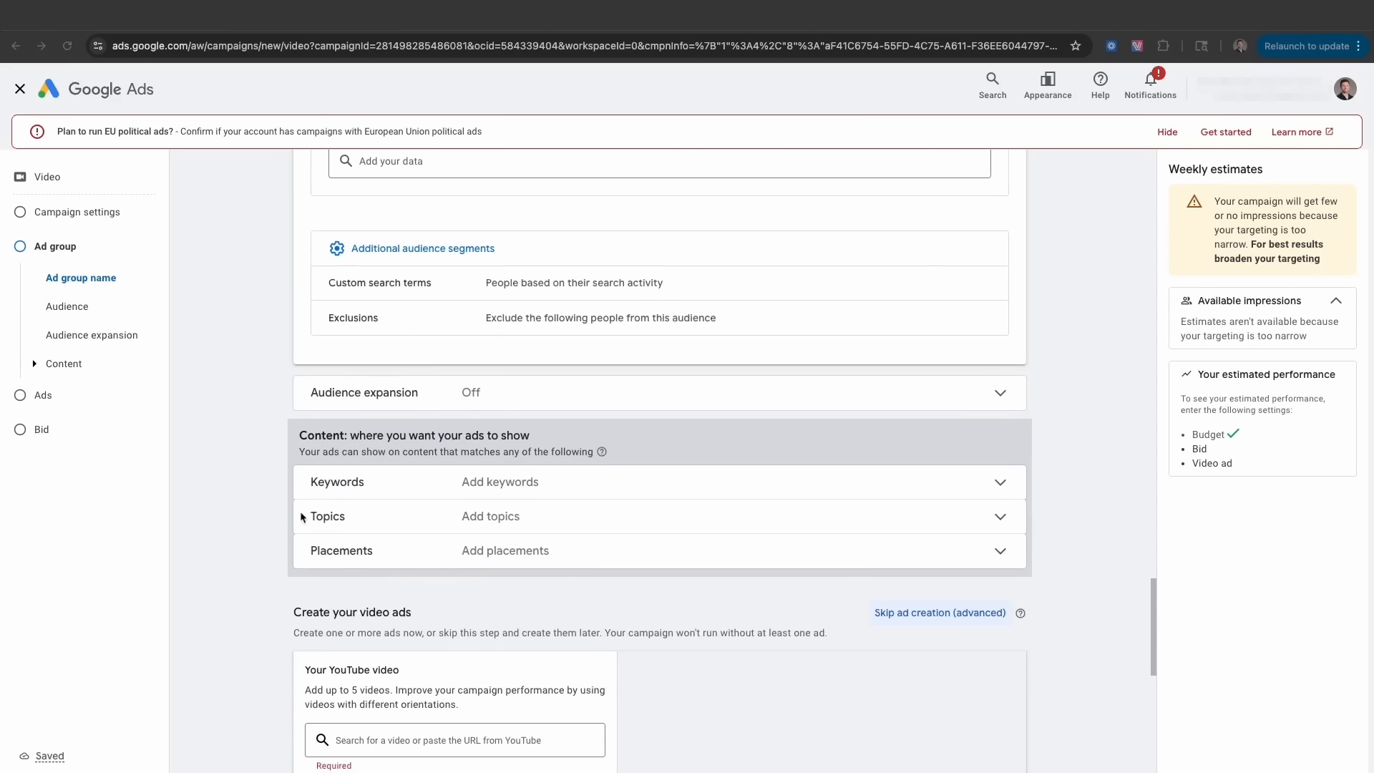
{"action": "scroll", "coordinate": [341, 493], "scroll_direction": "up", "scroll_amount": 4}
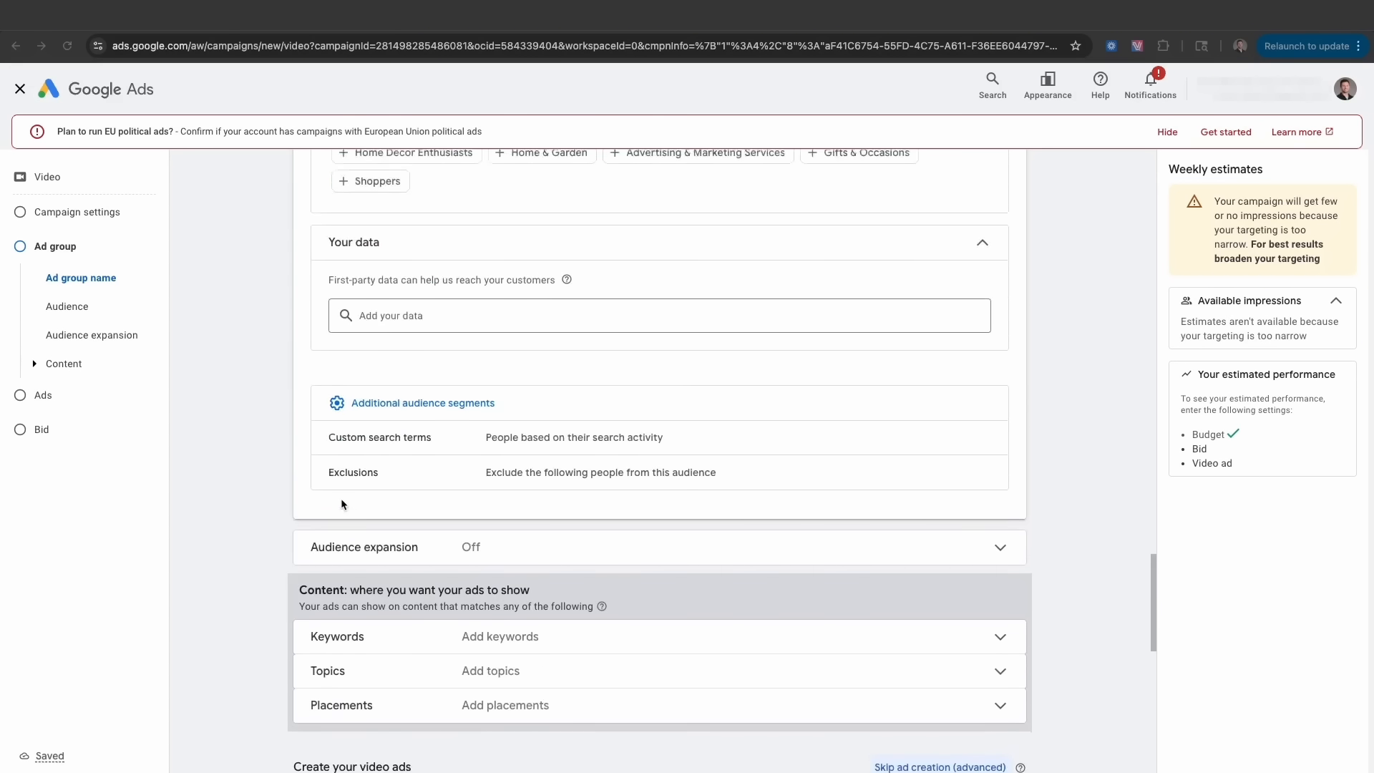
{"action": "scroll", "coordinate": [340, 498], "scroll_direction": "down", "scroll_amount": 5}
{"action": "scroll", "coordinate": [340, 499], "scroll_direction": "up", "scroll_amount": 4}
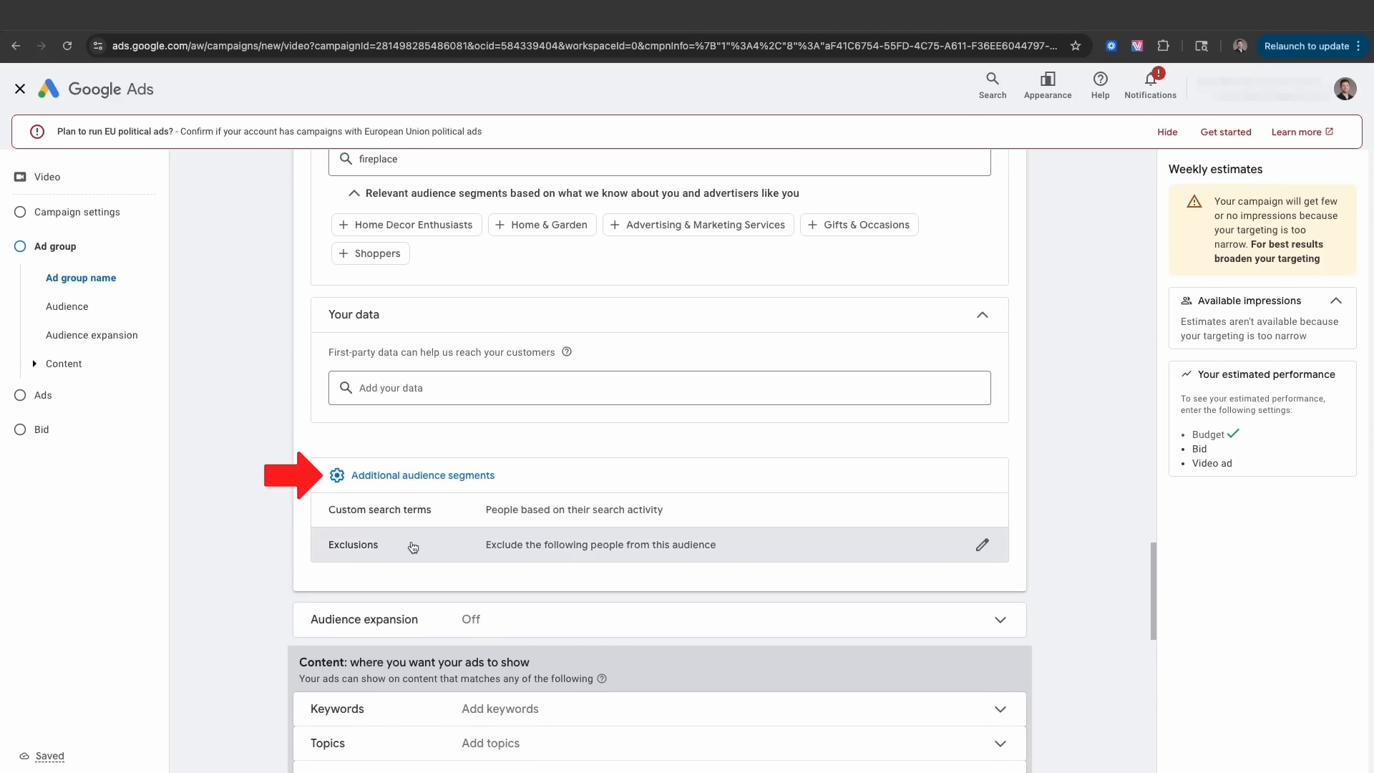
{"action": "left_click", "coordinate": [427, 479]}
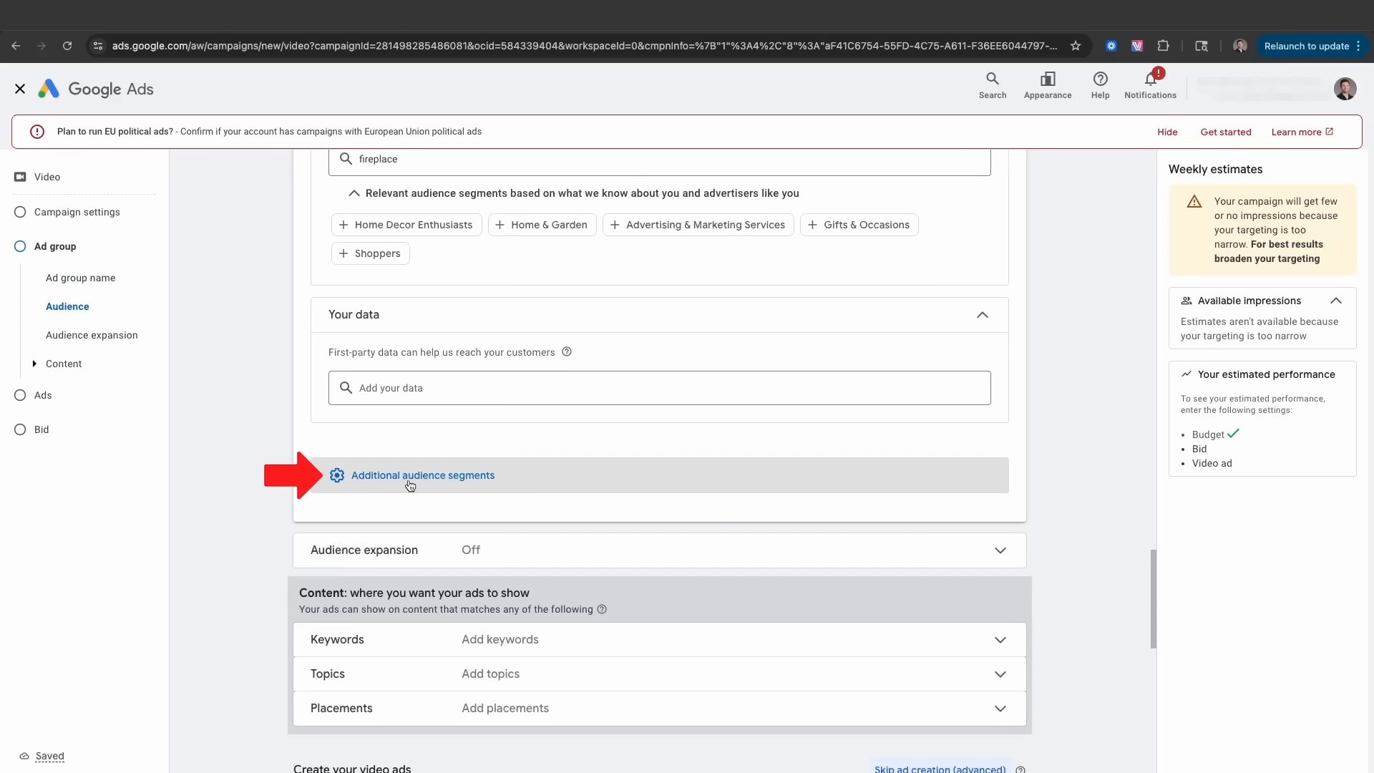
{"action": "left_click", "coordinate": [419, 480]}
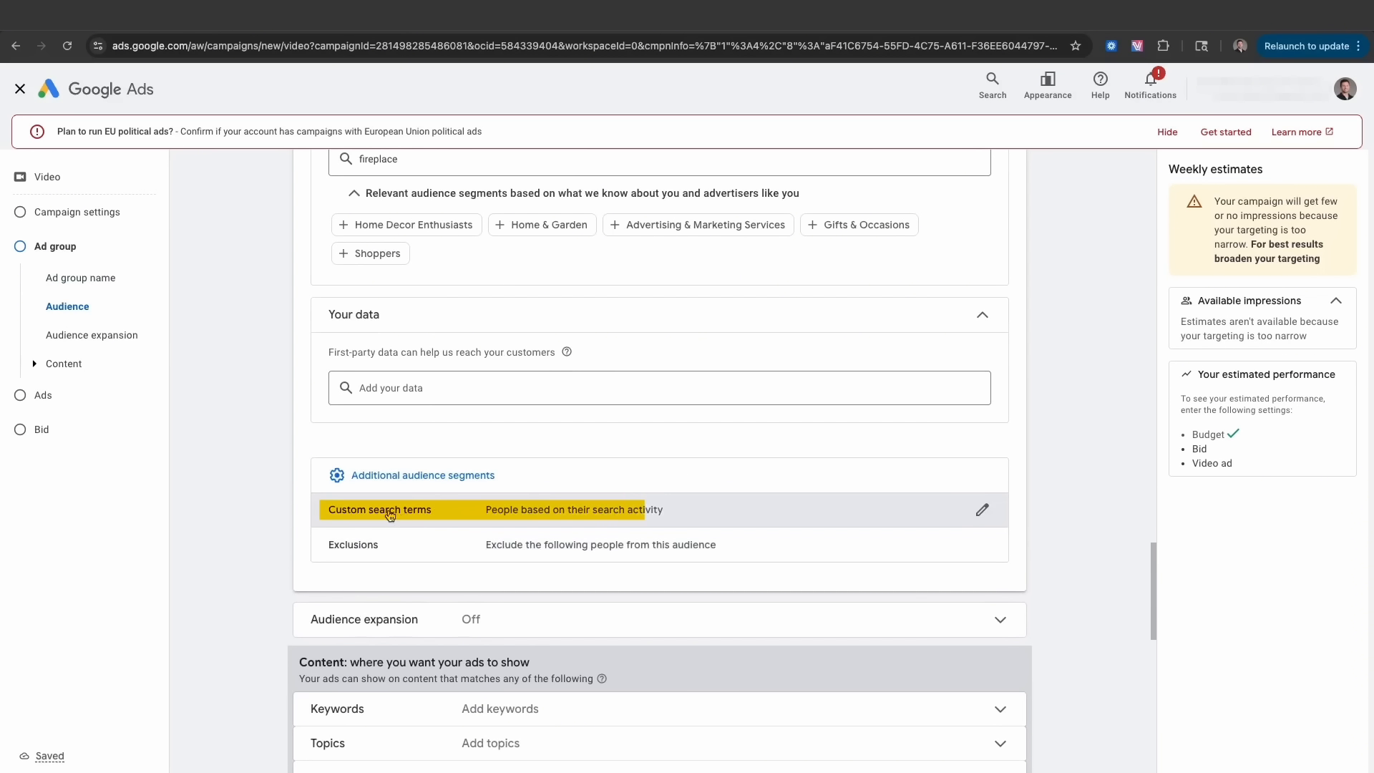
{"action": "left_click", "coordinate": [983, 545]}
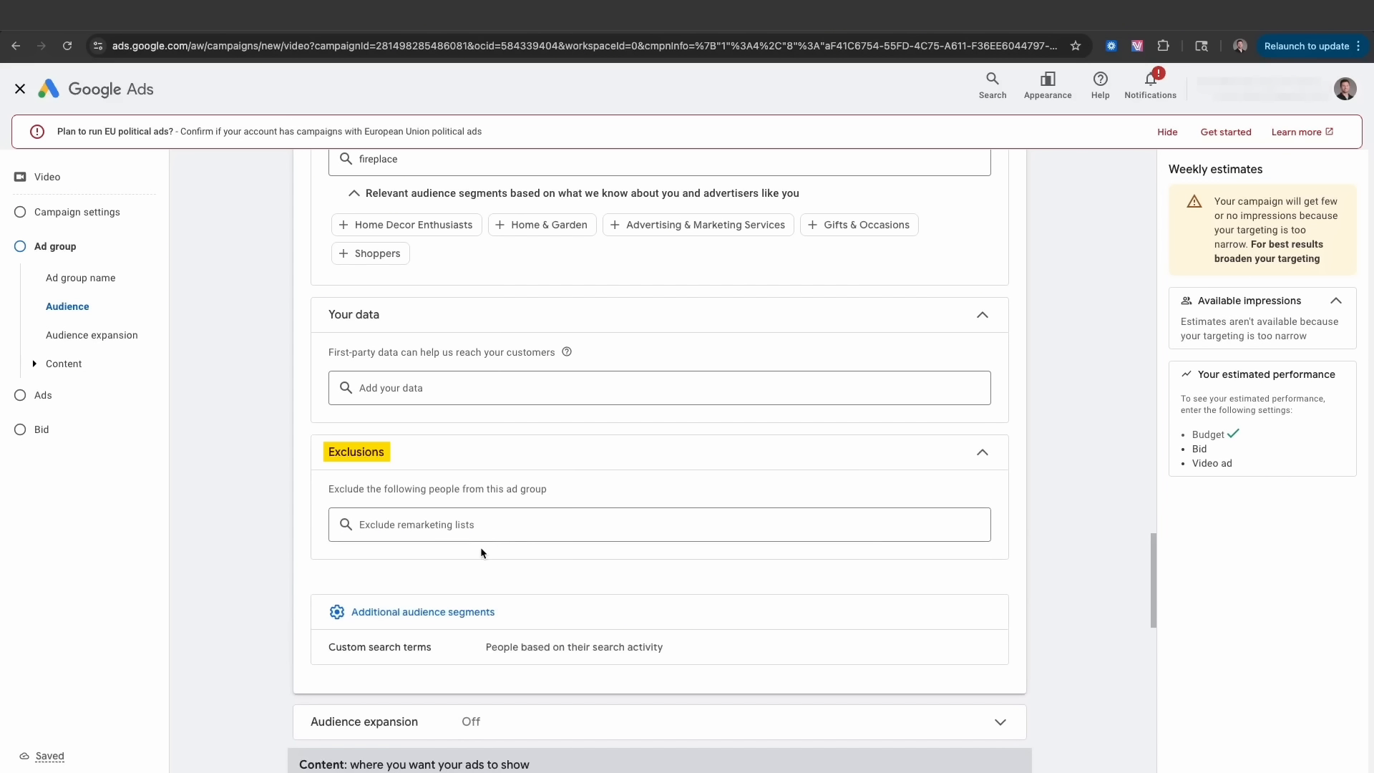
{"action": "left_click", "coordinate": [476, 526]}
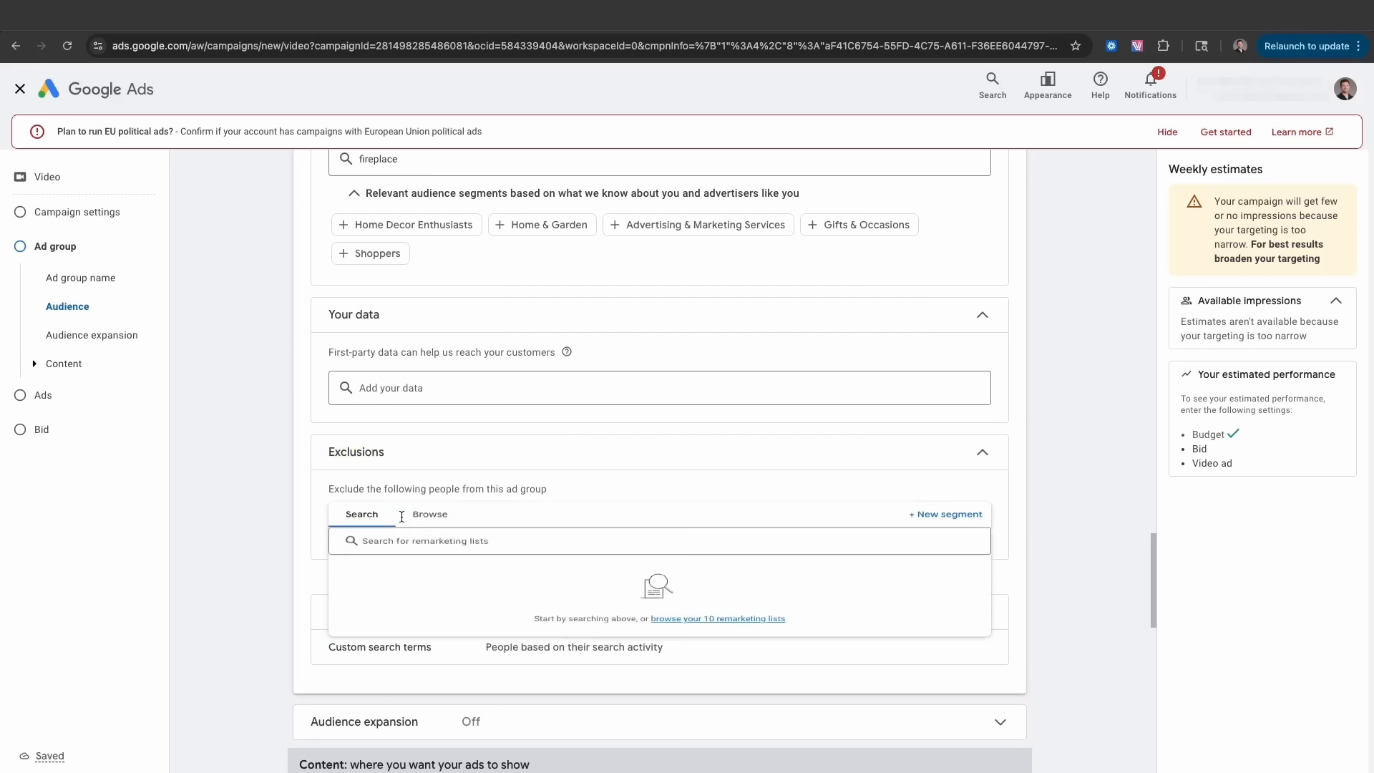
{"action": "left_click", "coordinate": [423, 532]}
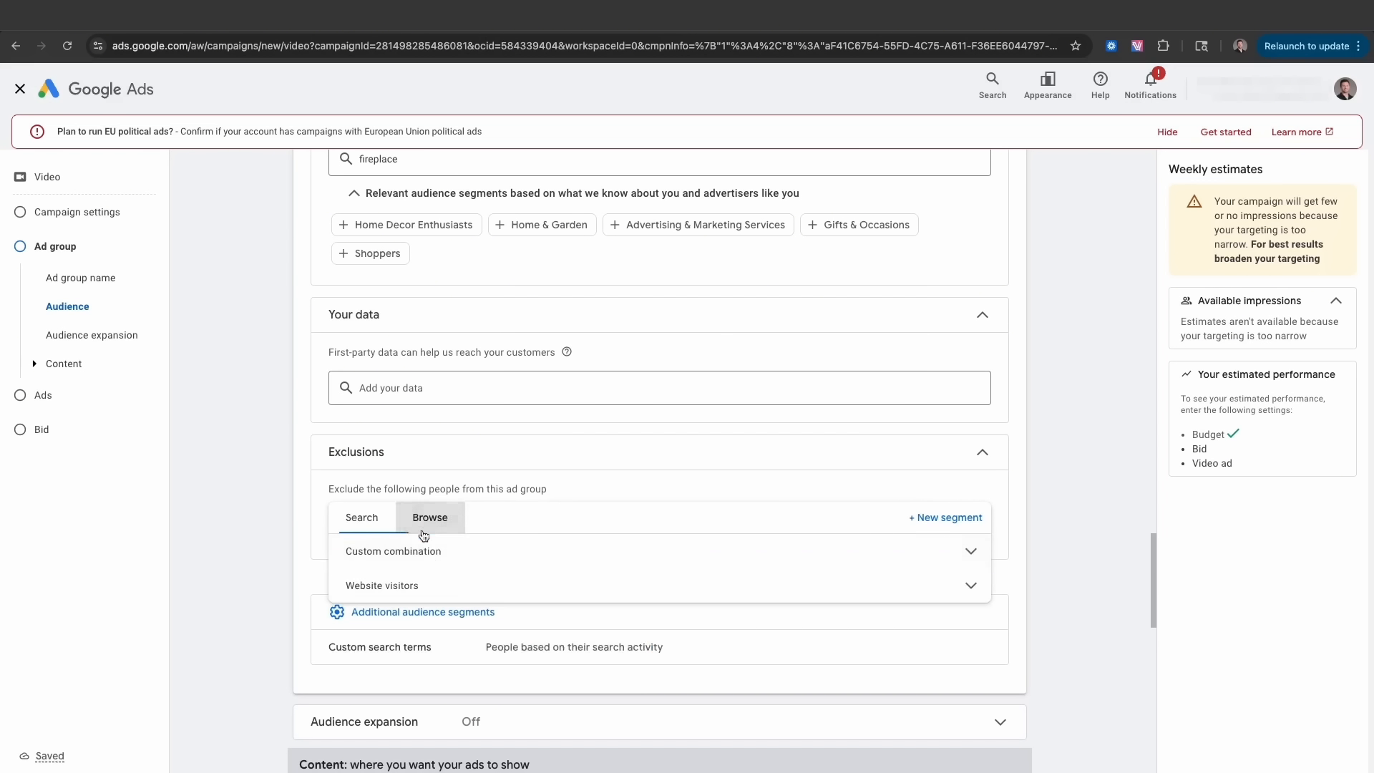
{"action": "left_click", "coordinate": [394, 585]}
{"action": "scroll", "coordinate": [457, 601], "scroll_direction": "down", "scroll_amount": 1}
{"action": "left_click", "coordinate": [272, 543]}
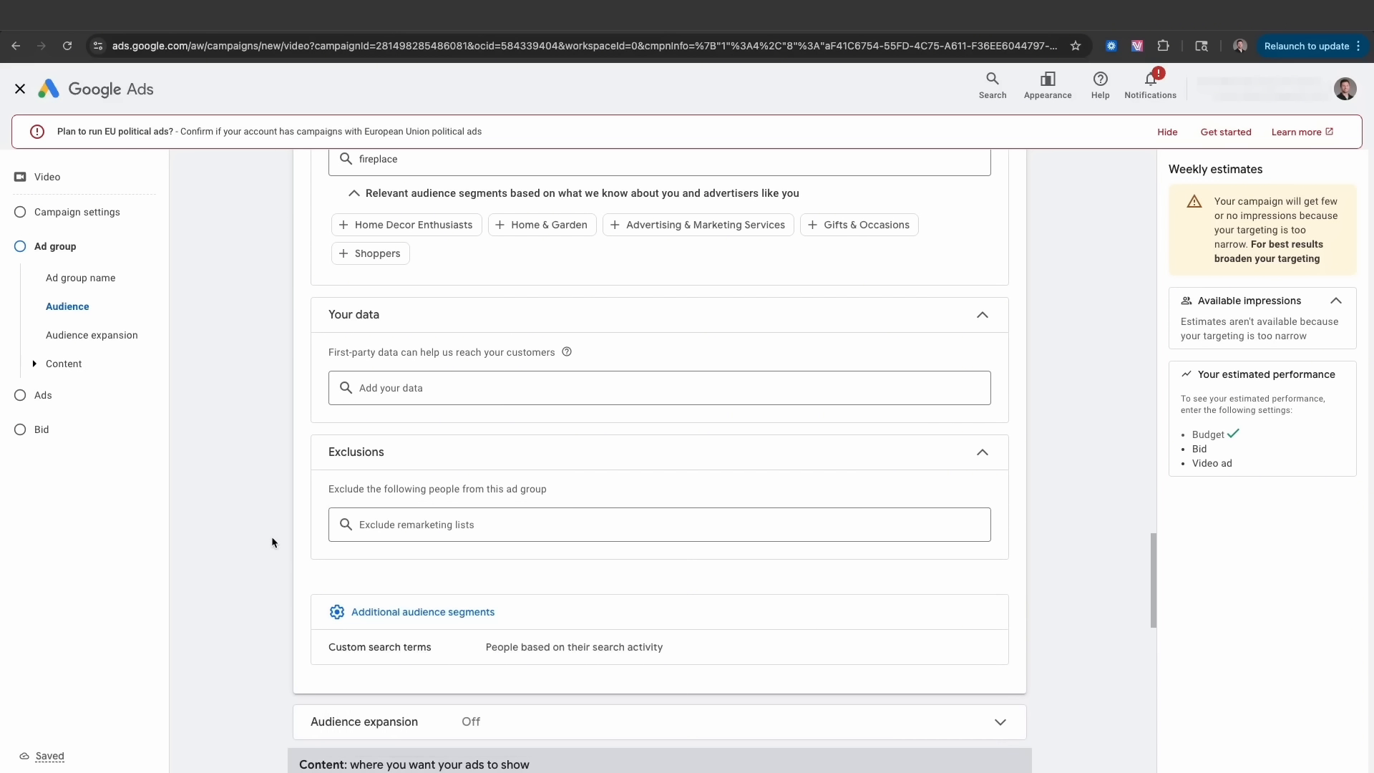
{"action": "scroll", "coordinate": [329, 424], "scroll_direction": "down", "scroll_amount": 6}
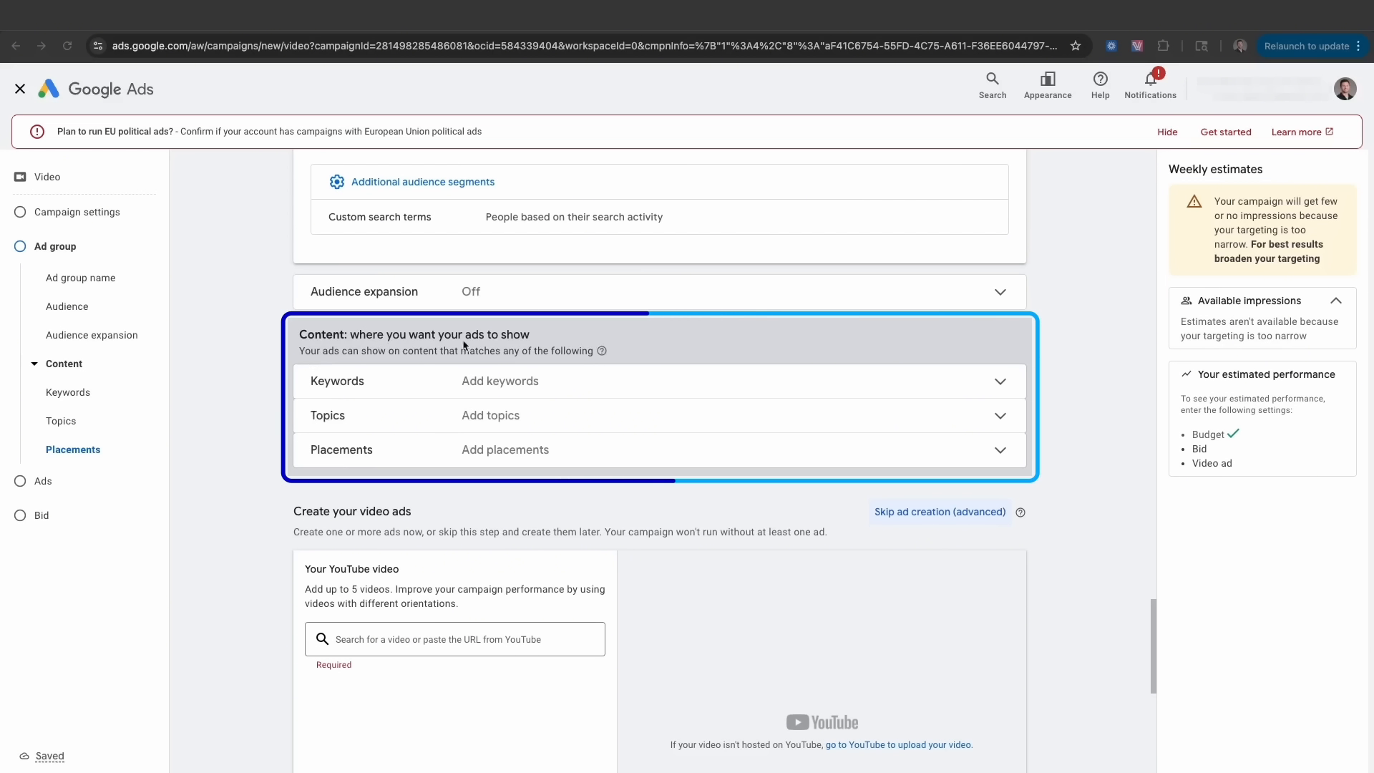
- Review the Campaign Set up list in the Docs plan, then head to the Creatify home page
{"action": "key", "text": "ctrl+Left"}
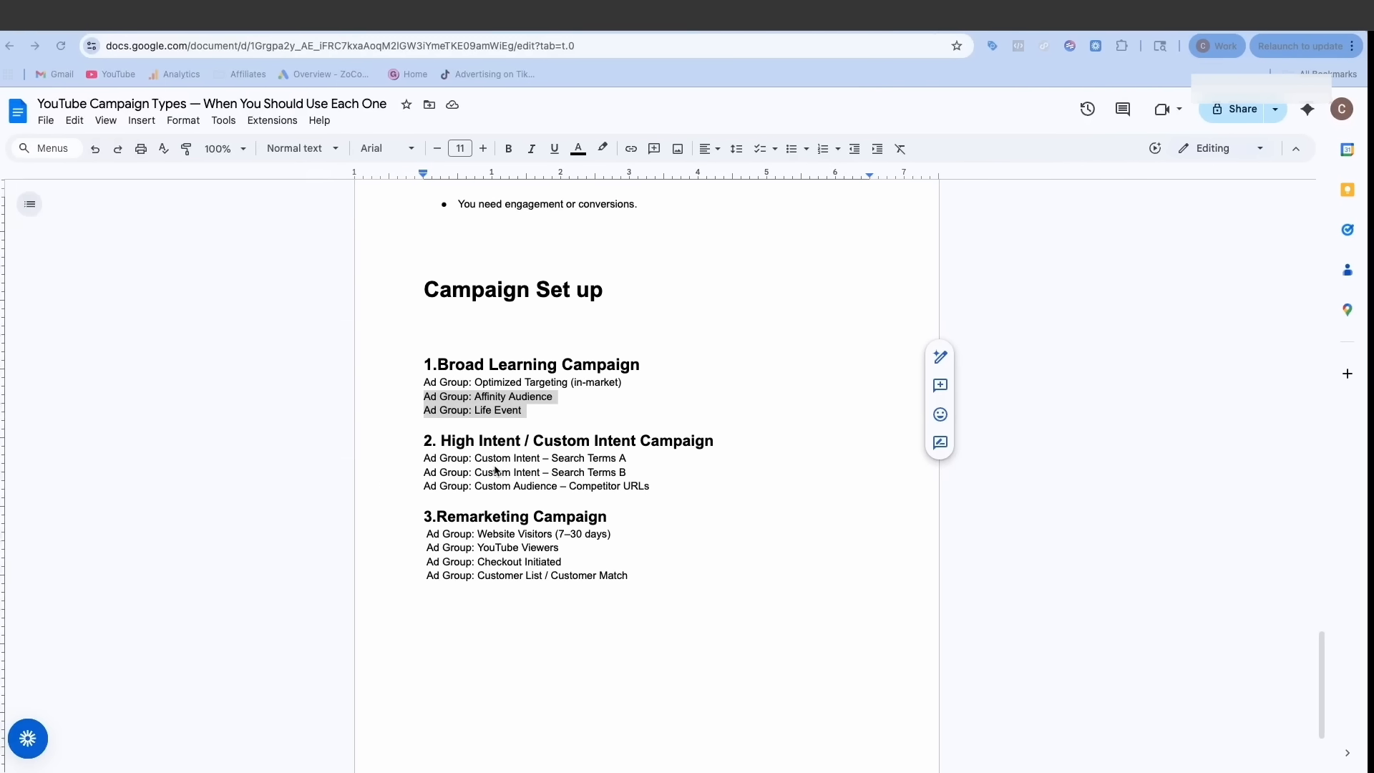
{"action": "key", "text": "ctrl+Right"}
{"action": "left_click", "coordinate": [43, 482]}
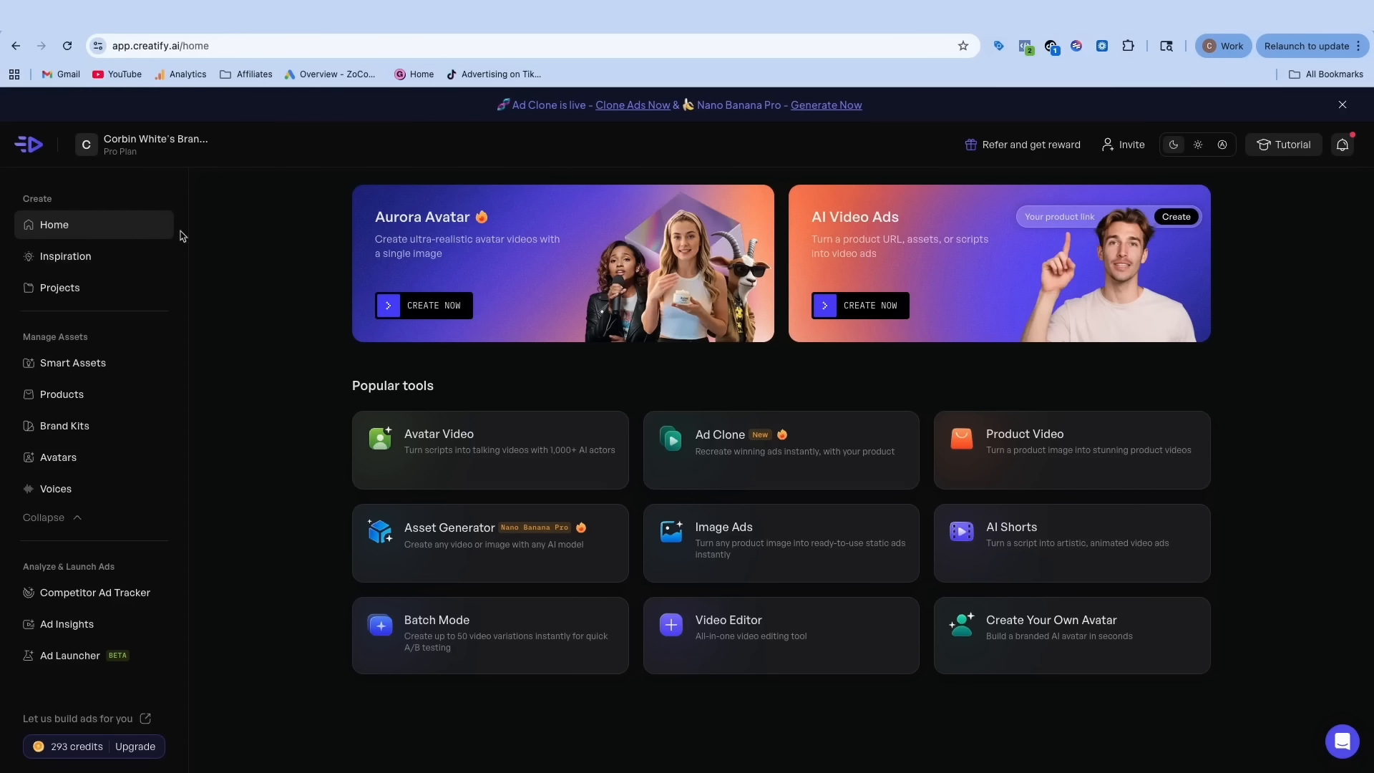
- In Asset Generator, choose Image to video with Sora 2 and paste the hook prompt
{"action": "left_click", "coordinate": [450, 542]}
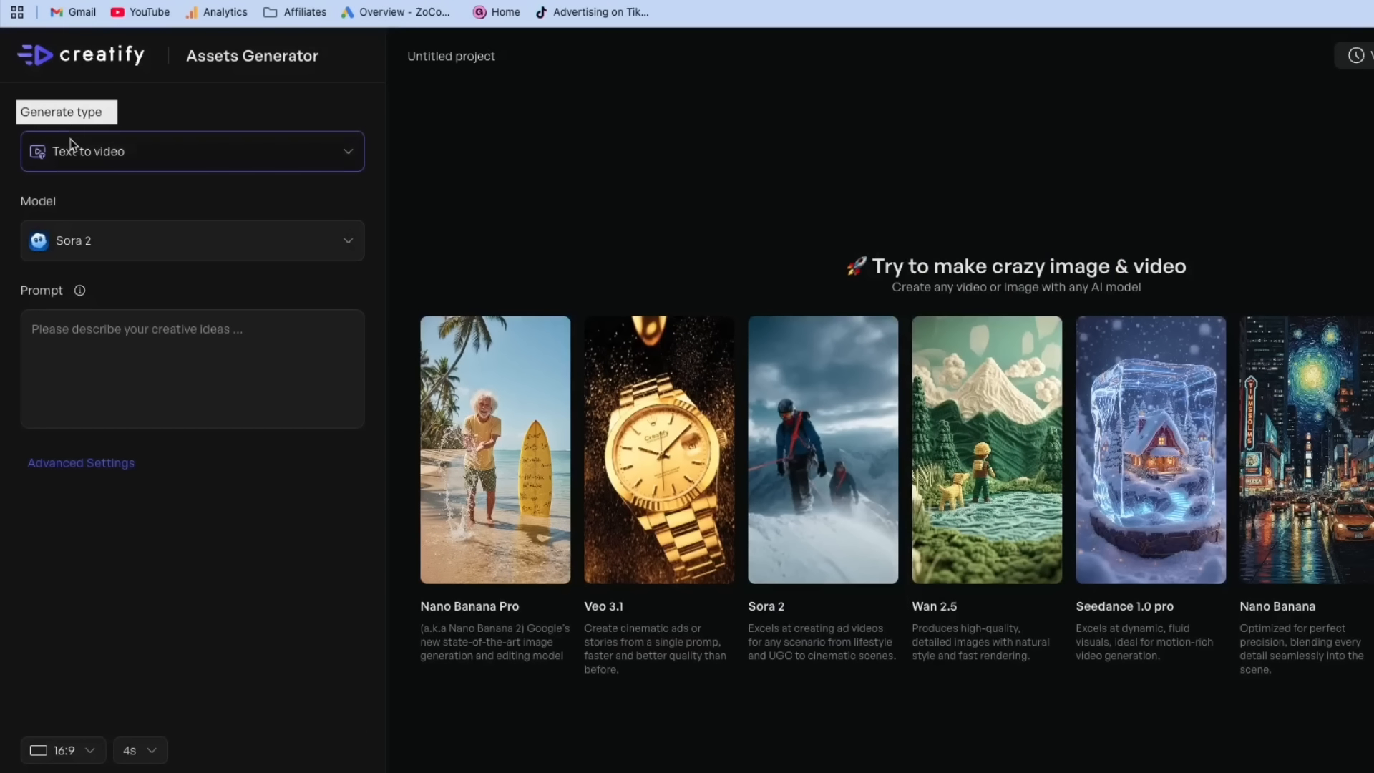
{"action": "left_click", "coordinate": [182, 160]}
{"action": "left_click", "coordinate": [132, 261]}
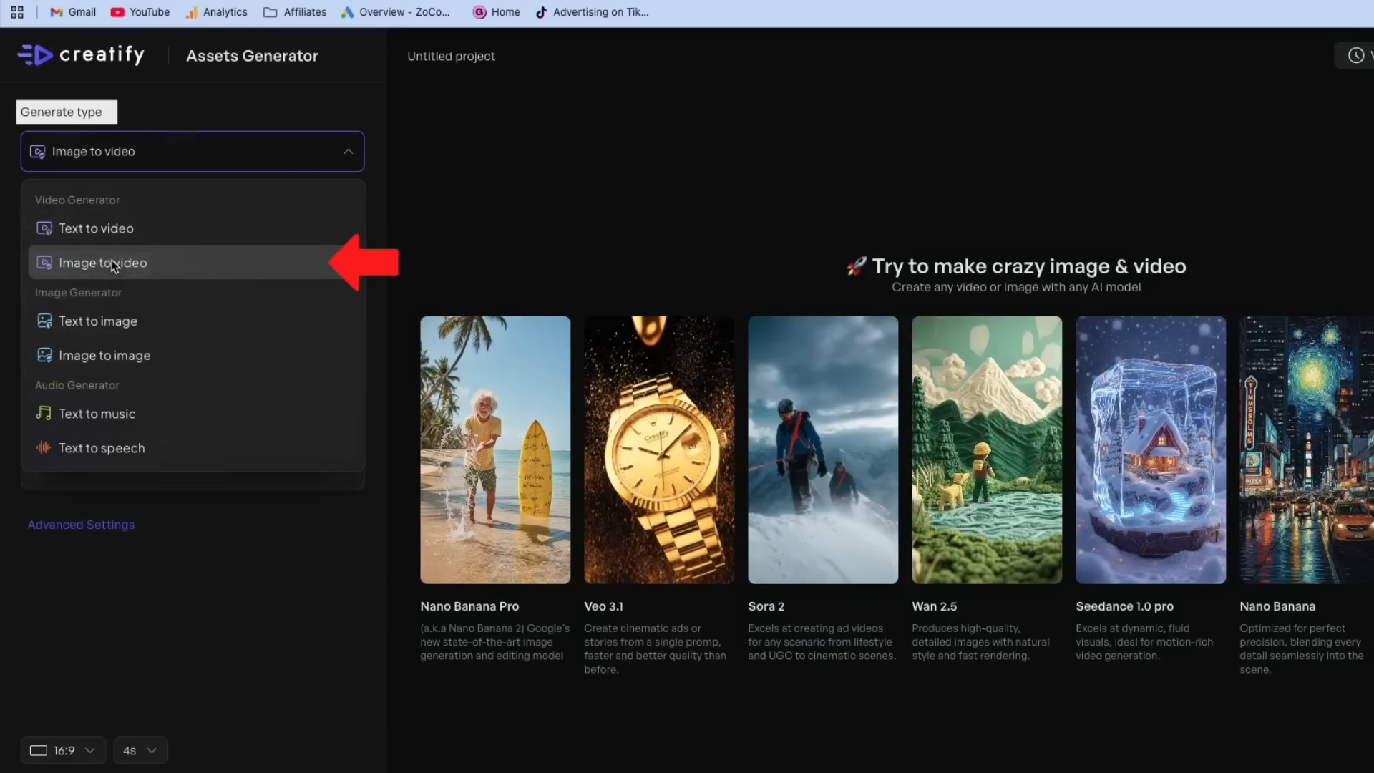
{"action": "left_click", "coordinate": [72, 243]}
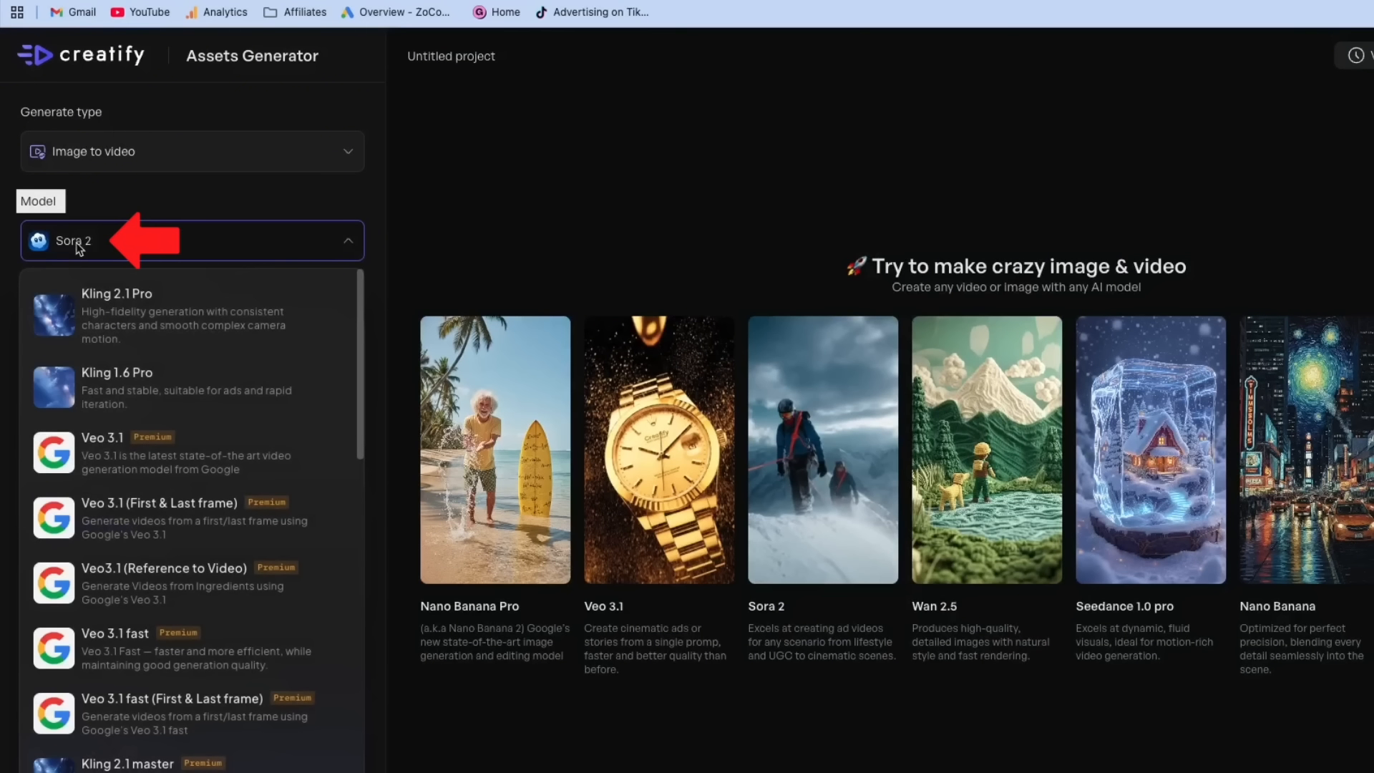
{"action": "left_click", "coordinate": [258, 202]}
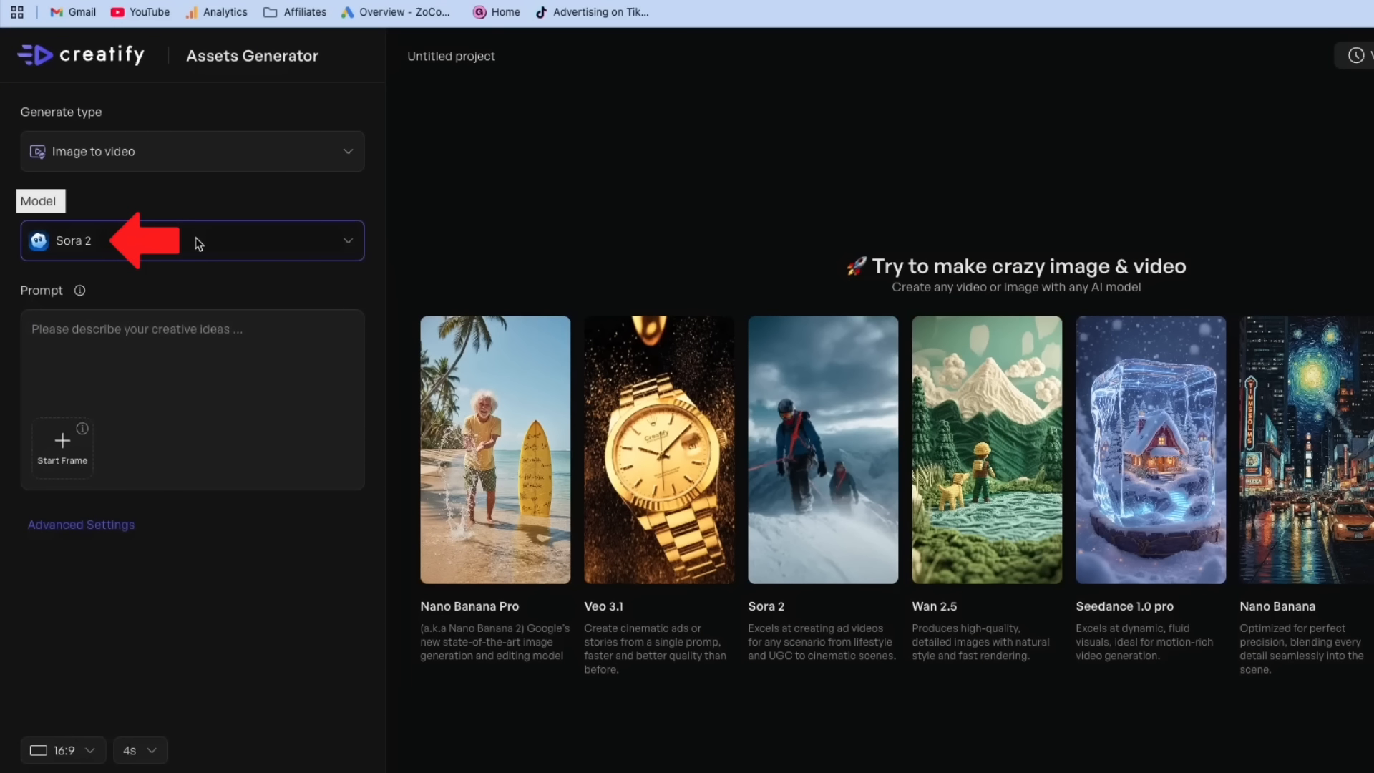
{"action": "left_click", "coordinate": [109, 341]}
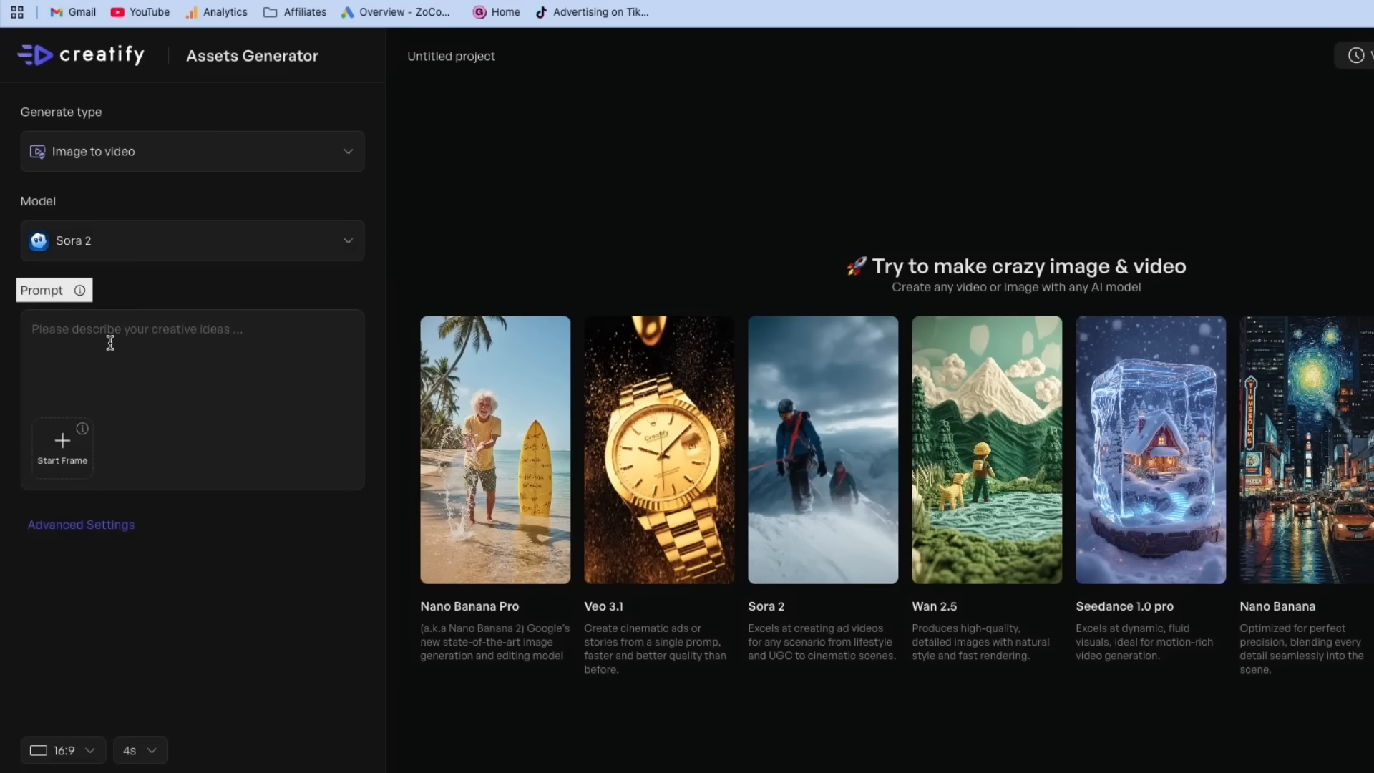
{"action": "type", "text": "Create me a YouTube style video with a strong hook and fast pace for retention"}
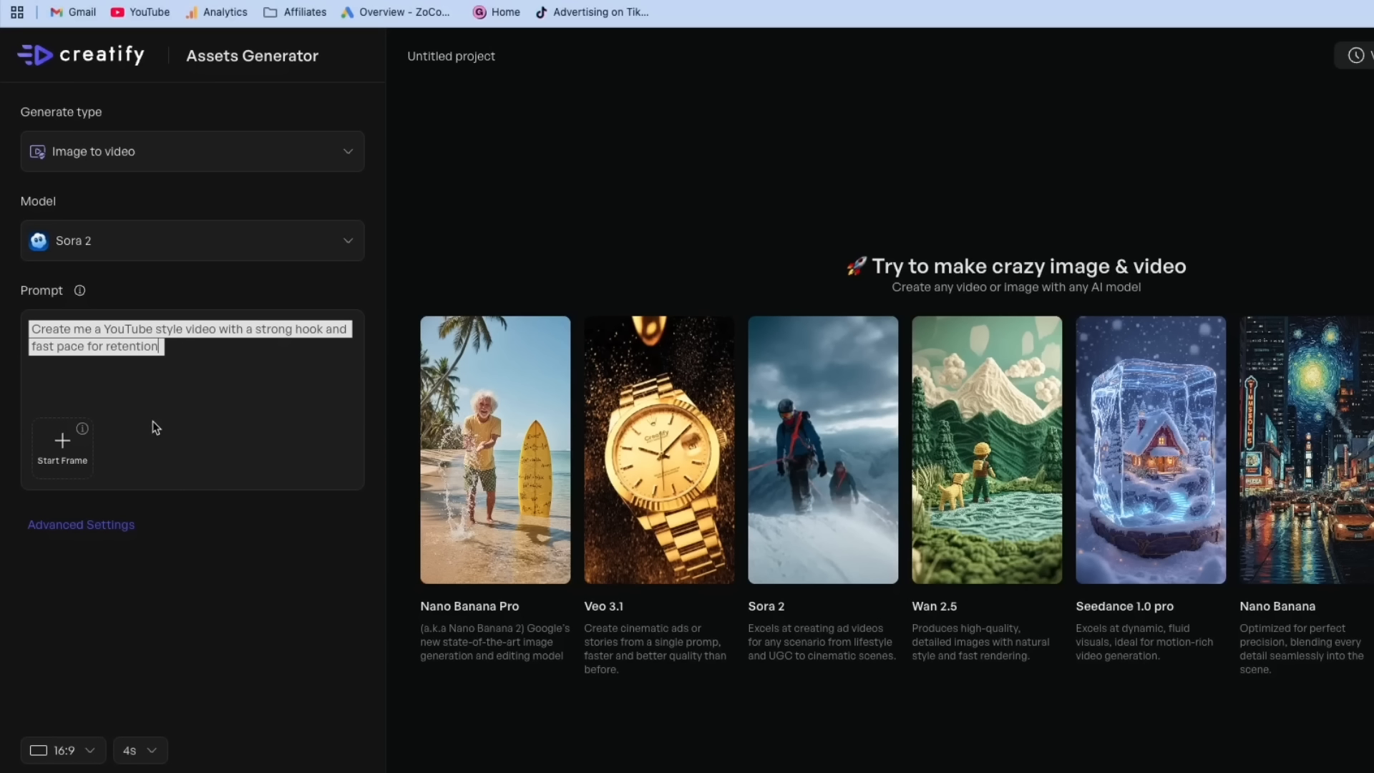
- Add the fireplace product image as start frame, keep 16:9, and start generating
{"action": "left_click", "coordinate": [62, 449]}
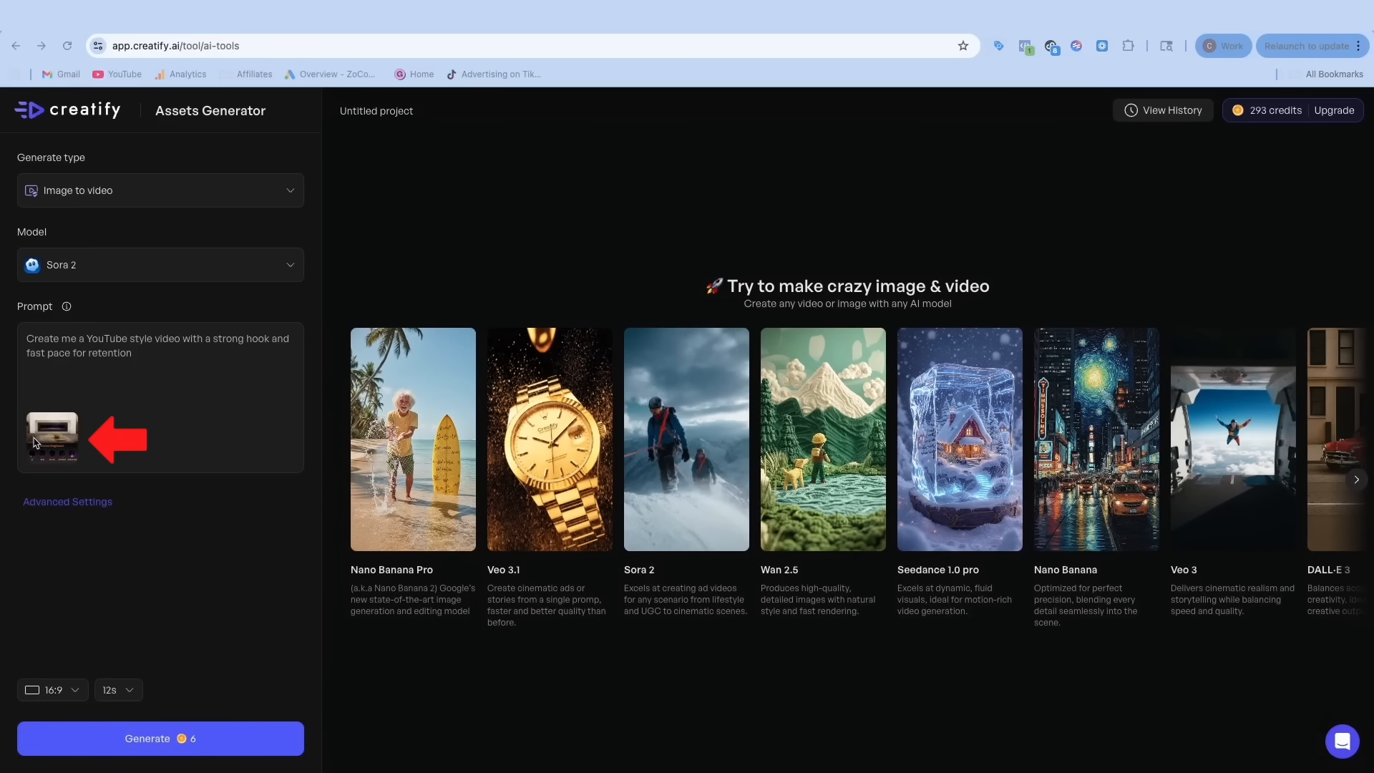
{"action": "left_click", "coordinate": [54, 690]}
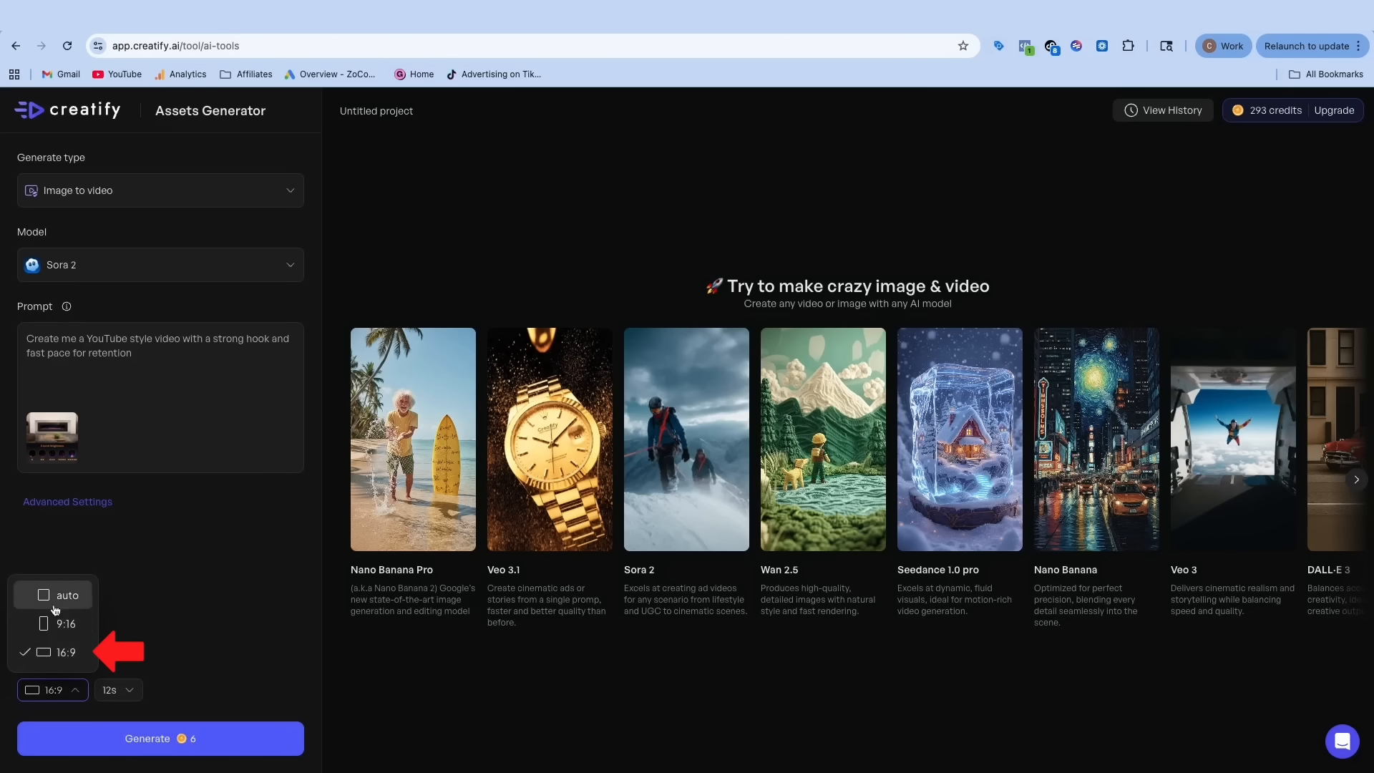
{"action": "left_click", "coordinate": [199, 629]}
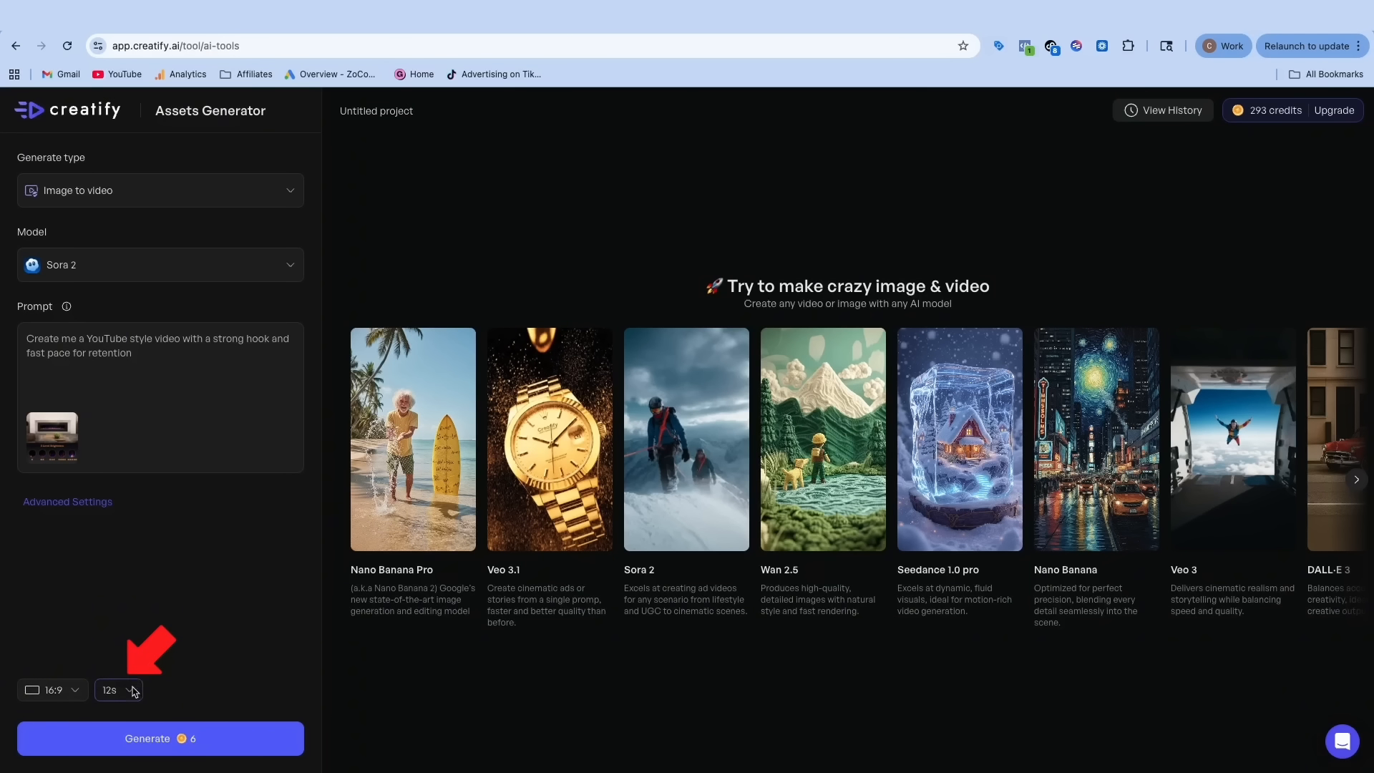
{"action": "left_click", "coordinate": [185, 739]}
- Wait for the 12-second fireplace video, close its preview, and download it
{"action": "left_click_drag", "start_coordinate": [719, 379], "coordinate": [867, 388]}
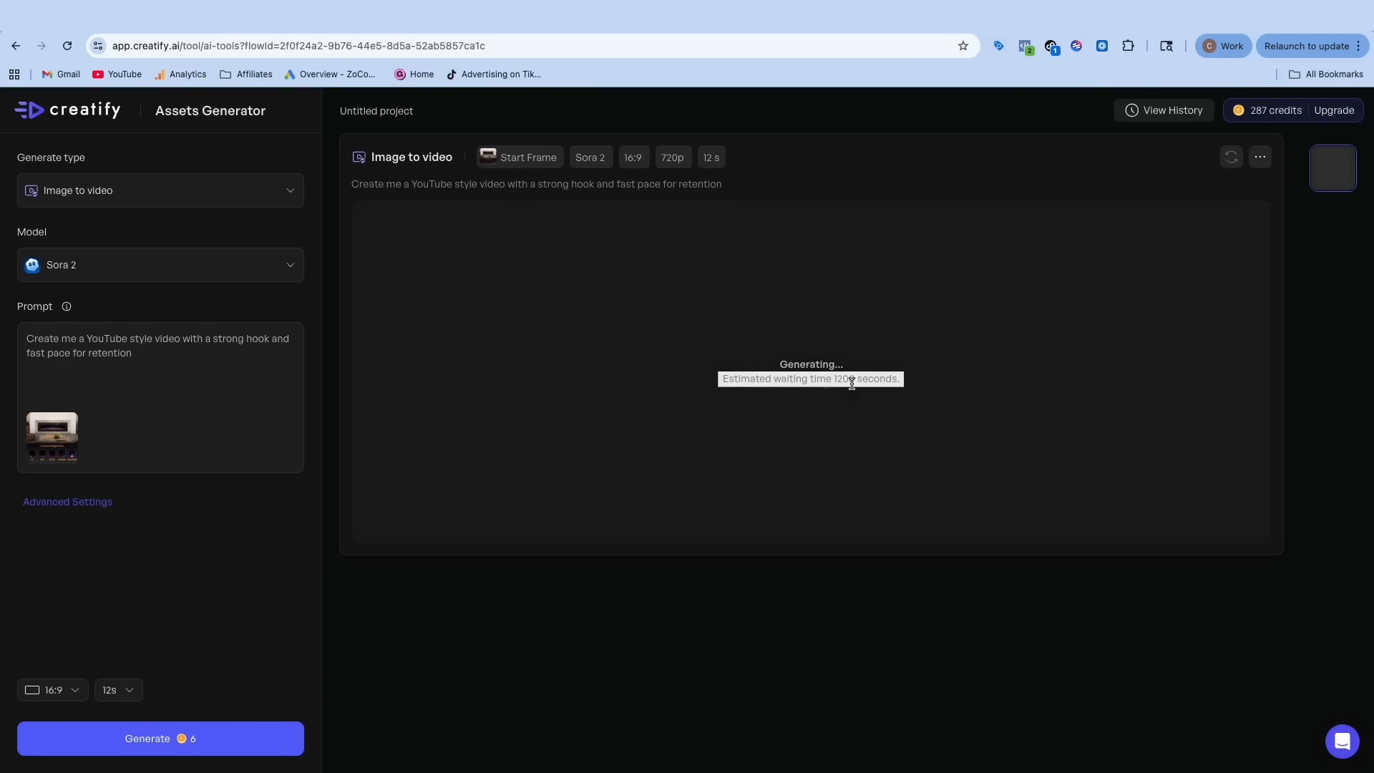
{"action": "left_click", "coordinate": [852, 383]}
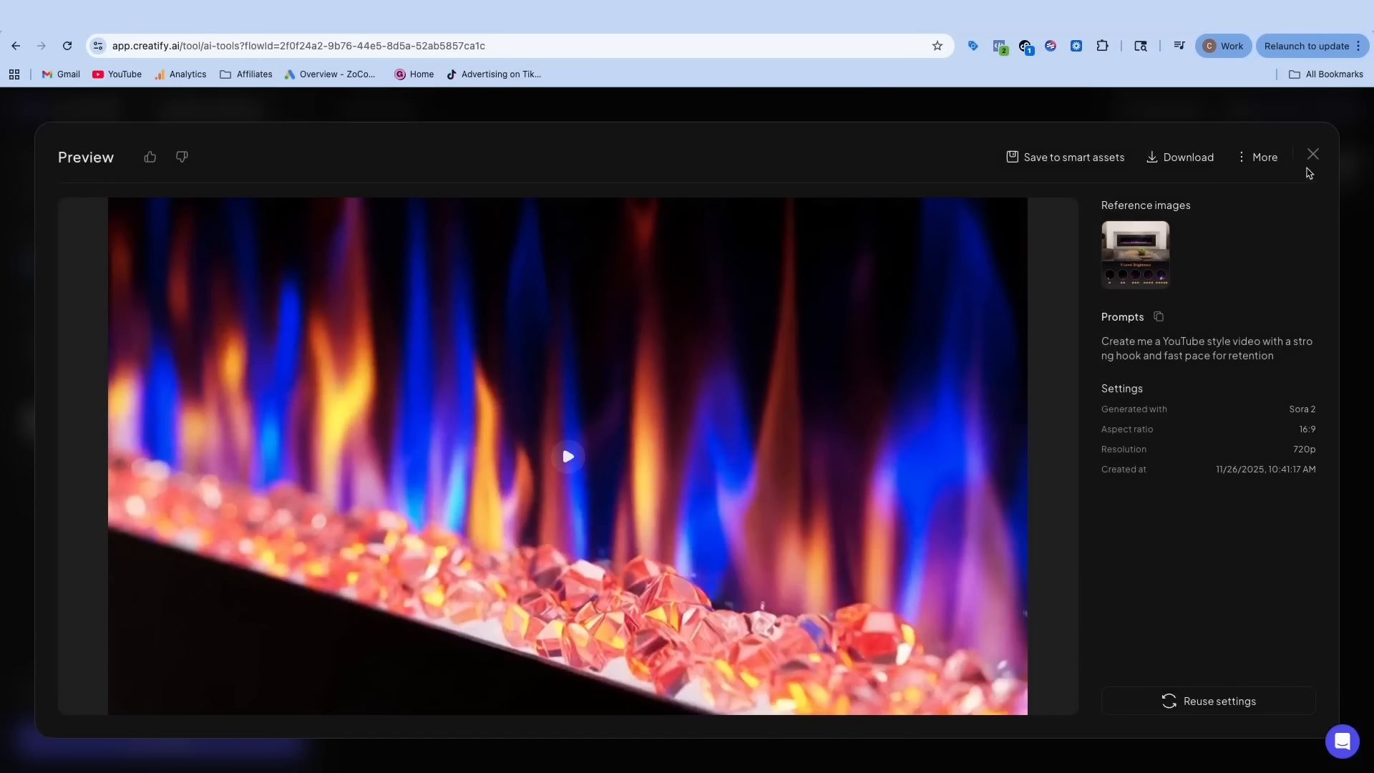
{"action": "left_click", "coordinate": [1312, 155]}
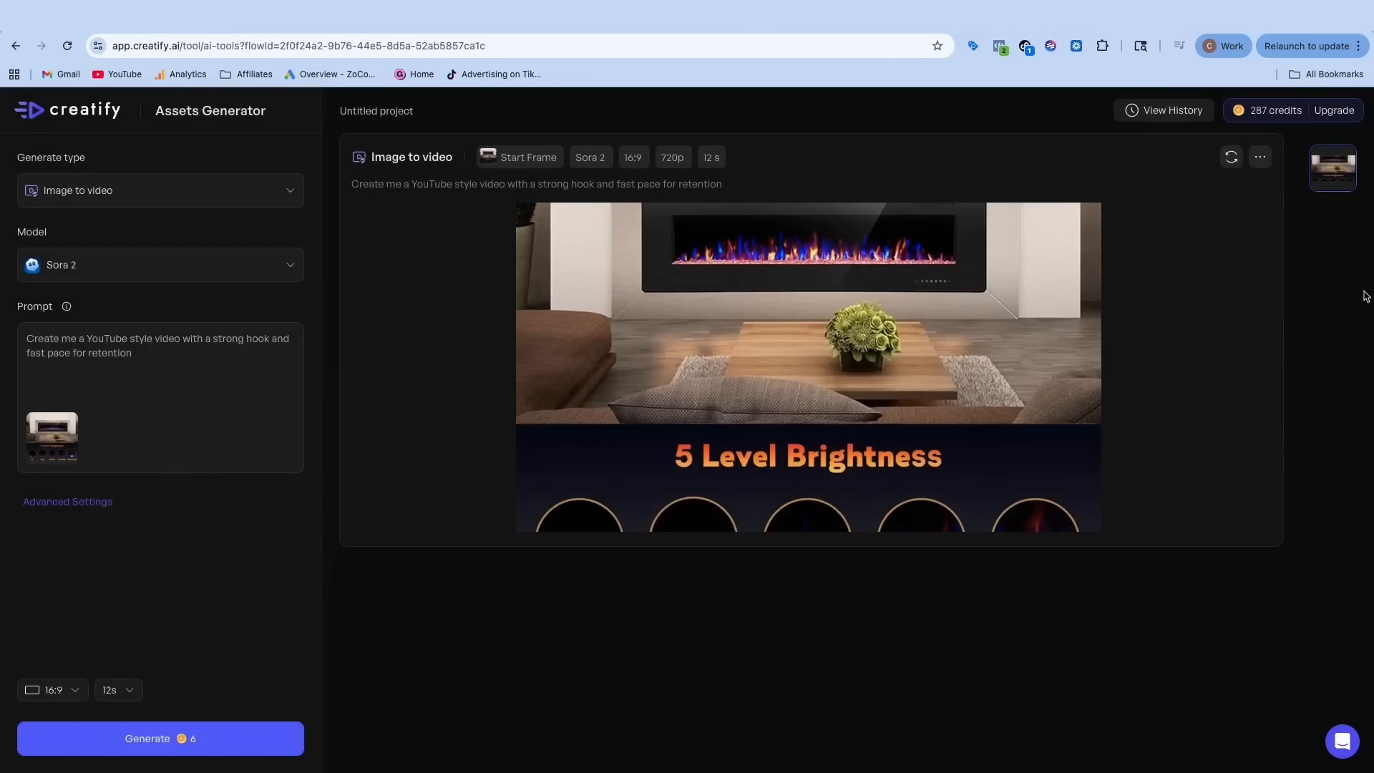
{"action": "left_click", "coordinate": [1260, 156]}
{"action": "left_click", "coordinate": [1246, 195]}
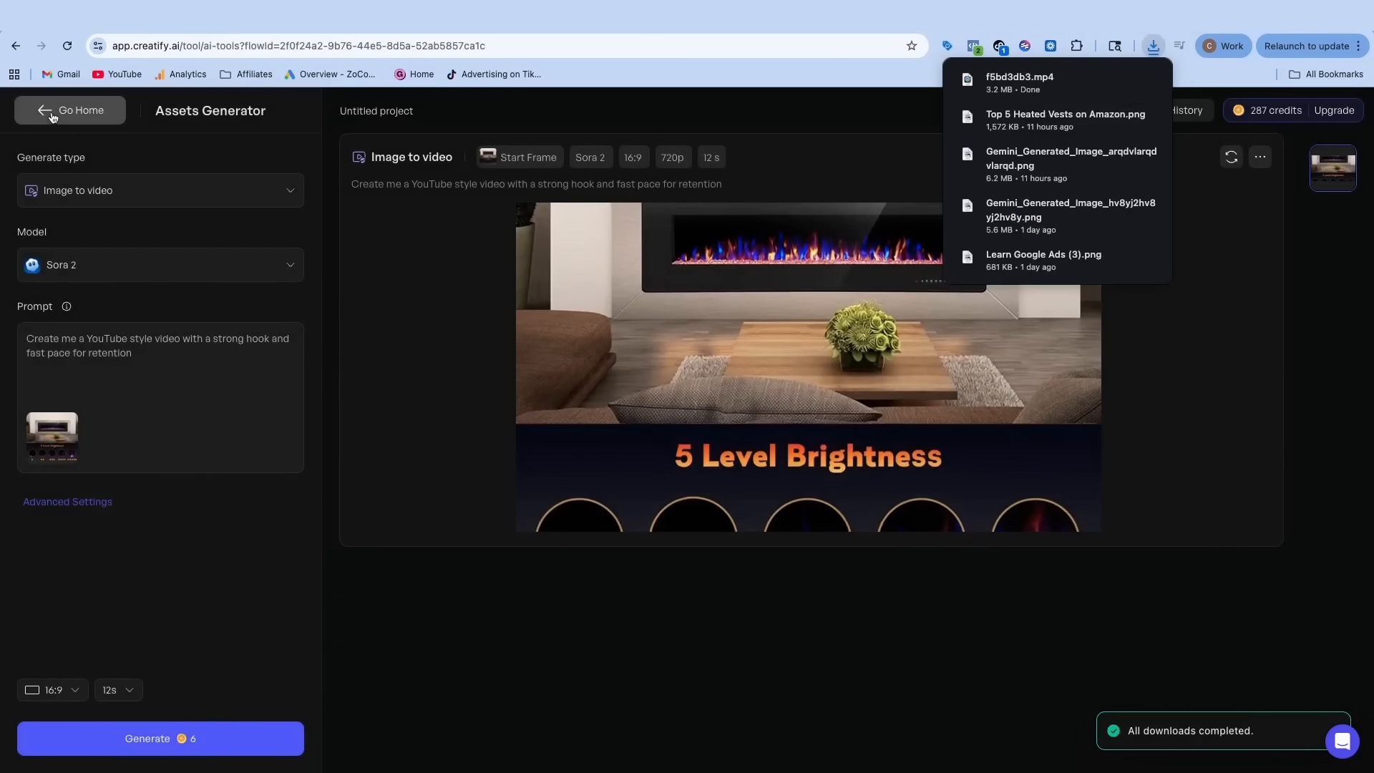
{"action": "left_click", "coordinate": [29, 109]}
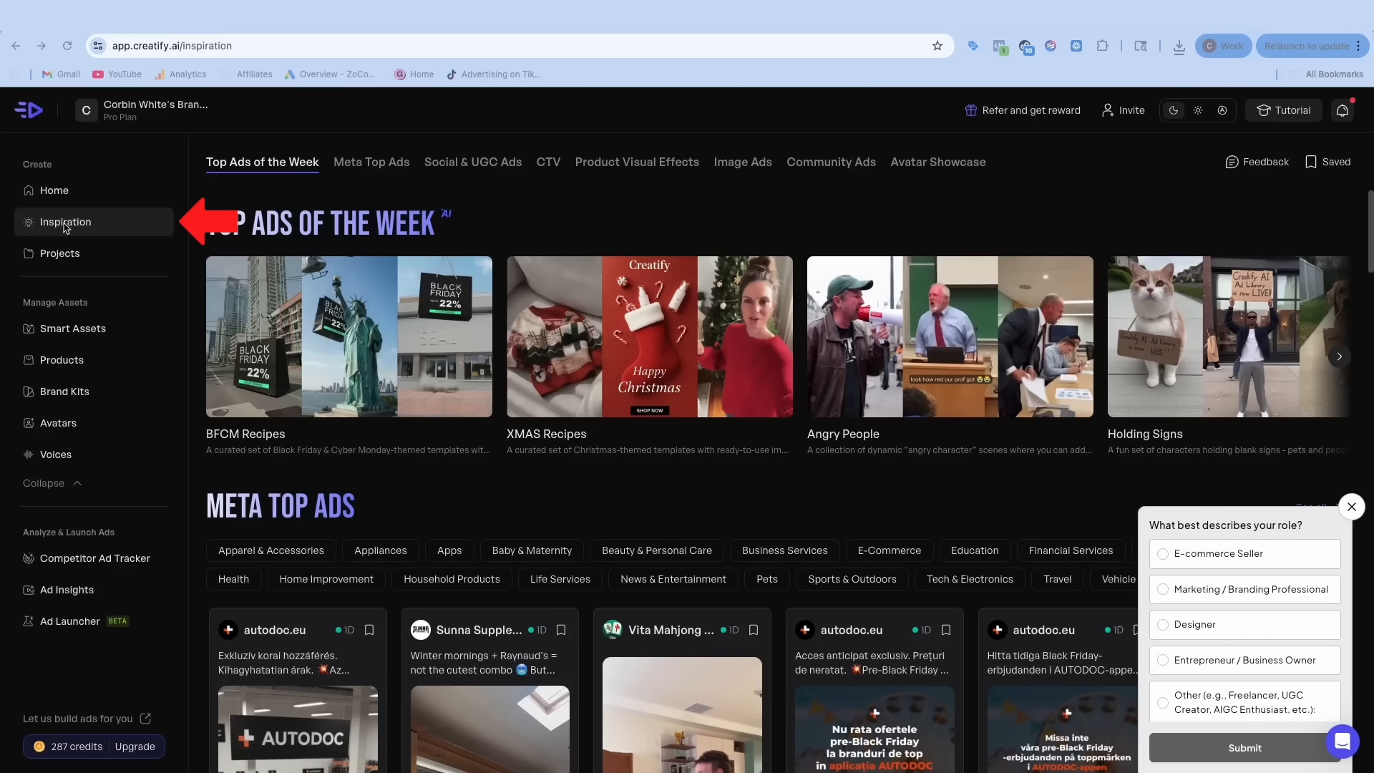
- Scroll through the Meta Top Ads on Creatify's Inspiration page for ideas
{"action": "scroll", "coordinate": [483, 486], "scroll_direction": "down", "scroll_amount": 10}
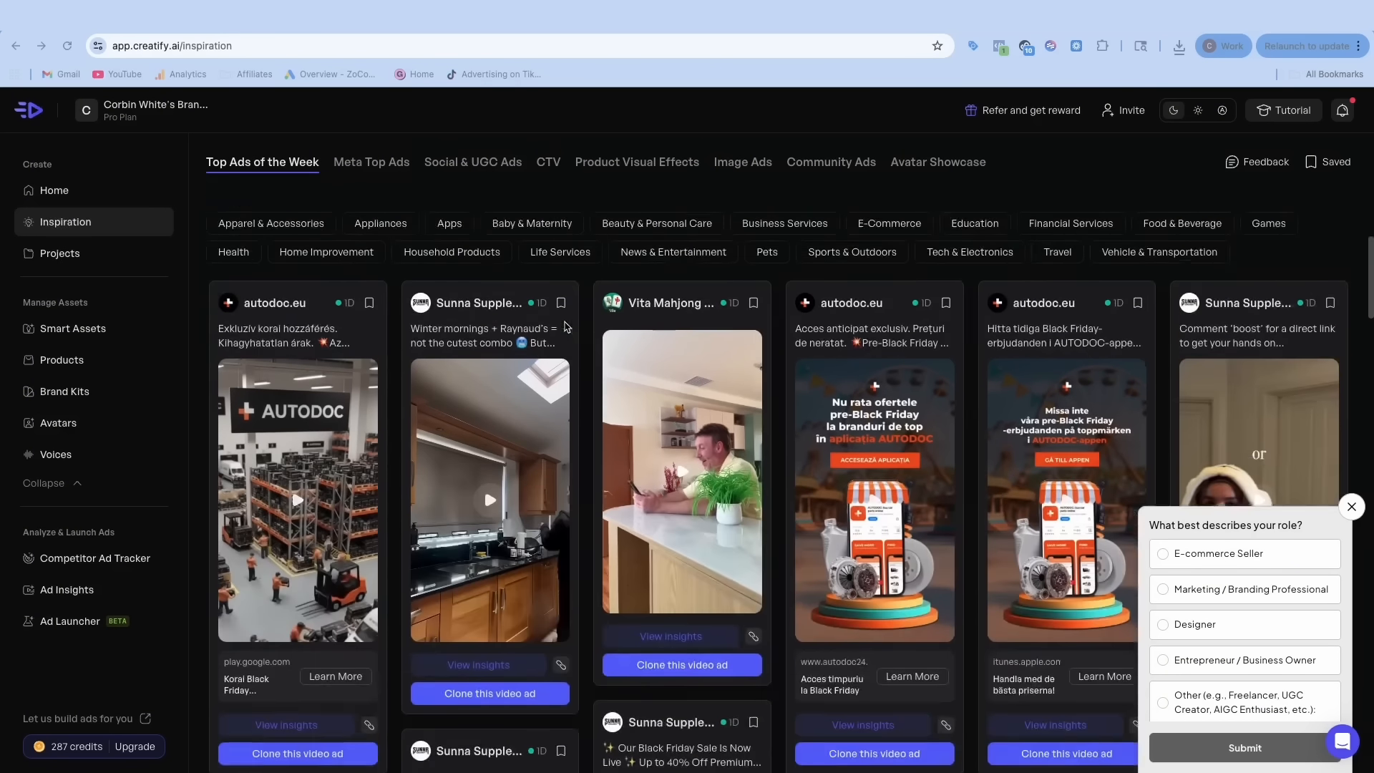
{"action": "scroll", "coordinate": [553, 335], "scroll_direction": "up", "scroll_amount": 1}
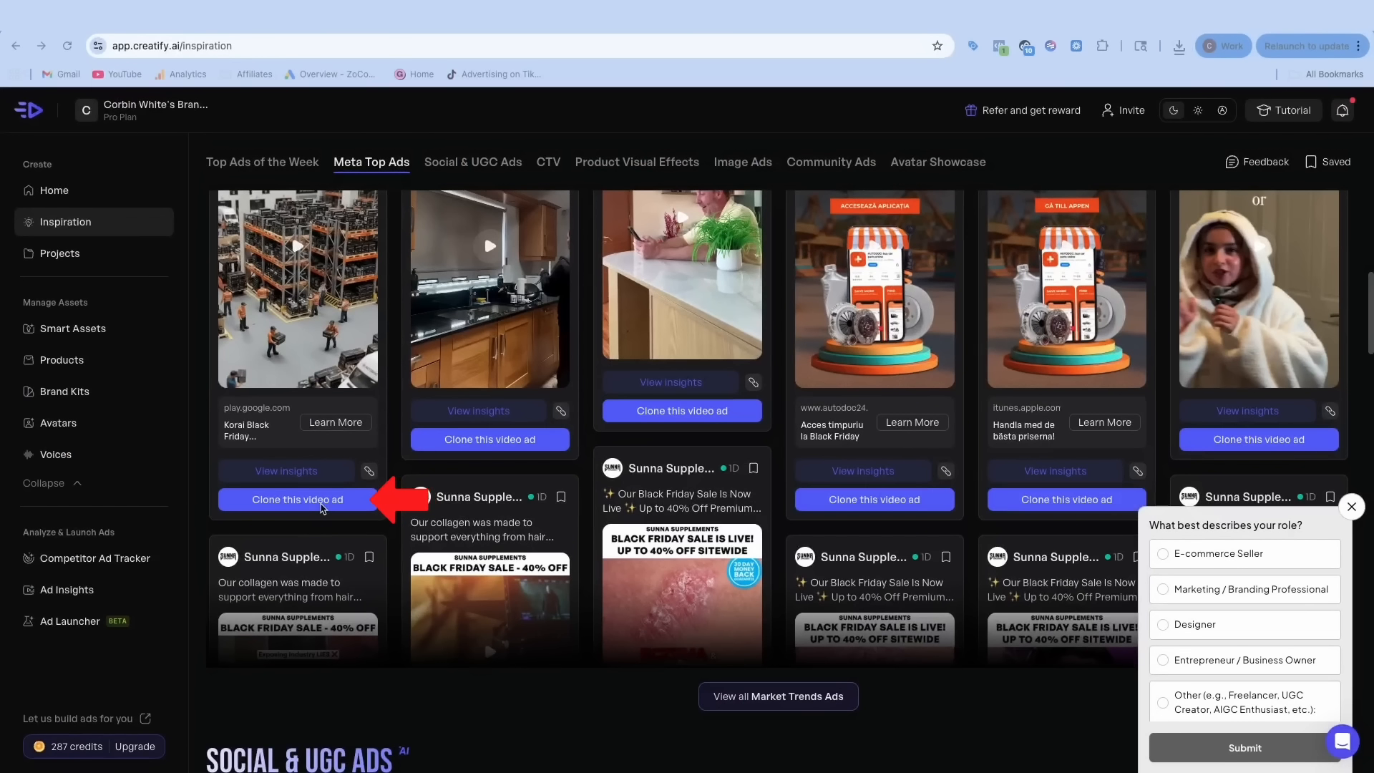
{"action": "scroll", "coordinate": [301, 429], "scroll_direction": "up", "scroll_amount": 6}
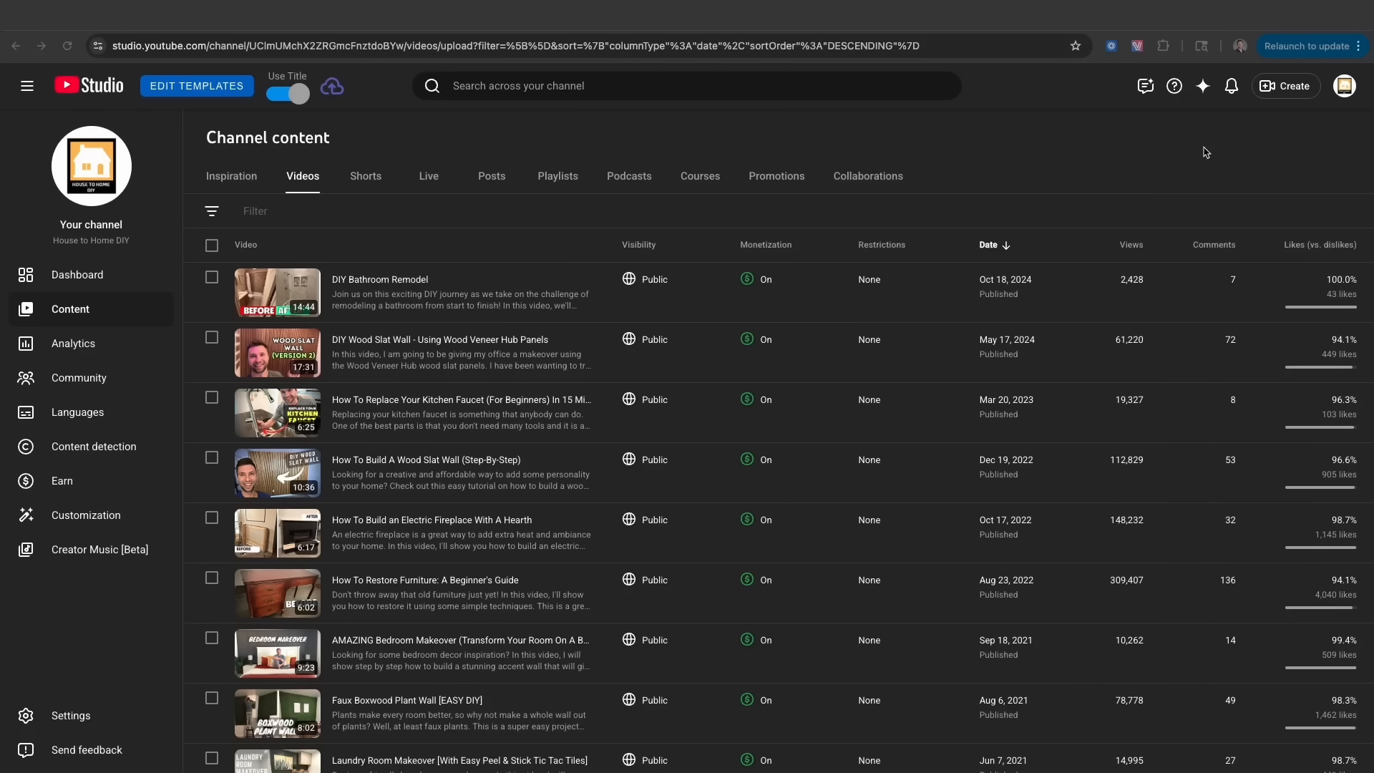
- Upload the fireplace clip f5bd3db3.mp4 to YouTube Studio
{"action": "left_click", "coordinate": [1344, 86]}
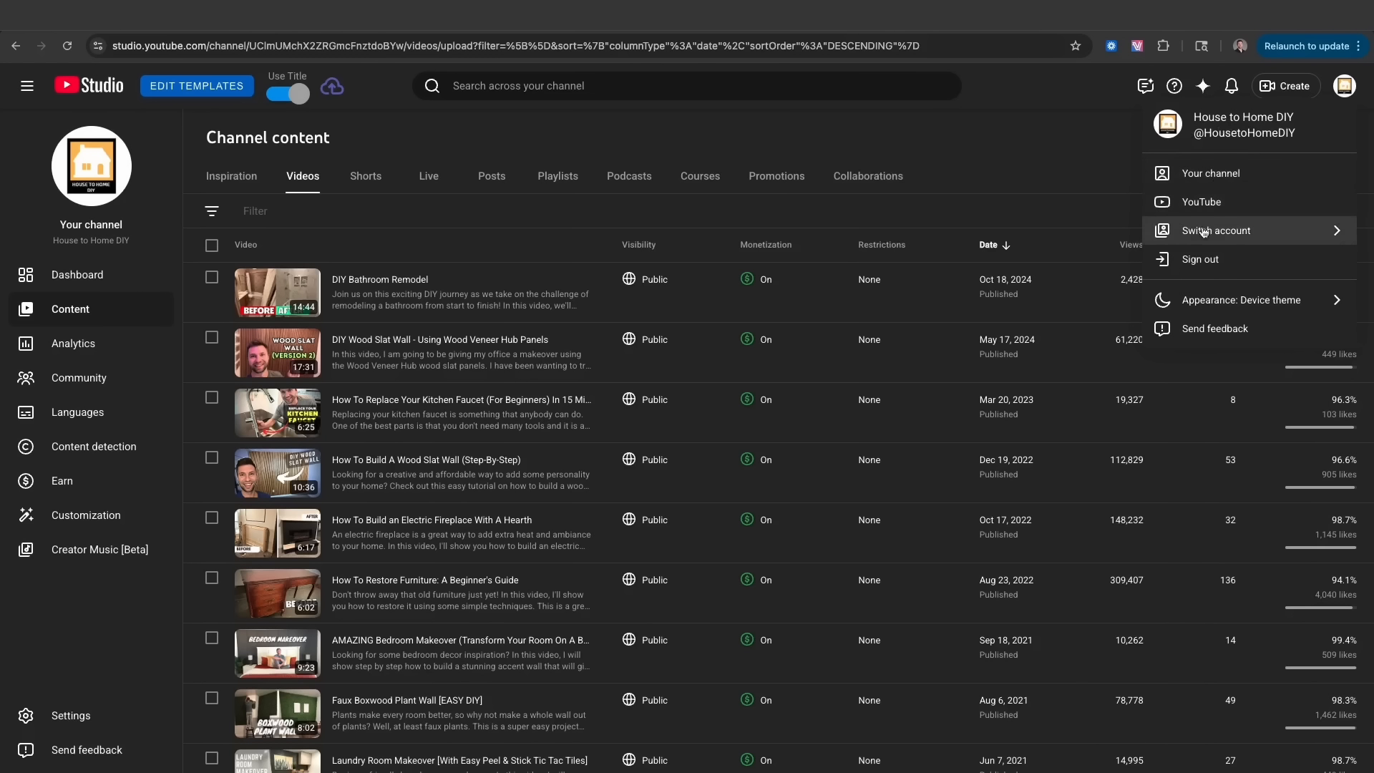
{"action": "left_click", "coordinate": [1065, 154]}
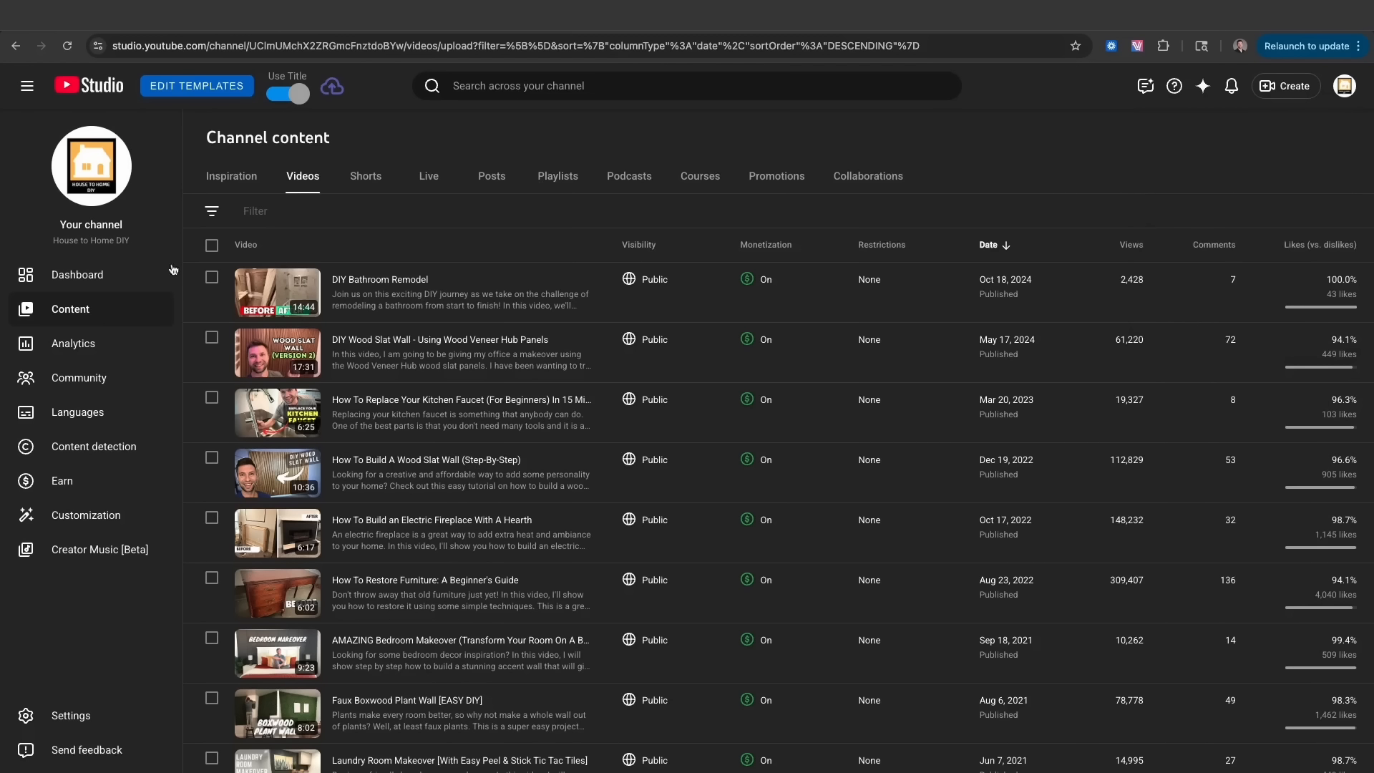
{"action": "left_click", "coordinate": [1280, 100]}
{"action": "left_click", "coordinate": [1261, 116]}
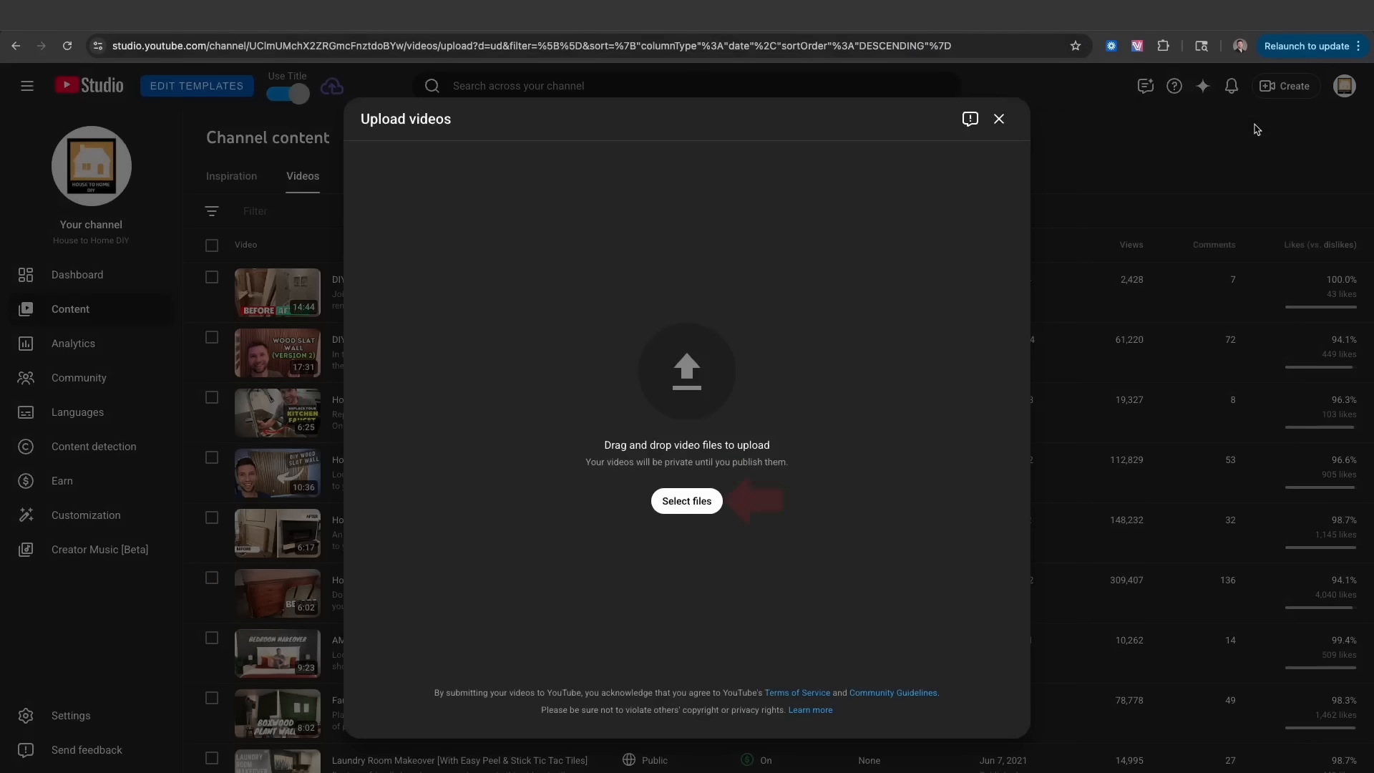
{"action": "left_click", "coordinate": [687, 501]}
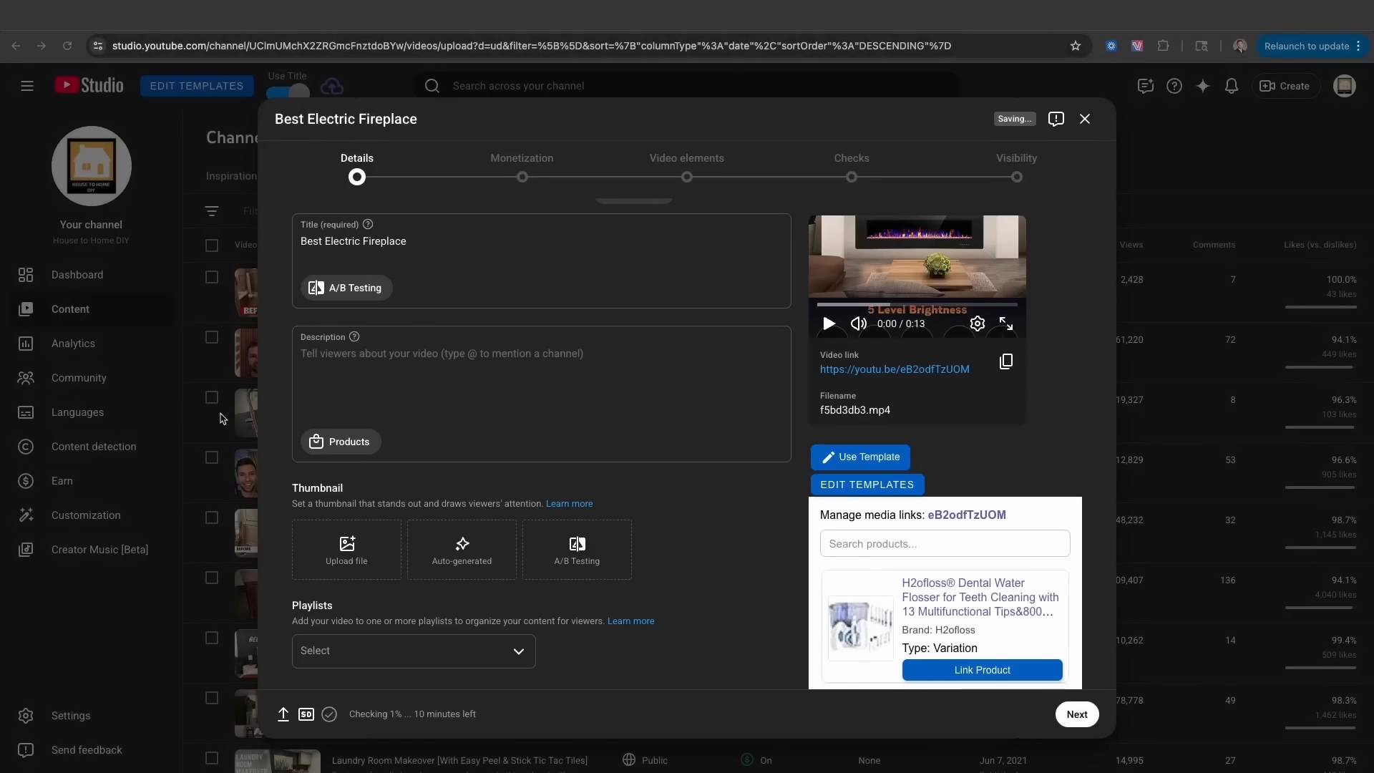
- Keep the title Best Electric Fireplace, mark it not made for kids, and continue to Monetization
{"action": "left_click_drag", "start_coordinate": [407, 267], "coordinate": [298, 271]}
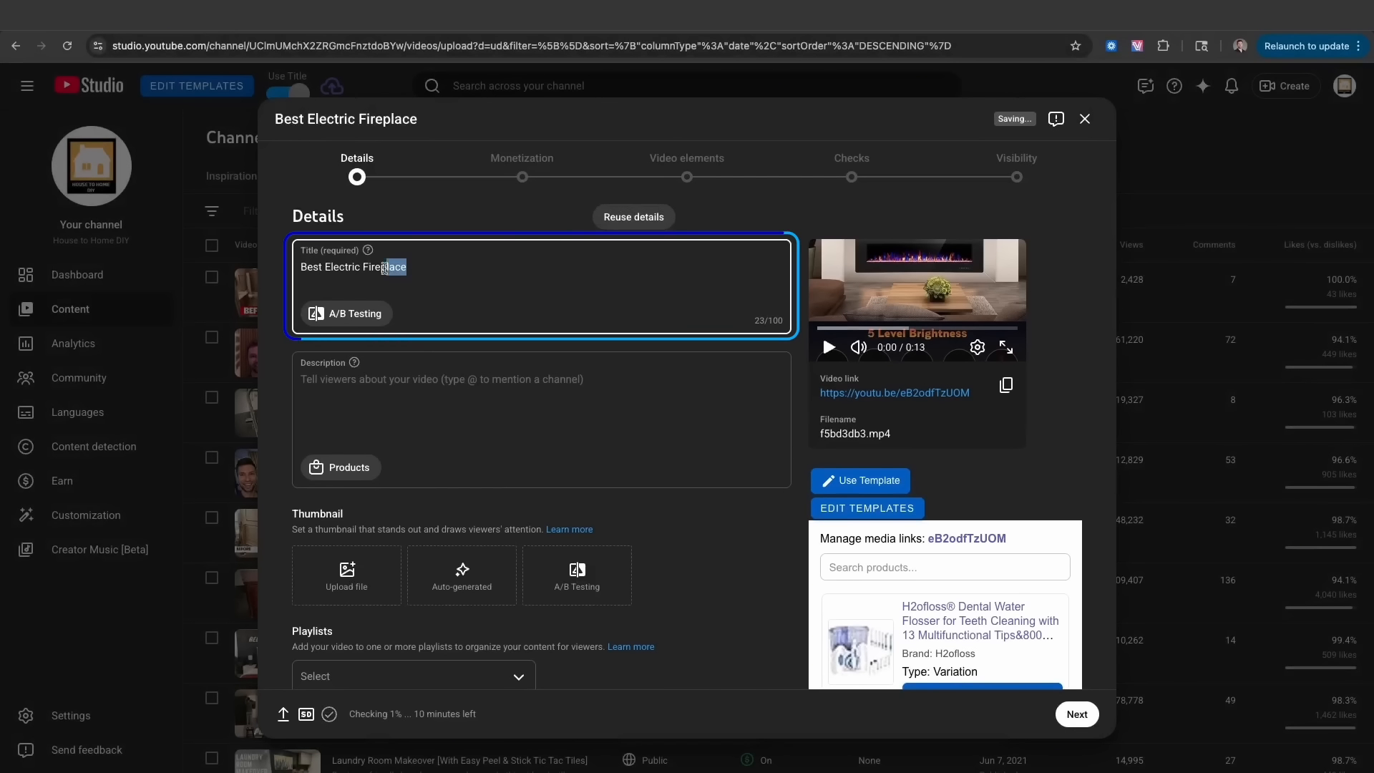
{"action": "left_click", "coordinate": [332, 375]}
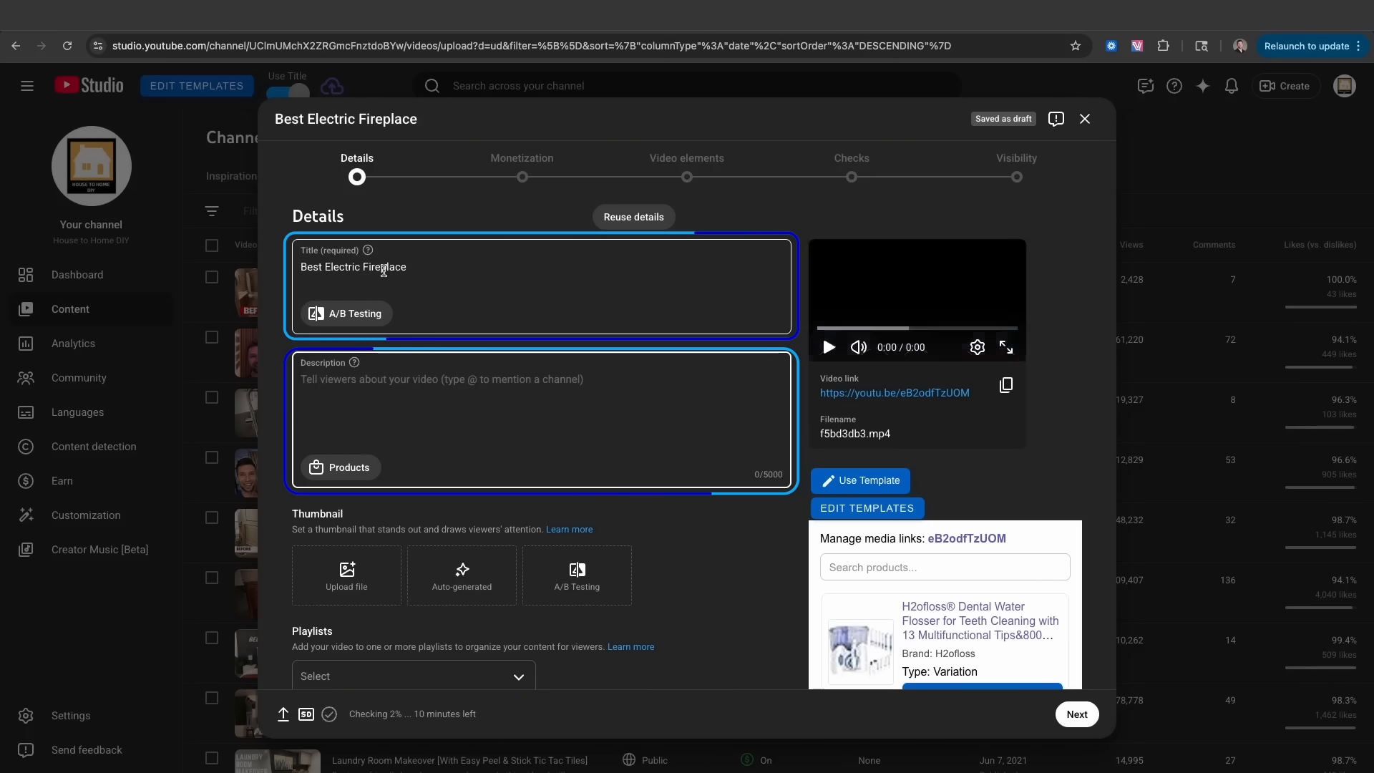
{"action": "scroll", "coordinate": [365, 430], "scroll_direction": "down", "scroll_amount": 1}
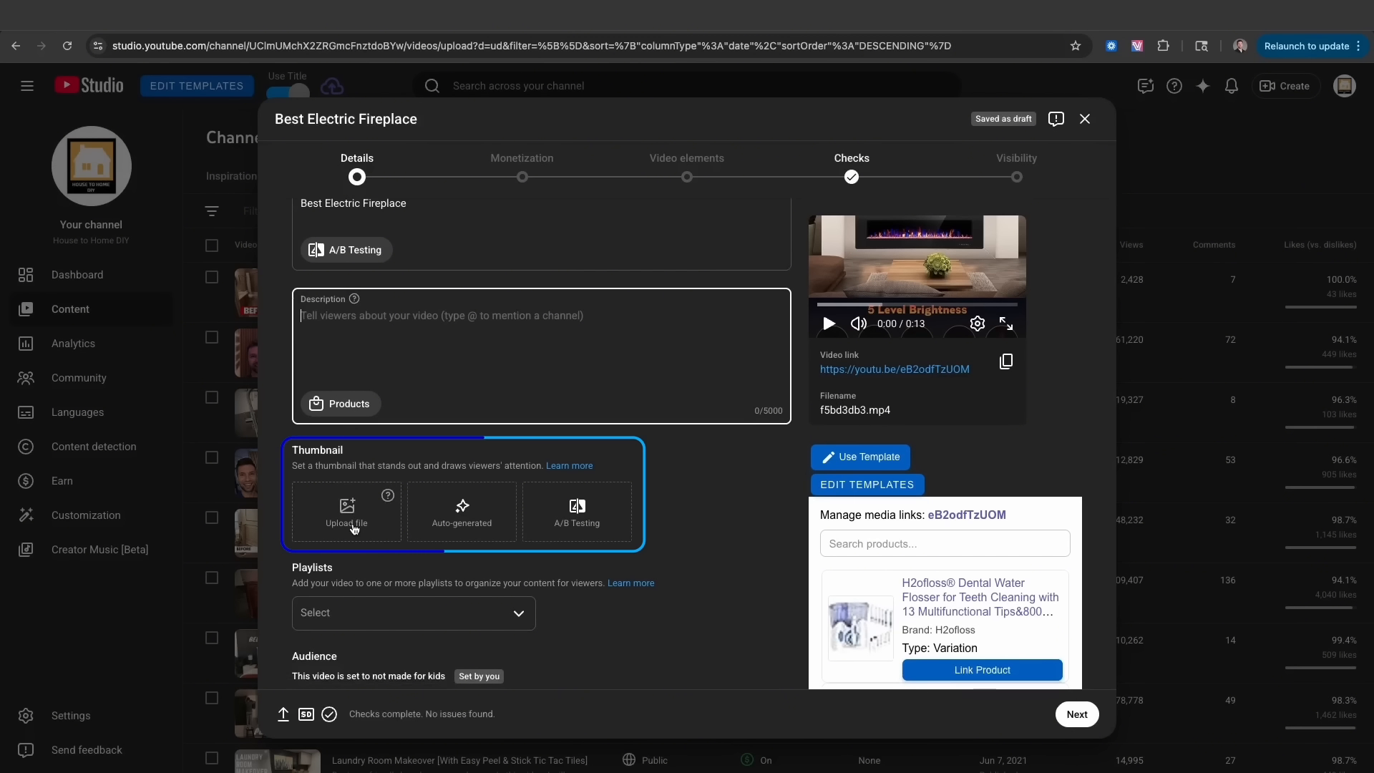
{"action": "scroll", "coordinate": [353, 528], "scroll_direction": "down", "scroll_amount": 1}
{"action": "scroll", "coordinate": [353, 573], "scroll_direction": "down", "scroll_amount": 3}
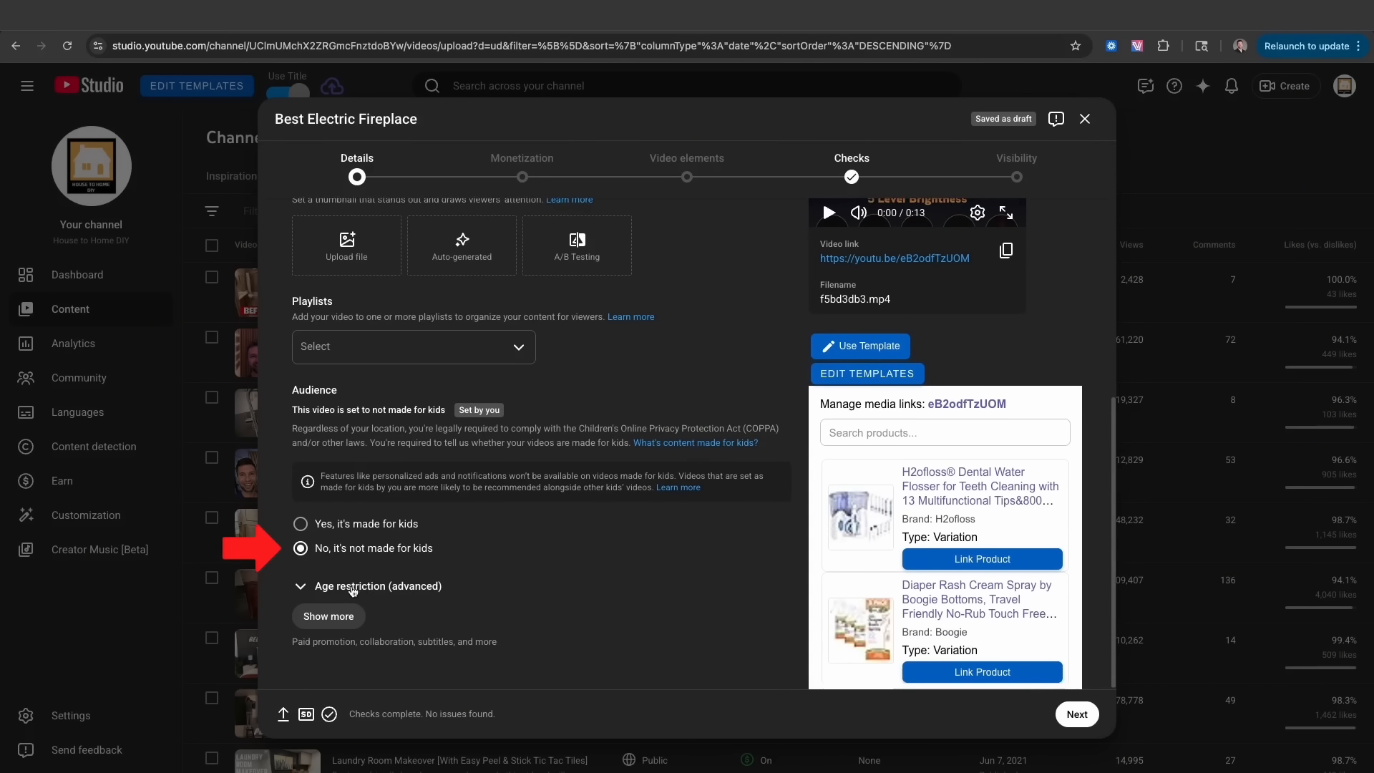
{"action": "left_click", "coordinate": [321, 593]}
{"action": "scroll", "coordinate": [381, 545], "scroll_direction": "down", "scroll_amount": 2}
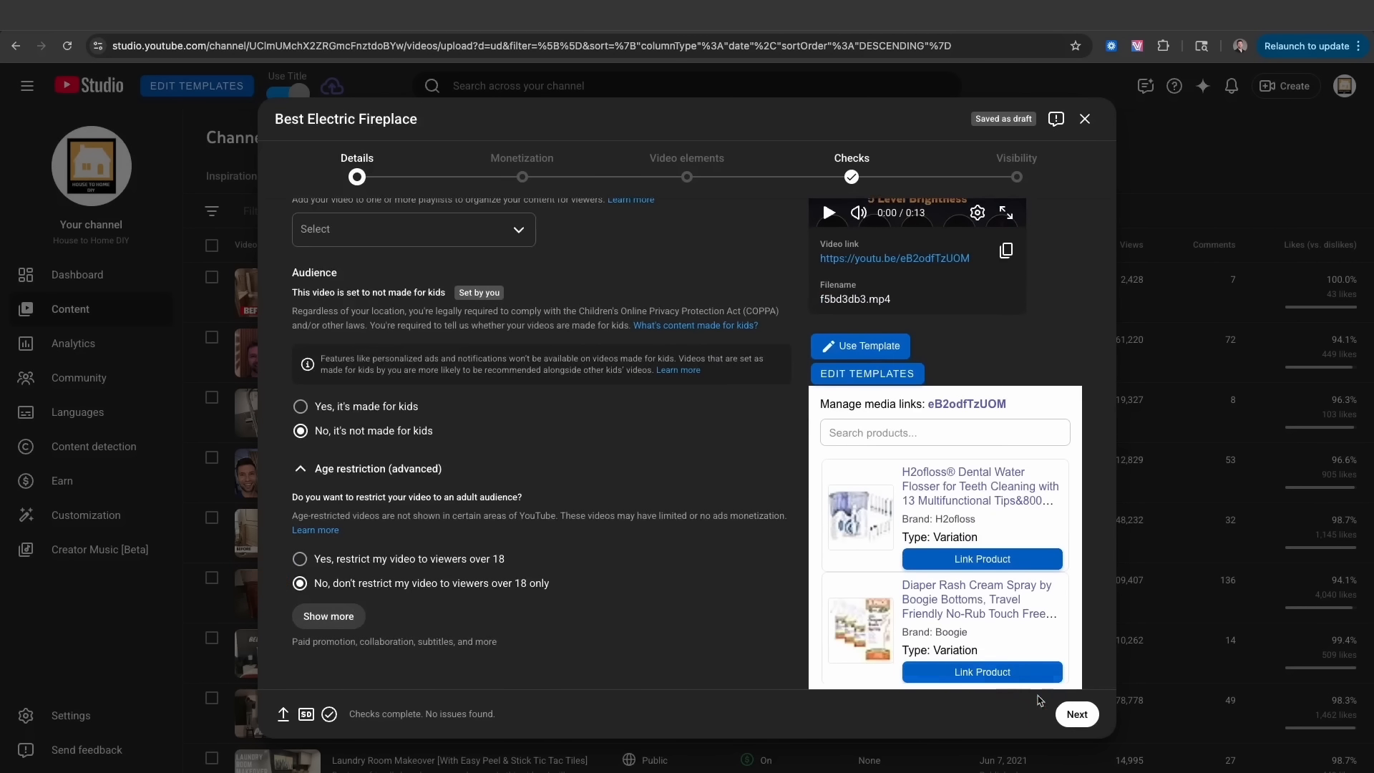
{"action": "left_click", "coordinate": [1075, 714]}
- Turn monetization off for the Best Electric Fireplace video
{"action": "left_click", "coordinate": [479, 324]}
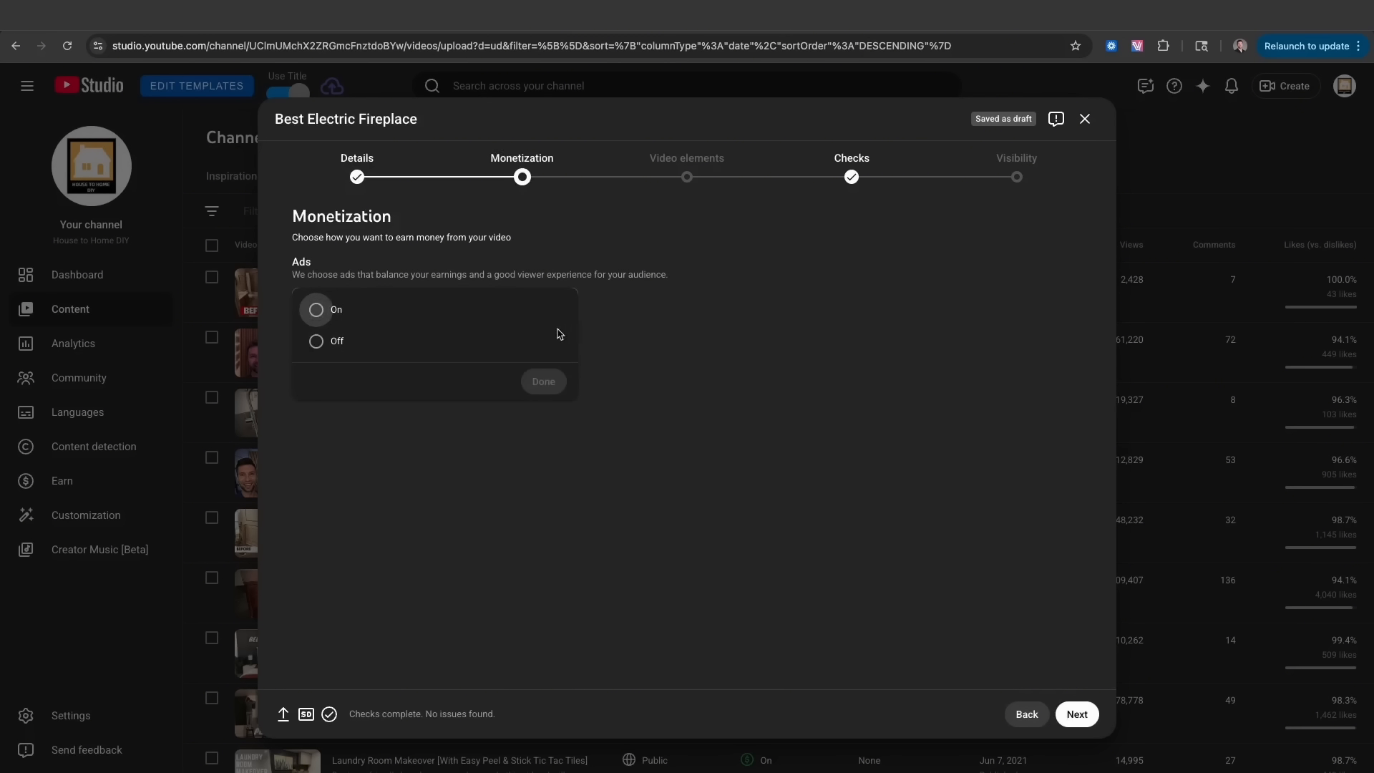
{"action": "left_click", "coordinate": [631, 374]}
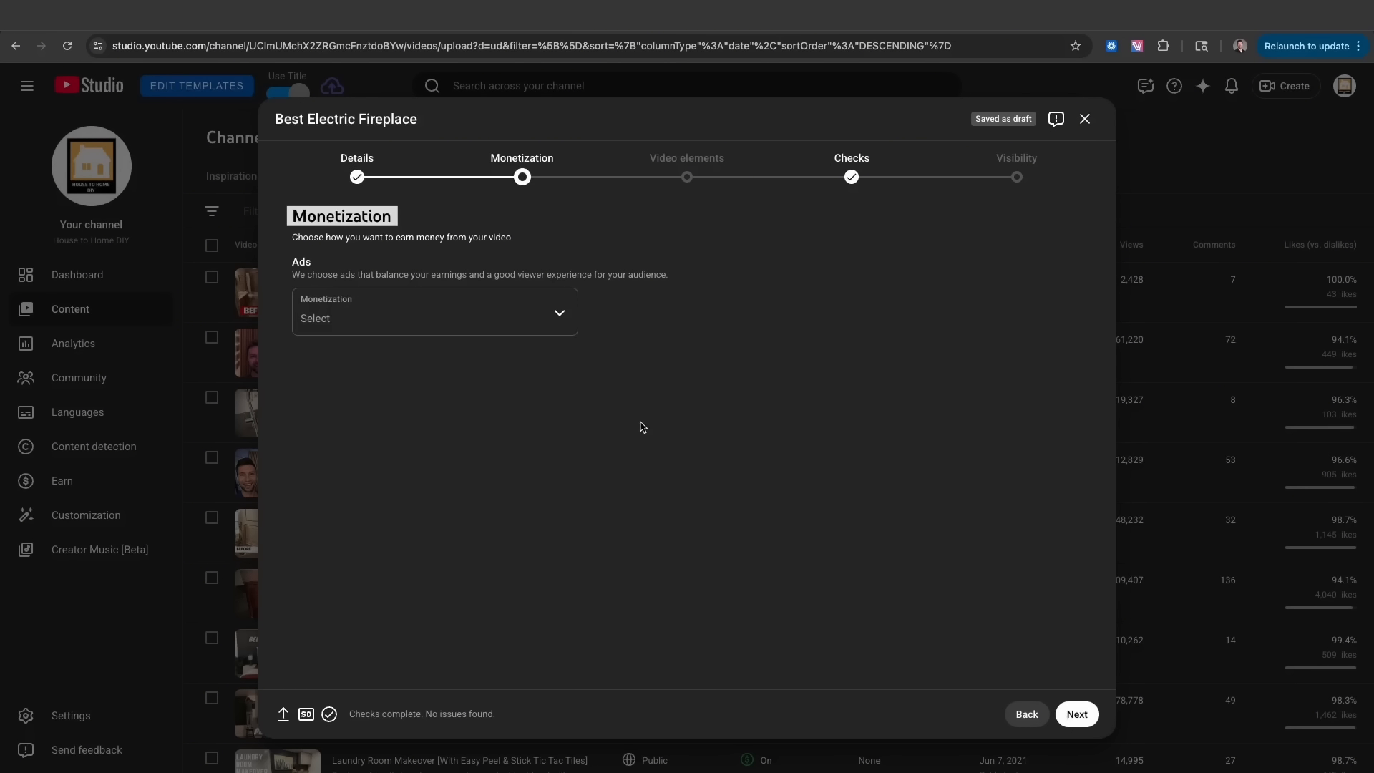
{"action": "left_click", "coordinate": [1077, 714]}
{"action": "left_click", "coordinate": [543, 320]}
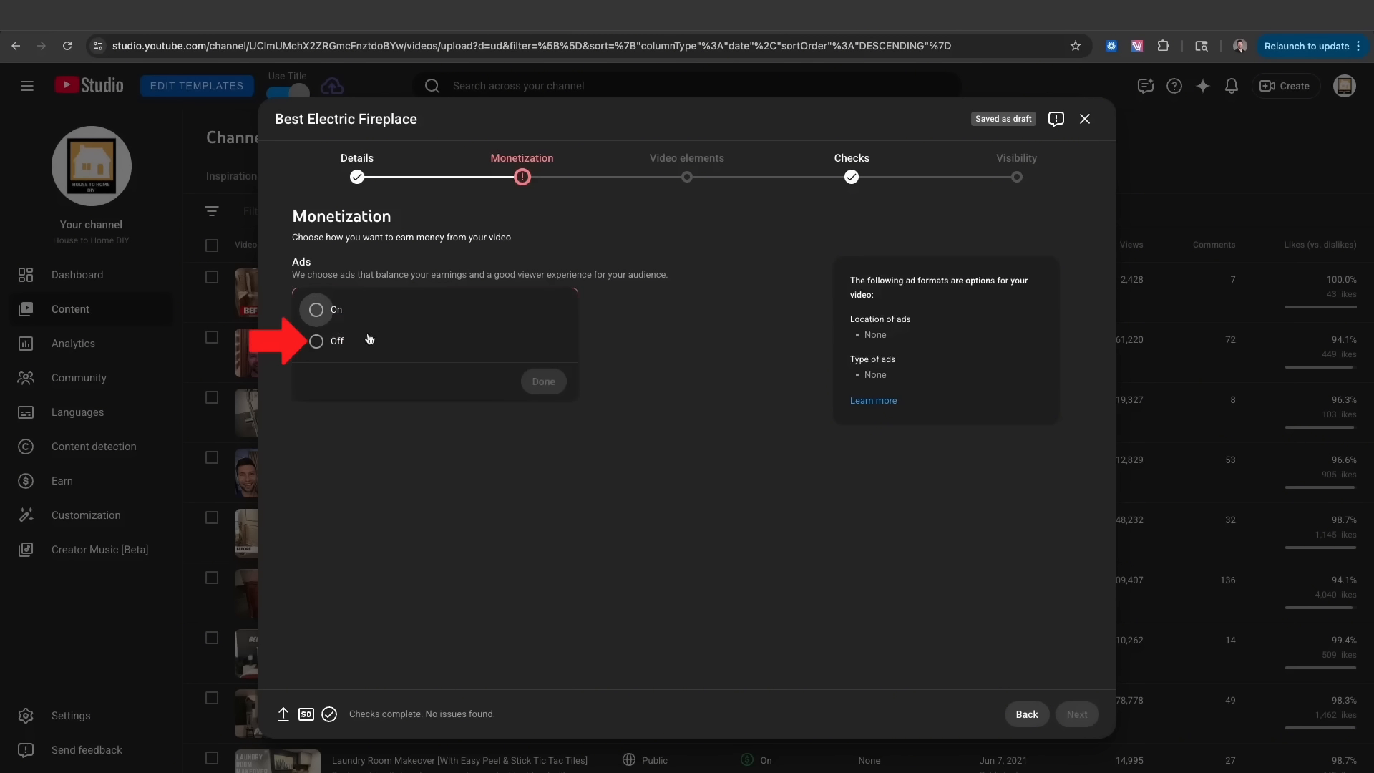
{"action": "left_click", "coordinate": [317, 340]}
{"action": "left_click", "coordinate": [531, 388]}
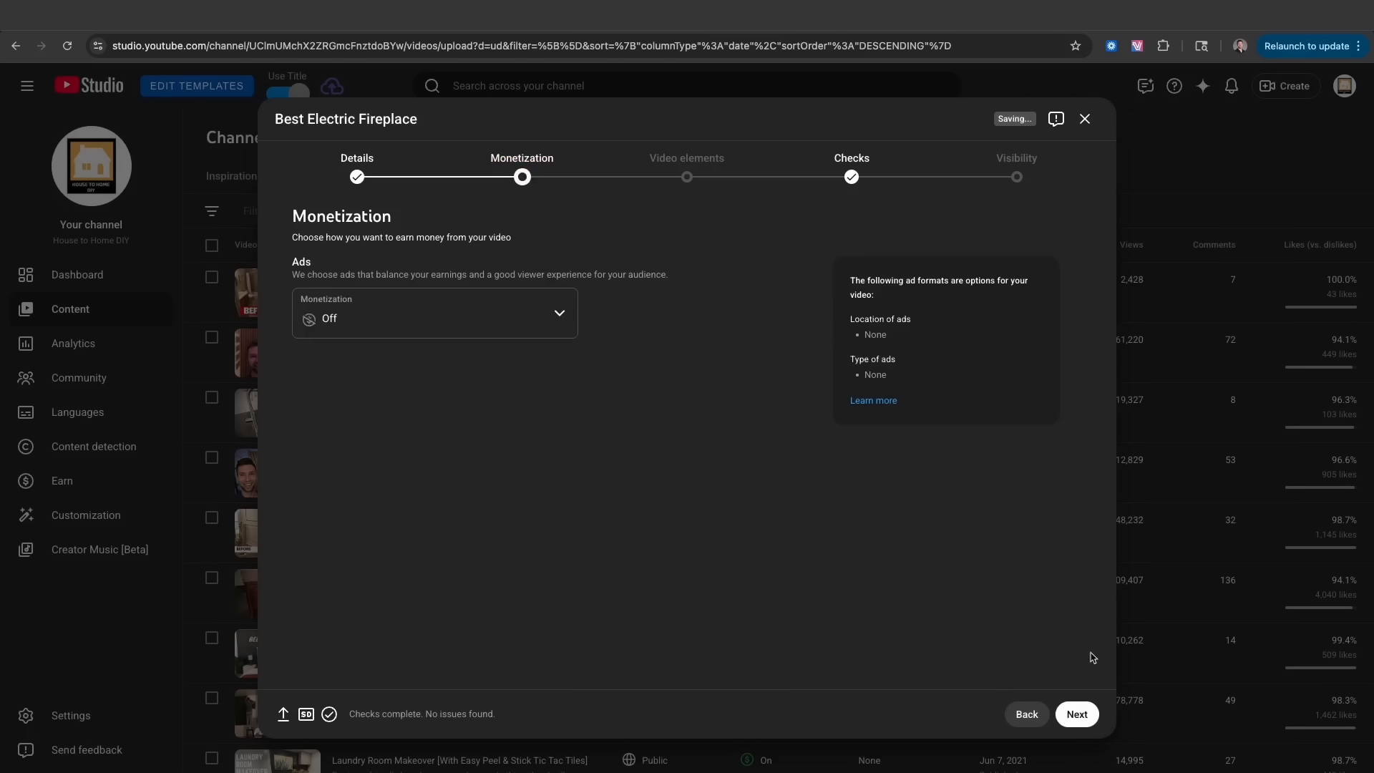
- Save the video as Unlisted and copy its shareable link
{"action": "left_click", "coordinate": [1077, 714]}
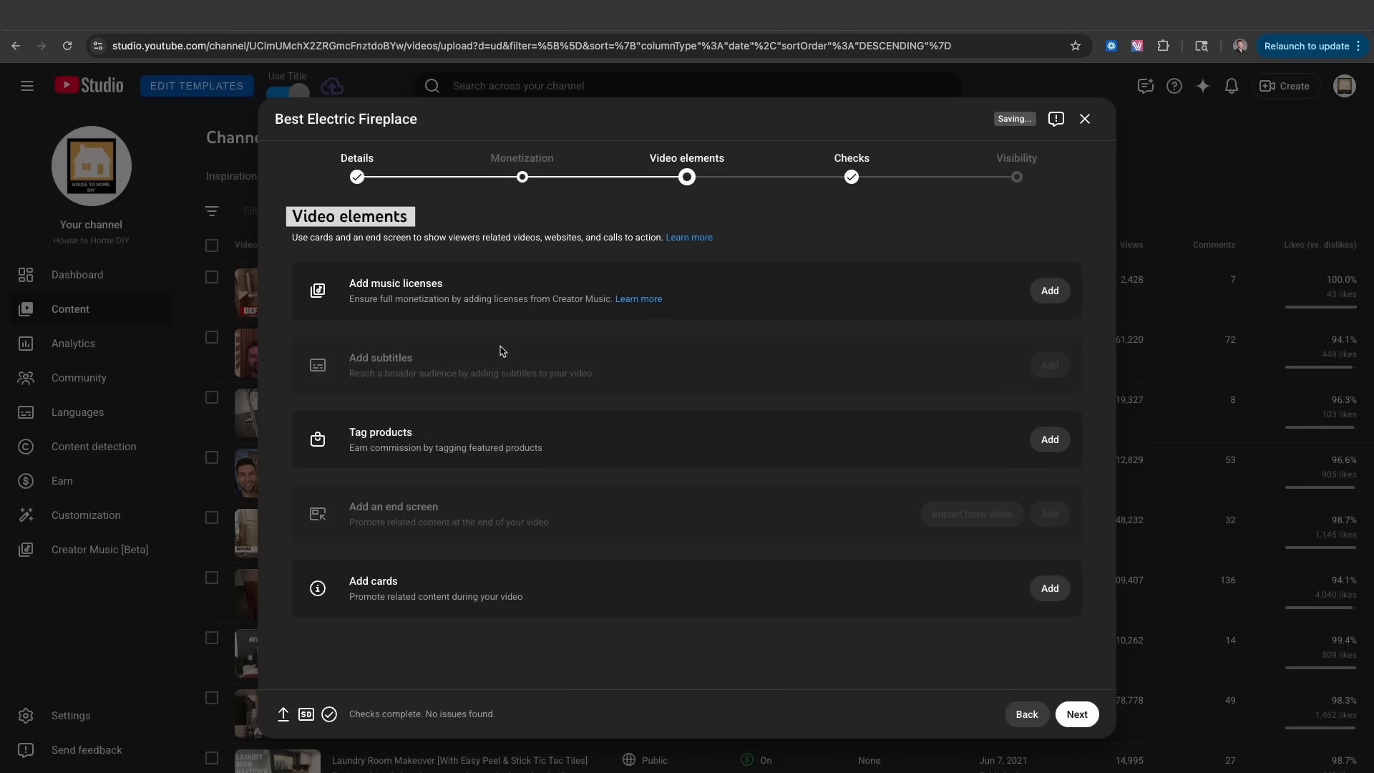
{"action": "left_click", "coordinate": [1073, 713]}
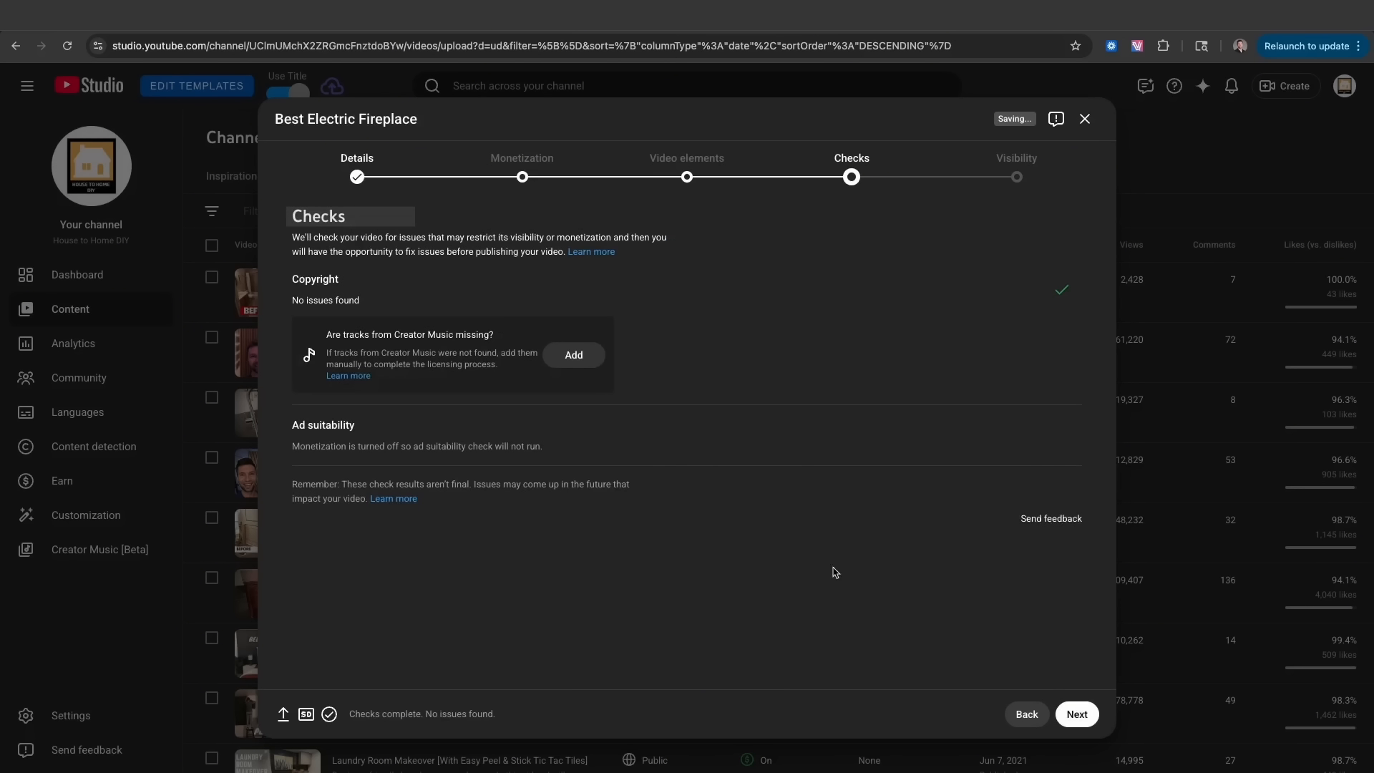
{"action": "left_click", "coordinate": [1080, 713]}
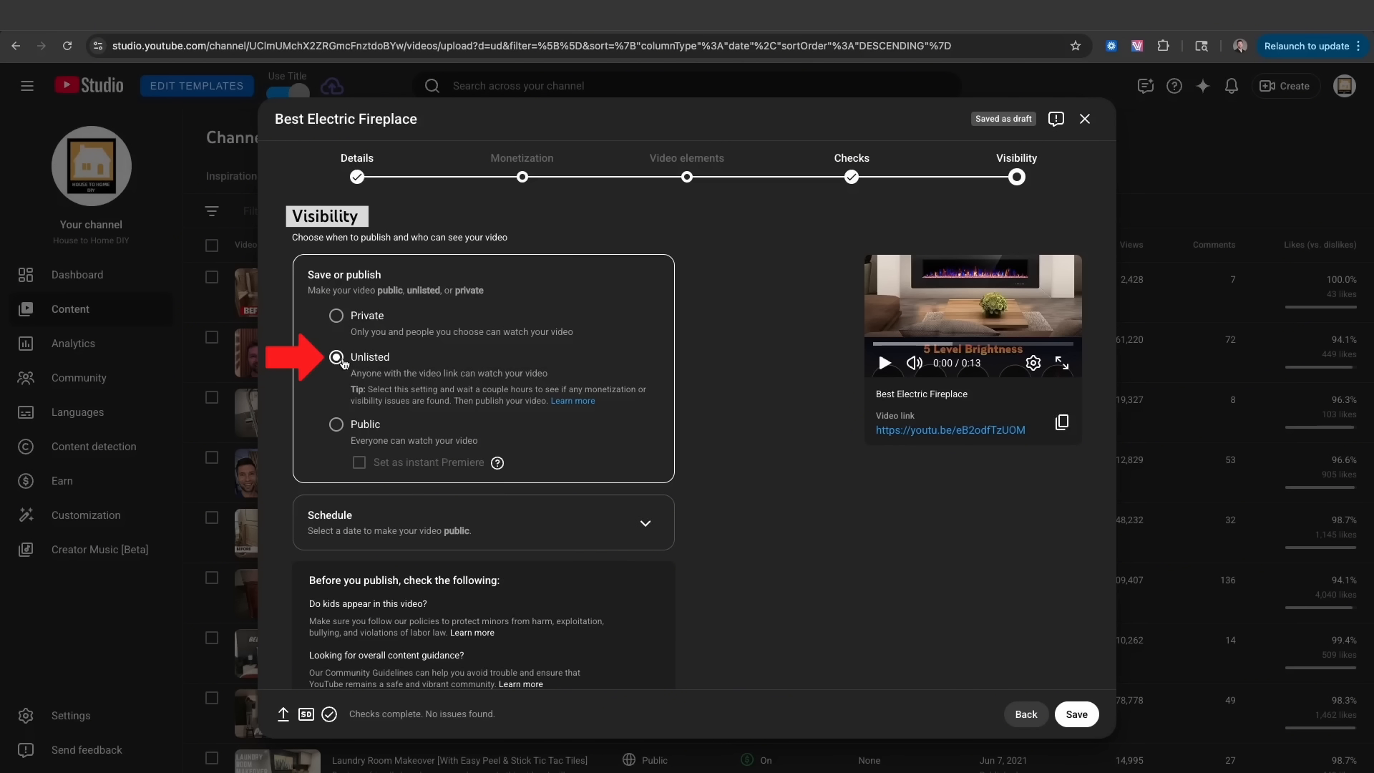
{"action": "left_click", "coordinate": [1076, 713]}
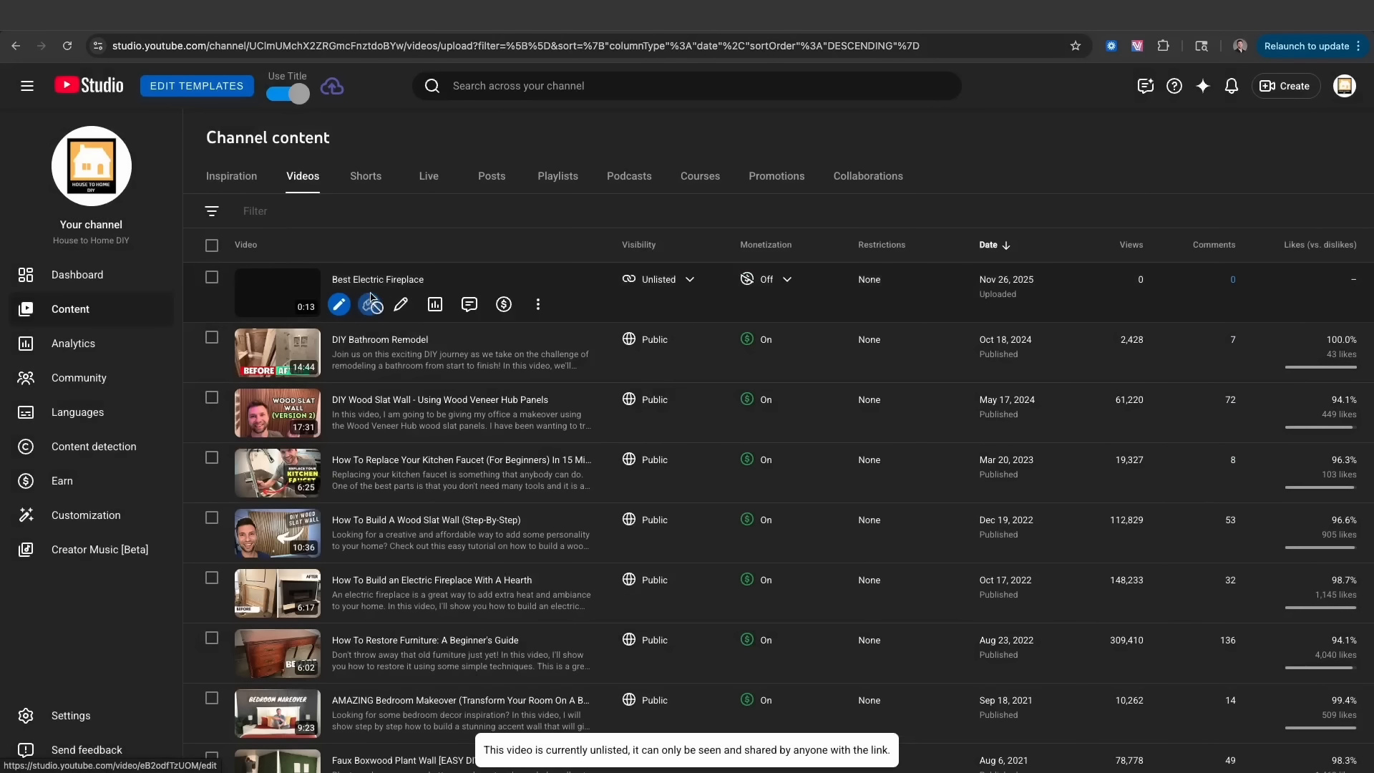
{"action": "left_click", "coordinate": [538, 304]}
{"action": "left_click", "coordinate": [490, 355]}
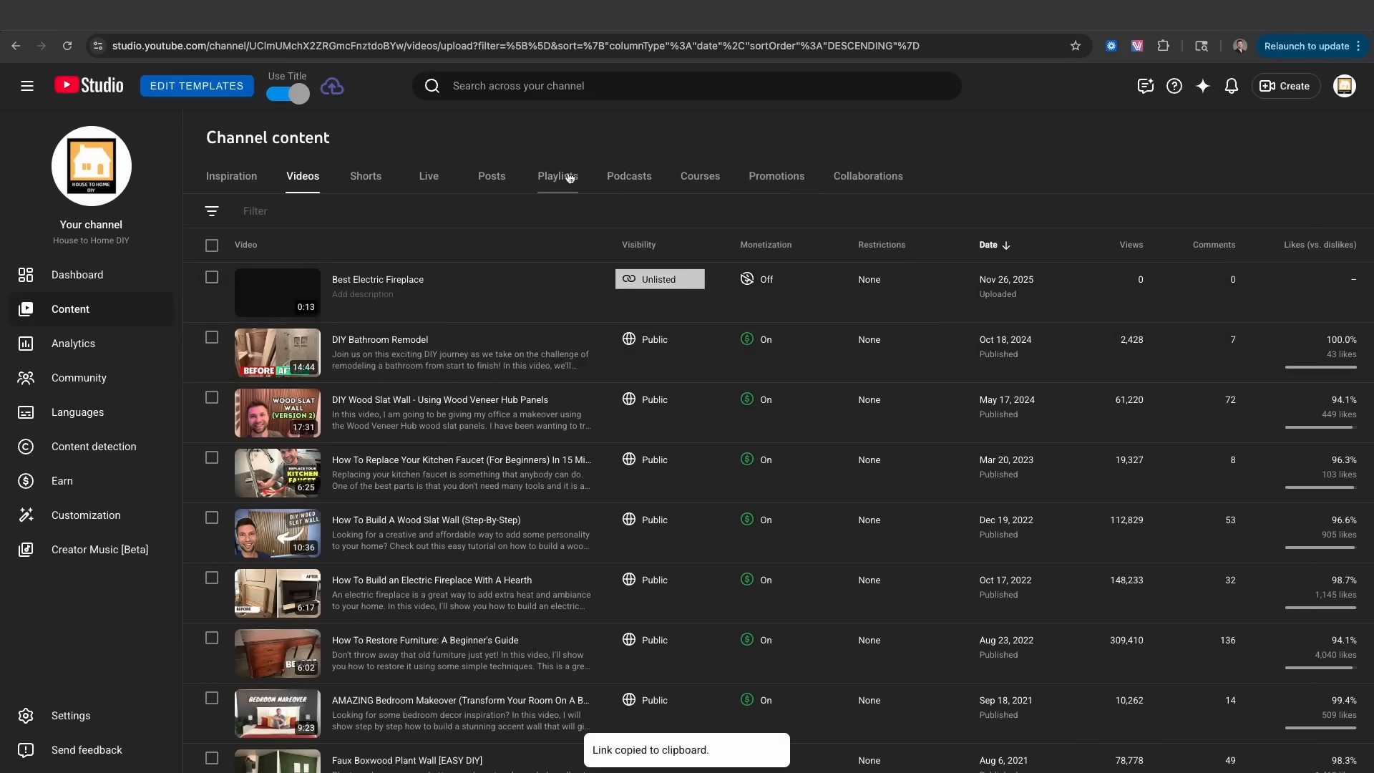
{"action": "left_click", "coordinate": [332, 29]}
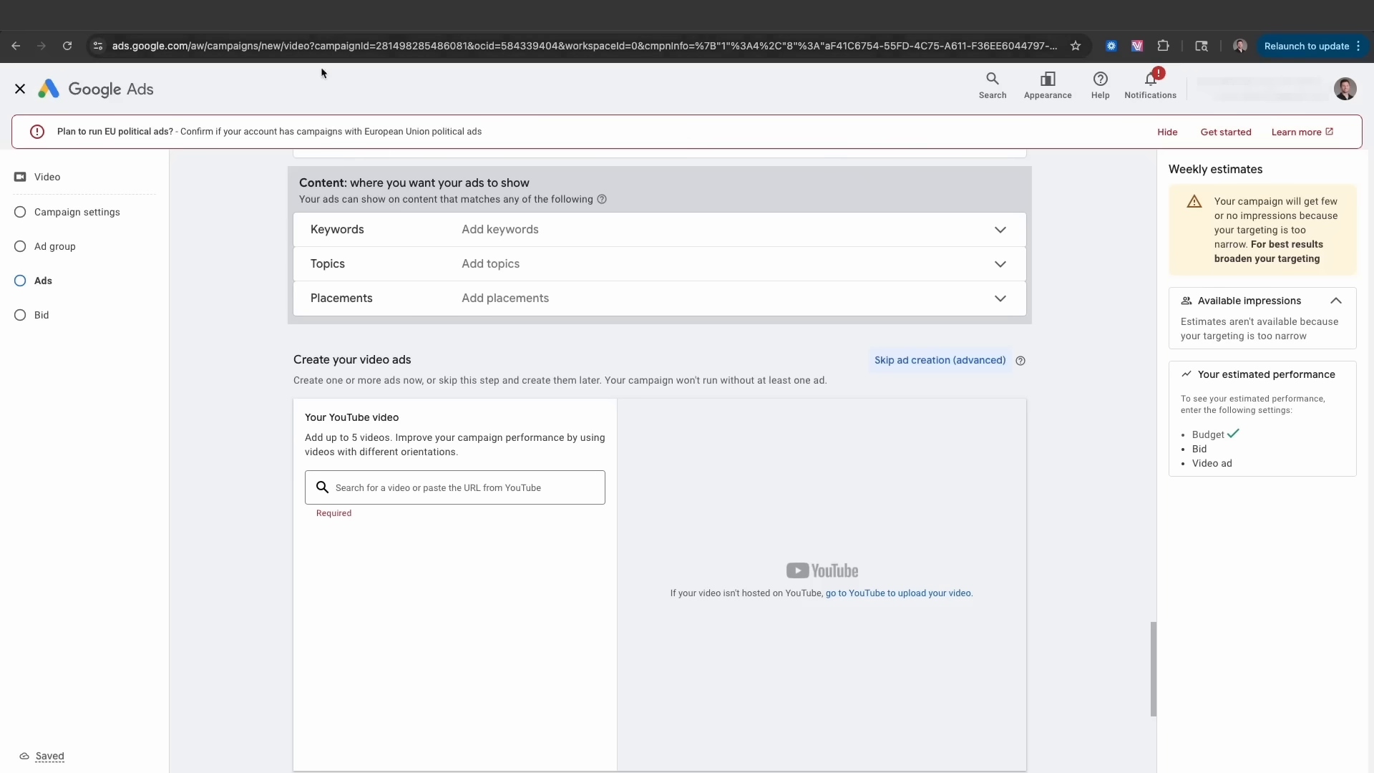
- Attach the Best Electric Fireplace video to the ad via its YouTube link and fix the long headline
{"action": "left_click", "coordinate": [361, 489]}
{"action": "key", "text": "super+v"}
{"action": "left_click", "coordinate": [435, 555]}
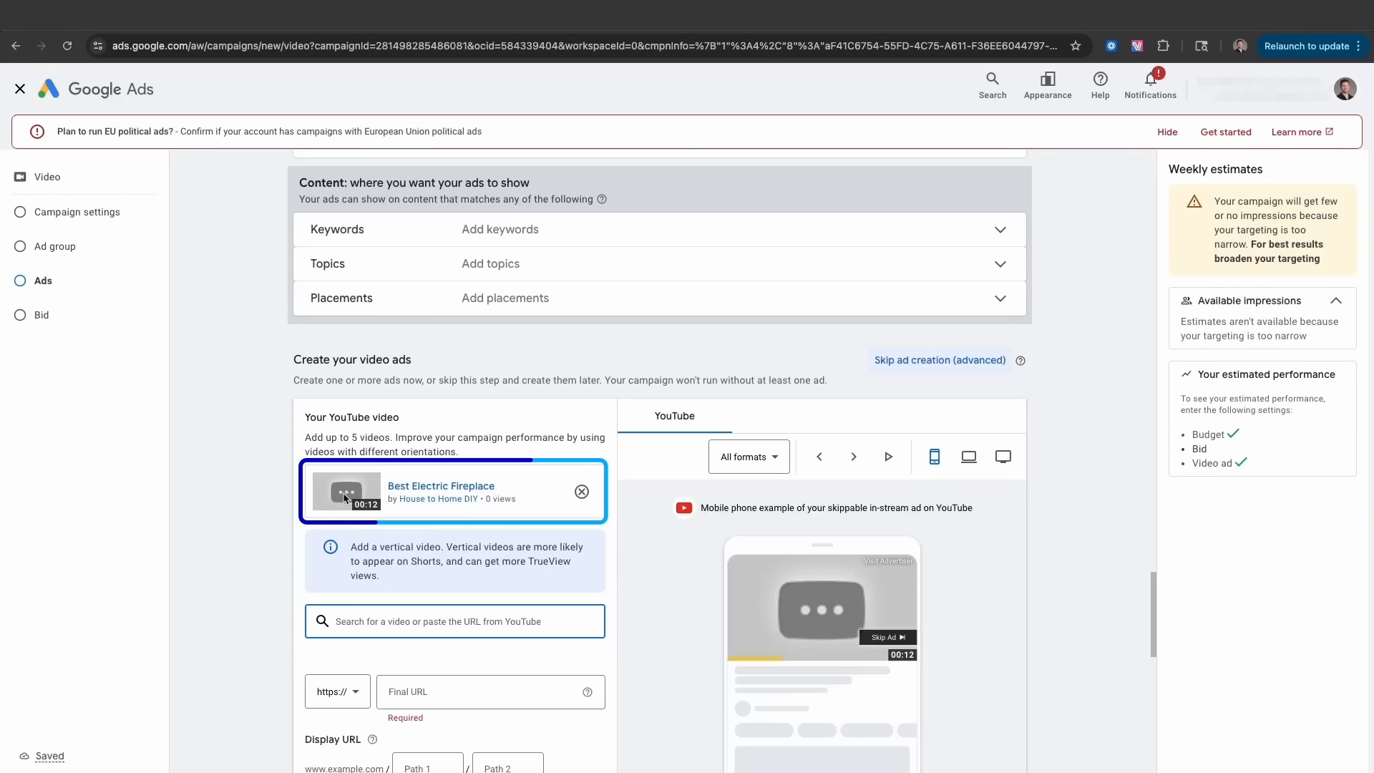
{"action": "scroll", "coordinate": [344, 498], "scroll_direction": "down", "scroll_amount": 3}
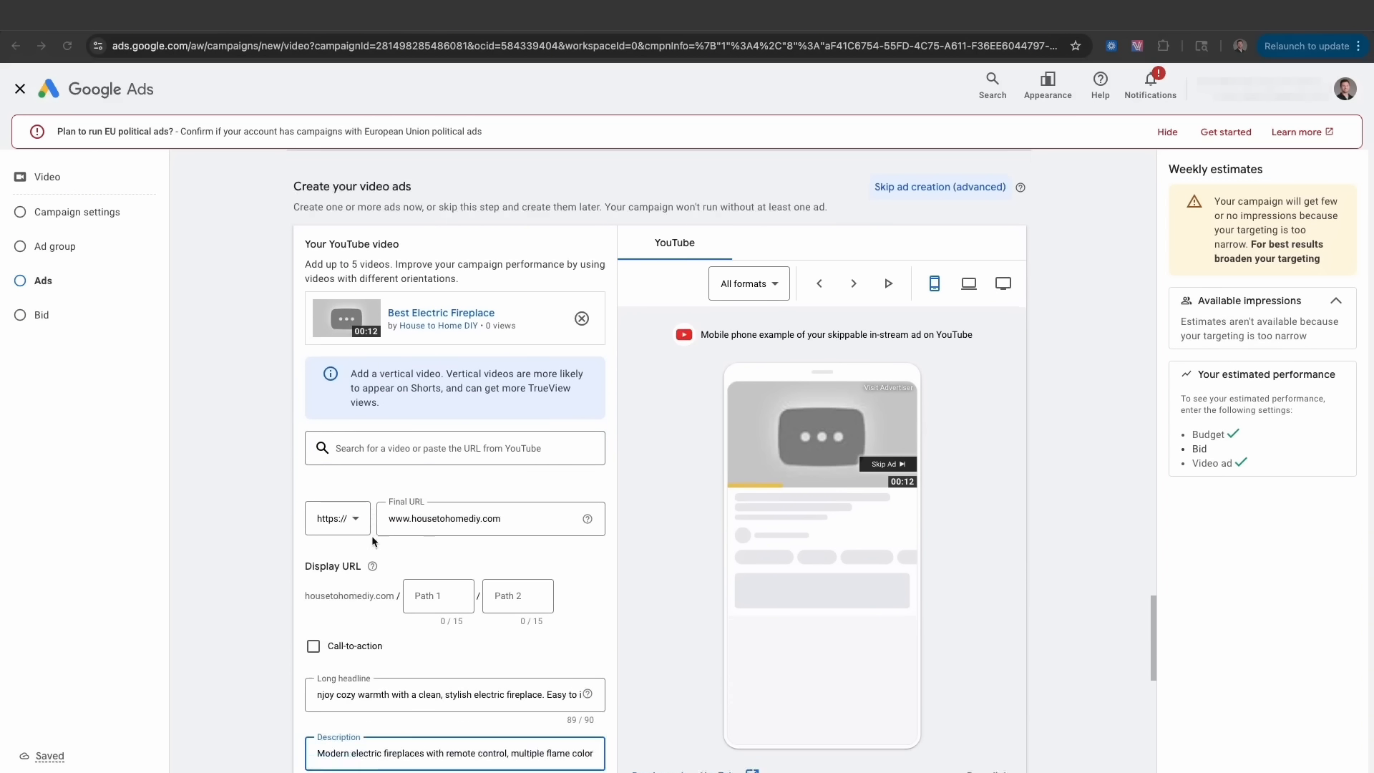
{"action": "scroll", "coordinate": [369, 536], "scroll_direction": "down", "scroll_amount": 2}
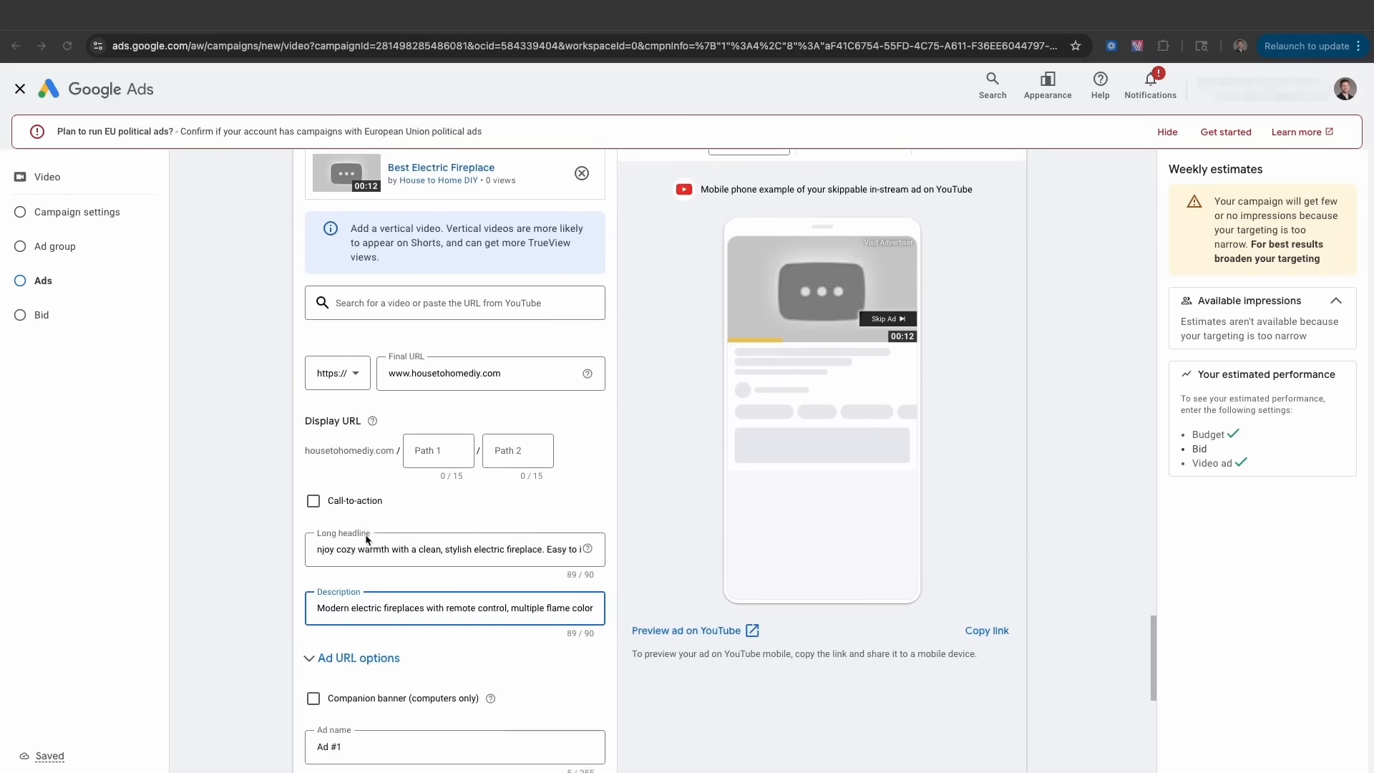
{"action": "scroll", "coordinate": [366, 540], "scroll_direction": "down", "scroll_amount": 1}
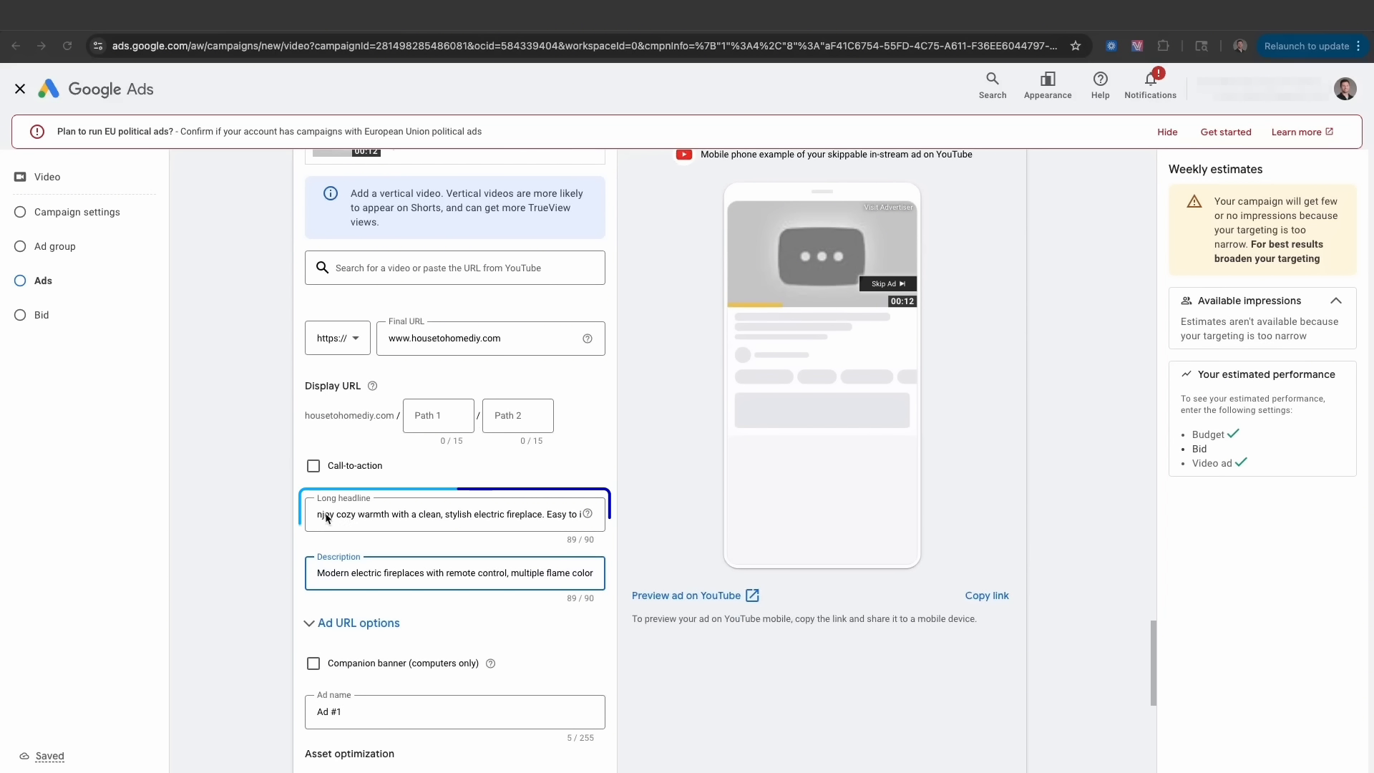
{"action": "left_click_drag", "start_coordinate": [319, 515], "coordinate": [449, 528]}
{"action": "key", "text": "Home"}
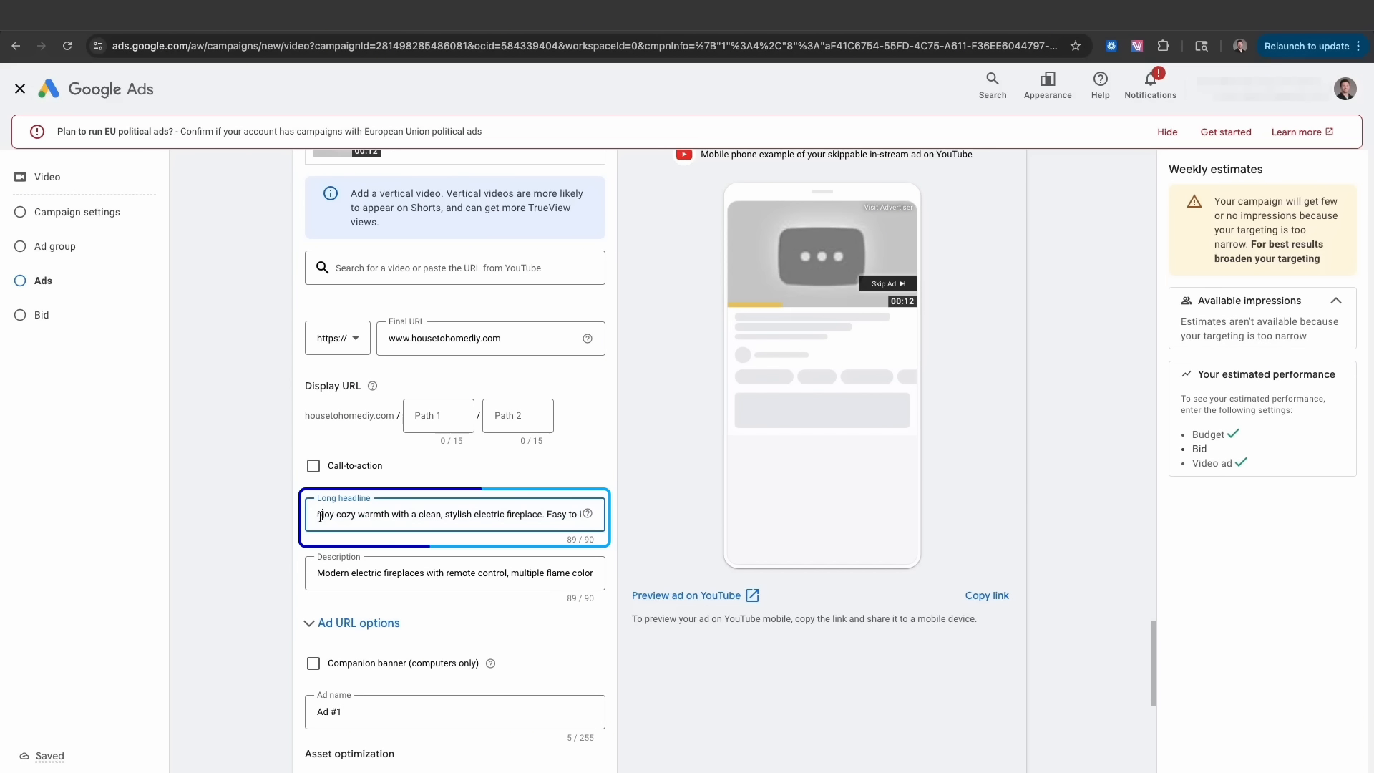
{"action": "type", "text": "E"}
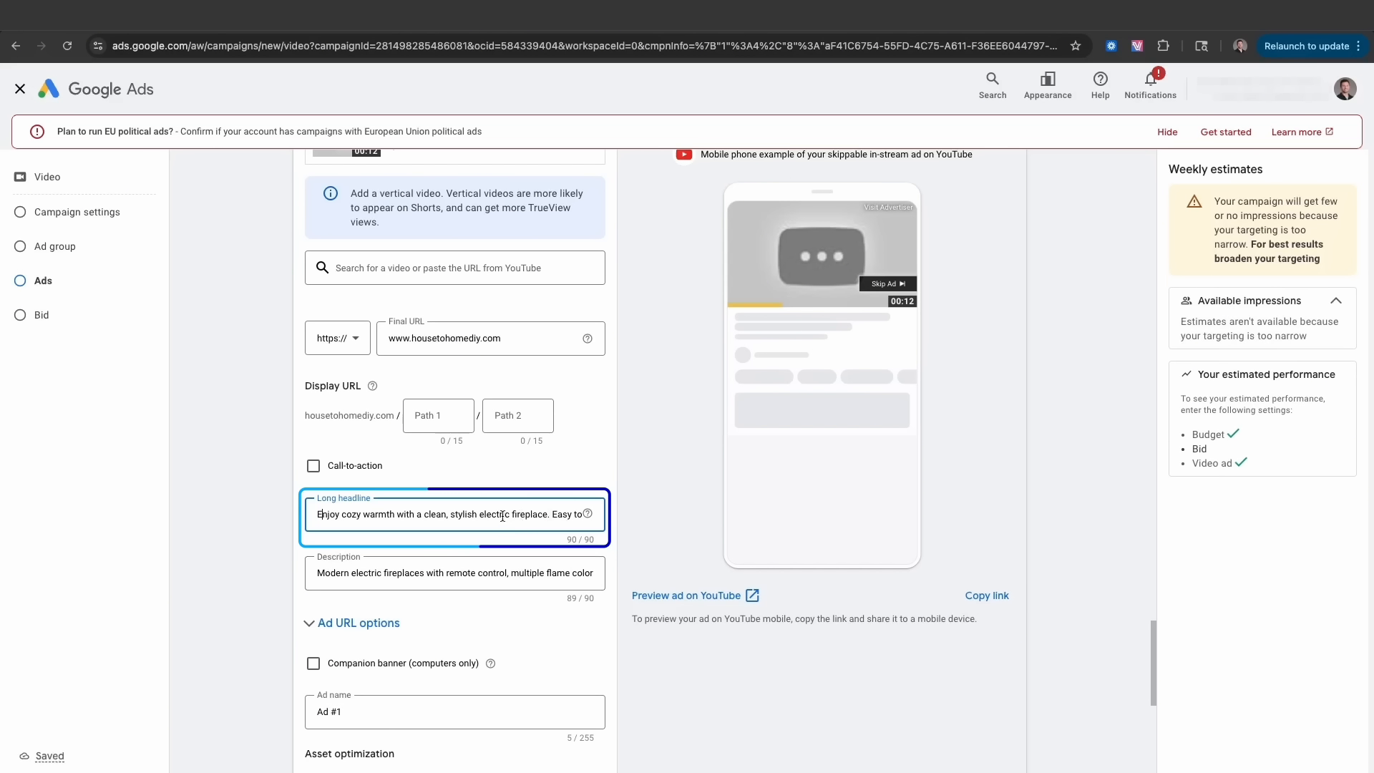
- Add a Shop now call-to-action with the headline Best Electric Fireplace
{"action": "left_click", "coordinate": [314, 466]}
{"action": "scroll", "coordinate": [396, 501], "scroll_direction": "down", "scroll_amount": 2}
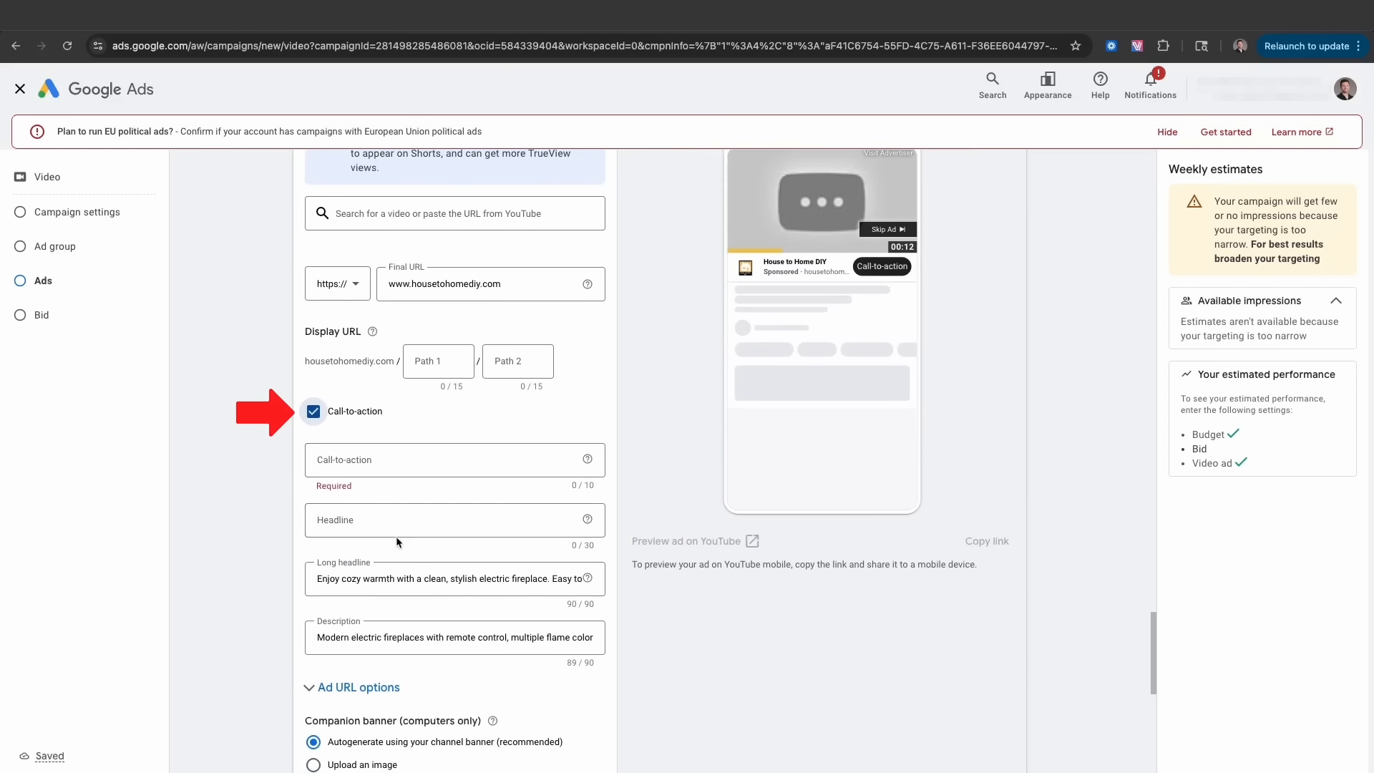
{"action": "left_click", "coordinate": [386, 461]}
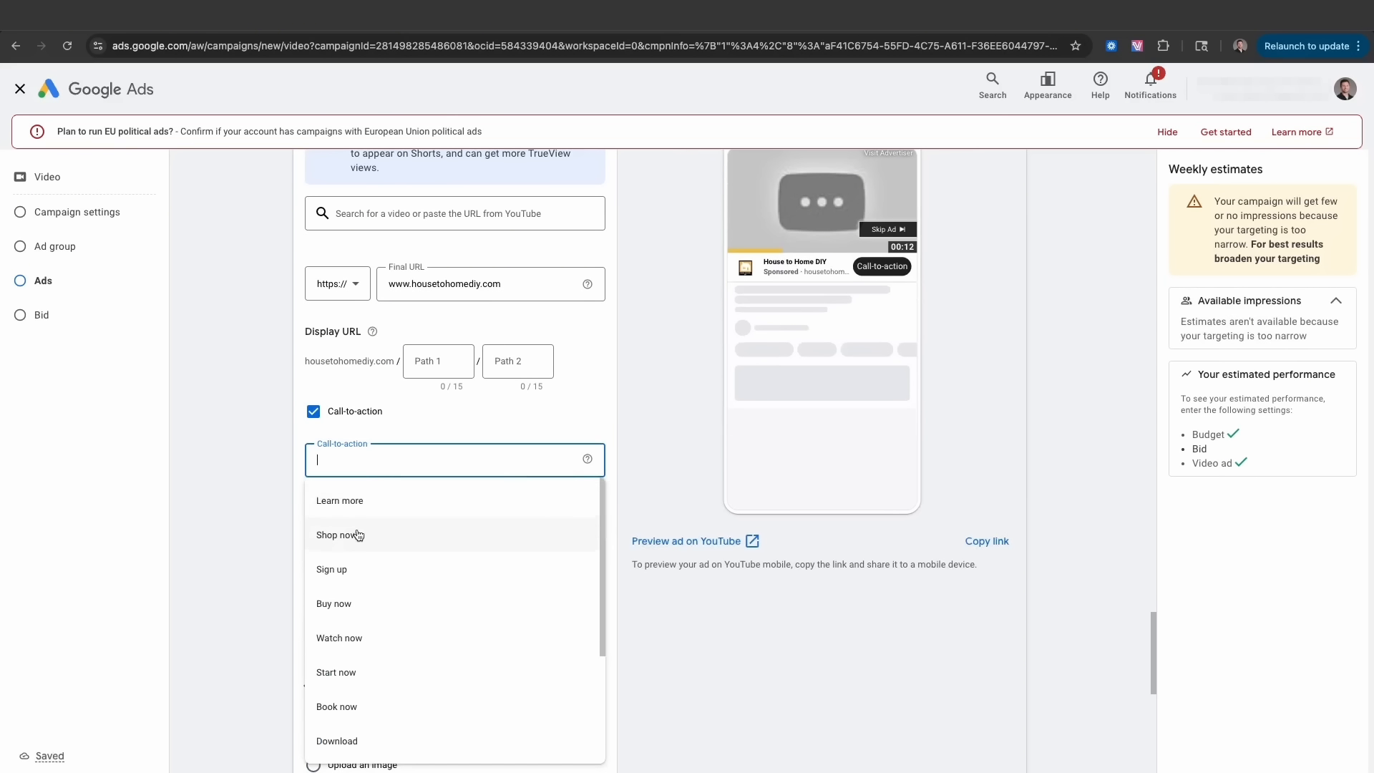
{"action": "left_click", "coordinate": [358, 535]}
{"action": "left_click", "coordinate": [347, 517]}
{"action": "type", "text": "Best Electric Fireplace"}
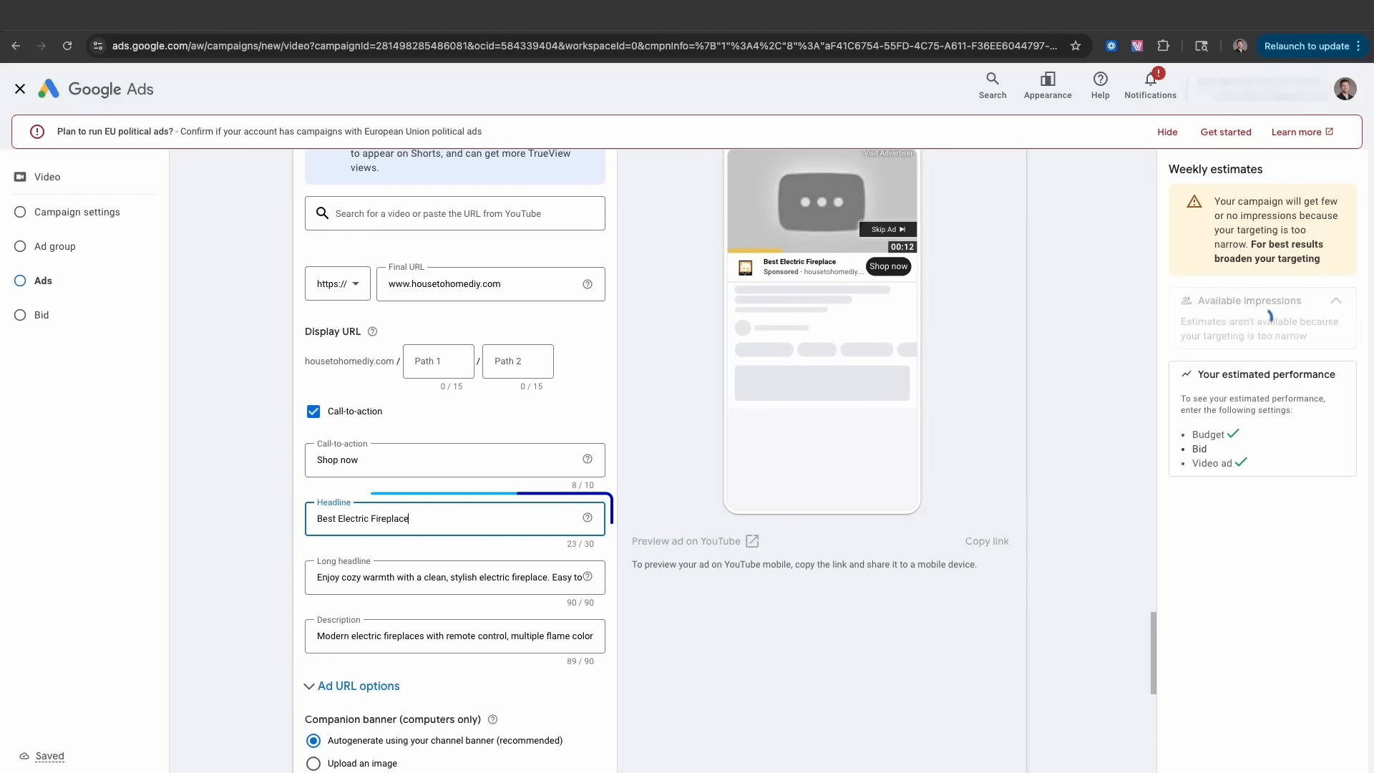
- Preview the ad across in-feed, Shorts, in-stream and computer formats
{"action": "scroll", "coordinate": [140, 535], "scroll_direction": "up", "scroll_amount": 2}
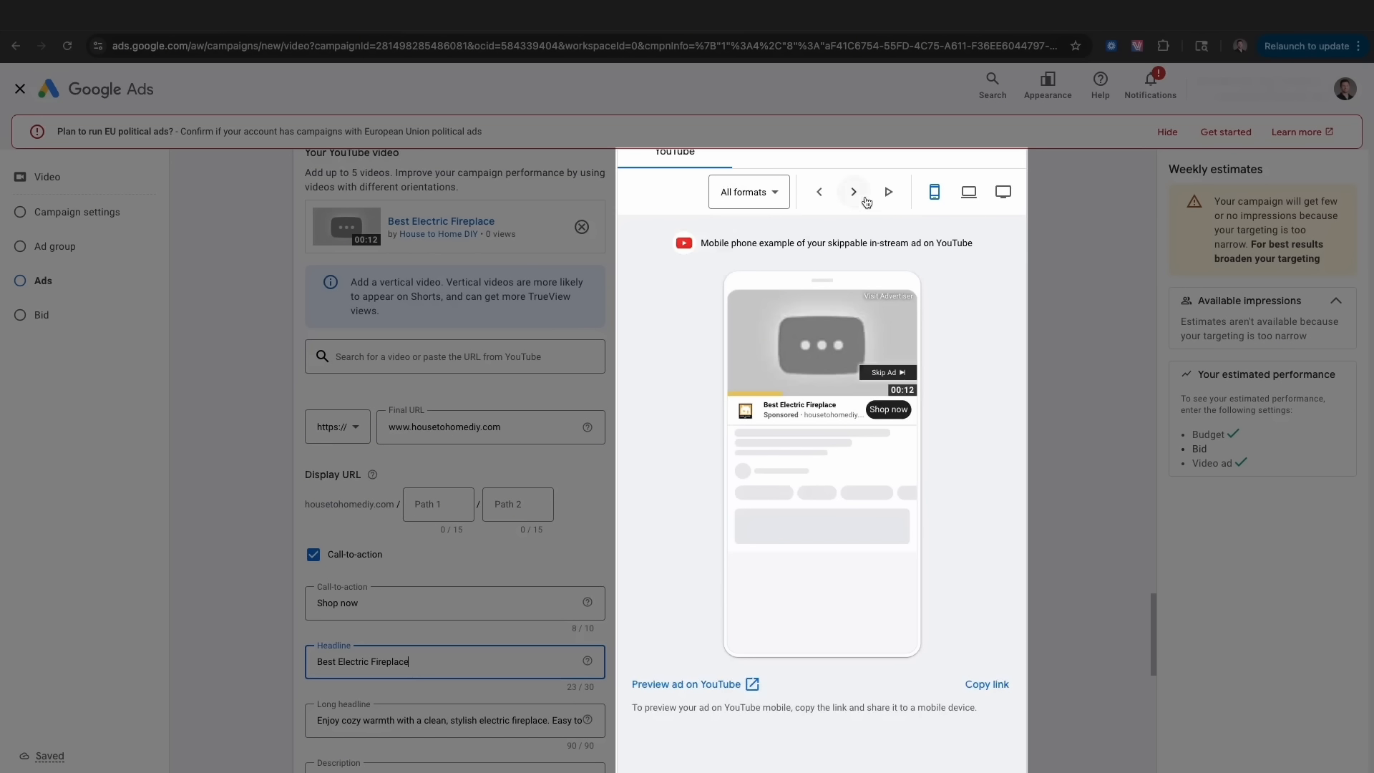
{"action": "left_click", "coordinate": [861, 195]}
{"action": "left_click", "coordinate": [855, 194]}
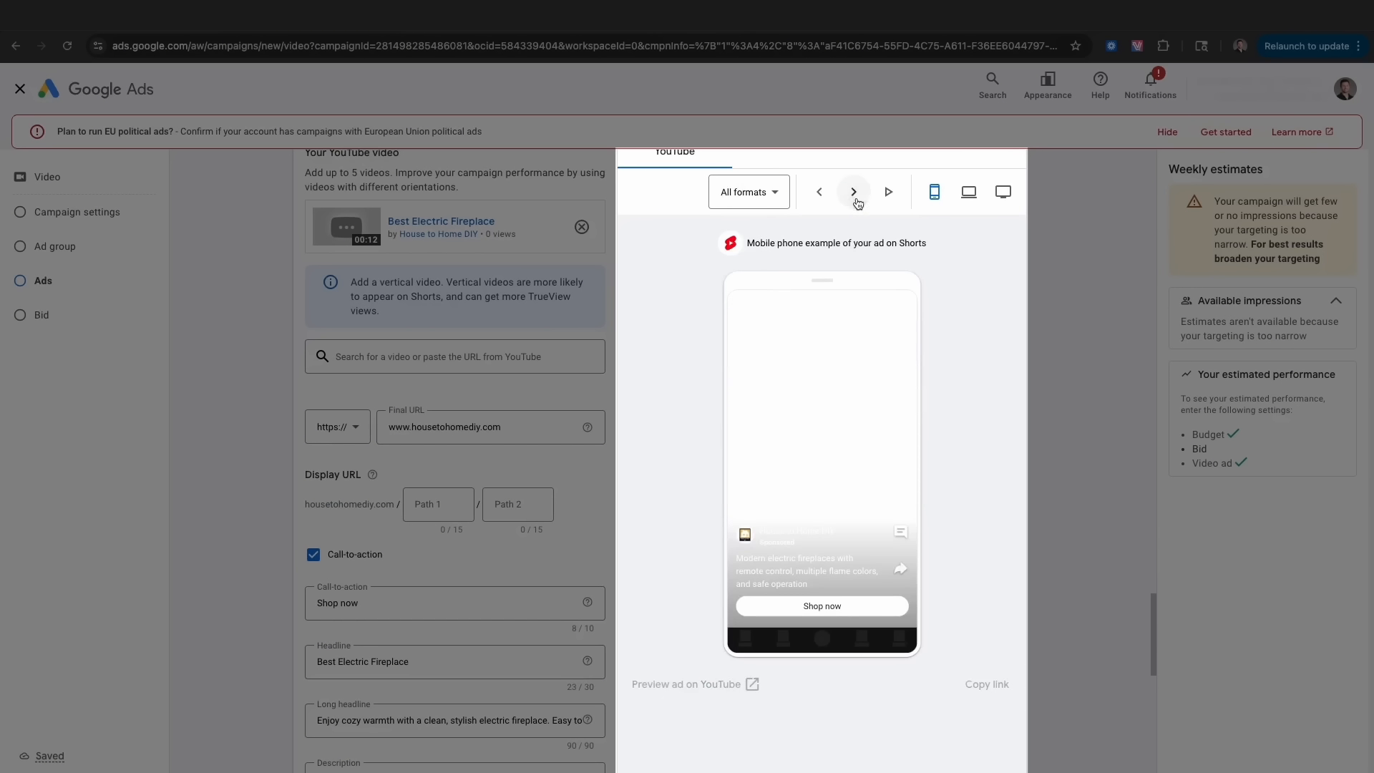
{"action": "left_click", "coordinate": [820, 192]}
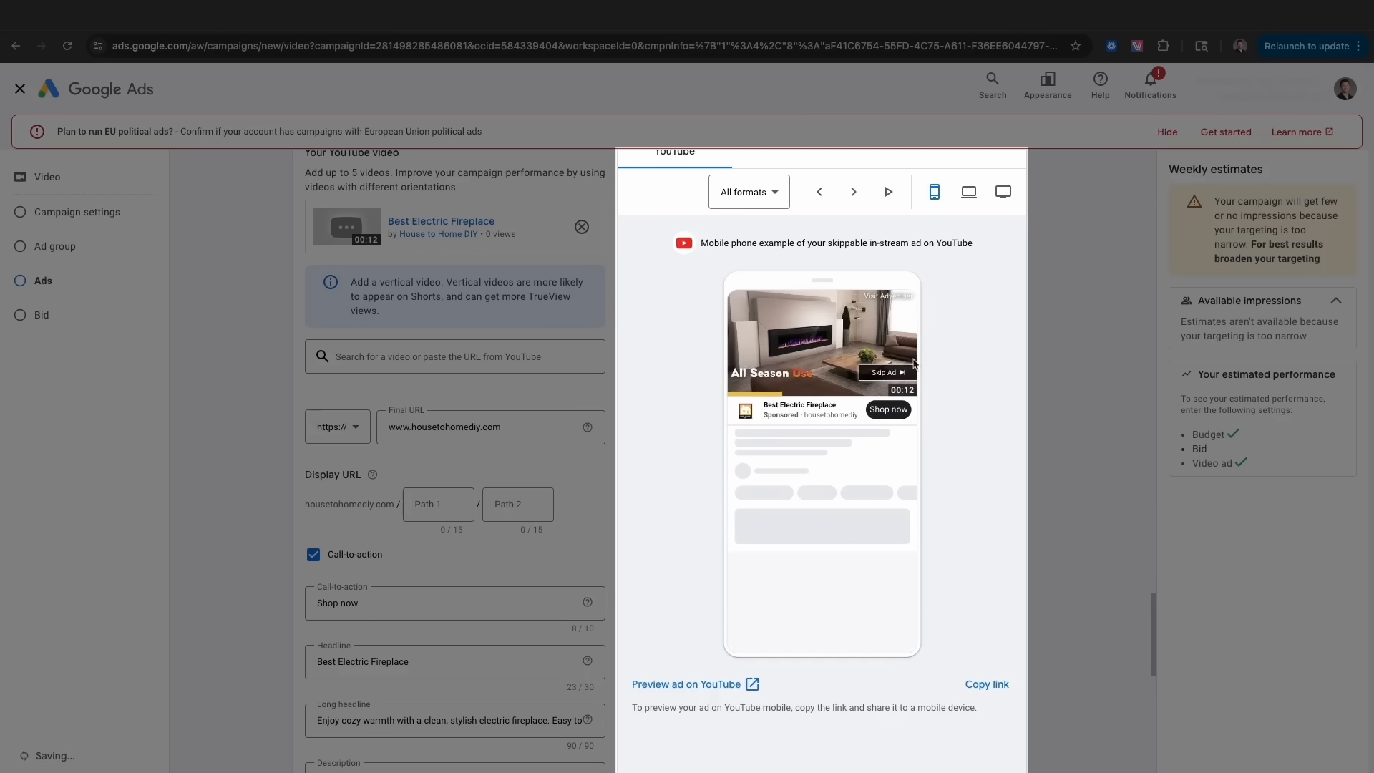
{"action": "left_click", "coordinate": [968, 192]}
{"action": "left_click", "coordinate": [853, 191]}
{"action": "left_click", "coordinate": [853, 192]}
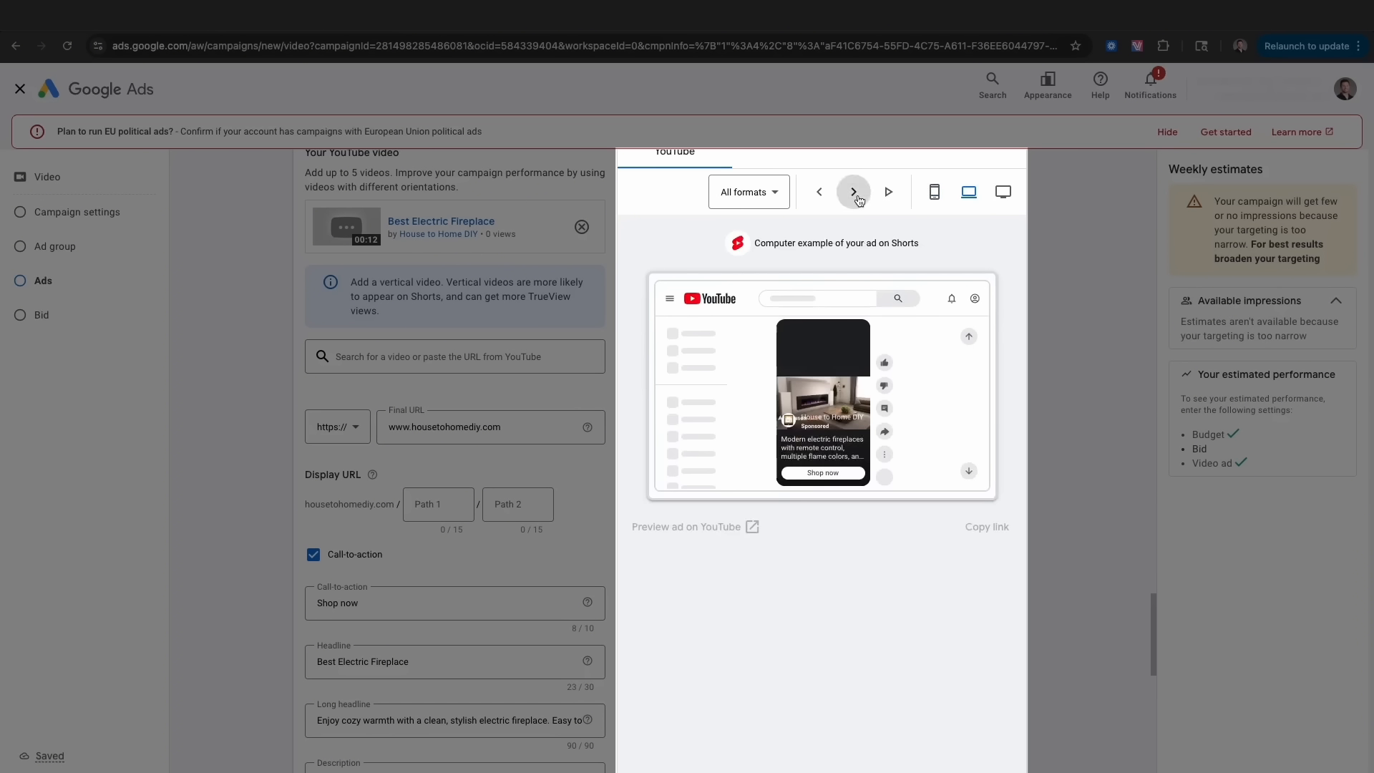
{"action": "left_click", "coordinate": [480, 388]}
{"action": "scroll", "coordinate": [481, 387], "scroll_direction": "down", "scroll_amount": 9}
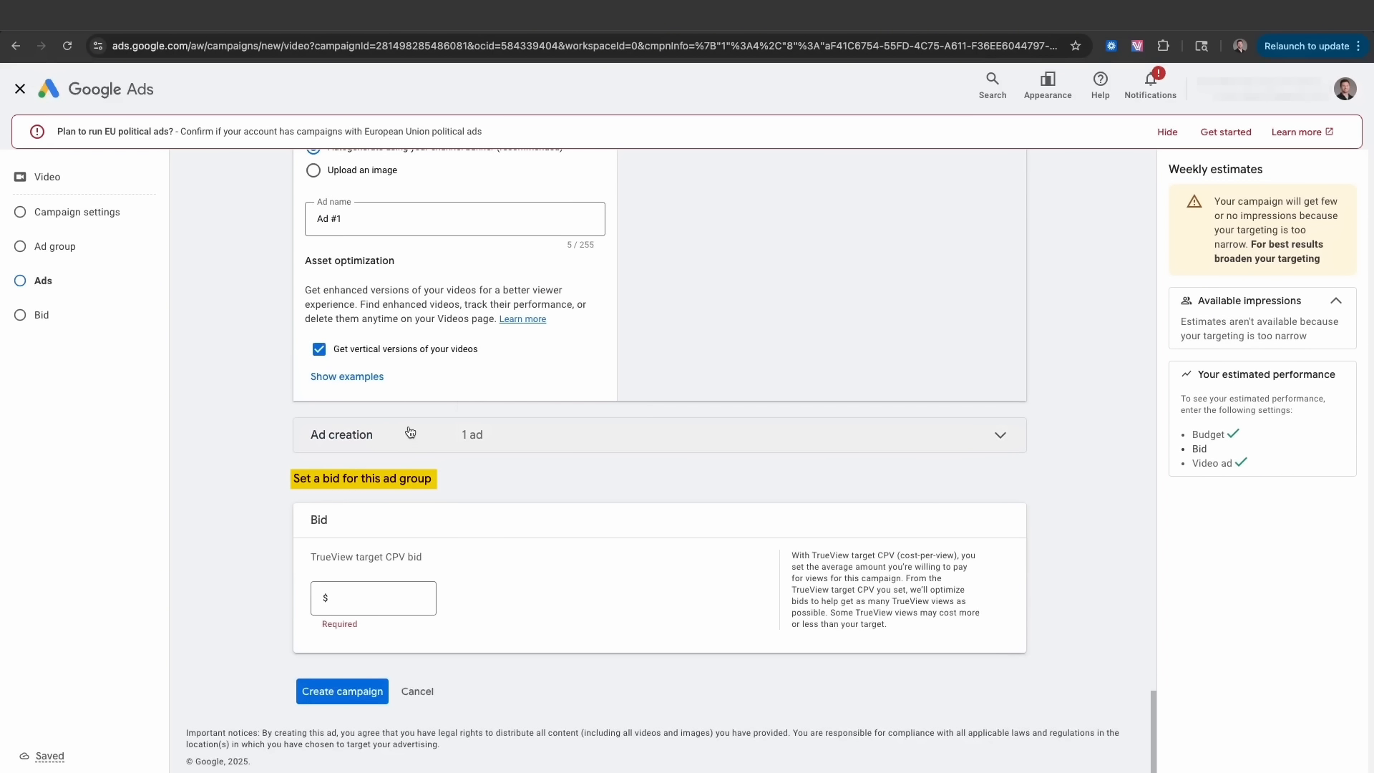
- Enter a $0.05 TrueView target CPV bid and create the campaign
{"action": "left_click", "coordinate": [388, 599]}
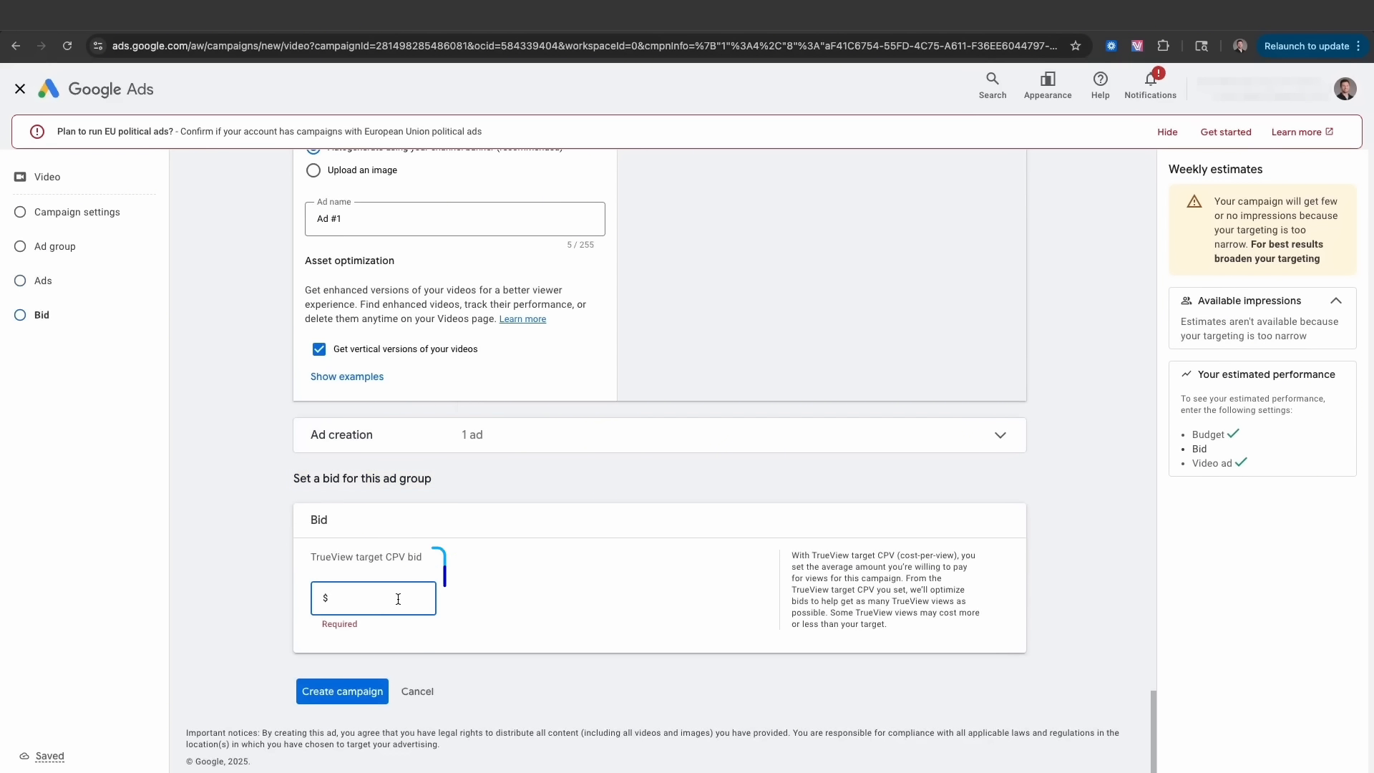
{"action": "type", "text": "0.00"}
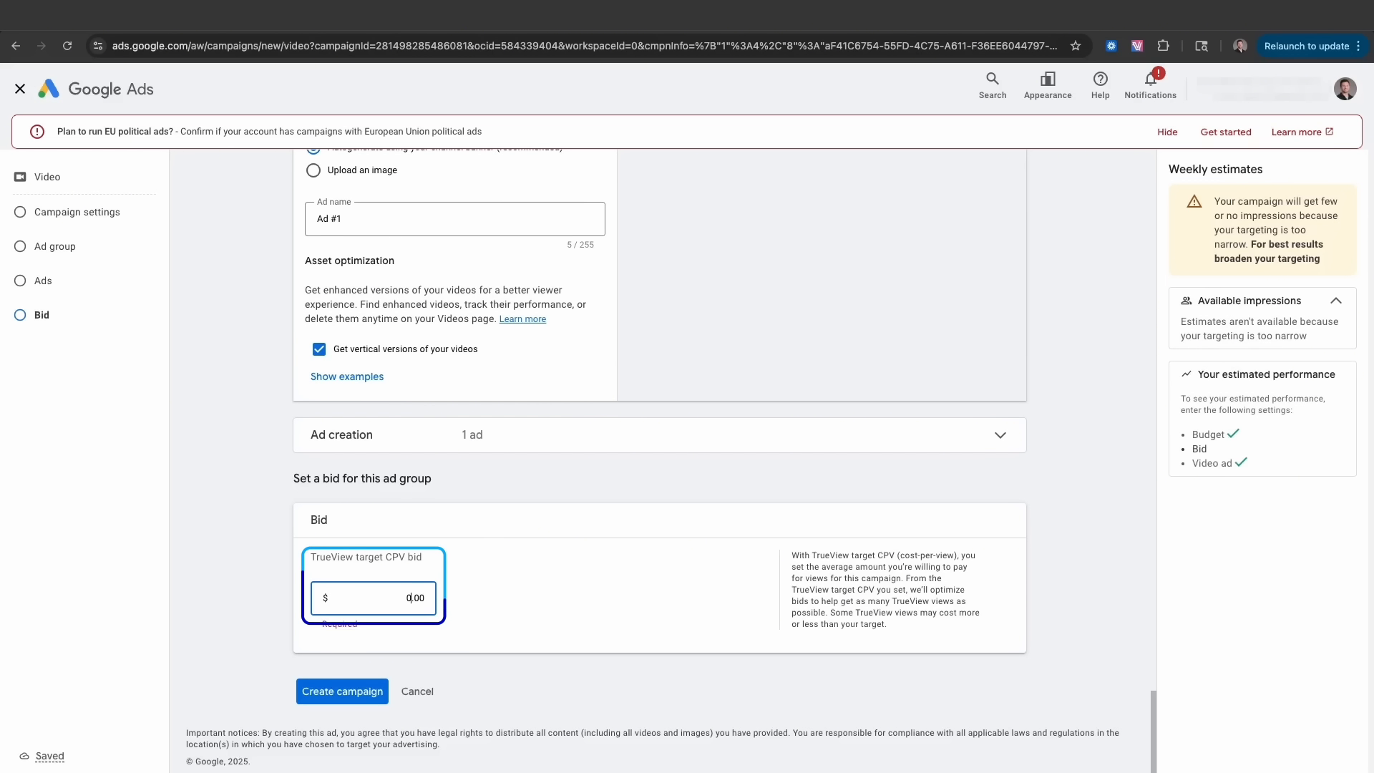
{"action": "type", "text": "5"}
{"action": "key", "text": "BackSpace"}
{"action": "type", "text": "5"}
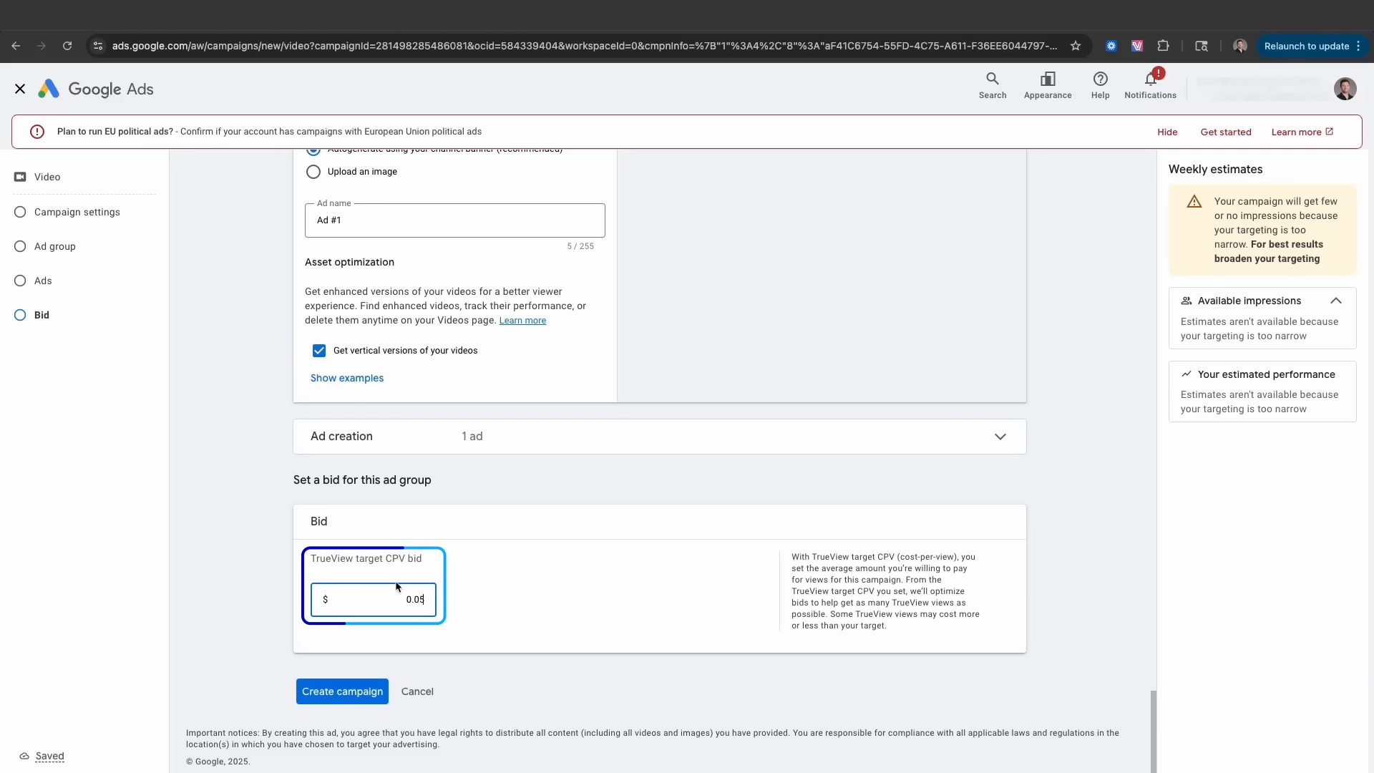
{"action": "scroll", "coordinate": [497, 536], "scroll_direction": "up", "scroll_amount": 3}
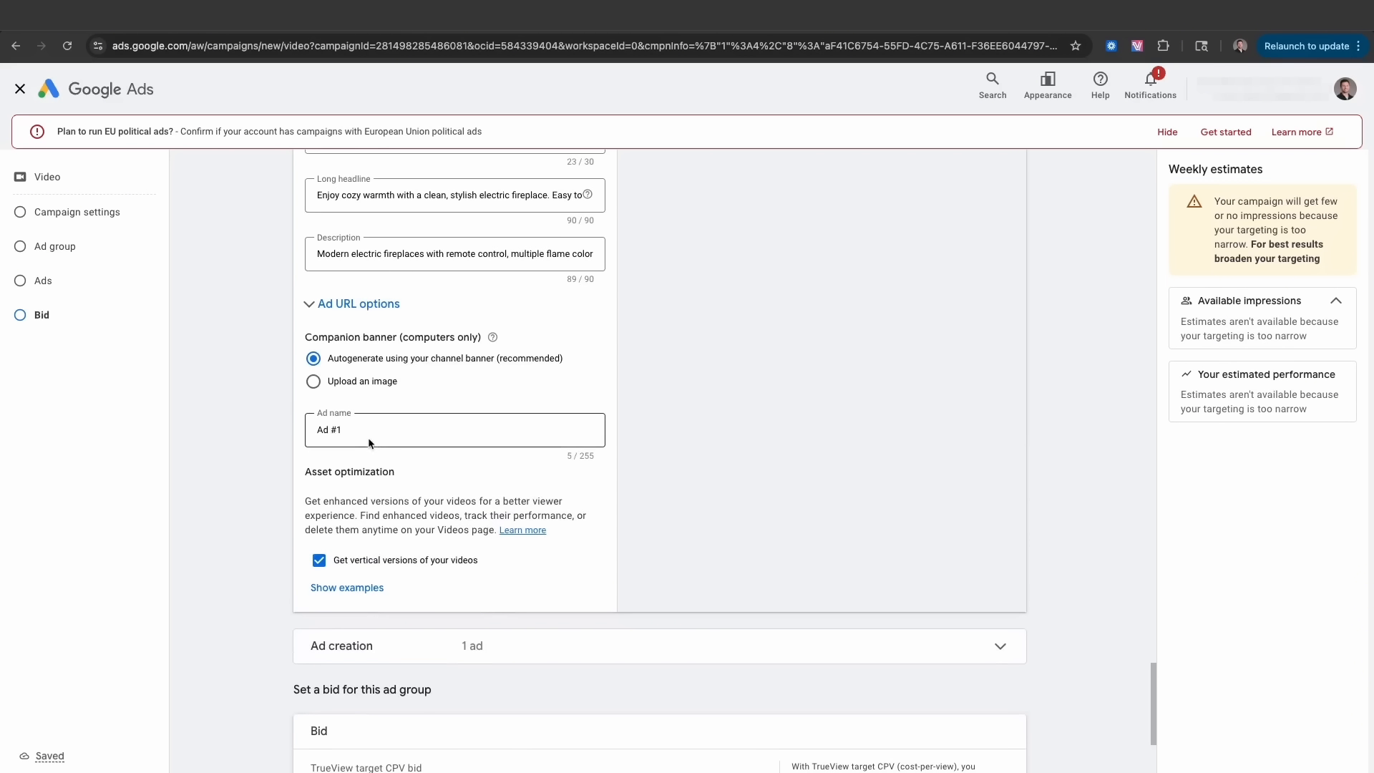
{"action": "triple_click", "coordinate": [360, 434]}
{"action": "scroll", "coordinate": [291, 431], "scroll_direction": "down", "scroll_amount": 3}
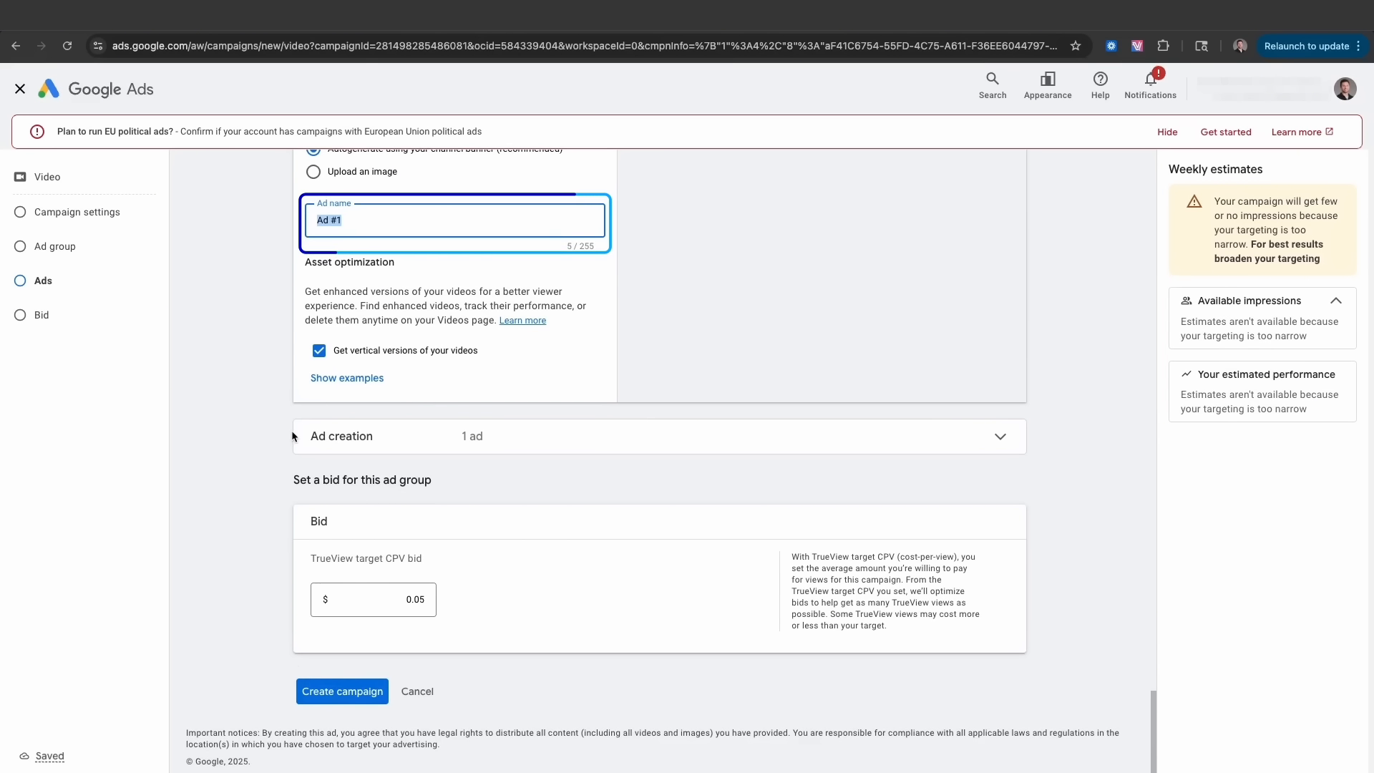
{"action": "left_click", "coordinate": [342, 691]}
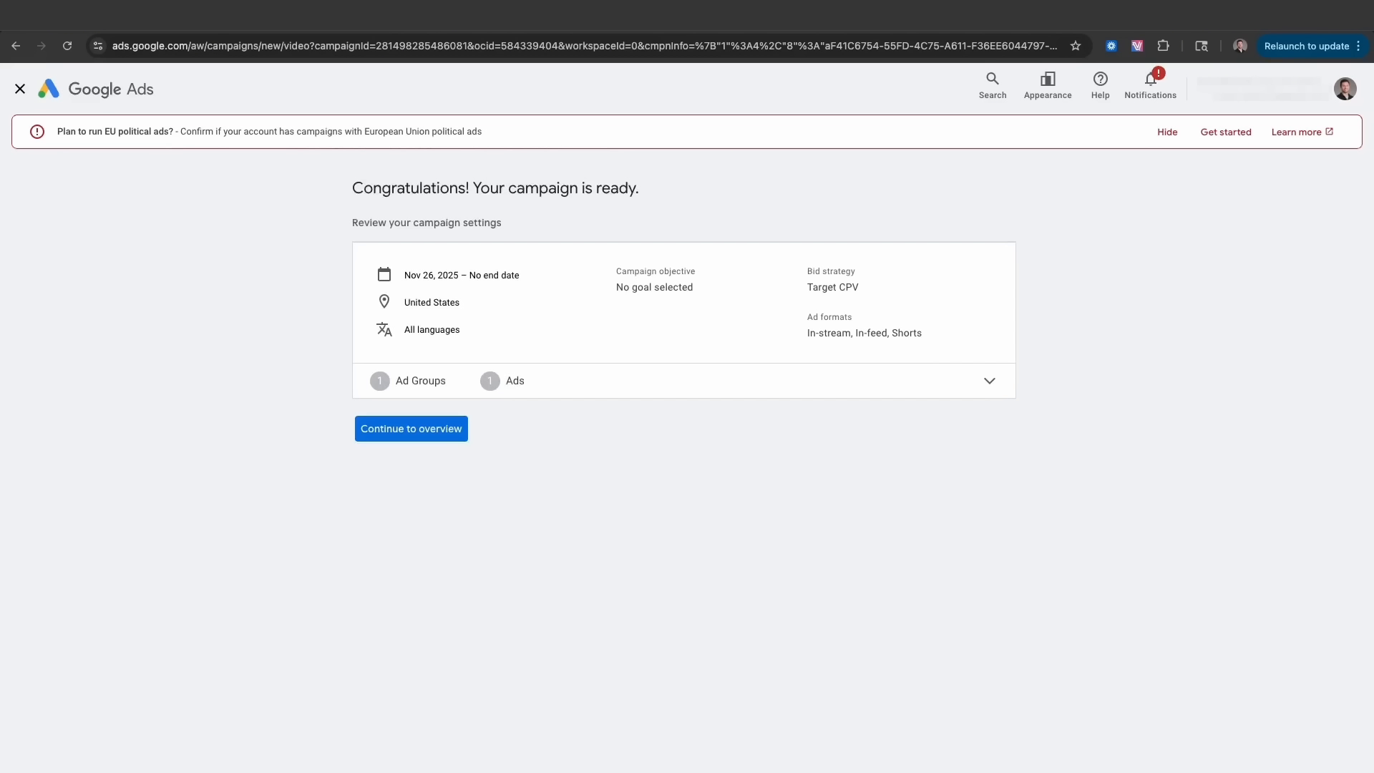
- Open the ad groups of the YouTube | Broad Targeting | USA campaign
{"action": "left_click", "coordinate": [410, 429]}
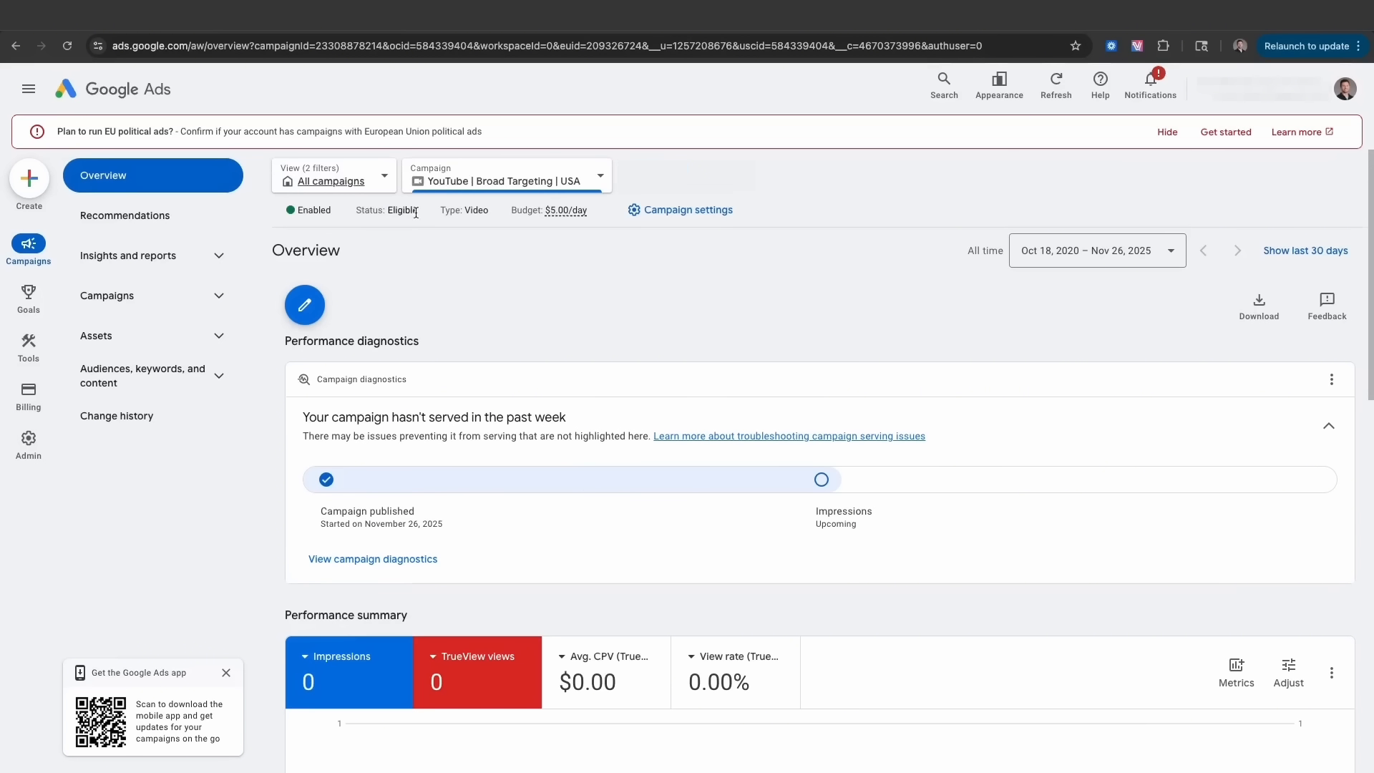
{"action": "left_click", "coordinate": [193, 300]}
{"action": "left_click", "coordinate": [167, 333]}
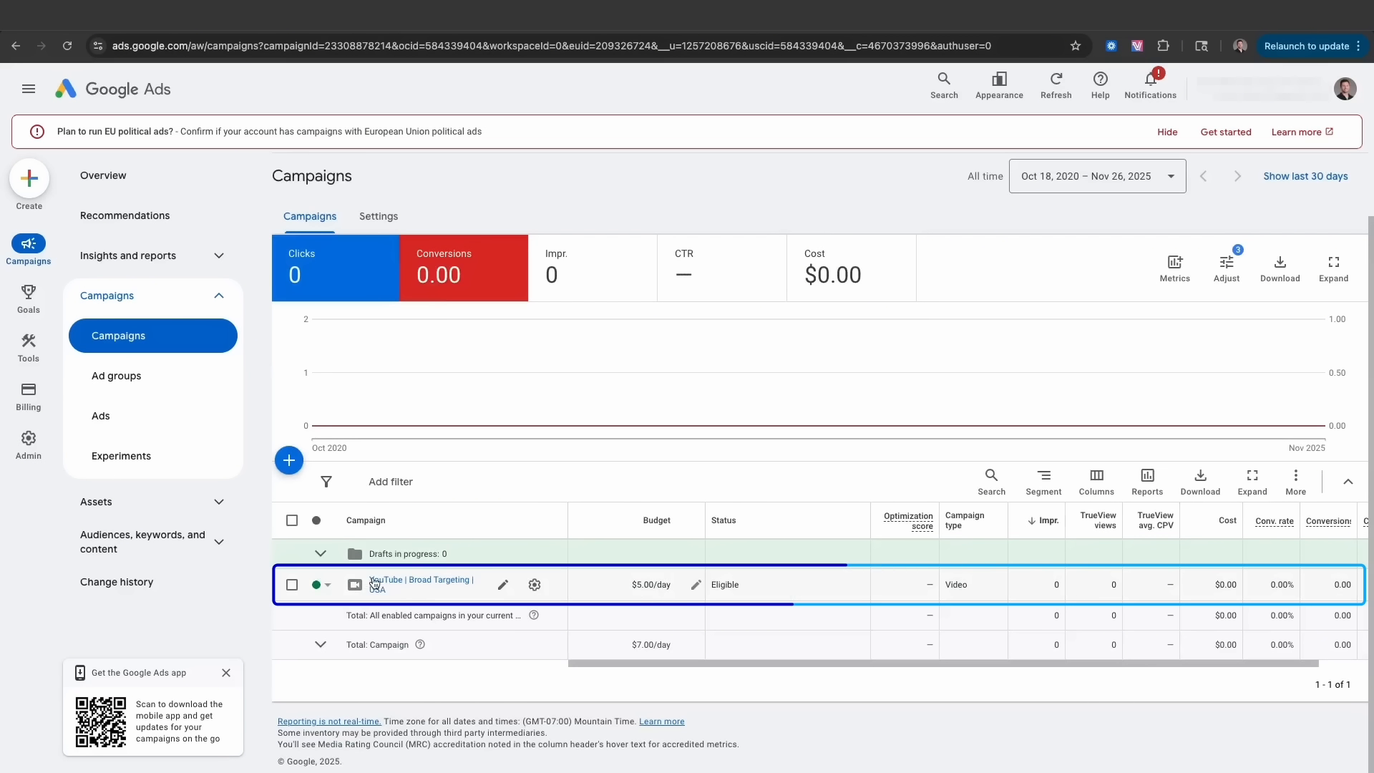
{"action": "left_click", "coordinate": [385, 588]}
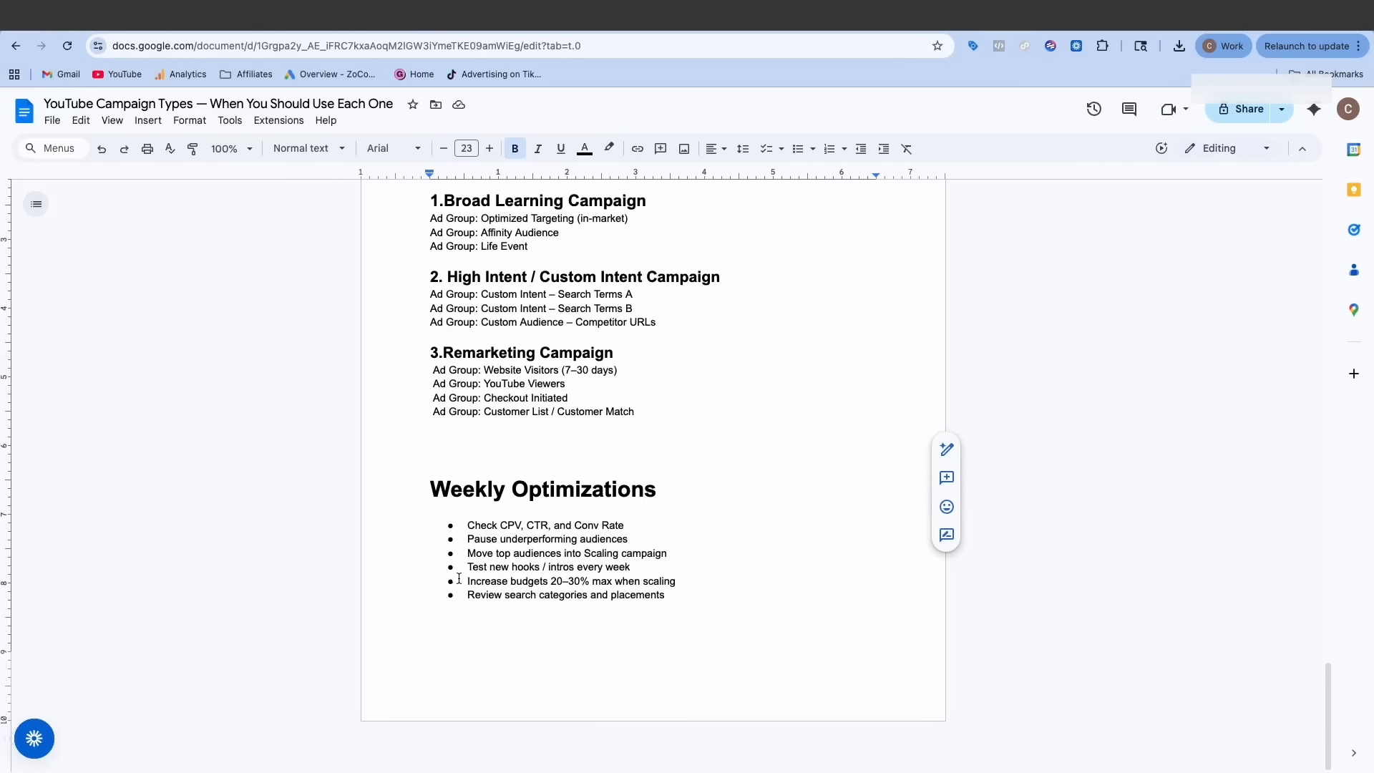
- Highlight the campaign headings in the Google Docs Campaign Set up plan
{"action": "scroll", "coordinate": [459, 576], "scroll_direction": "up", "scroll_amount": 4}
{"action": "left_click_drag", "start_coordinate": [431, 535], "coordinate": [616, 551]}
{"action": "scroll", "coordinate": [475, 566], "scroll_direction": "down", "scroll_amount": 1}
{"action": "left_click_drag", "start_coordinate": [430, 575], "coordinate": [718, 575]}
- Start a new ad group and paste 'Ad Group: Affinity Audience' from the plan as its name
{"action": "left_click", "coordinate": [718, 583]}
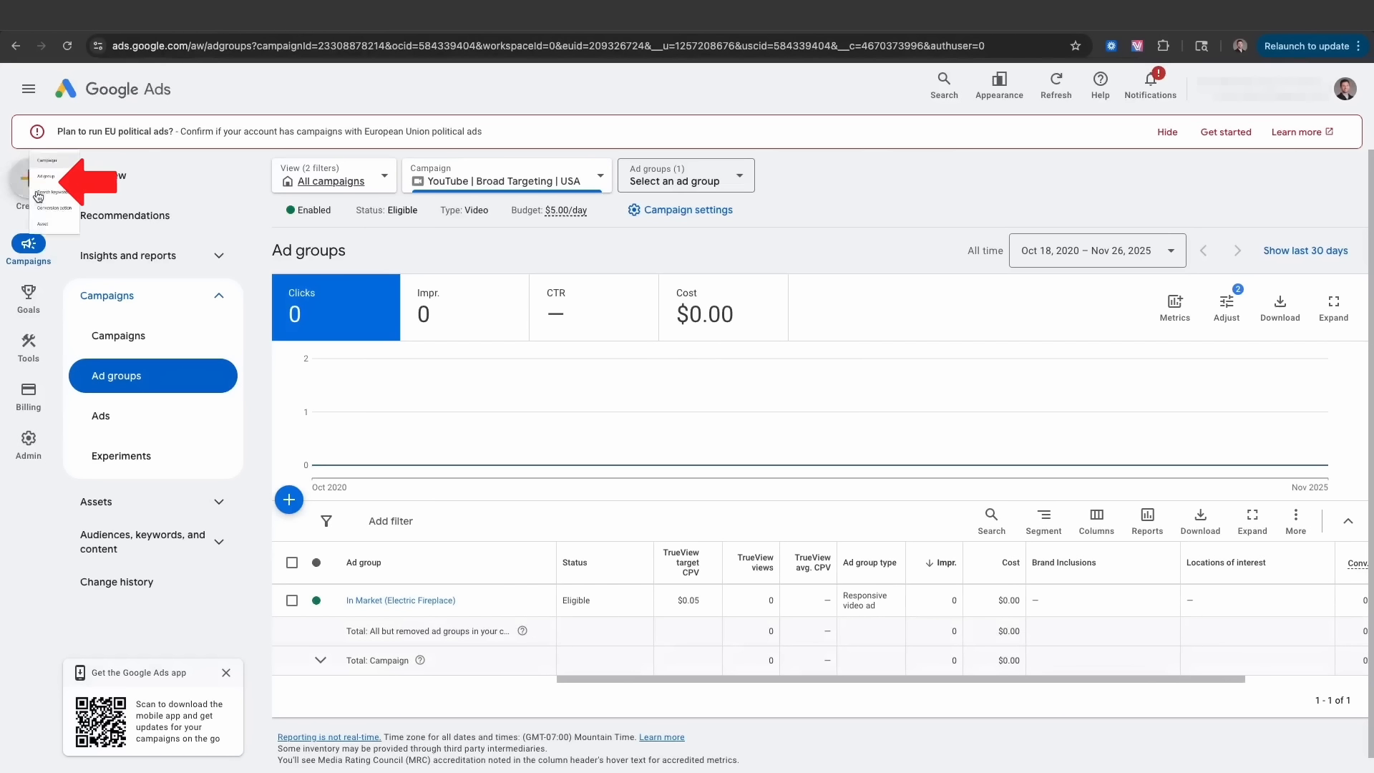
{"action": "left_click", "coordinate": [32, 185]}
{"action": "left_click", "coordinate": [260, 453]}
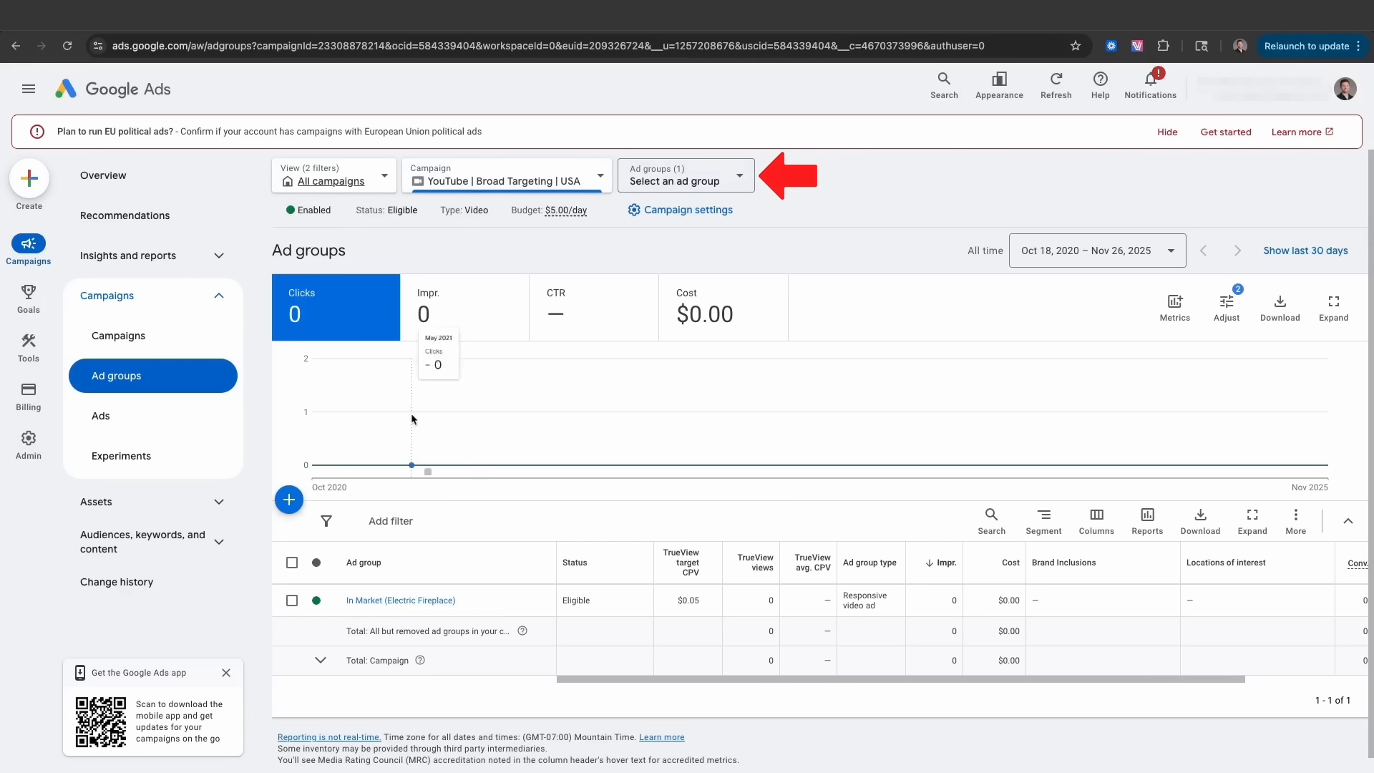
{"action": "left_click", "coordinate": [289, 500]}
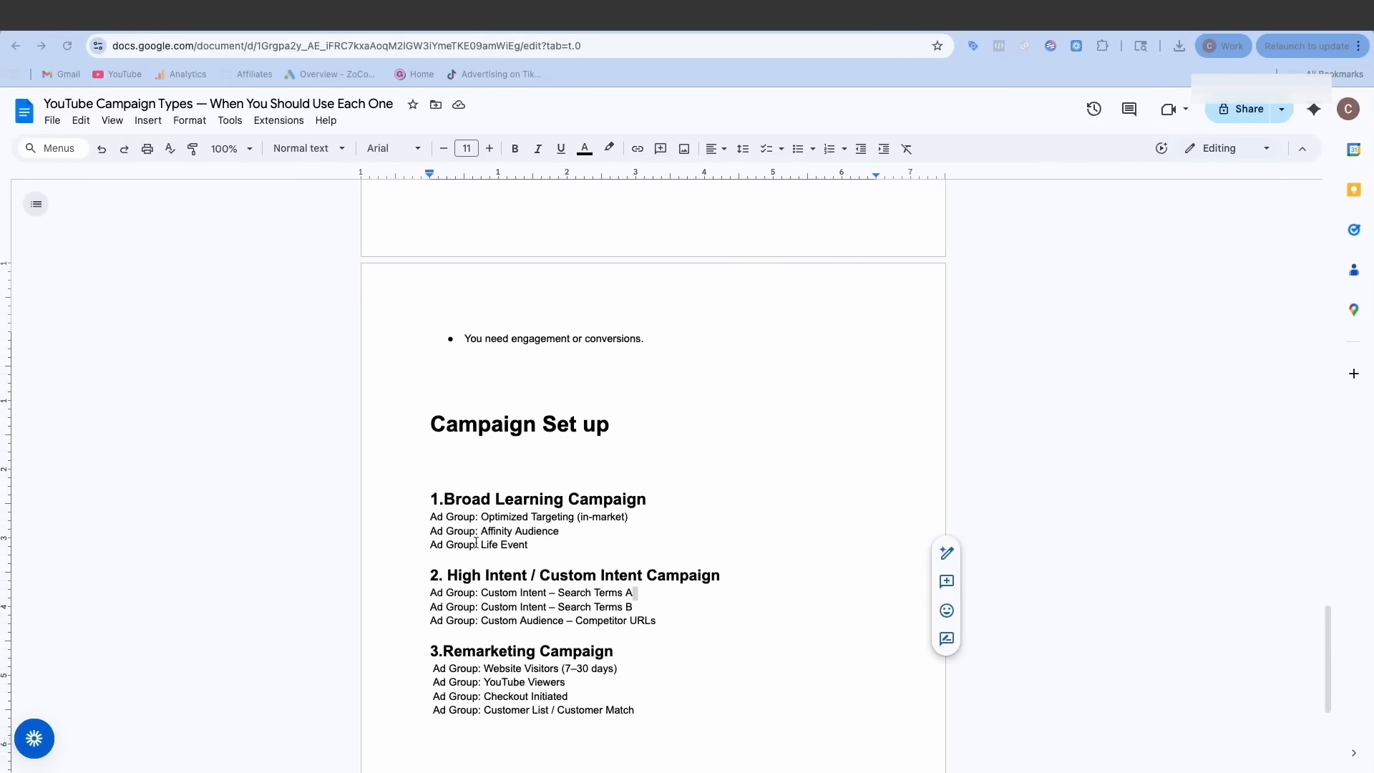
{"action": "left_click_drag", "start_coordinate": [432, 530], "coordinate": [563, 537]}
{"action": "key", "text": "ctrl+c"}
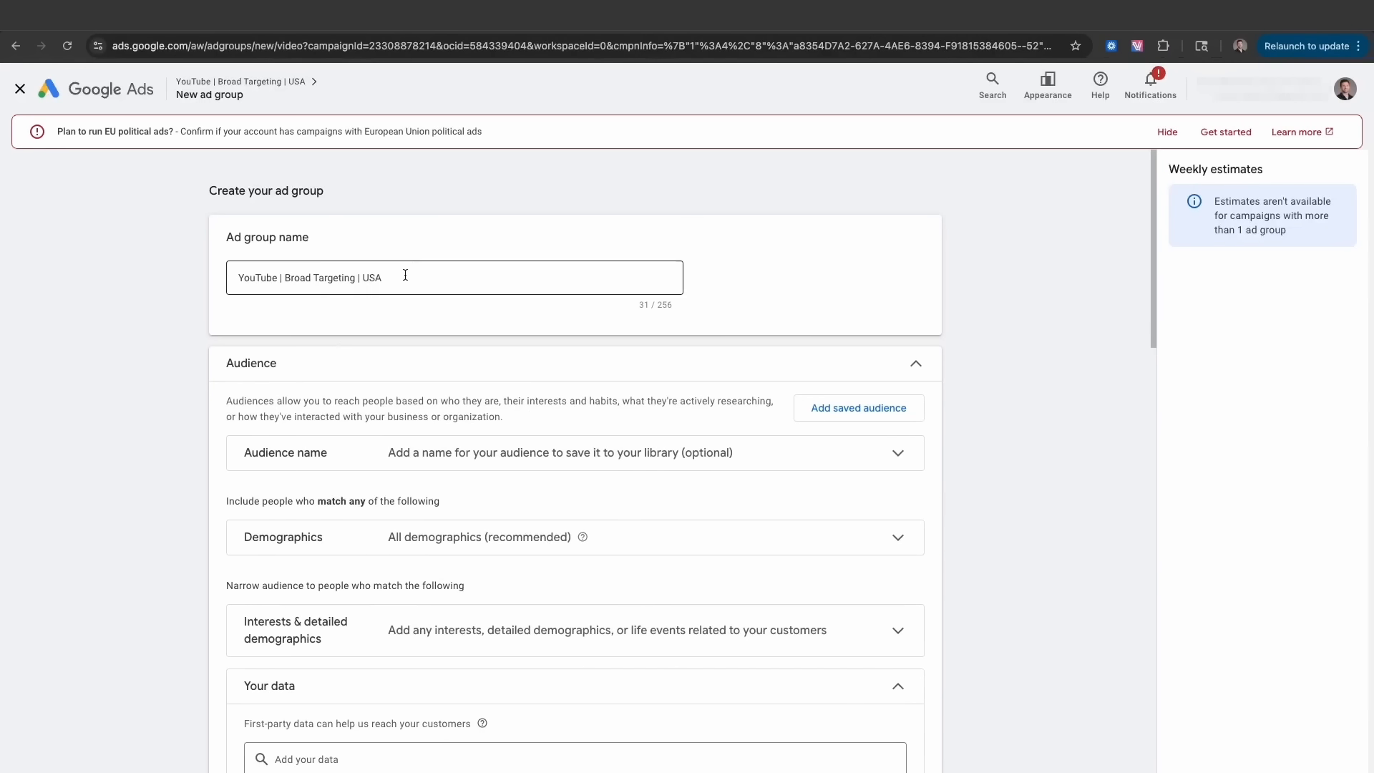
{"action": "triple_click", "coordinate": [405, 273]}
{"action": "key", "text": "ctrl+v"}
{"action": "scroll", "coordinate": [255, 330], "scroll_direction": "down", "scroll_amount": 3}
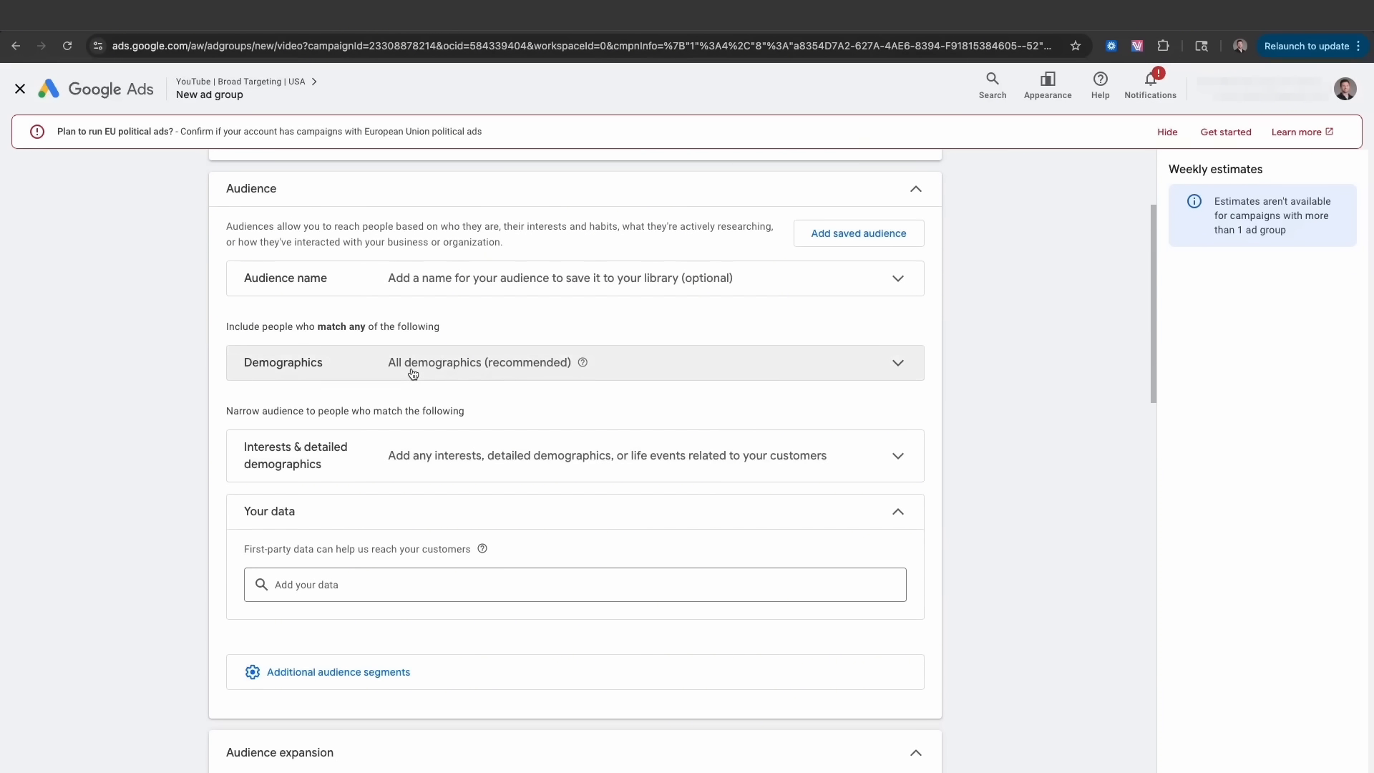
- Search interest and demographic segments for 'fire' and close the results
{"action": "left_click", "coordinate": [407, 455]}
{"action": "type", "text": "fireplace"}
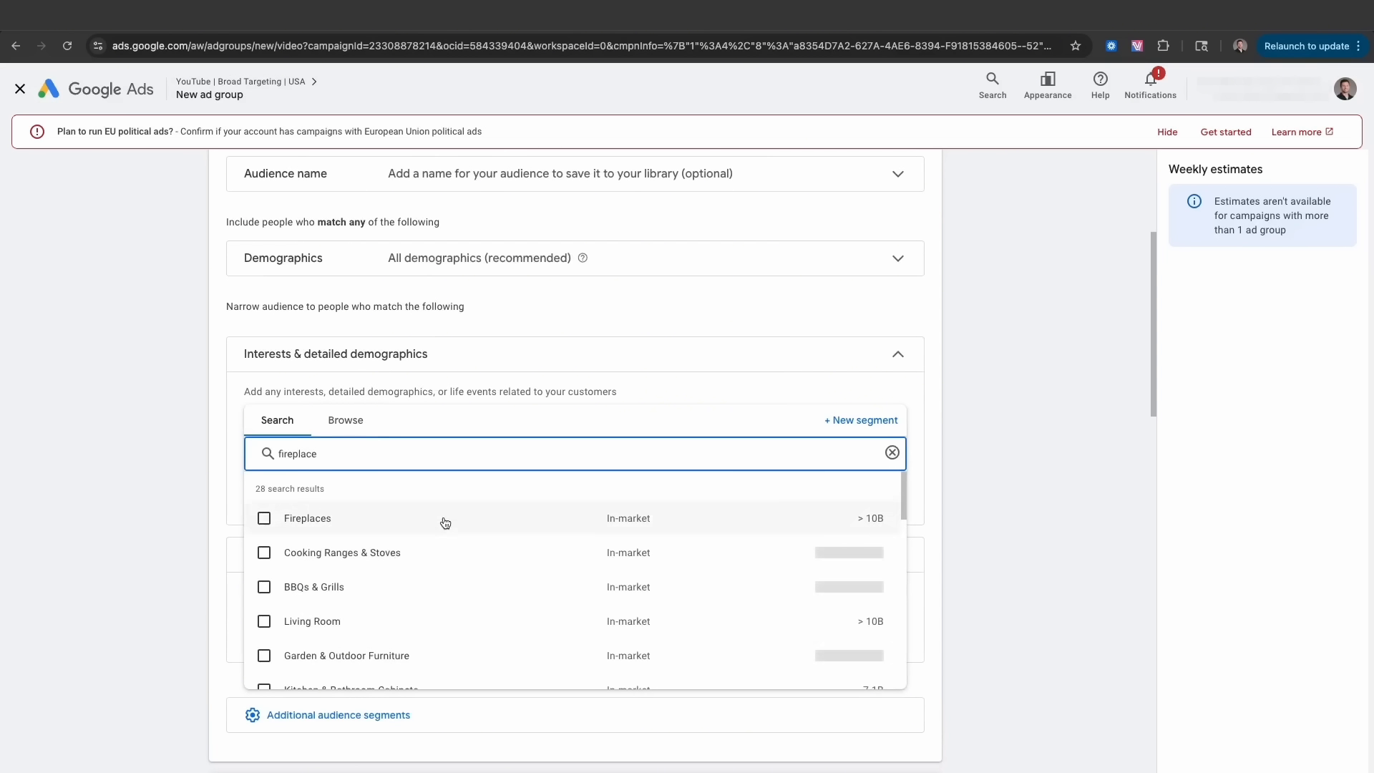
{"action": "scroll", "coordinate": [438, 522], "scroll_direction": "down", "scroll_amount": 10}
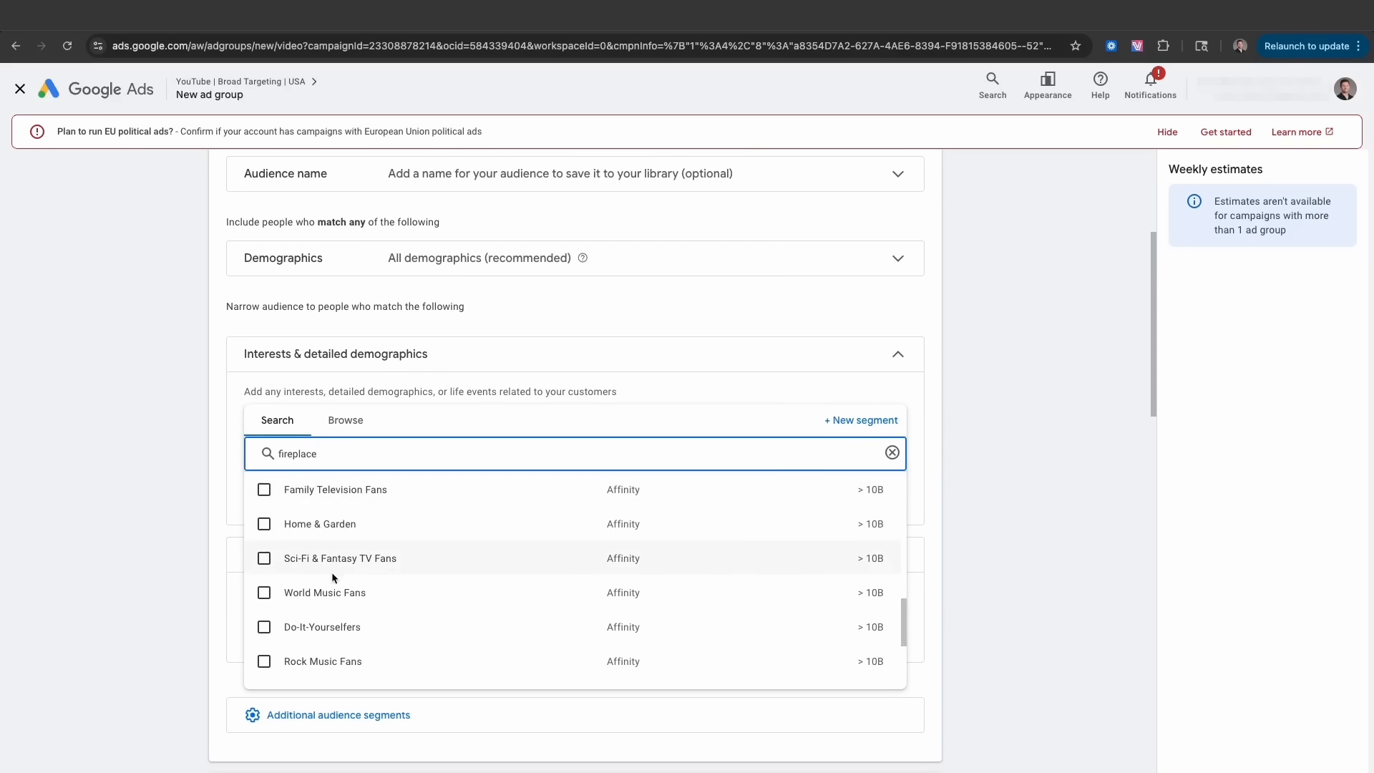
{"action": "scroll", "coordinate": [333, 576], "scroll_direction": "down", "scroll_amount": 5}
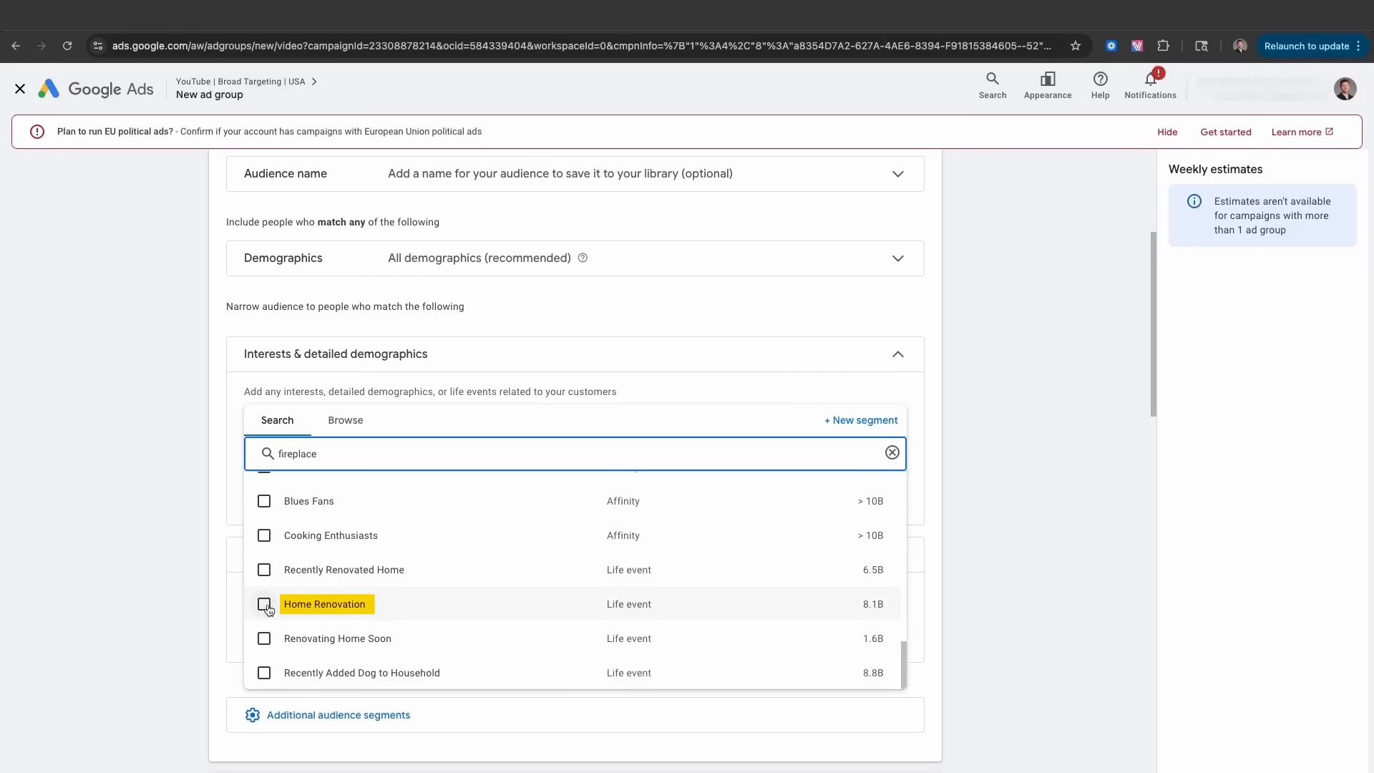
{"action": "mouse_move", "coordinate": [307, 629]}
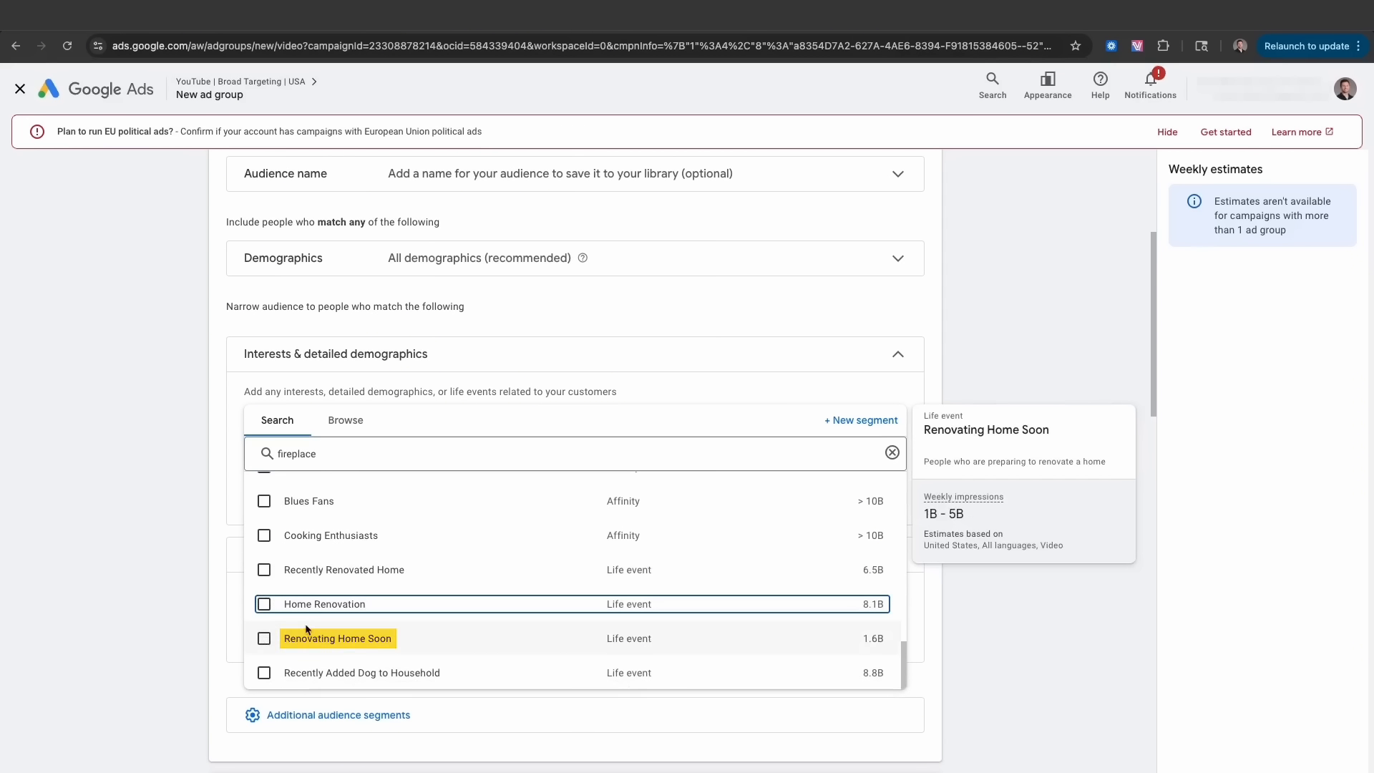
{"action": "left_click", "coordinate": [209, 487]}
{"action": "scroll", "coordinate": [243, 486], "scroll_direction": "down", "scroll_amount": 8}
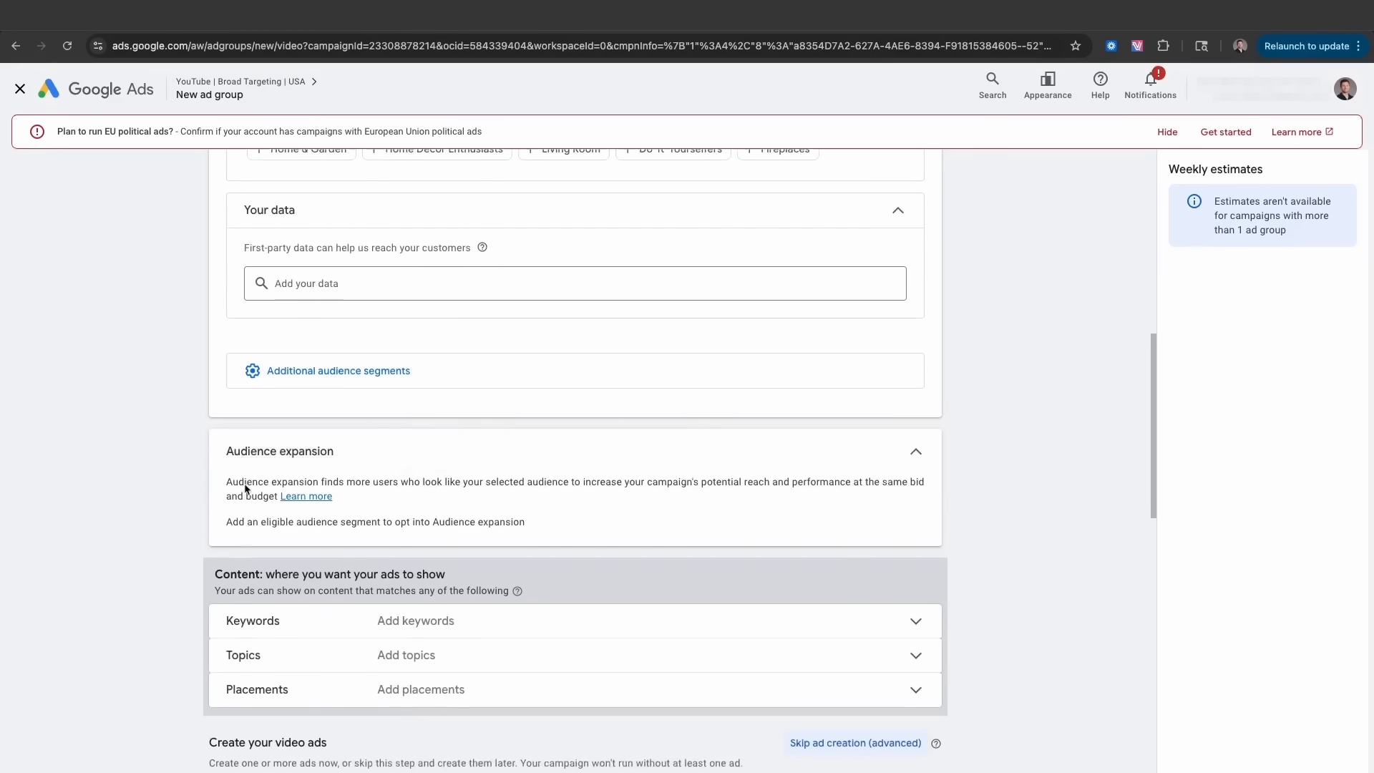
- Enter the keywords 'best fireplace' and 'best electric fireplace'
{"action": "left_click", "coordinate": [384, 425]}
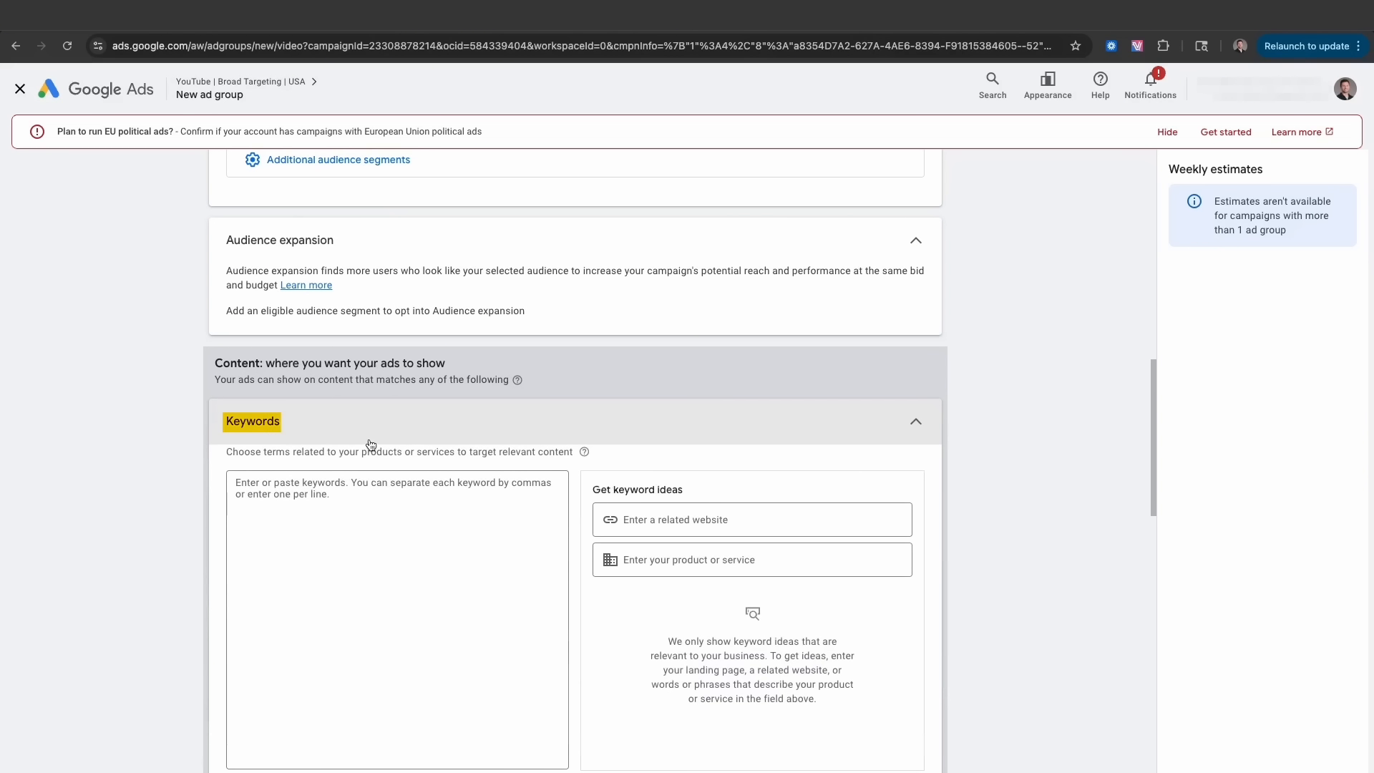
{"action": "left_click", "coordinate": [319, 503]}
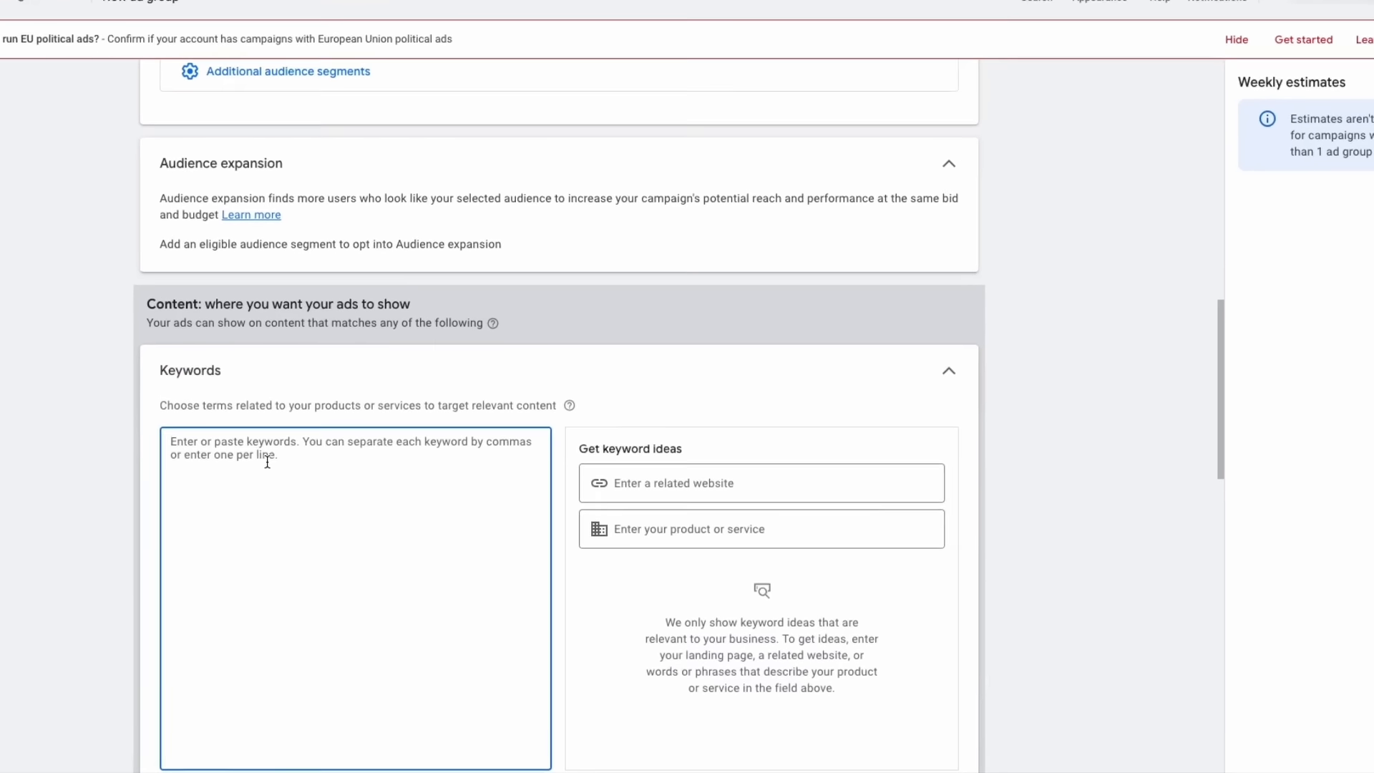
{"action": "type", "text": "best fireplace"}
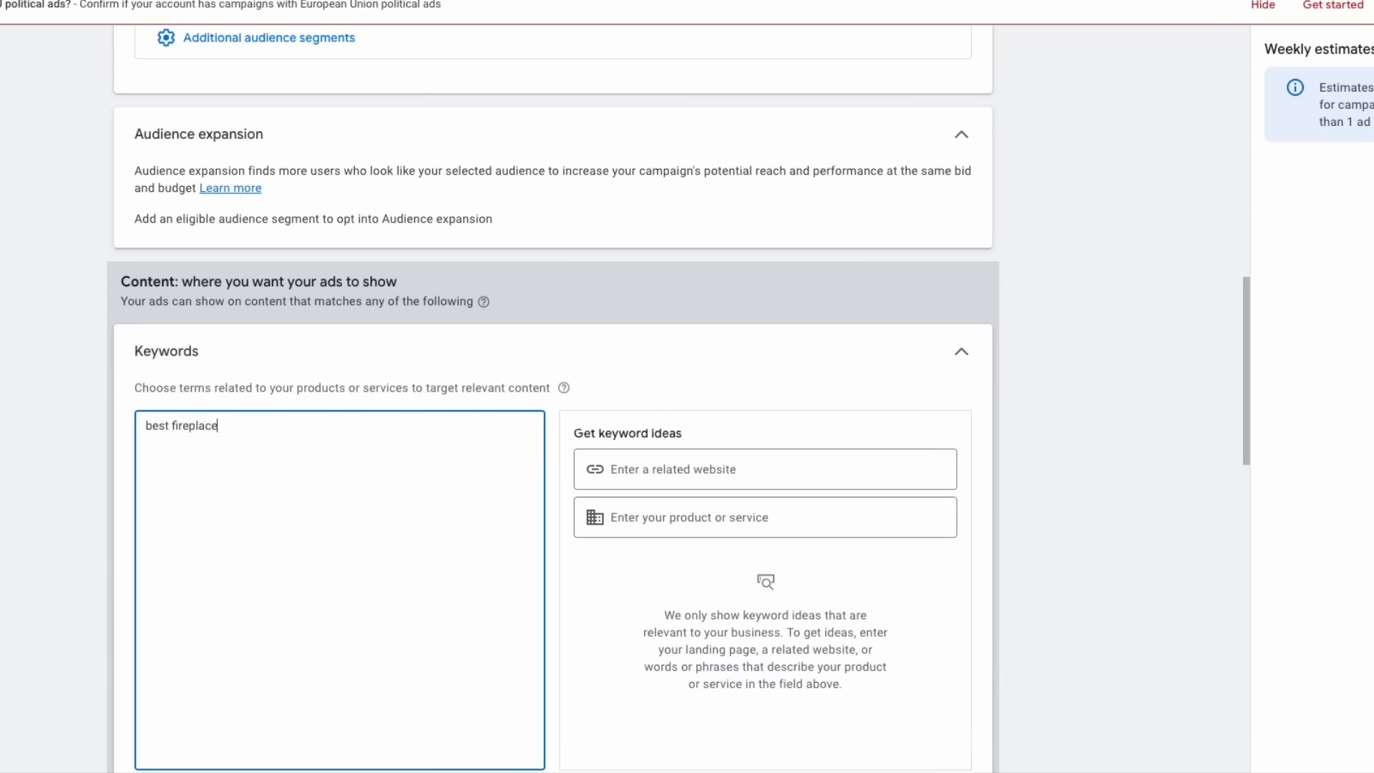
{"action": "type", "text": "t electric fireplace"}
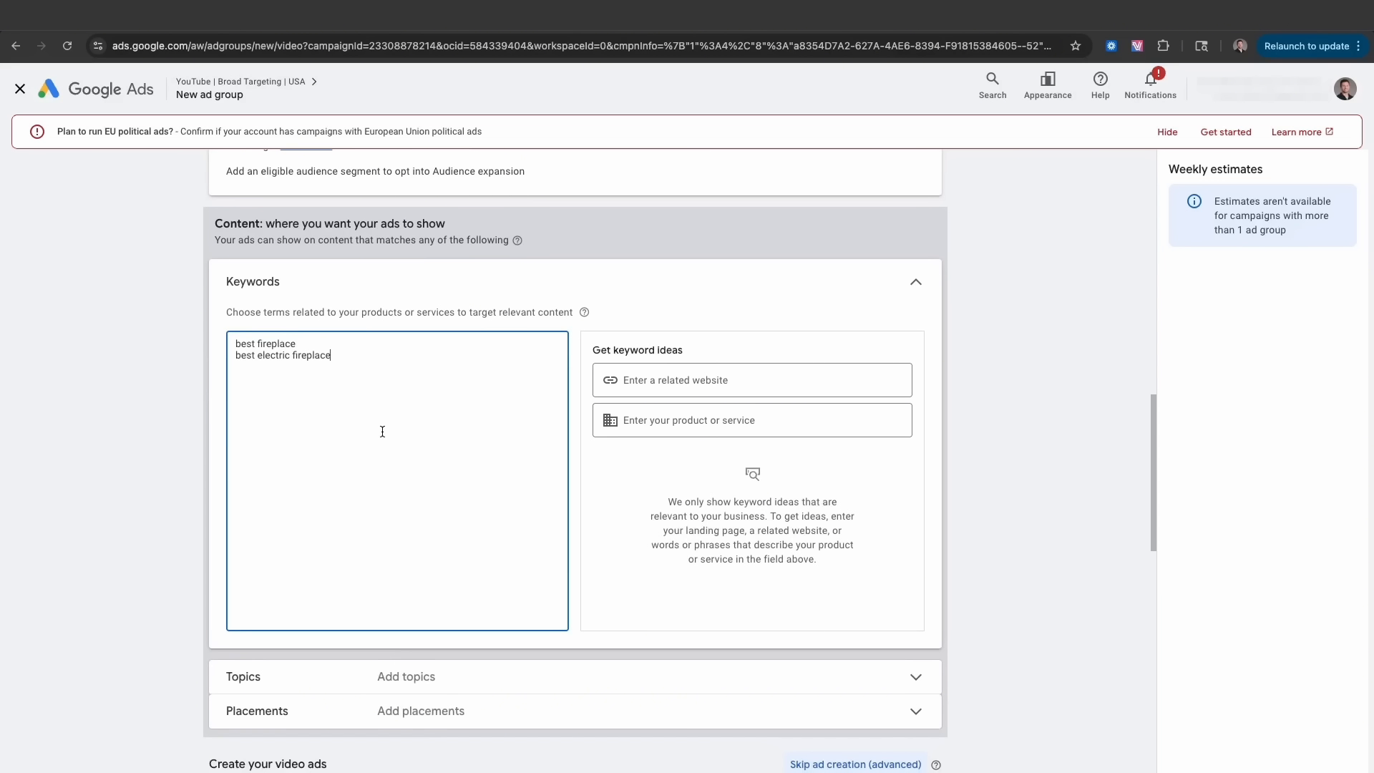
{"action": "scroll", "coordinate": [382, 432], "scroll_direction": "down", "scroll_amount": 3}
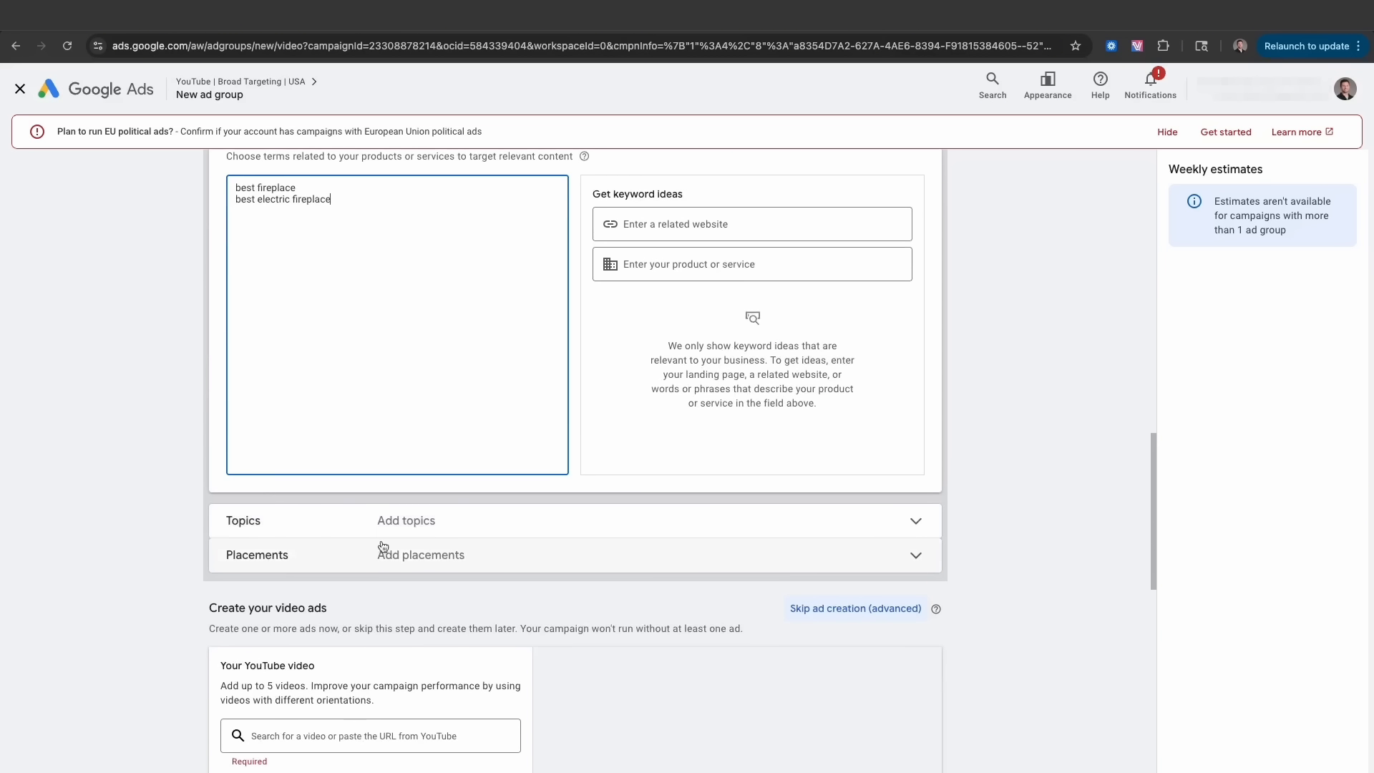
- Add the ZoCo Marketing YouTube channel as a placement, then collapse Placements
{"action": "left_click", "coordinate": [374, 558]}
{"action": "scroll", "coordinate": [417, 552], "scroll_direction": "down", "scroll_amount": 5}
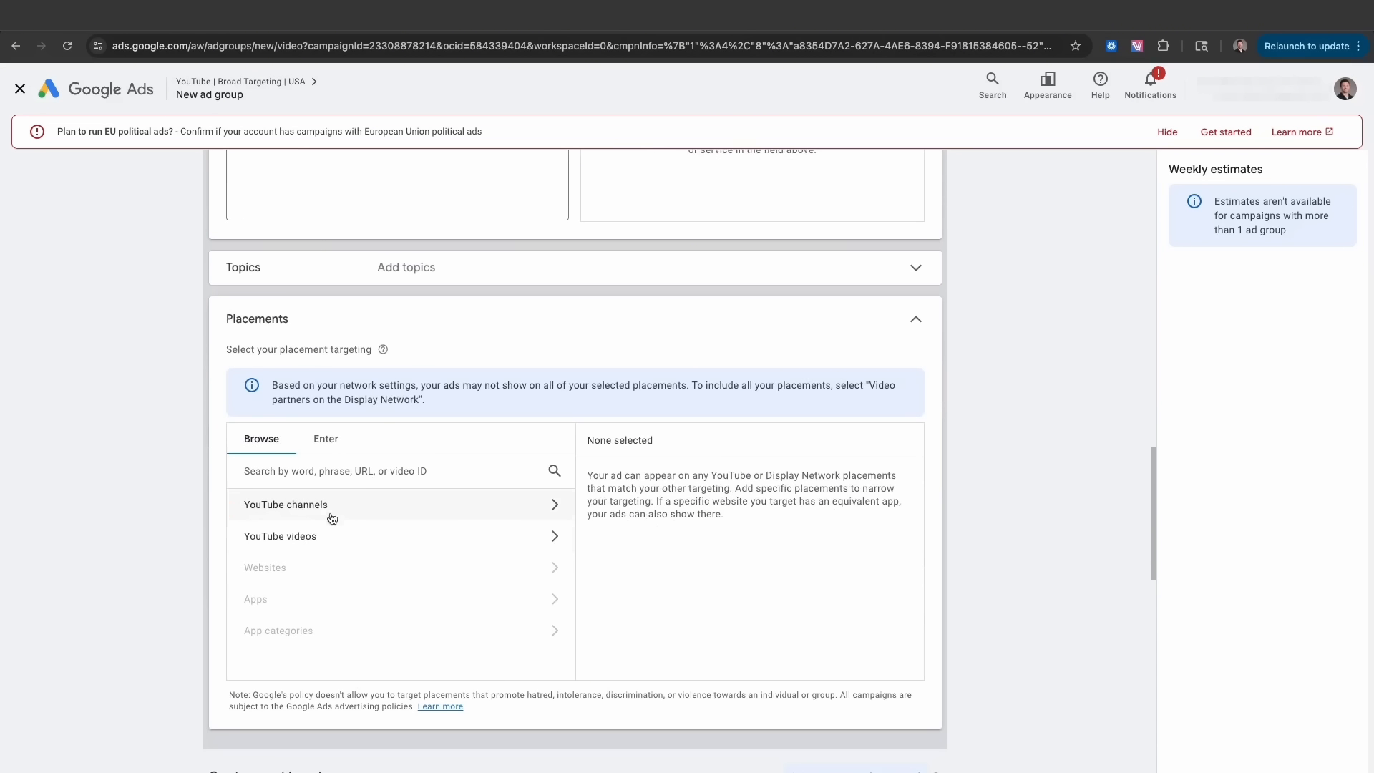
{"action": "left_click", "coordinate": [332, 514]}
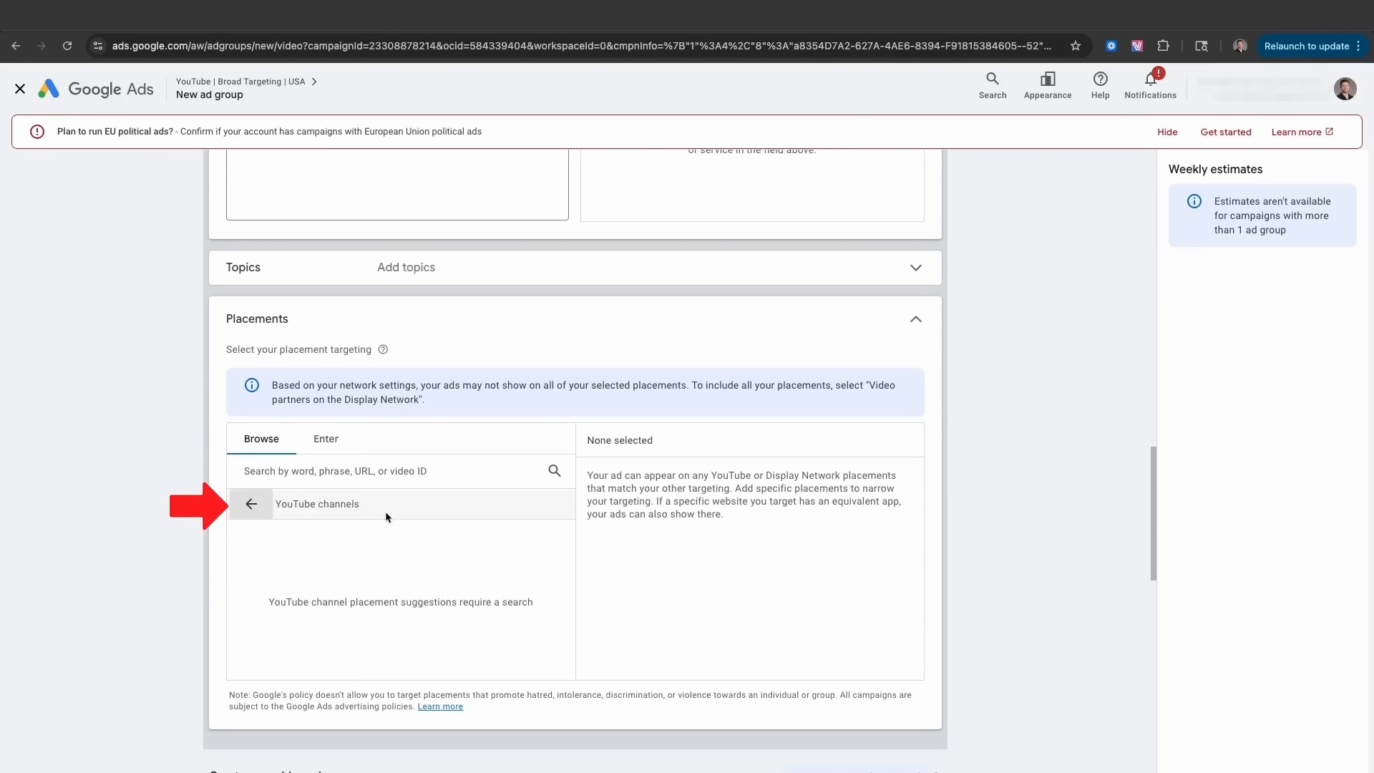
{"action": "left_click", "coordinate": [302, 473]}
{"action": "type", "text": "zo"}
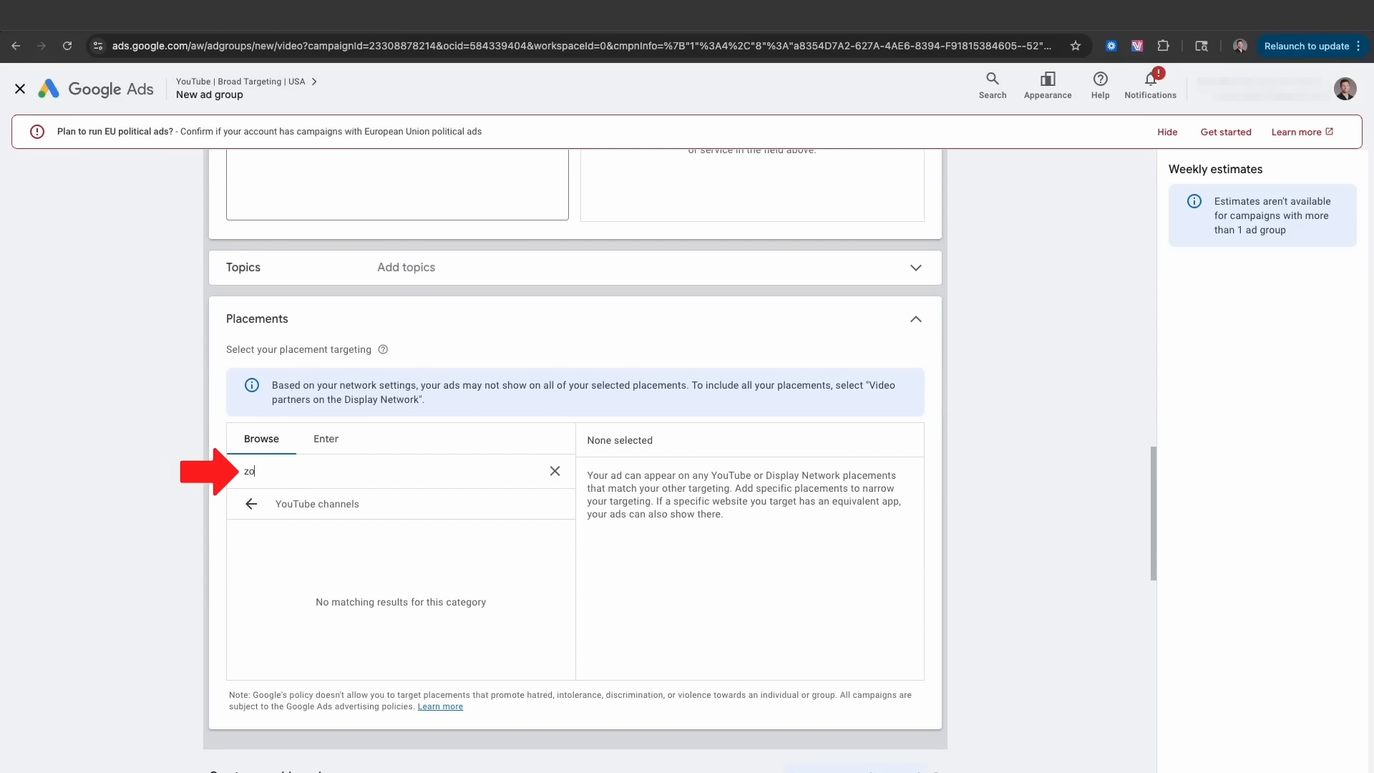
{"action": "type", "text": "oco marketing"}
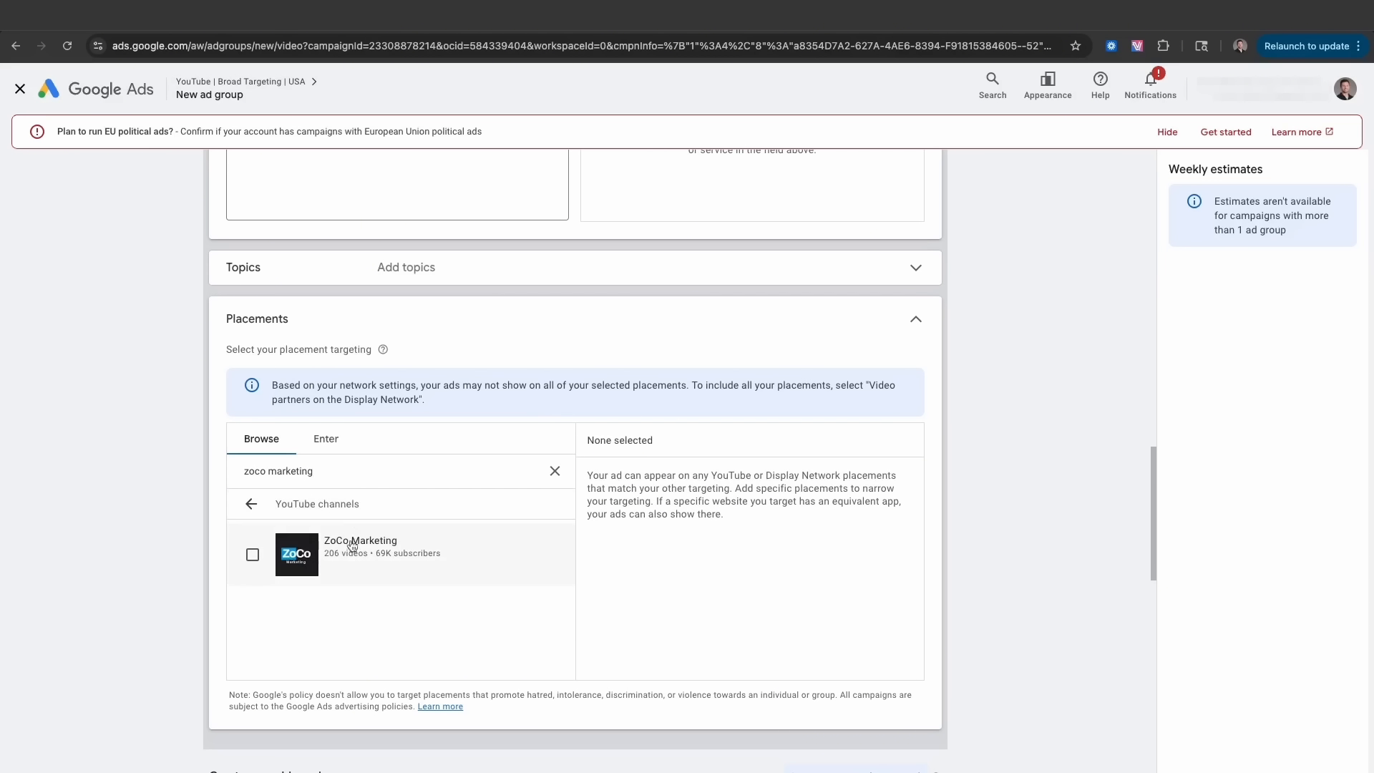
{"action": "left_click", "coordinate": [336, 560]}
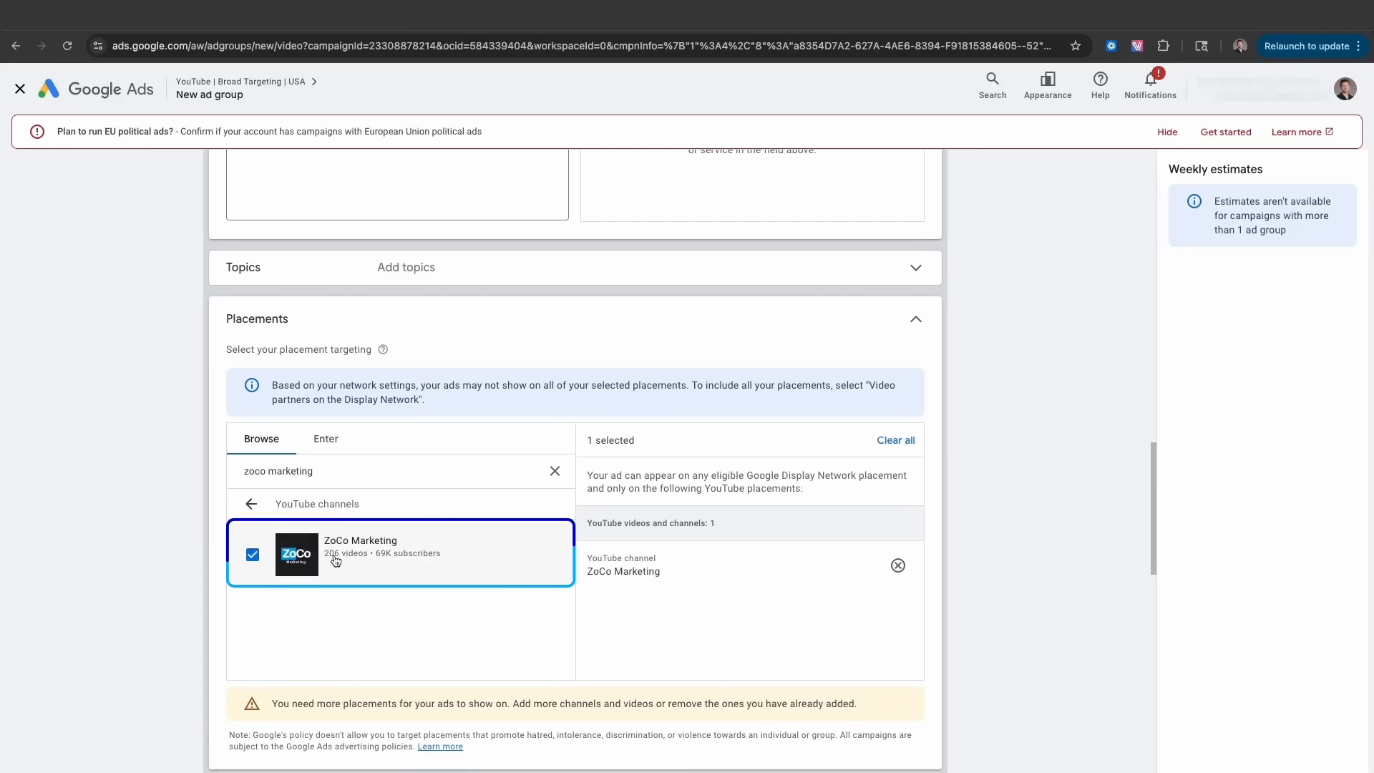
{"action": "scroll", "coordinate": [455, 561], "scroll_direction": "down", "scroll_amount": 1}
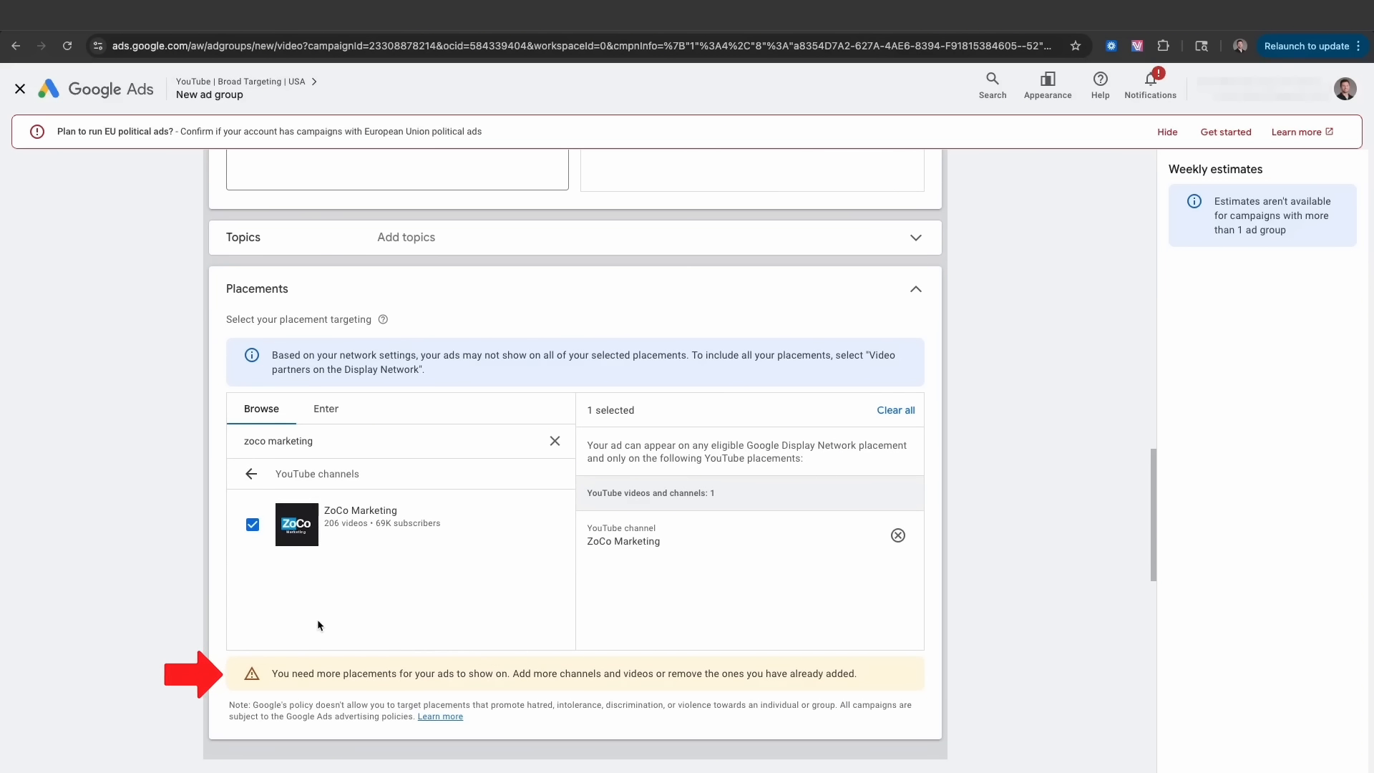
{"action": "scroll", "coordinate": [301, 614], "scroll_direction": "up", "scroll_amount": 1}
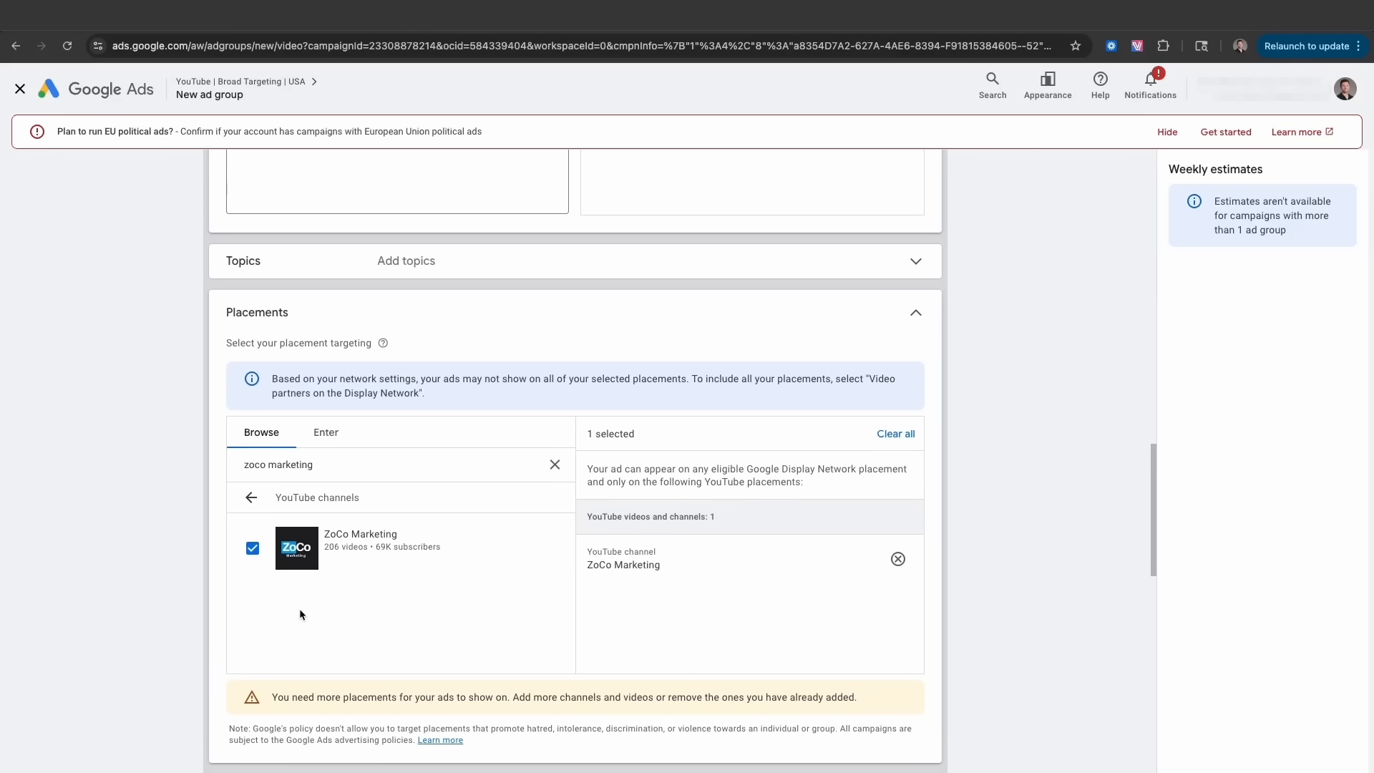
{"action": "left_click", "coordinate": [554, 464]}
{"action": "left_click", "coordinate": [917, 318]}
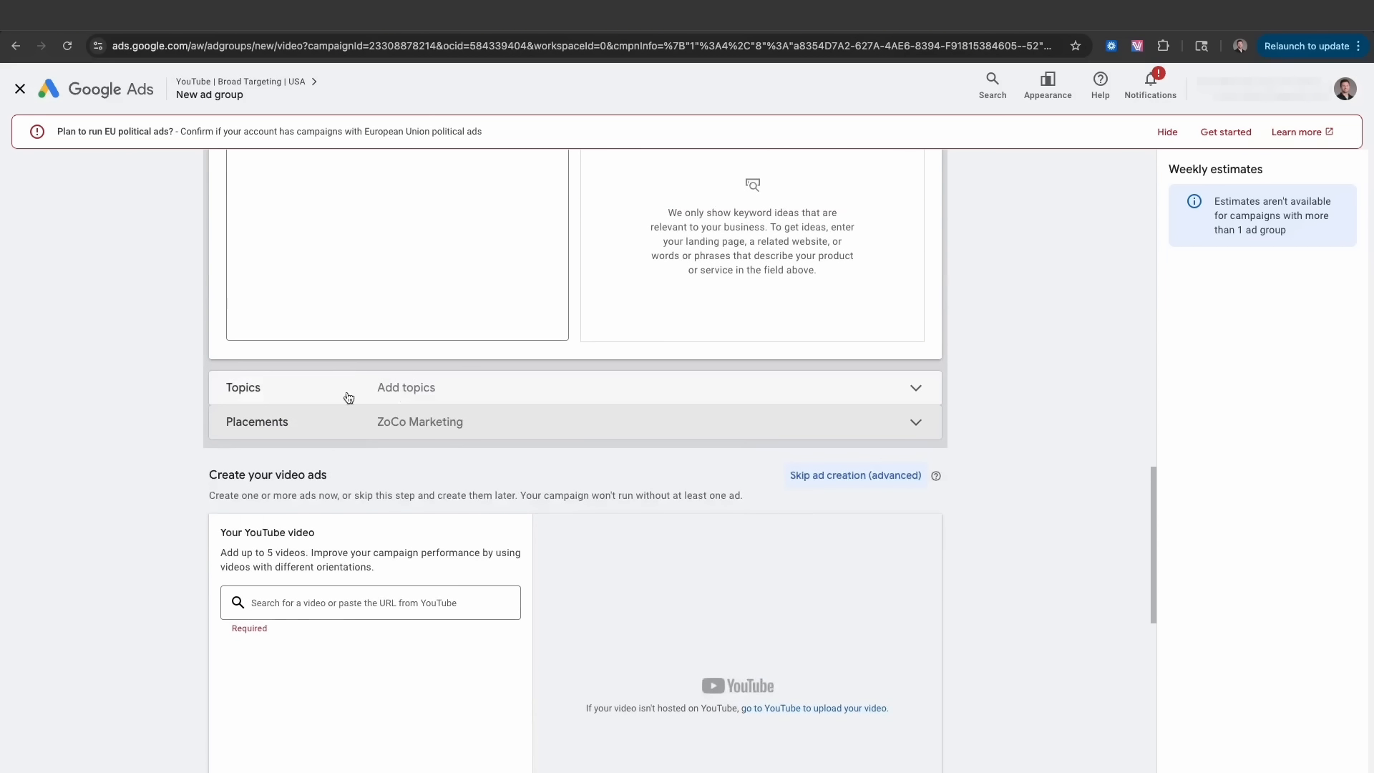
- Scroll through the Affinity Audience ad group form to review its keywords and placement
{"action": "scroll", "coordinate": [348, 397], "scroll_direction": "up", "scroll_amount": 9}
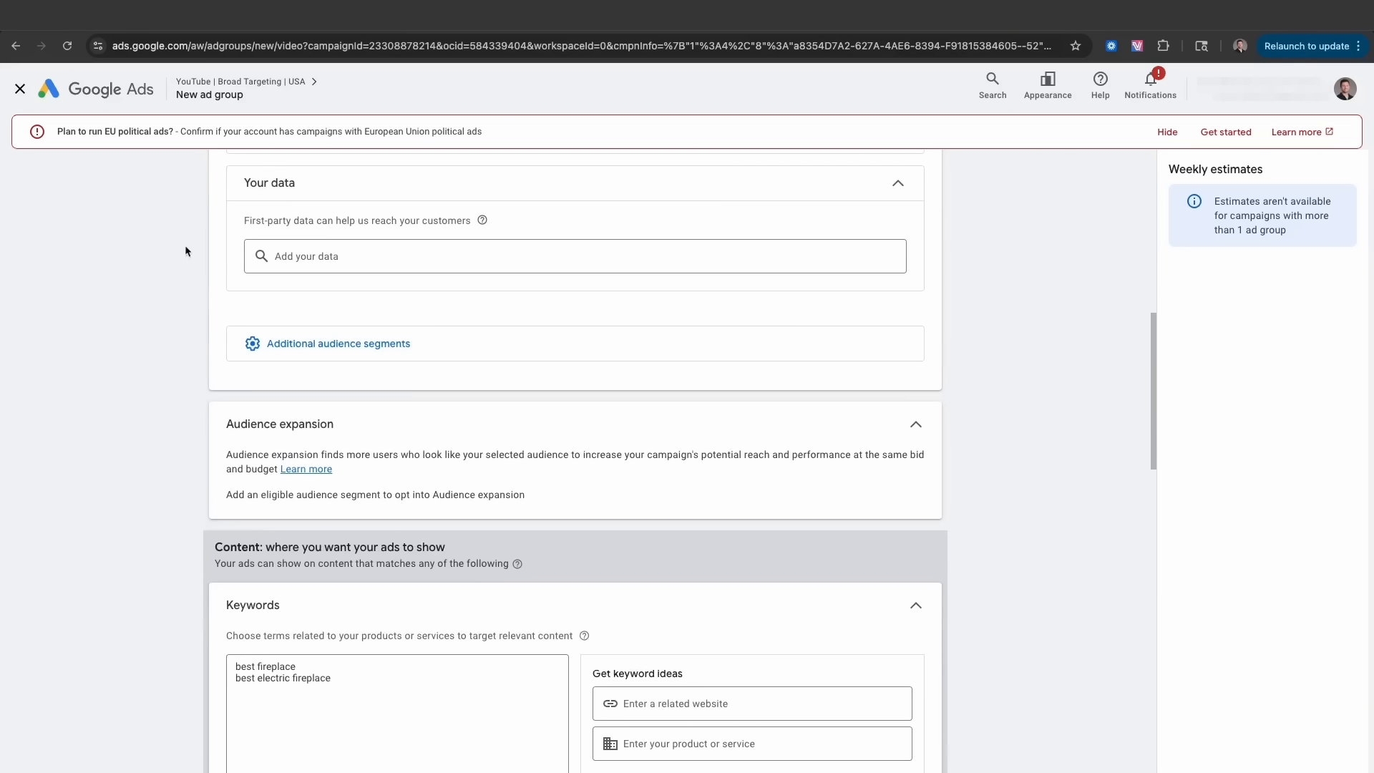
{"action": "scroll", "coordinate": [240, 286], "scroll_direction": "up", "scroll_amount": 4}
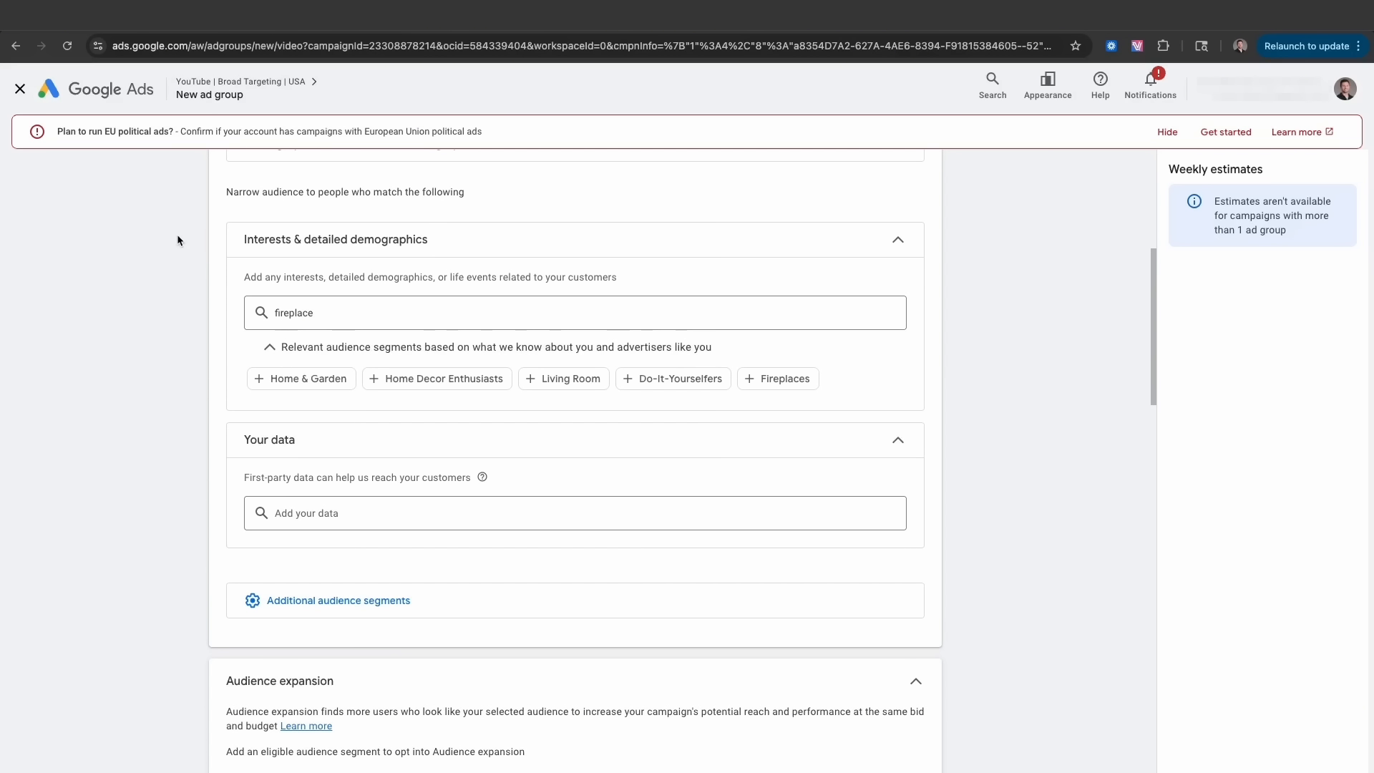
{"action": "scroll", "coordinate": [215, 304], "scroll_direction": "down", "scroll_amount": 6}
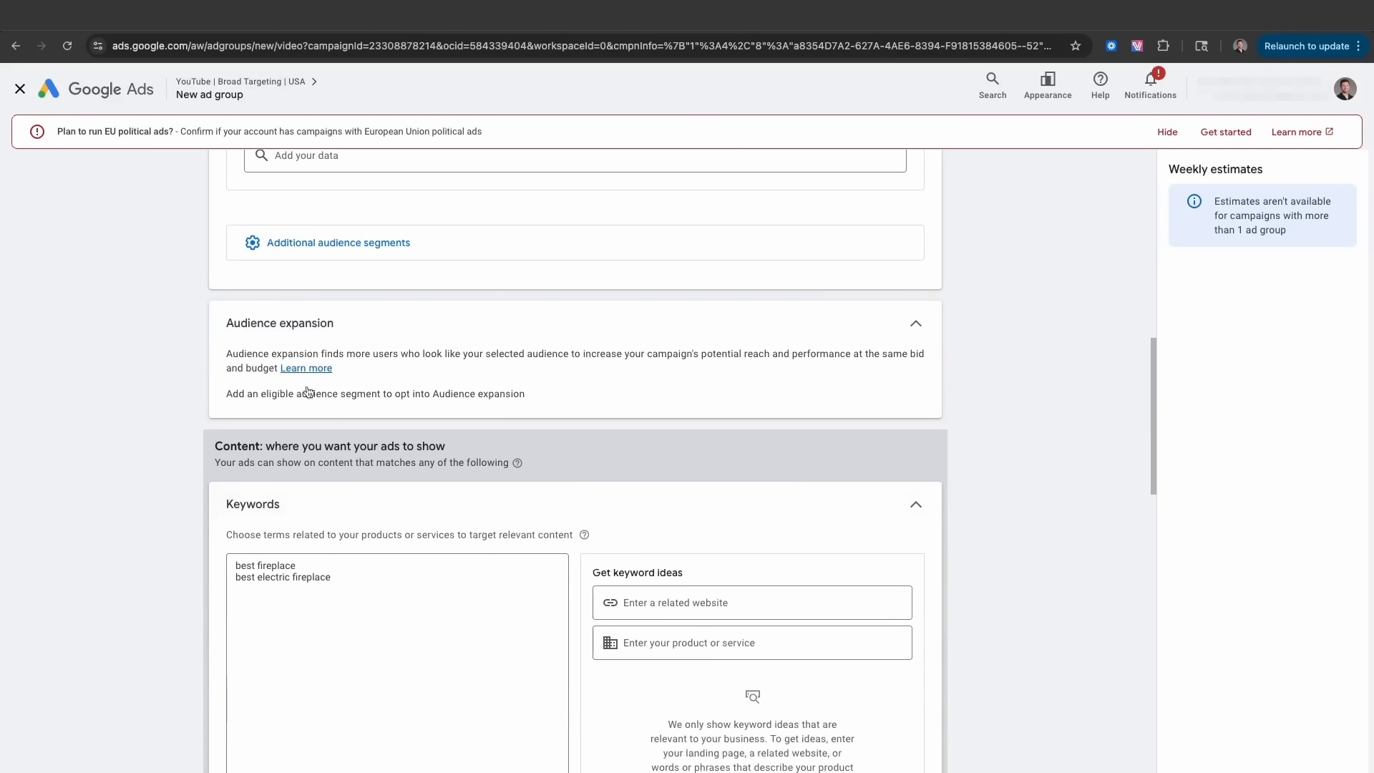
{"action": "scroll", "coordinate": [215, 544], "scroll_direction": "down", "scroll_amount": 3}
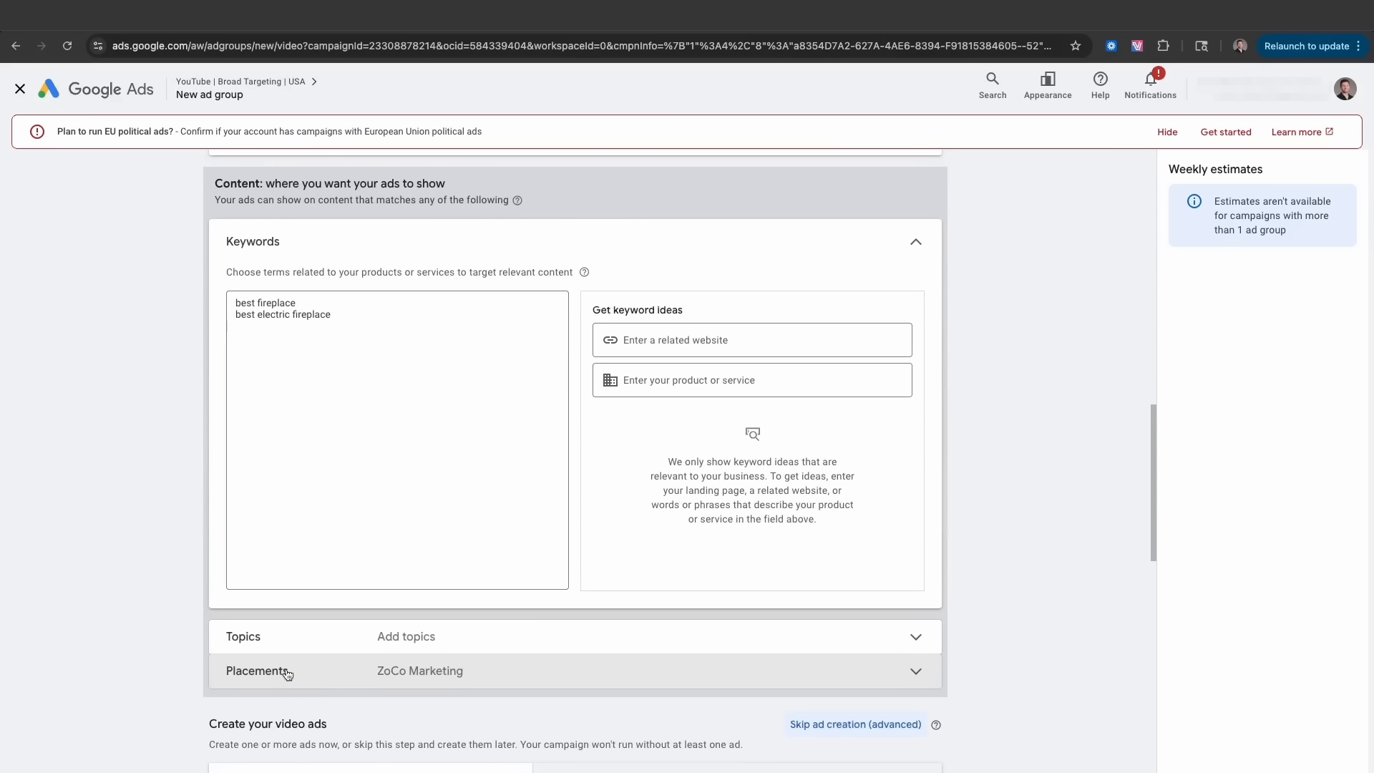
{"action": "scroll", "coordinate": [286, 673], "scroll_direction": "up", "scroll_amount": 12}
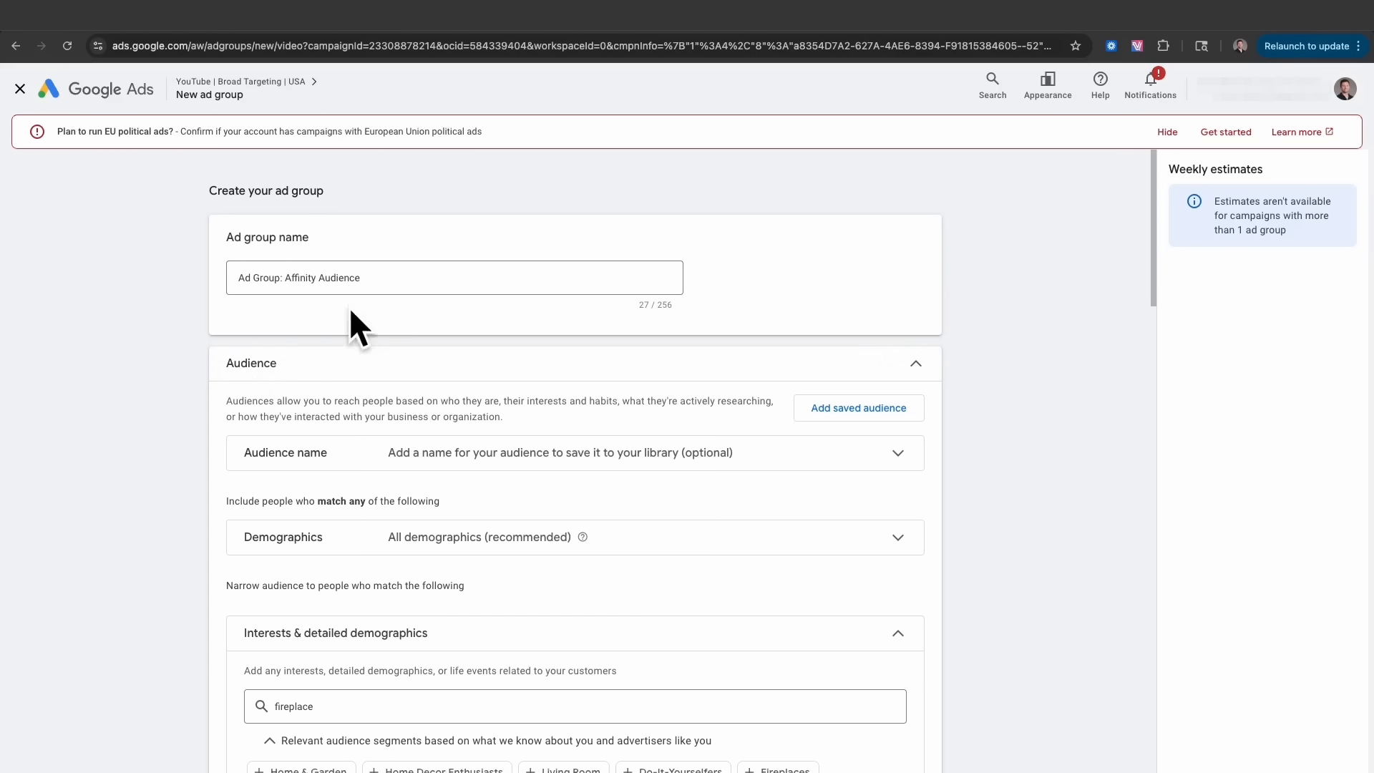
{"action": "scroll", "coordinate": [337, 343], "scroll_direction": "down", "scroll_amount": 10}
{"action": "scroll", "coordinate": [328, 361], "scroll_direction": "down", "scroll_amount": 6}
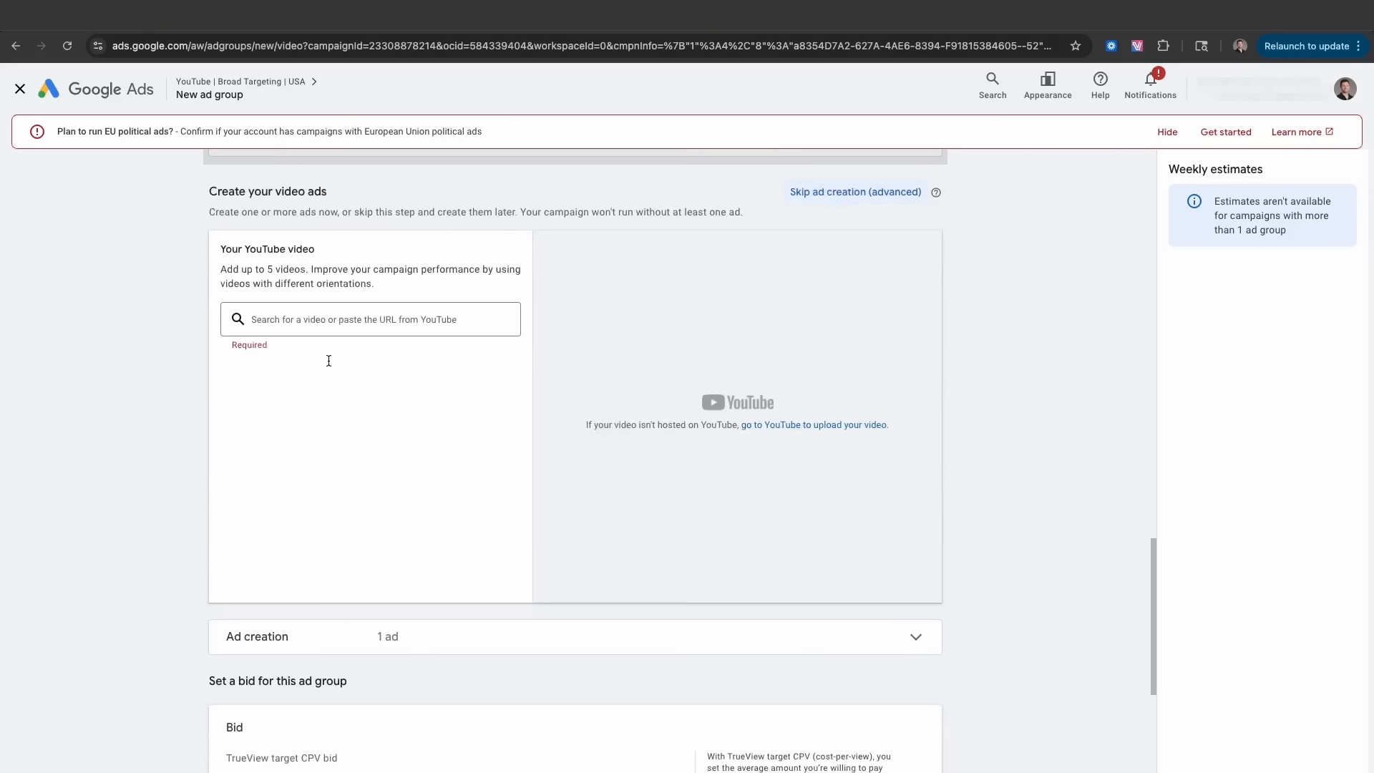
{"action": "scroll", "coordinate": [330, 361], "scroll_direction": "up", "scroll_amount": 9}
{"action": "scroll", "coordinate": [328, 361], "scroll_direction": "up", "scroll_amount": 10}
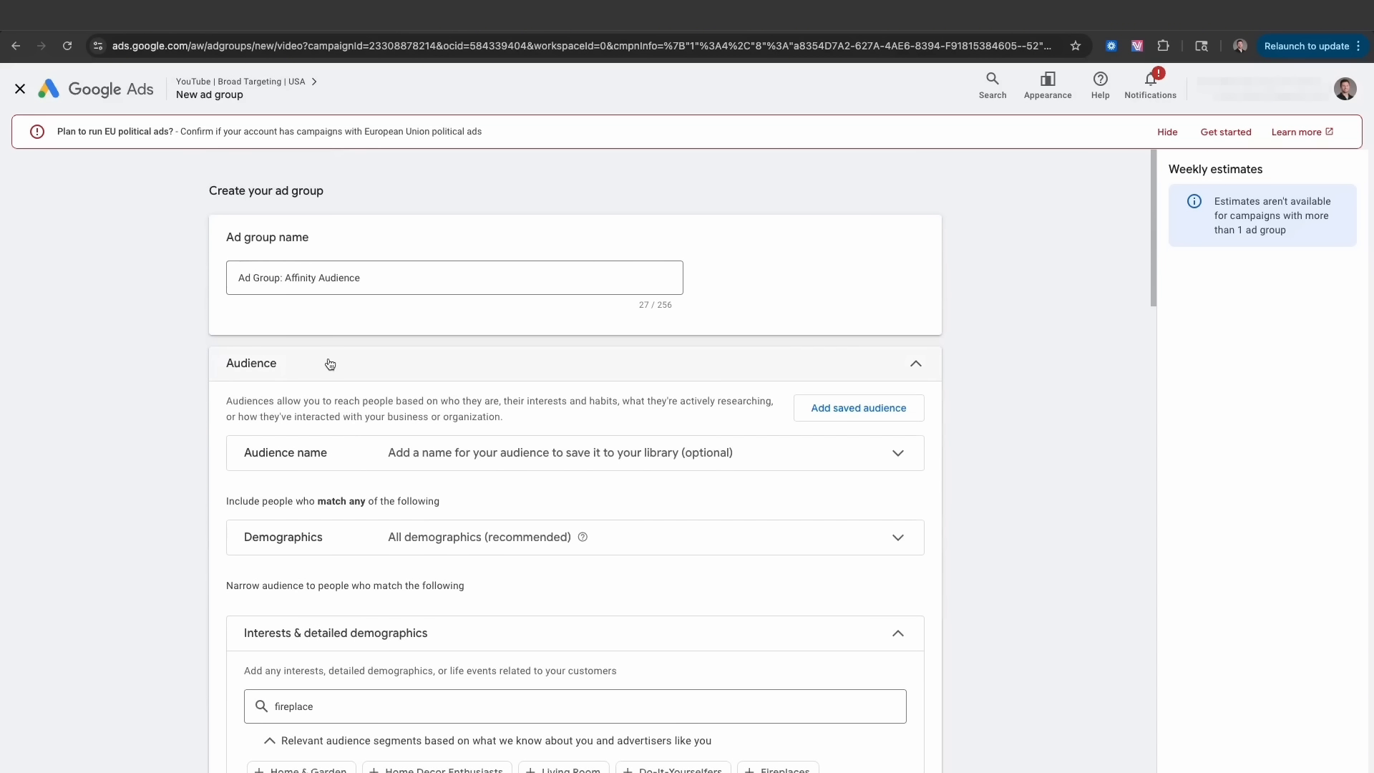